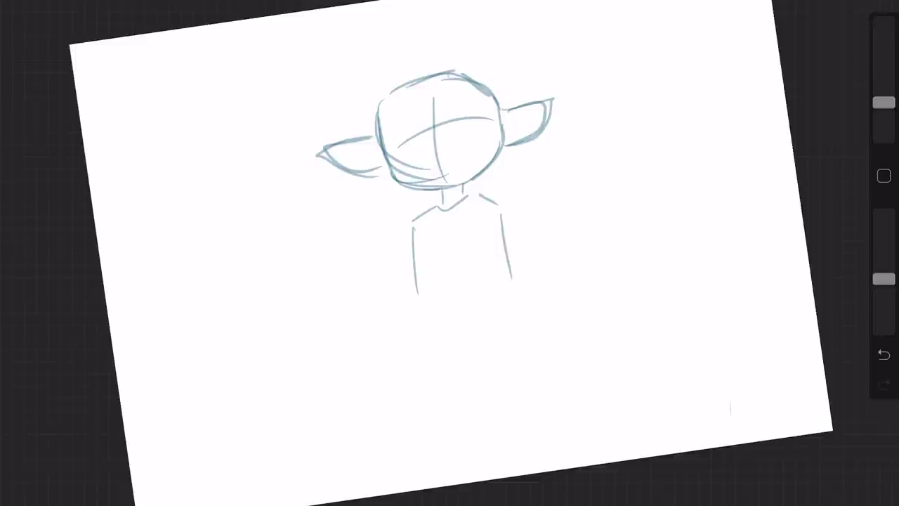
Step: Sketch the curved bottom hem of the torso and reinforce the neck, collar and upper ear lines of the elf figure
mouse_move(431, 311)
left_mouse_down()
mouse_move(506, 292)
mouse_move(505, 301)
left_mouse_up()
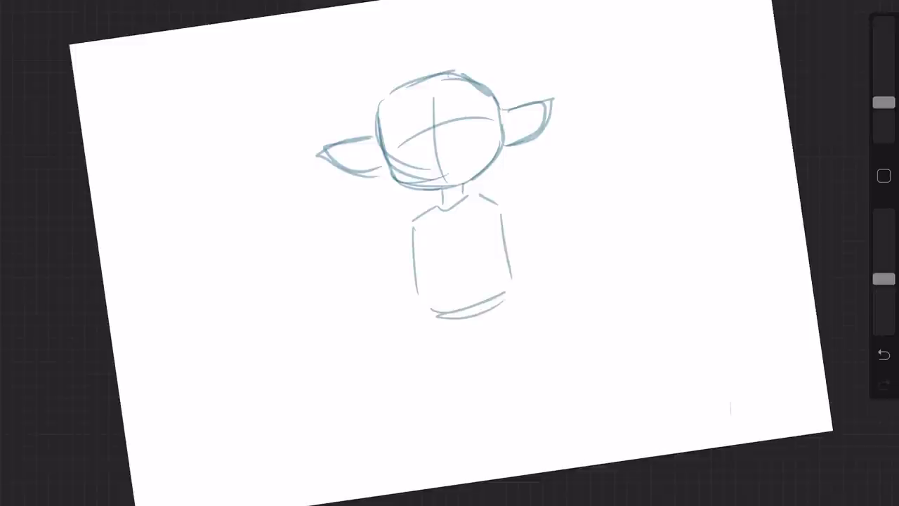
left_click_drag(498, 113, 549, 99)
left_click_drag(441, 190, 441, 208)
left_click_drag(469, 181, 459, 212)
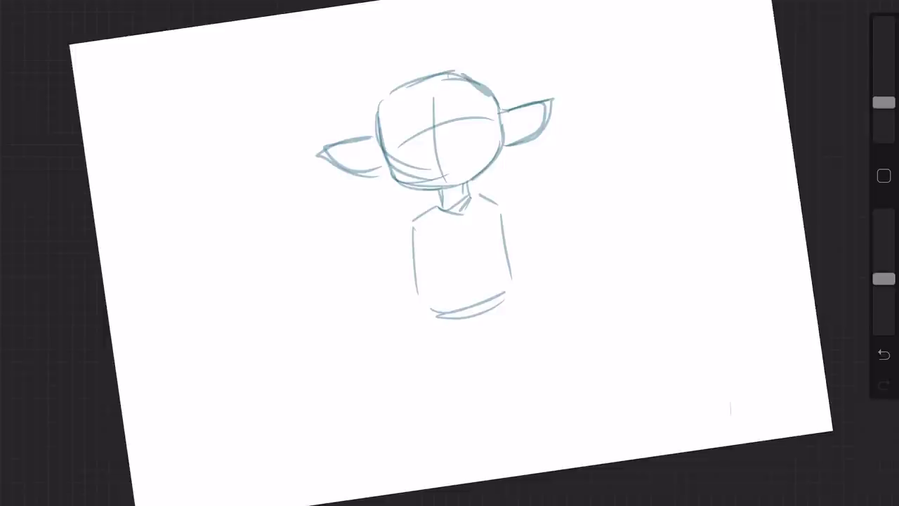
left_click_drag(439, 191, 440, 202)
left_click_drag(474, 193, 535, 208)
key("ctrl+z")
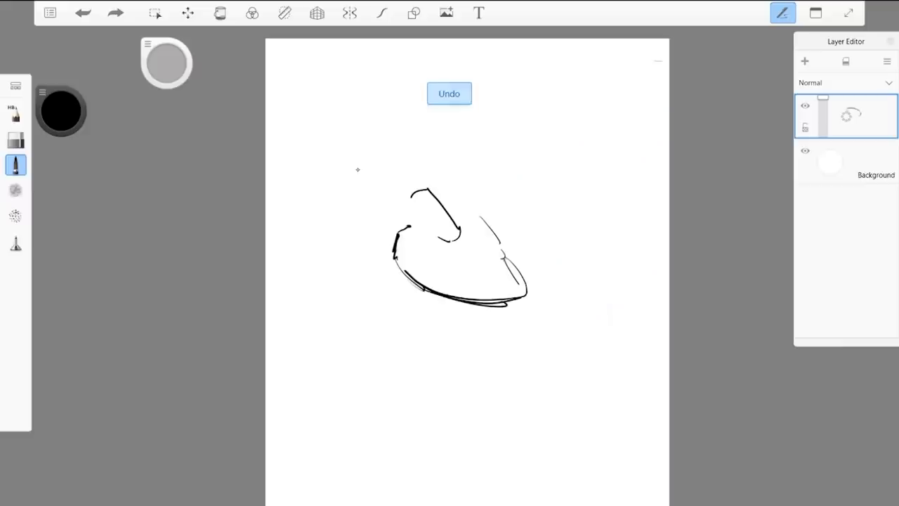
Step: Undo the earlier head strokes and sketch a rounded head outline above the body
scroll(449, 281, "up", 3)
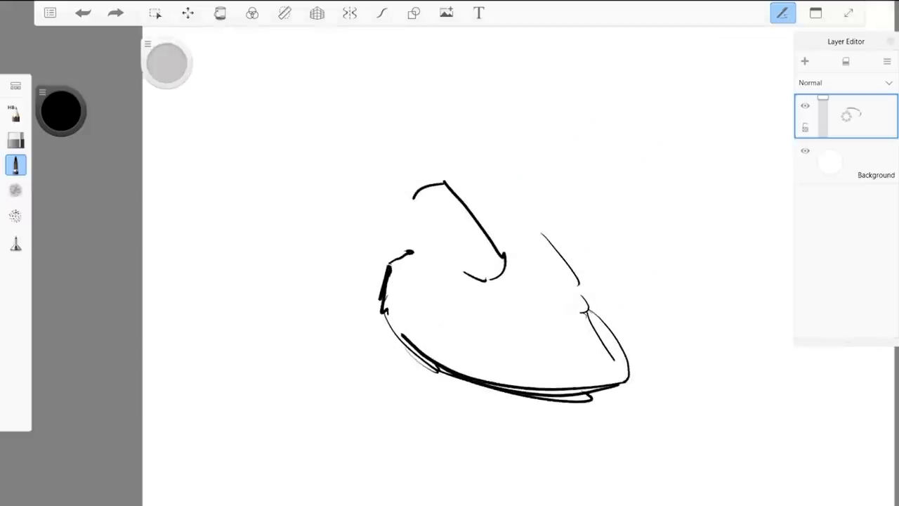
key("ctrl+z")
key("ctrl+z")
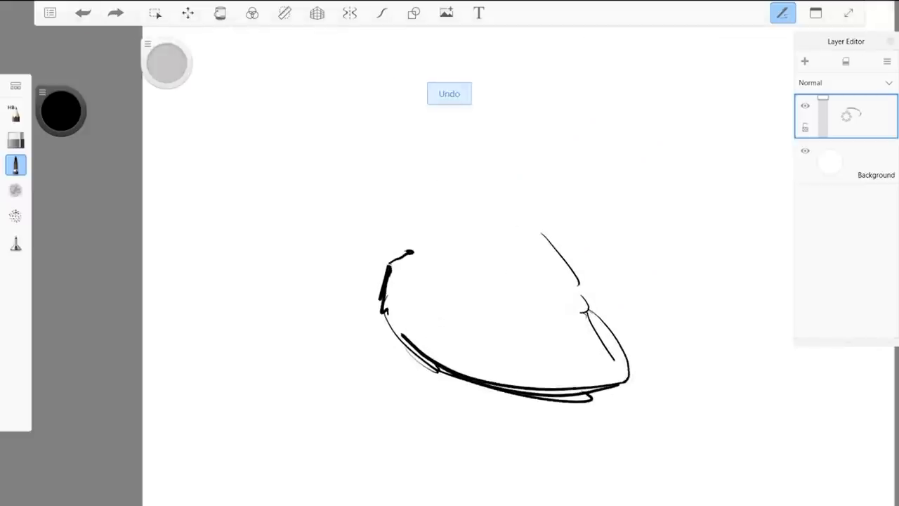
mouse_move(423, 268)
left_mouse_down()
mouse_move(454, 271)
mouse_move(417, 221)
mouse_move(431, 160)
left_mouse_up()
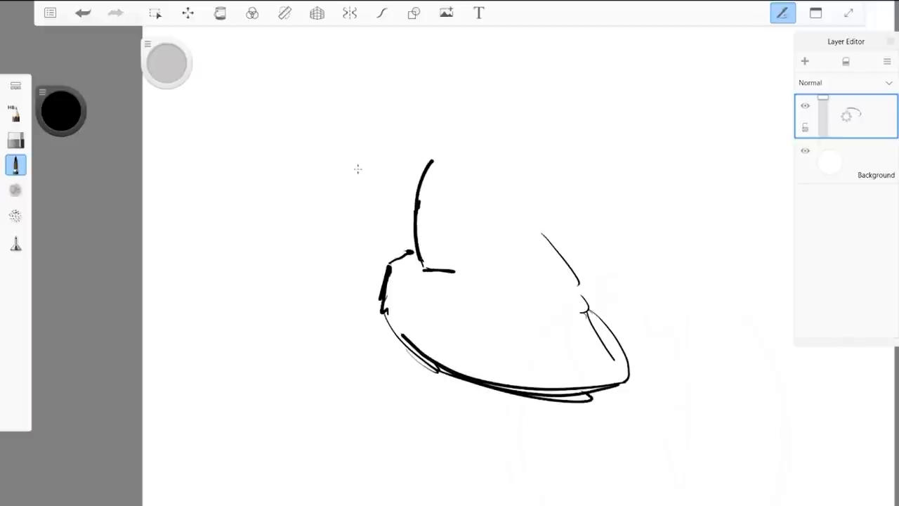
mouse_move(416, 203)
left_mouse_down()
mouse_move(447, 165)
mouse_move(484, 162)
mouse_move(484, 222)
left_mouse_up()
left_click_drag(484, 165, 489, 224)
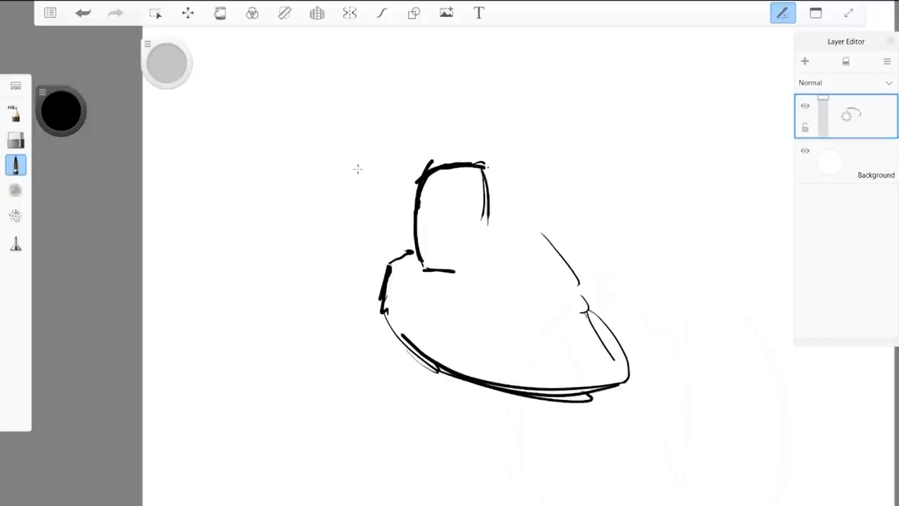
Step: Draw the angular jaw wedge, its upper edge and the inner vertical lines inside the head outline
left_click_drag(454, 276, 502, 211)
mouse_move(483, 167)
left_mouse_down()
mouse_move(486, 207)
mouse_move(448, 210)
mouse_move(447, 219)
mouse_move(478, 211)
mouse_move(451, 264)
left_mouse_up()
left_click_drag(446, 211, 452, 269)
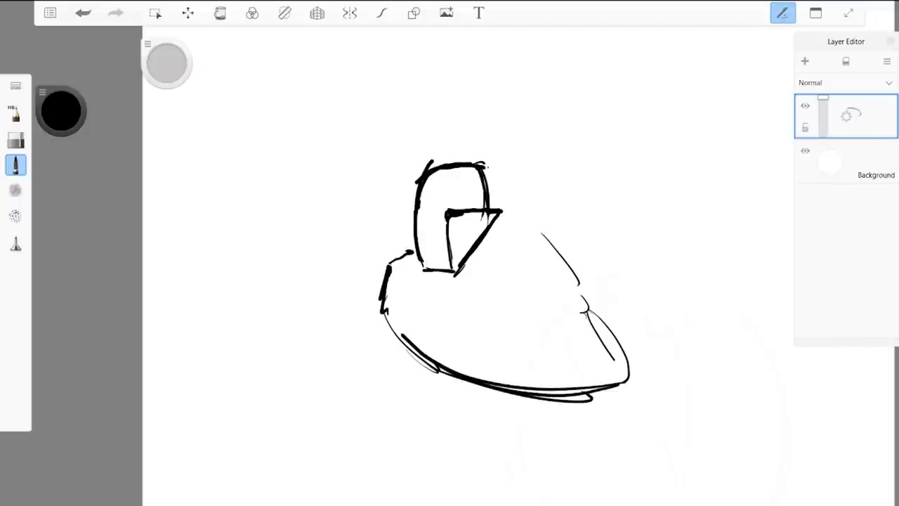
mouse_move(421, 217)
left_mouse_down()
mouse_move(423, 270)
mouse_move(448, 210)
mouse_move(420, 218)
left_mouse_up()
Step: Erase the rough shoulder and body strokes around the head sketch
left_click_drag(539, 232, 532, 232)
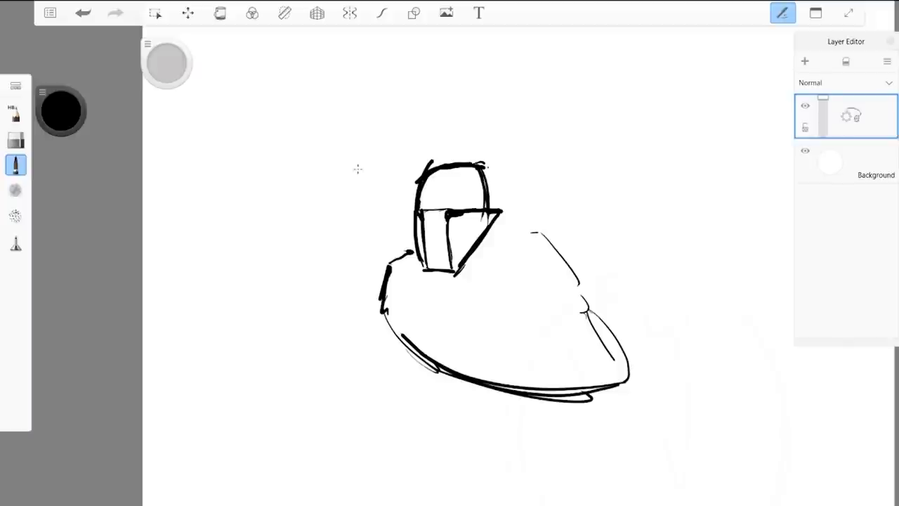
left_click(16, 140)
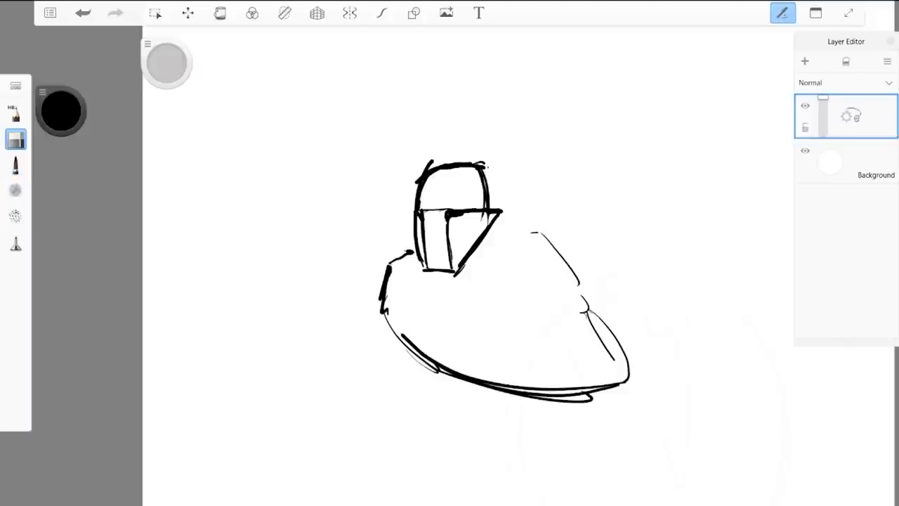
mouse_move(534, 232)
left_mouse_down()
mouse_move(566, 261)
mouse_move(627, 383)
mouse_move(525, 391)
mouse_move(448, 371)
left_mouse_up()
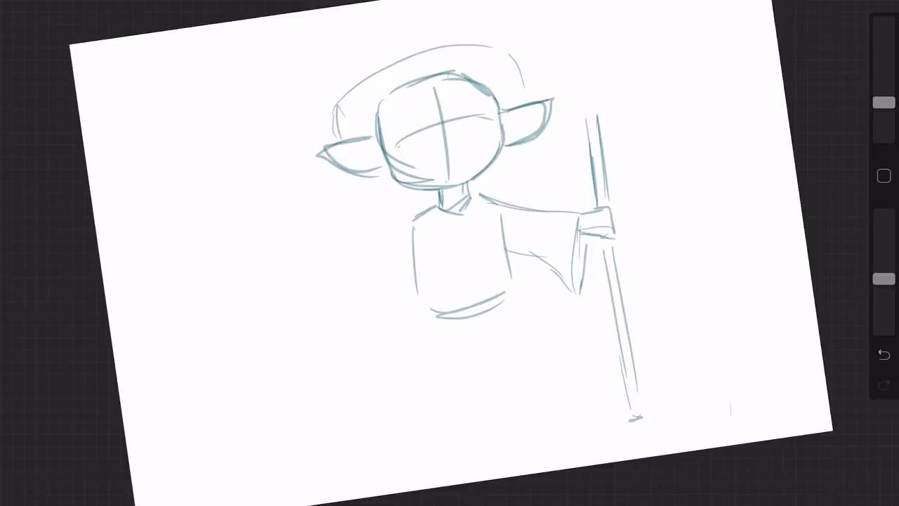
left_click_drag(354, 184, 405, 193)
key("ctrl+z")
key("ctrl+z")
key("ctrl+z")
Step: Erase the angular end of the elf's hat brim and redraw it as a smooth curve down to the ear
key("e")
mouse_move(332, 113)
left_mouse_down()
mouse_move(359, 83)
mouse_move(348, 124)
left_mouse_up()
key("b")
mouse_move(359, 84)
left_mouse_down()
mouse_move(338, 134)
mouse_move(395, 65)
left_mouse_up()
left_click_drag(332, 142, 443, 54)
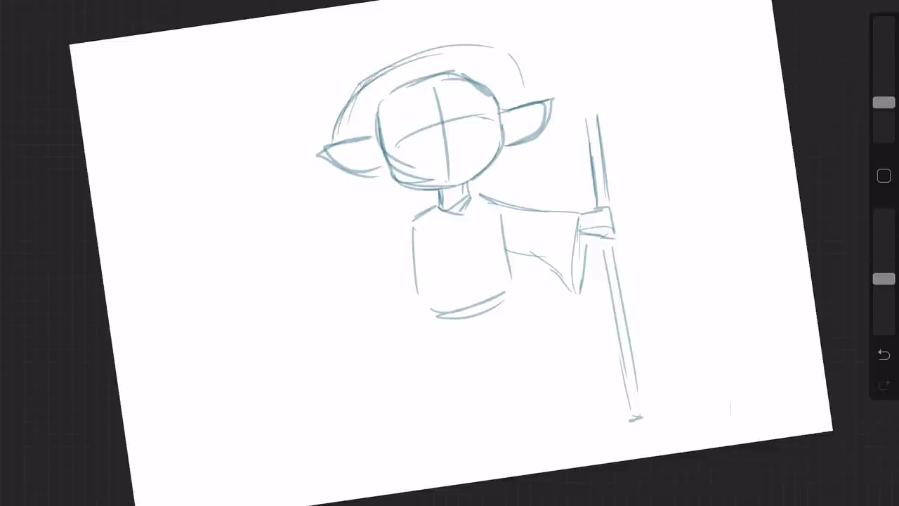
Step: Sketch the remaining brim edges around and beneath both ears and add a pointed crown on top of the hat
left_click_drag(509, 57, 528, 91)
left_click_drag(343, 184, 393, 195)
left_click_drag(525, 151, 482, 178)
mouse_move(372, 73)
left_mouse_down()
mouse_move(401, 21)
mouse_move(430, 47)
left_mouse_up()
mouse_move(378, 18)
left_mouse_down()
mouse_move(423, 47)
mouse_move(372, 73)
mouse_move(428, 41)
left_mouse_up()
Step: Sketch the hairline and a fringe sweeping across the forehead, ending in a pointed lock beside the cheek
mouse_move(385, 102)
left_mouse_down()
mouse_move(384, 145)
mouse_move(384, 134)
left_mouse_up()
mouse_move(395, 95)
left_mouse_down()
mouse_move(415, 80)
mouse_move(447, 91)
left_mouse_up()
left_click_drag(398, 115, 463, 98)
key("ctrl+z")
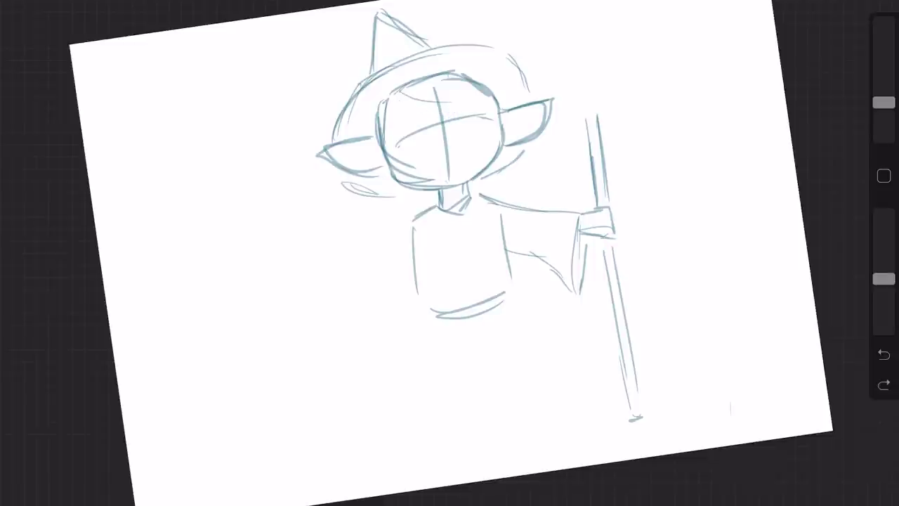
mouse_move(396, 112)
left_mouse_down()
mouse_move(467, 98)
mouse_move(477, 124)
mouse_move(504, 133)
mouse_move(505, 181)
left_mouse_up()
left_click_drag(485, 137, 502, 180)
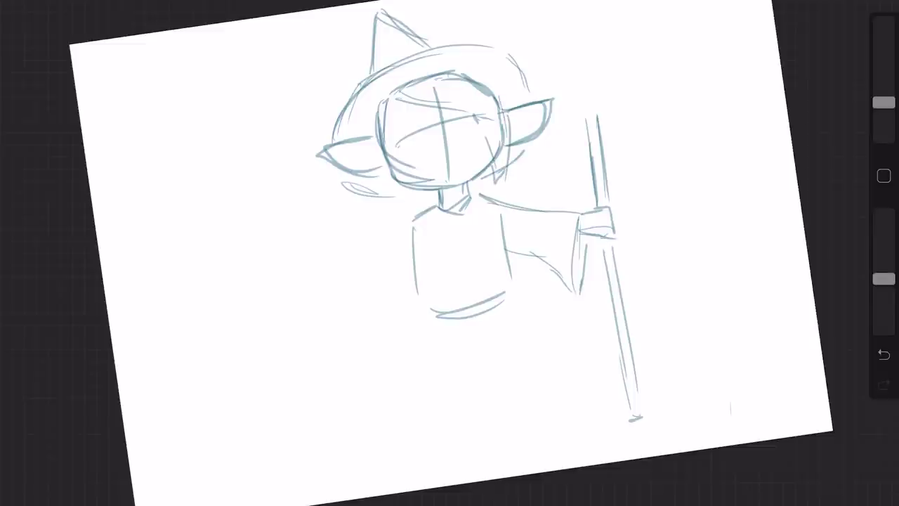
Step: Rework the hair with a small tuft on top of the head and a fuller fringe and pointed side lock
mouse_move(438, 78)
left_mouse_down()
mouse_move(494, 82)
mouse_move(472, 78)
mouse_move(478, 70)
mouse_move(468, 70)
mouse_move(496, 89)
mouse_move(477, 67)
left_mouse_up()
key("ctrl+z")
key("ctrl+z")
key("ctrl+z")
mouse_move(444, 73)
left_mouse_down()
mouse_move(476, 66)
mouse_move(501, 90)
mouse_move(514, 143)
left_mouse_up()
mouse_move(512, 109)
left_mouse_down()
mouse_move(507, 138)
mouse_move(493, 151)
mouse_move(504, 193)
left_mouse_up()
left_click_drag(510, 150, 507, 191)
mouse_move(419, 114)
left_mouse_down()
mouse_move(487, 104)
mouse_move(499, 174)
left_mouse_up()
left_click_drag(514, 137, 513, 162)
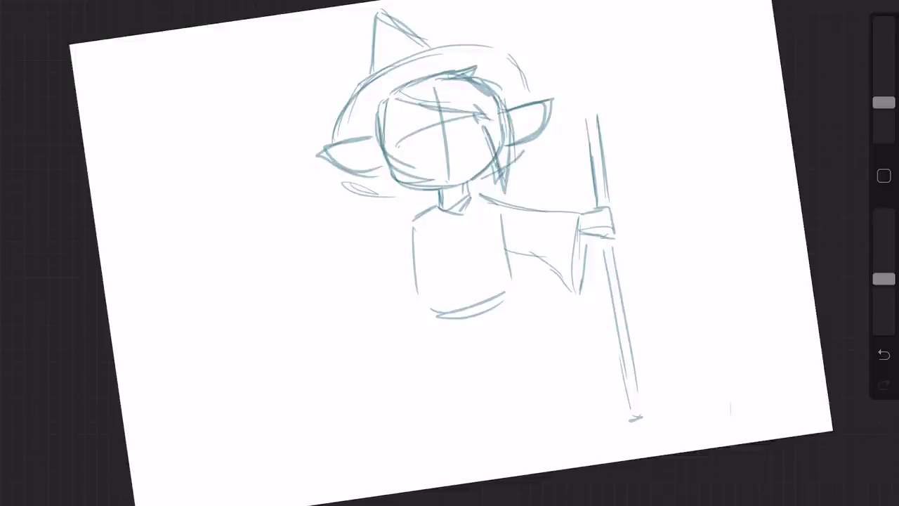
Step: Sketch a long lock of hair running from beside the face down over the shoulder
mouse_move(384, 111)
left_mouse_down()
mouse_move(380, 186)
mouse_move(435, 226)
mouse_move(415, 220)
left_mouse_up()
key("ctrl+z")
key("ctrl+z")
key("ctrl+z")
mouse_move(376, 138)
left_mouse_down()
mouse_move(405, 208)
mouse_move(437, 205)
mouse_move(395, 227)
left_mouse_up()
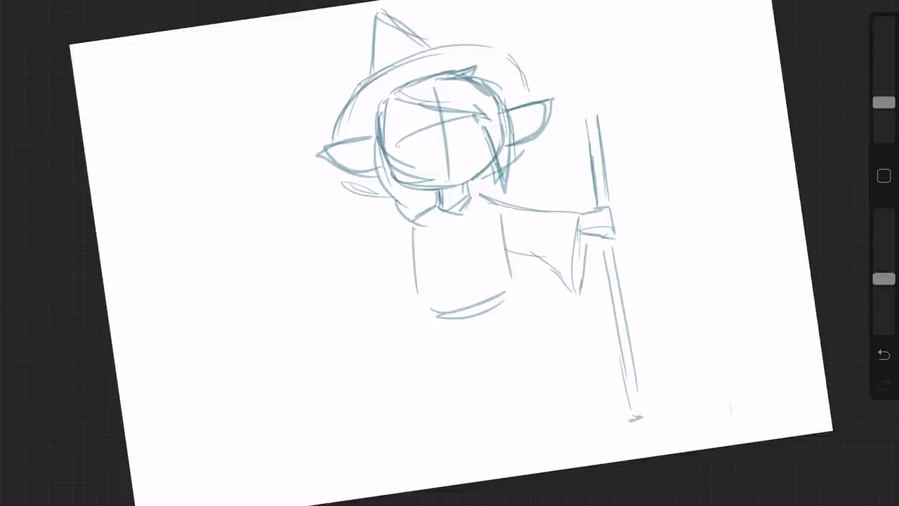
Step: Draw a hair tie and a tapered lock tip hanging on the chest
left_click_drag(442, 210, 445, 254)
left_click_drag(450, 229, 453, 275)
key("ctrl+z")
key("ctrl+z")
left_click_drag(447, 230, 441, 272)
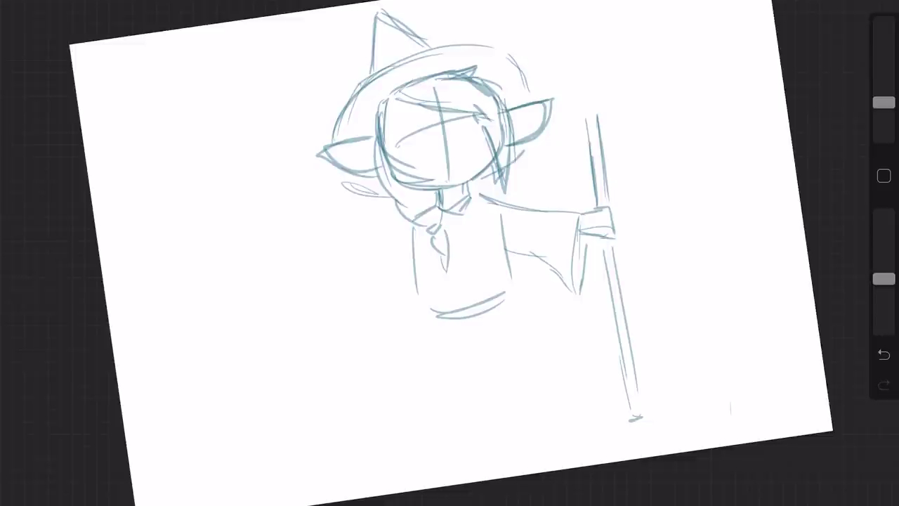
Step: Add jagged inner-ear details to both ears and short hair strokes beside the neck
mouse_move(471, 184)
left_mouse_down()
mouse_move(493, 162)
mouse_move(492, 181)
left_mouse_up()
left_click_drag(528, 115, 513, 123)
left_click_drag(524, 122, 514, 132)
left_click_drag(492, 174, 483, 179)
left_click_drag(370, 148, 348, 156)
left_click_drag(371, 154, 361, 163)
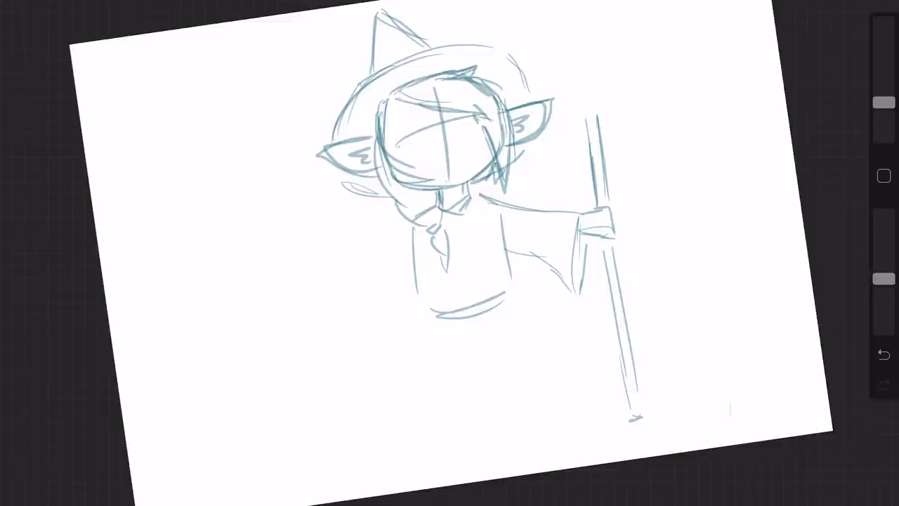
Step: Sketch a small triangular nose on the vertical guideline of the face, undoing the unwanted trial strokes
mouse_move(445, 131)
left_mouse_down()
mouse_move(451, 142)
mouse_move(439, 144)
mouse_move(473, 134)
mouse_move(443, 146)
left_mouse_up()
key("ctrl+z")
mouse_move(446, 133)
left_mouse_down()
mouse_move(451, 145)
mouse_move(441, 146)
left_mouse_up()
mouse_move(445, 133)
left_mouse_down()
mouse_move(470, 154)
mouse_move(477, 141)
left_mouse_up()
key("ctrl+z")
key("ctrl+z")
left_click_drag(423, 162, 450, 163)
key("ctrl+z")
Step: Erase the stray construction curves inside the lower side of the face
key("e")
mouse_move(394, 160)
left_mouse_down()
mouse_move(432, 180)
mouse_move(391, 156)
left_mouse_up()
key("b")
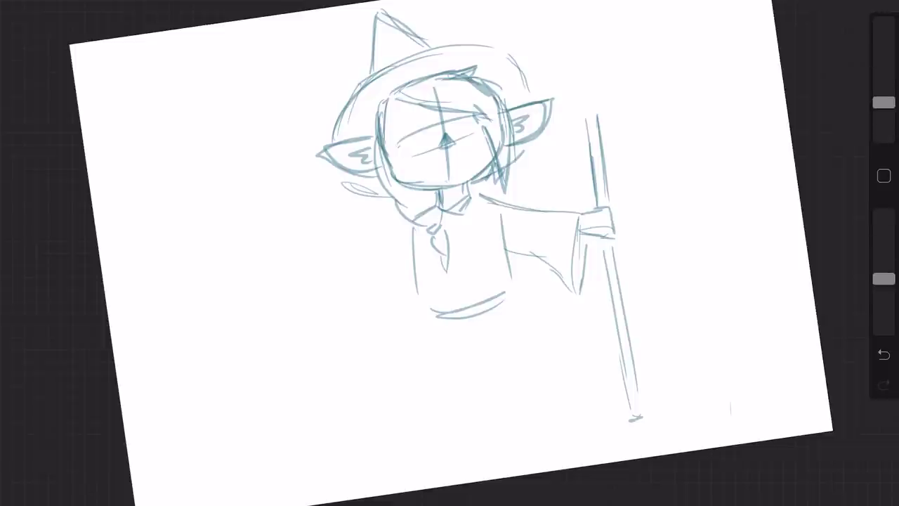
Step: Darken the hair outline, fringe and side lock, and undo the last stray stroke at the hairline
mouse_move(451, 75)
left_mouse_down()
mouse_move(475, 66)
mouse_move(469, 77)
mouse_move(506, 102)
mouse_move(512, 142)
left_mouse_up()
mouse_move(400, 95)
left_mouse_down()
mouse_move(472, 117)
mouse_move(493, 133)
mouse_move(505, 184)
left_mouse_up()
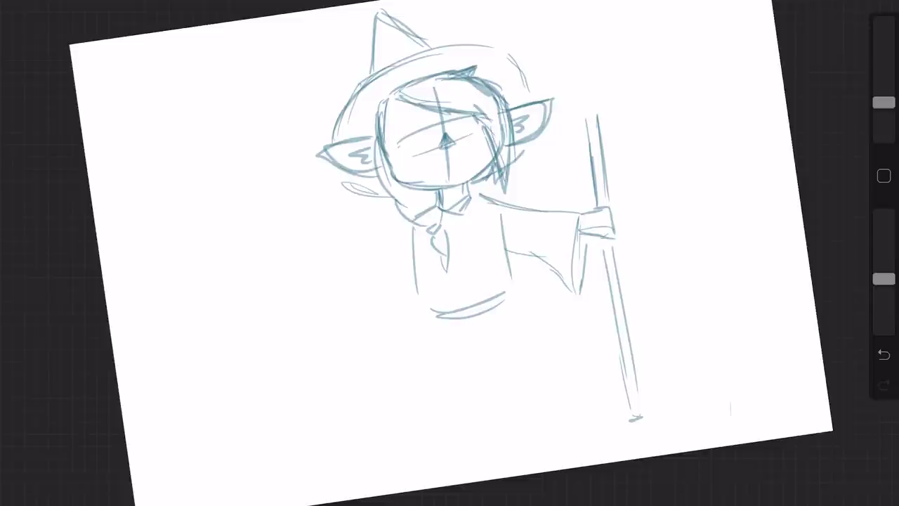
mouse_move(391, 101)
left_mouse_down()
mouse_move(393, 113)
mouse_move(376, 98)
left_mouse_up()
key("ctrl+z")
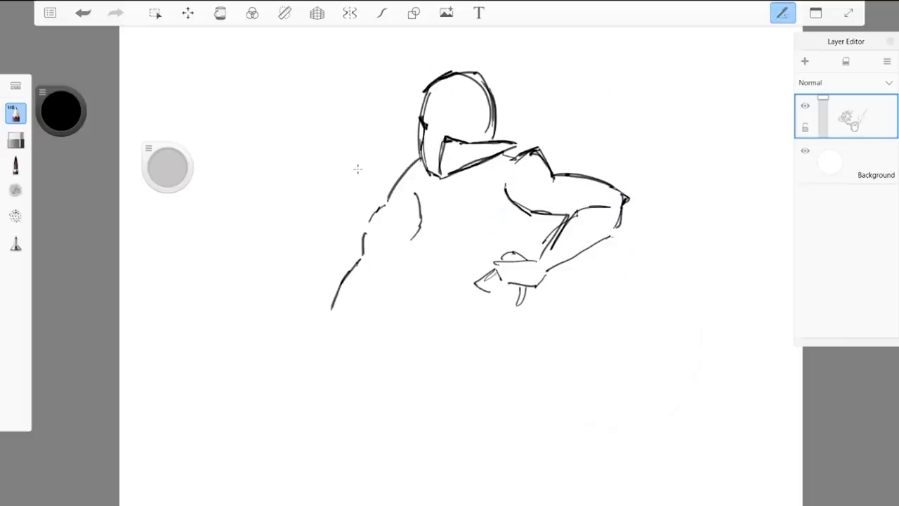
Step: Extend the outer contour of the outstretched arm down to the wrist and add a short stroke at the shoulder
mouse_move(331, 309)
left_mouse_down()
mouse_move(318, 336)
mouse_move(285, 354)
mouse_move(262, 419)
left_mouse_up()
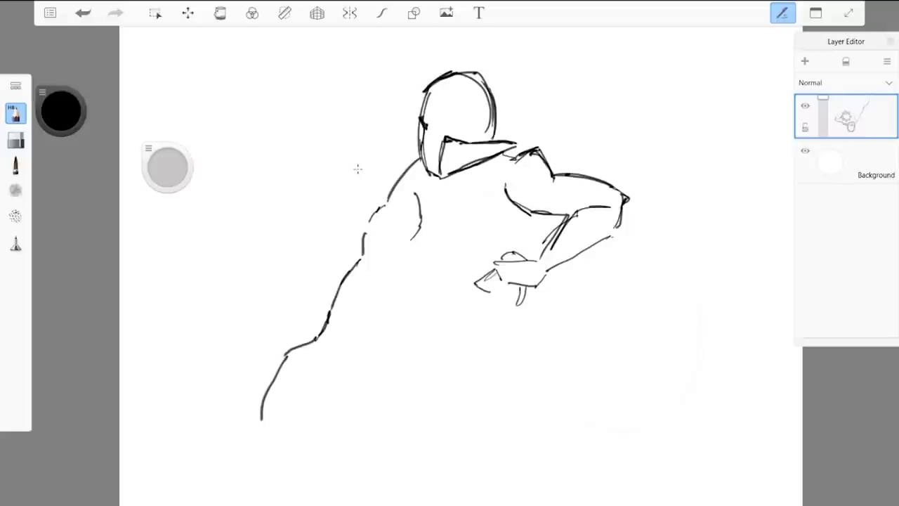
left_click_drag(398, 177, 407, 162)
left_click_drag(523, 239, 538, 222)
Step: Erase the hand of the bent arm and redraw its wrist and thumb contours
left_click(15, 140)
mouse_move(482, 285)
left_mouse_down()
mouse_move(502, 258)
mouse_move(521, 295)
mouse_move(527, 233)
mouse_move(520, 285)
mouse_move(543, 300)
left_mouse_up()
key("e")
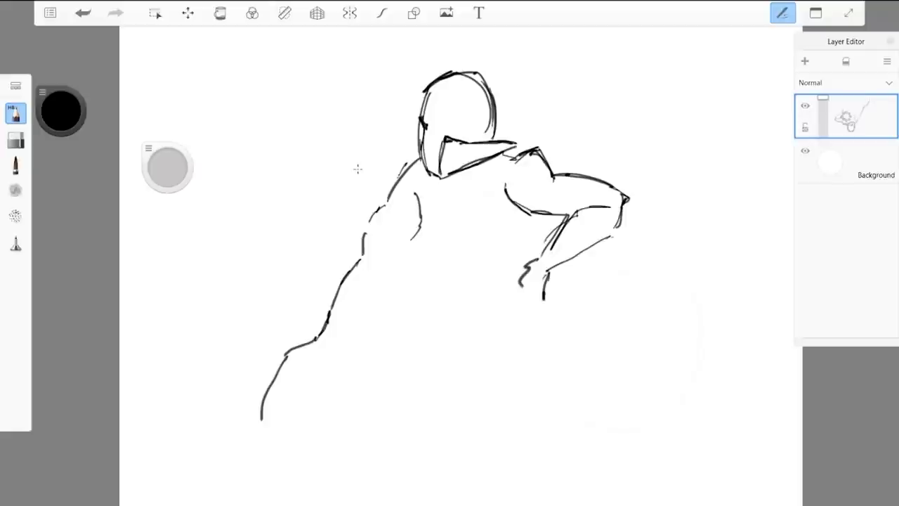
left_click_drag(528, 268, 506, 300)
Step: Sketch the fingers of the gripping hand on the outstretched arm and undo the trial weapon line
mouse_move(261, 420)
left_mouse_down()
mouse_move(217, 431)
mouse_move(218, 453)
mouse_move(241, 411)
left_mouse_up()
scroll(244, 402, "up", 1)
mouse_move(330, 391)
left_mouse_down()
mouse_move(313, 401)
mouse_move(324, 382)
mouse_move(308, 407)
mouse_move(285, 410)
mouse_move(293, 397)
mouse_move(278, 391)
mouse_move(418, 311)
left_mouse_up()
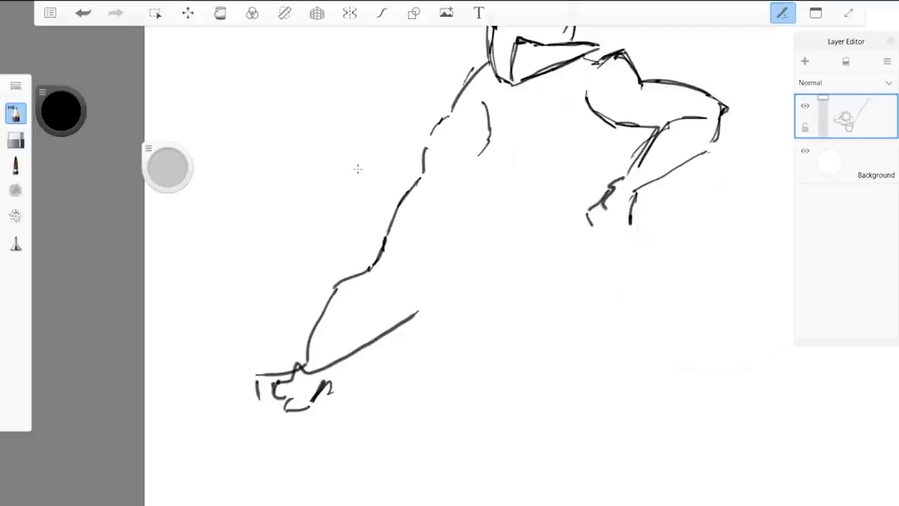
key("ctrl+z")
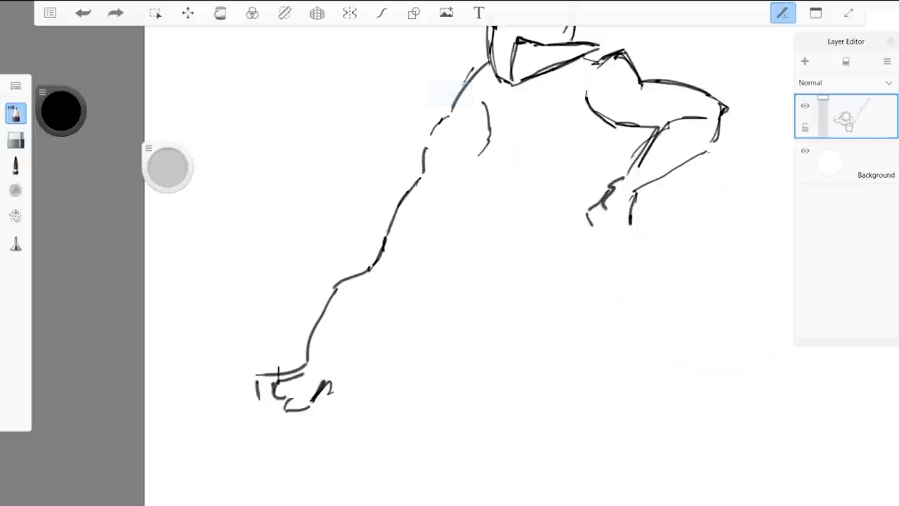
Step: Draw a long curved weapon through the gripping hand, with a hooked tip and an upright section behind the hand
mouse_move(279, 379)
left_mouse_down()
mouse_move(450, 284)
mouse_move(491, 283)
mouse_move(453, 296)
left_mouse_up()
mouse_move(261, 375)
left_mouse_down()
mouse_move(249, 285)
mouse_move(261, 360)
left_mouse_up()
left_click_drag(251, 287, 276, 374)
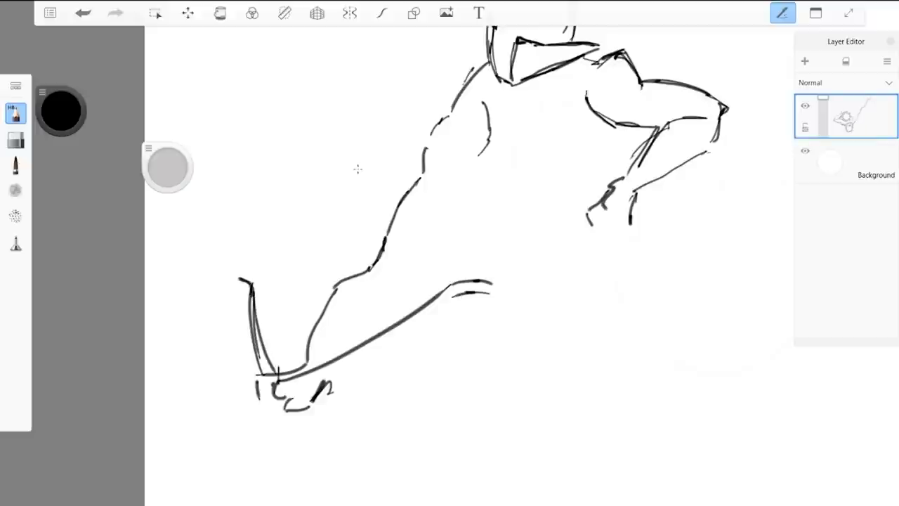
left_click_drag(247, 281, 252, 295)
mouse_move(286, 394)
left_mouse_down()
mouse_move(459, 294)
mouse_move(497, 294)
left_mouse_up()
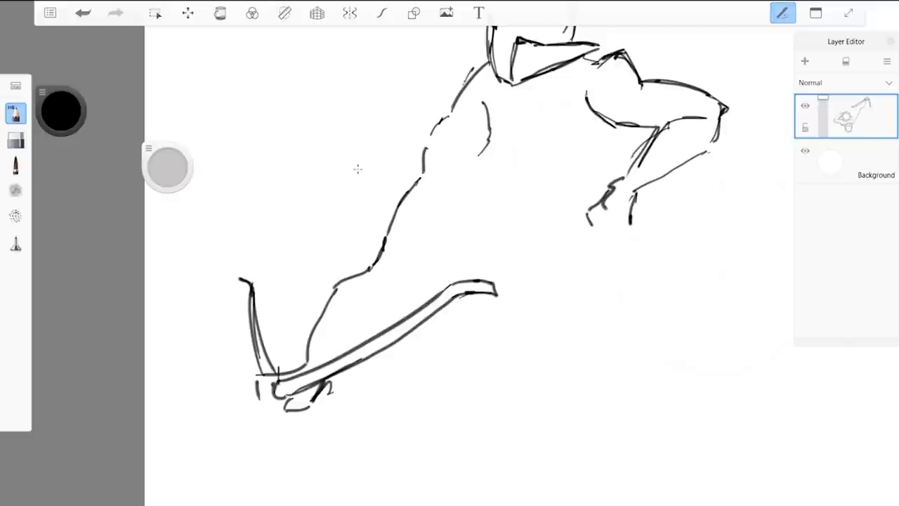
Step: Erase the weapon's upright section and replace it with a curve from the hand to the forearm
key("e")
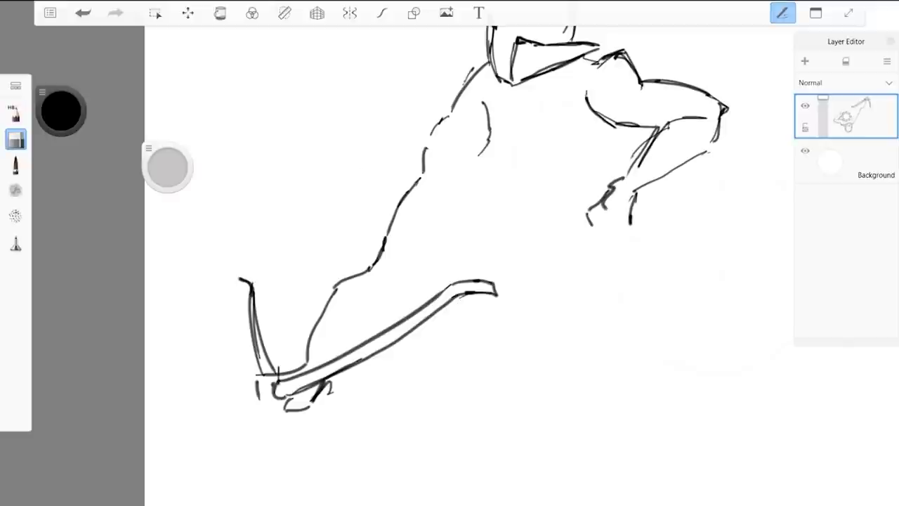
mouse_move(240, 279)
left_mouse_down()
mouse_move(273, 368)
mouse_move(263, 374)
mouse_move(264, 358)
mouse_move(325, 308)
left_mouse_up()
key("e")
Step: Draw the inner contour of the outstretched arm from the wrist upward, redoing the upper part with a curved line
mouse_move(328, 359)
left_mouse_down()
mouse_move(401, 285)
mouse_move(469, 180)
left_mouse_up()
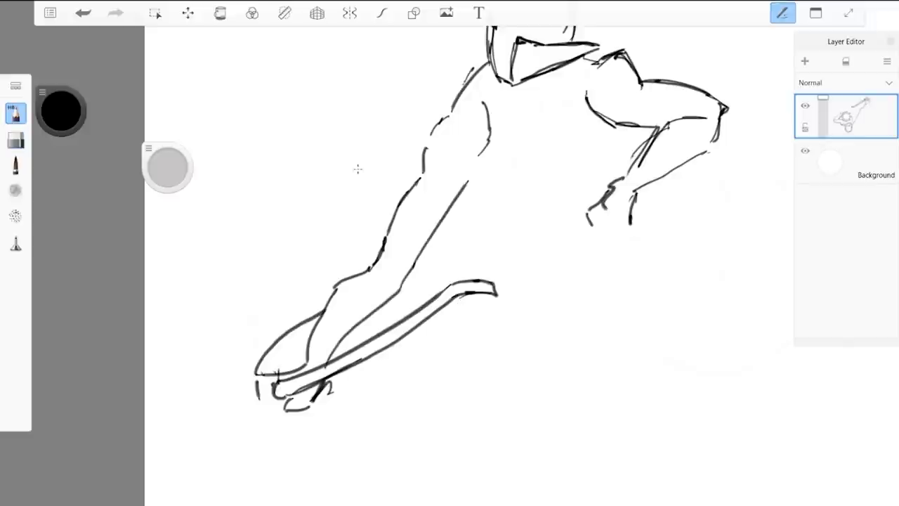
key("ctrl+z")
left_click_drag(416, 264, 459, 189)
Step: Lasso the forearm, hand and weapon, then rotate and reposition them to line up with the upper arm
key("m")
mouse_move(322, 225)
left_mouse_down()
mouse_move(379, 175)
mouse_move(429, 172)
mouse_move(465, 317)
mouse_move(286, 441)
left_mouse_up()
mouse_move(394, 170)
left_mouse_down()
mouse_move(466, 168)
mouse_move(325, 446)
mouse_move(358, 169)
mouse_move(381, 179)
left_mouse_up()
key("v")
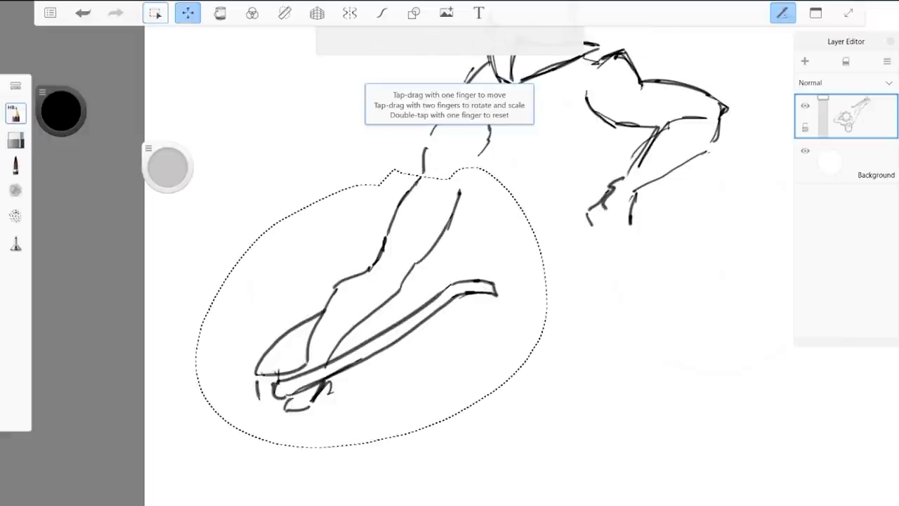
mouse_move(276, 204)
left_mouse_down()
mouse_move(299, 173)
mouse_move(271, 217)
left_mouse_up()
left_click_drag(281, 179, 299, 171)
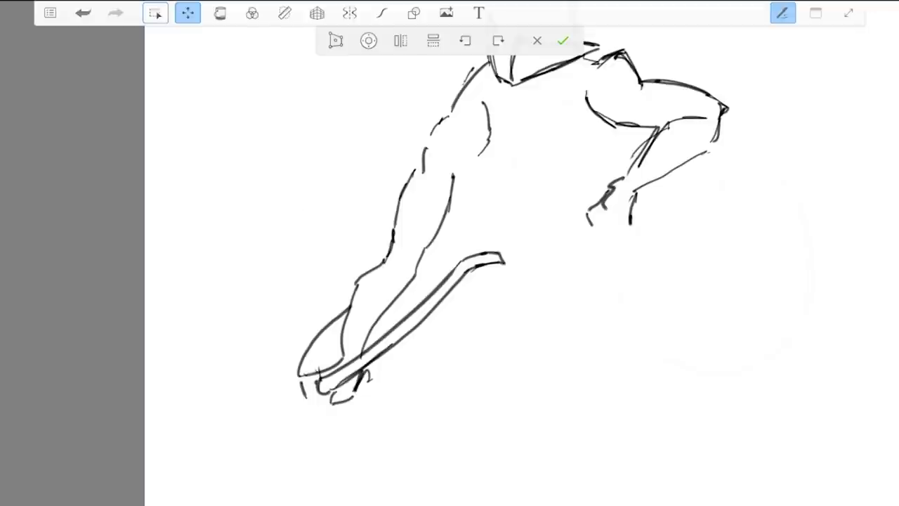
mouse_move(313, 219)
left_mouse_down()
mouse_move(338, 221)
mouse_move(324, 213)
left_mouse_up()
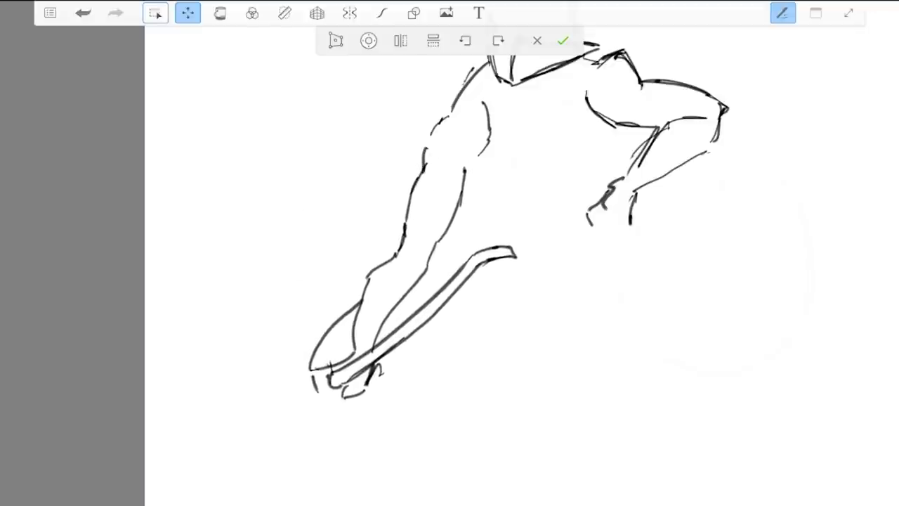
key("Return")
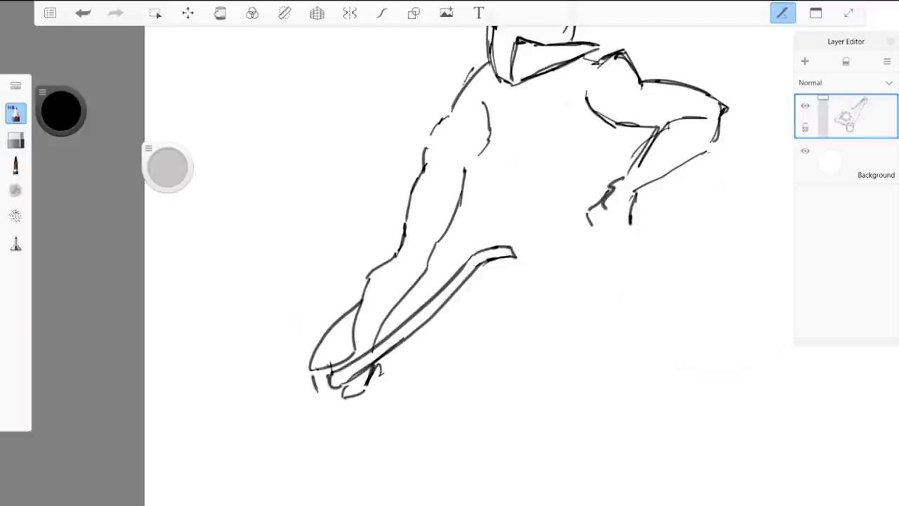
Step: Erase the leaning figure's head, neck line and triangular collar, leaving both arms and the weapon in place
scroll(483, 242, "down", 3)
scroll(484, 238, "up", 6)
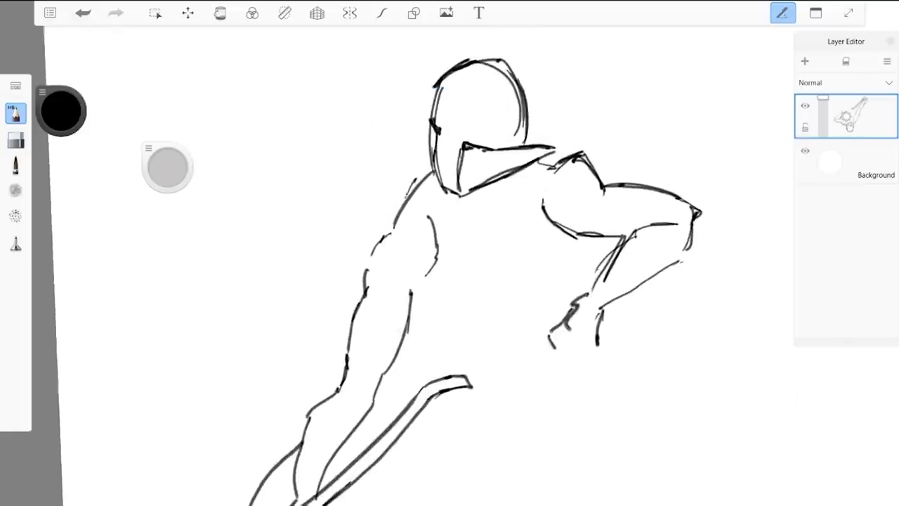
left_click(15, 140)
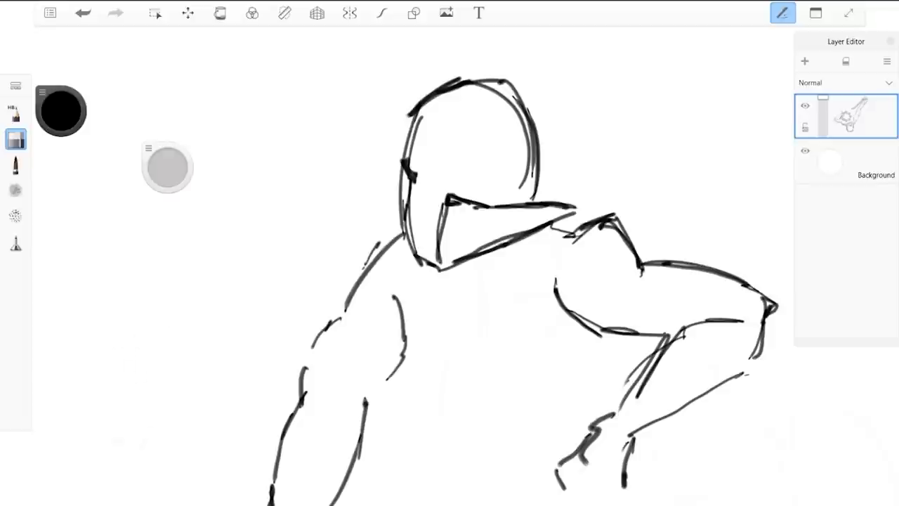
mouse_move(405, 172)
left_mouse_down()
mouse_move(417, 256)
mouse_move(365, 277)
mouse_move(345, 303)
left_mouse_up()
mouse_move(450, 232)
left_mouse_down()
mouse_move(414, 105)
mouse_move(527, 85)
mouse_move(535, 200)
left_mouse_up()
mouse_move(572, 206)
left_mouse_down()
mouse_move(485, 205)
mouse_move(486, 249)
left_mouse_up()
left_click_drag(460, 200, 431, 265)
left_click_drag(432, 265, 487, 251)
scroll(358, 168, "down", 5)
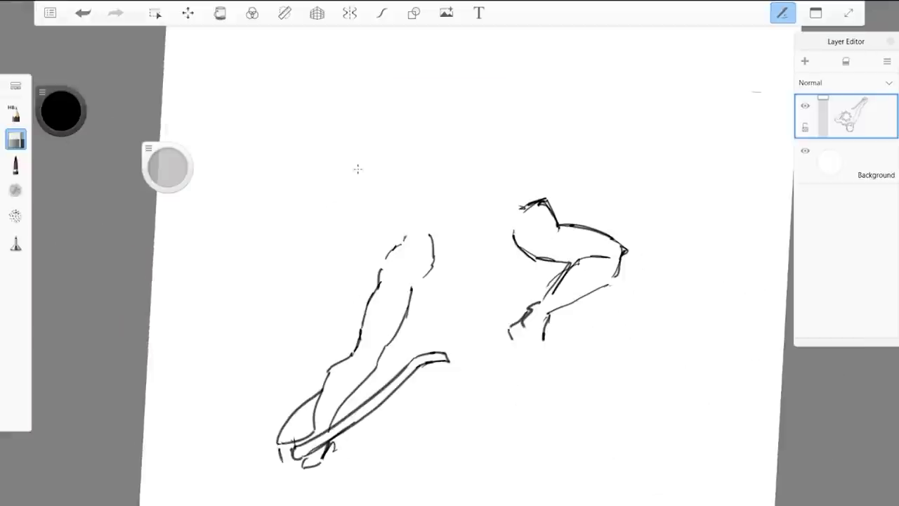
scroll(357, 169, "up", 2)
left_click(15, 113)
scroll(449, 281, "up", 2)
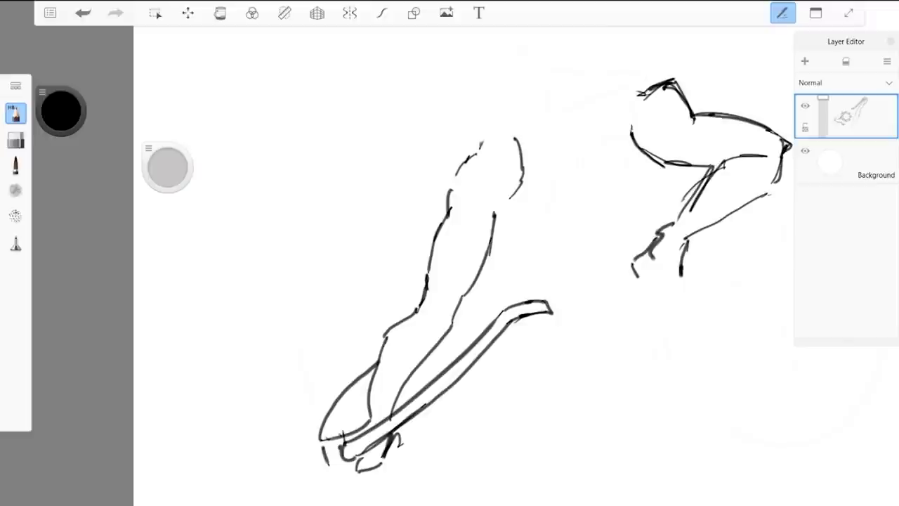
left_click(155, 13)
mouse_move(365, 351)
left_mouse_down()
mouse_move(325, 382)
mouse_move(351, 418)
mouse_move(376, 361)
left_mouse_up()
mouse_move(357, 420)
left_mouse_down()
mouse_move(436, 369)
mouse_move(584, 307)
mouse_move(386, 495)
left_mouse_up()
mouse_move(348, 502)
left_mouse_down()
mouse_move(264, 442)
mouse_move(351, 352)
left_mouse_up()
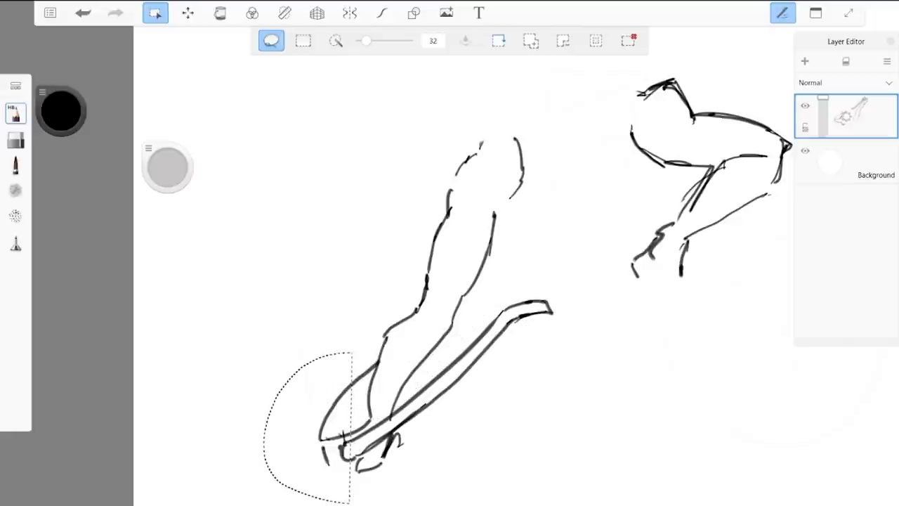
key("v")
mouse_move(326, 450)
left_mouse_down()
mouse_move(335, 431)
mouse_move(319, 438)
left_mouse_up()
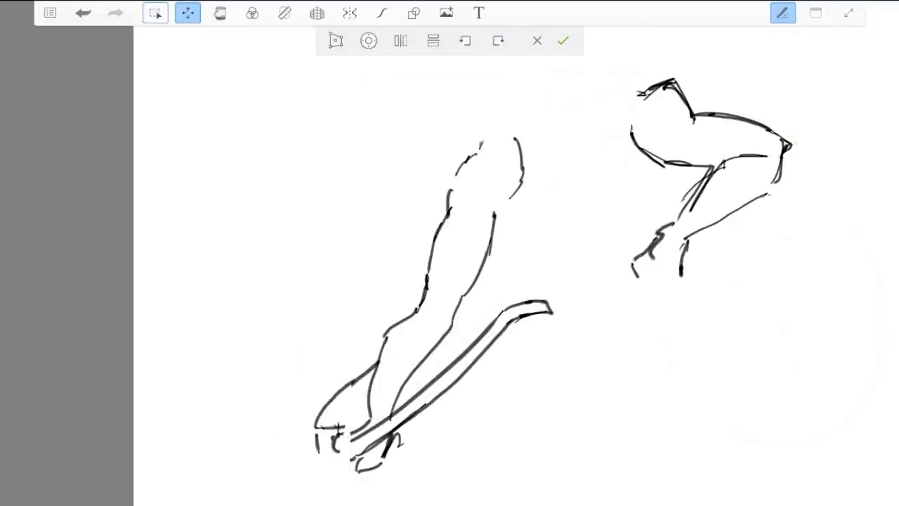
key("Escape")
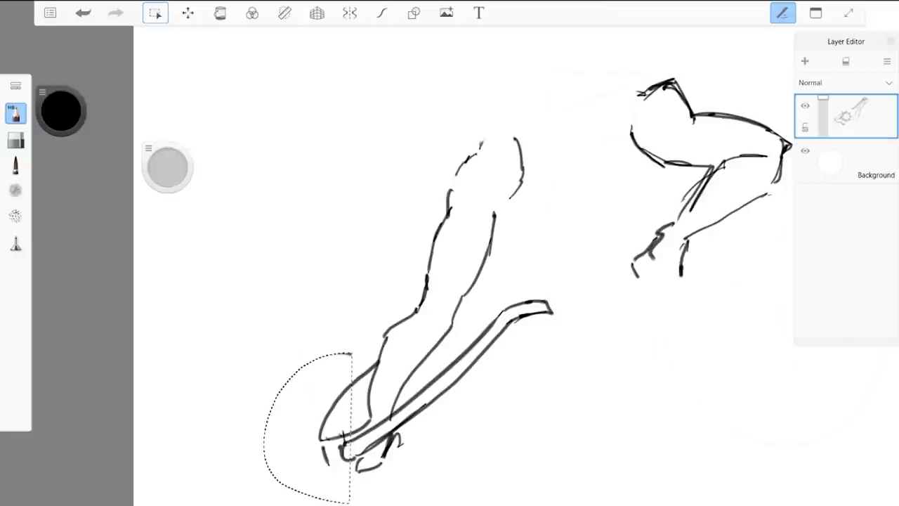
key("ctrl+d")
mouse_move(359, 421)
left_mouse_down()
mouse_move(391, 406)
mouse_move(531, 283)
left_mouse_up()
key("ctrl+z")
Step: Lasso the gripping hand and weapon, rotate and shift them slightly at the wrist, and apply the transform
left_click(155, 13)
mouse_move(360, 415)
left_mouse_down()
mouse_move(403, 396)
mouse_move(552, 283)
mouse_move(375, 504)
mouse_move(302, 343)
mouse_move(365, 393)
mouse_move(362, 415)
left_mouse_up()
left_click(187, 13)
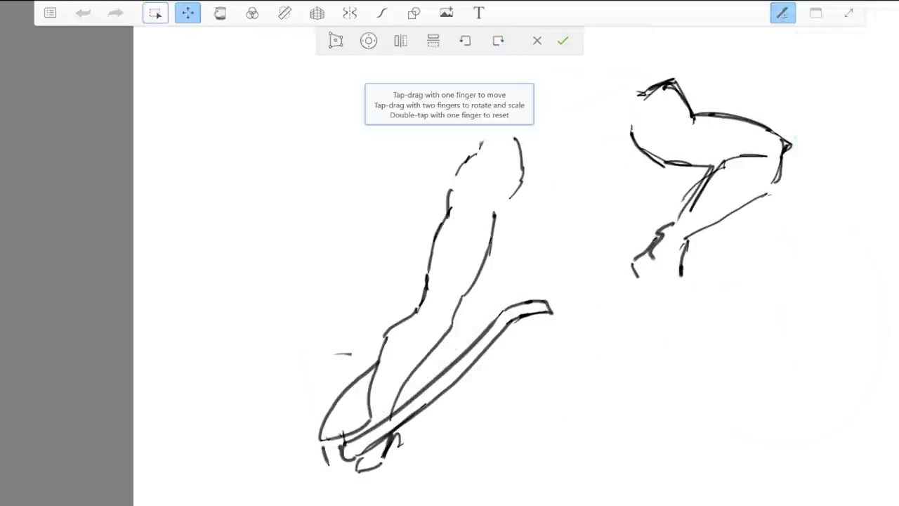
left_click_drag(550, 307, 575, 349)
left_click_drag(295, 465, 290, 449)
left_click(563, 41)
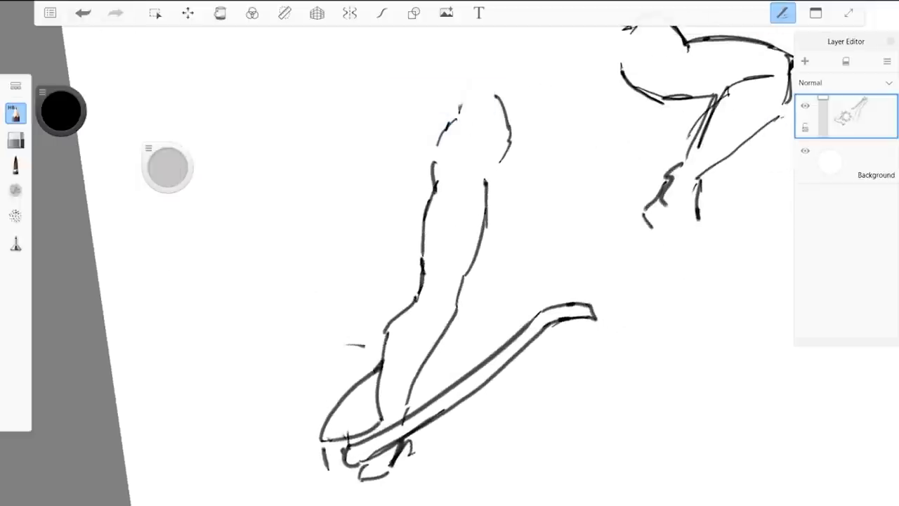
Step: Erase the stray mark beside the forearm and place the brush puck directly above the colour puck
key("e")
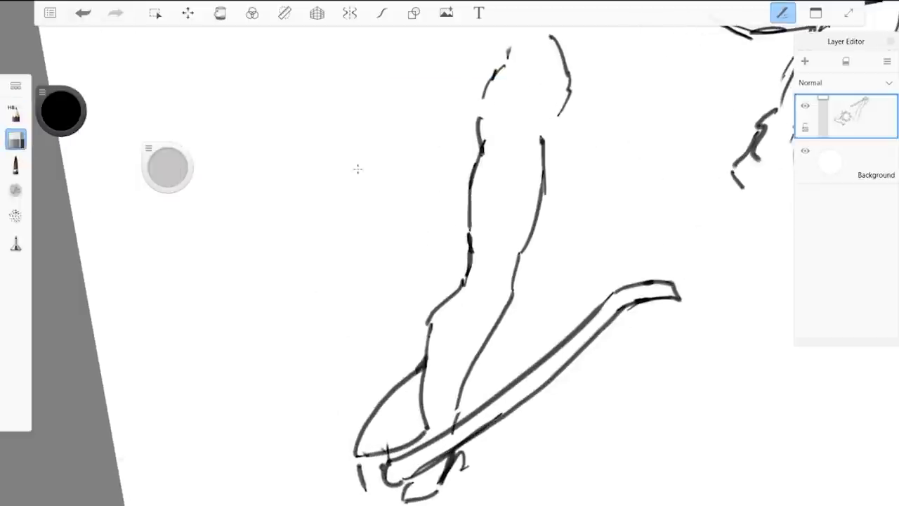
left_click(815, 13)
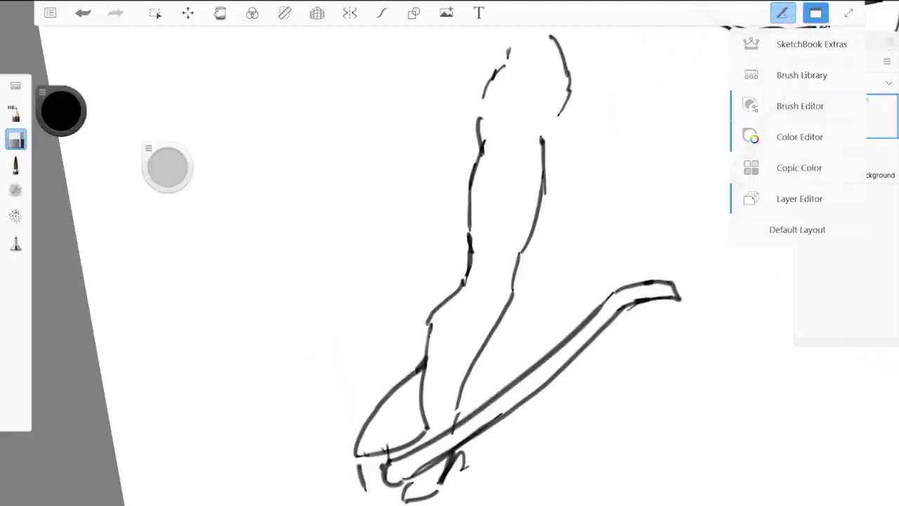
left_click(815, 13)
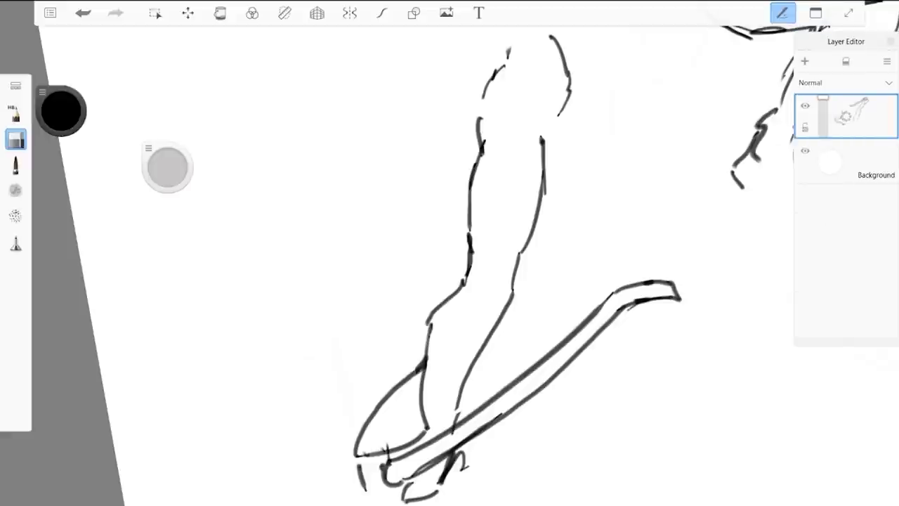
left_click(16, 86)
left_click(16, 85)
left_click(148, 148)
left_click(148, 149)
mouse_move(167, 168)
left_mouse_down()
mouse_move(99, 76)
mouse_move(69, 62)
left_mouse_up()
Step: Align the straight ruler between the bow tip and the rear hand, and pencil the upper bowstring along its edge
scroll(357, 169, "down", 5)
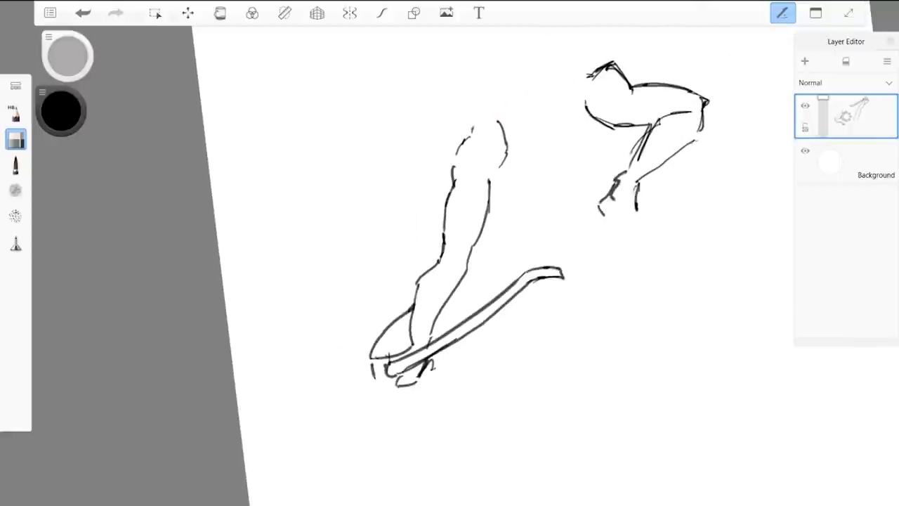
scroll(357, 170, "up", 5)
left_click(285, 13)
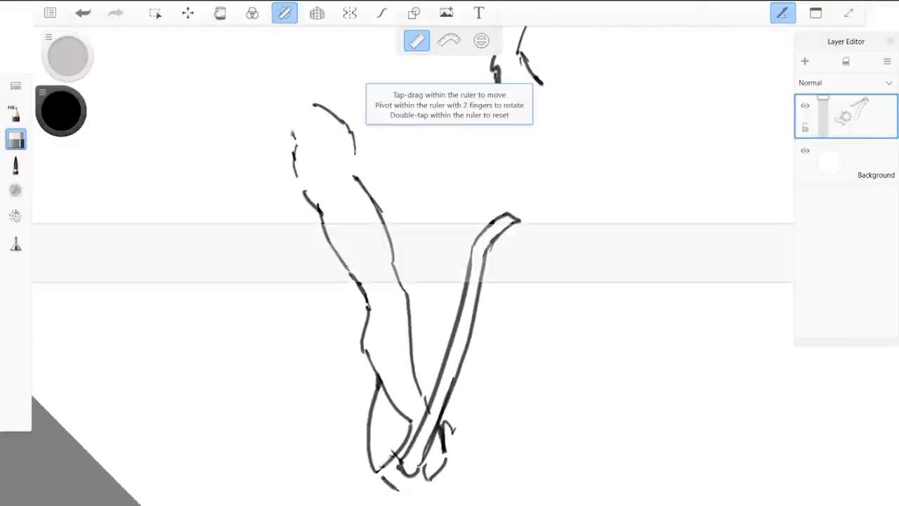
mouse_move(450, 253)
left_mouse_down()
mouse_move(406, 253)
mouse_move(406, 261)
mouse_move(455, 281)
mouse_move(434, 310)
mouse_move(443, 309)
left_mouse_up()
left_click_drag(488, 228, 506, 107)
key("ctrl+z")
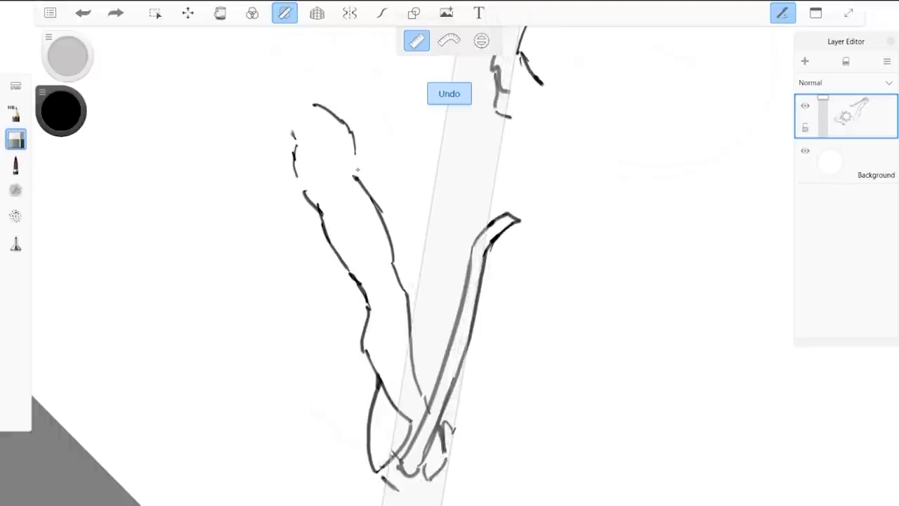
key("s")
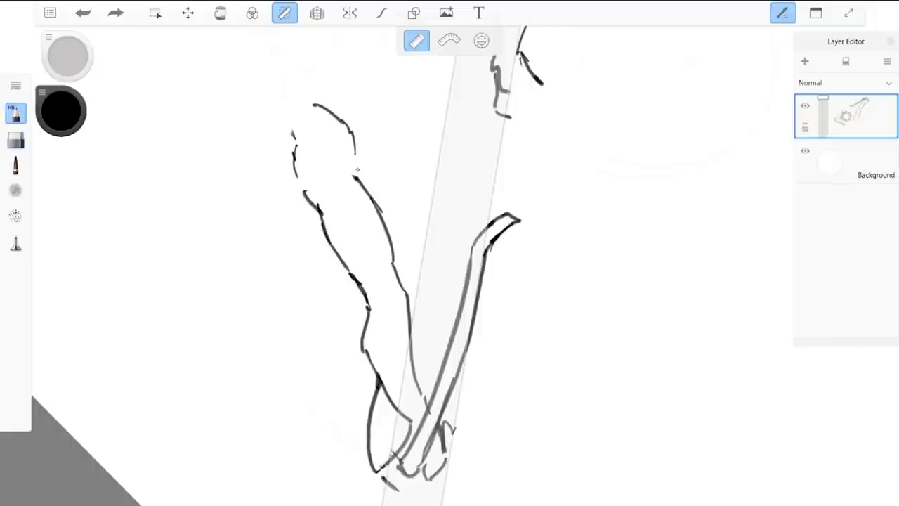
left_click_drag(488, 226, 515, 64)
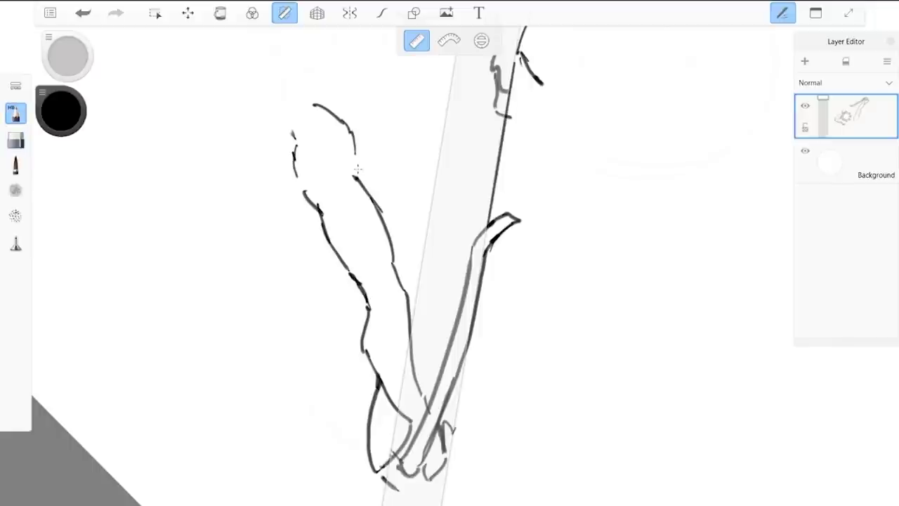
key("ctrl+z")
left_click_drag(488, 226, 511, 90)
Step: Rotate the ruler to 65° and draw the second bowstring line from the rear hand to the outstretched forearm
mouse_move(422, 450)
left_mouse_down()
mouse_move(322, 417)
mouse_move(330, 421)
left_mouse_up()
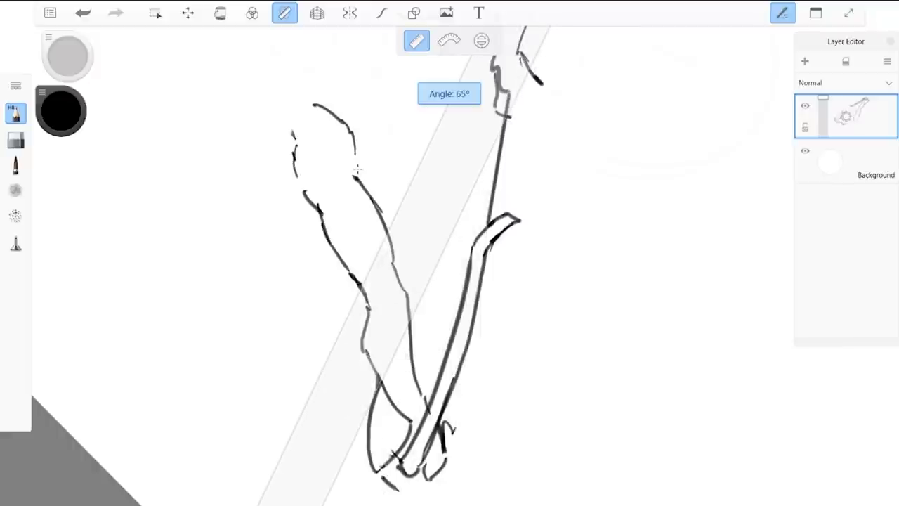
left_click_drag(505, 115, 410, 323)
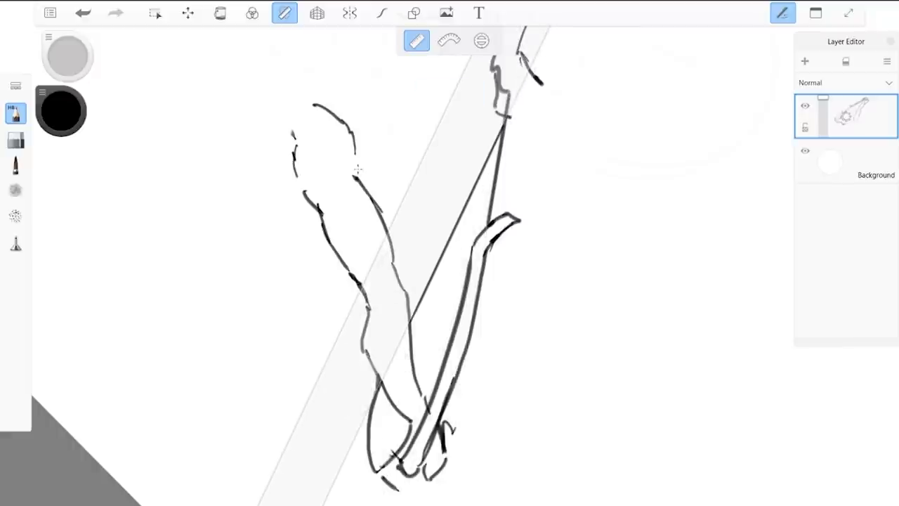
left_click(284, 12)
scroll(450, 253, "down", 5)
scroll(450, 252, "up", 5)
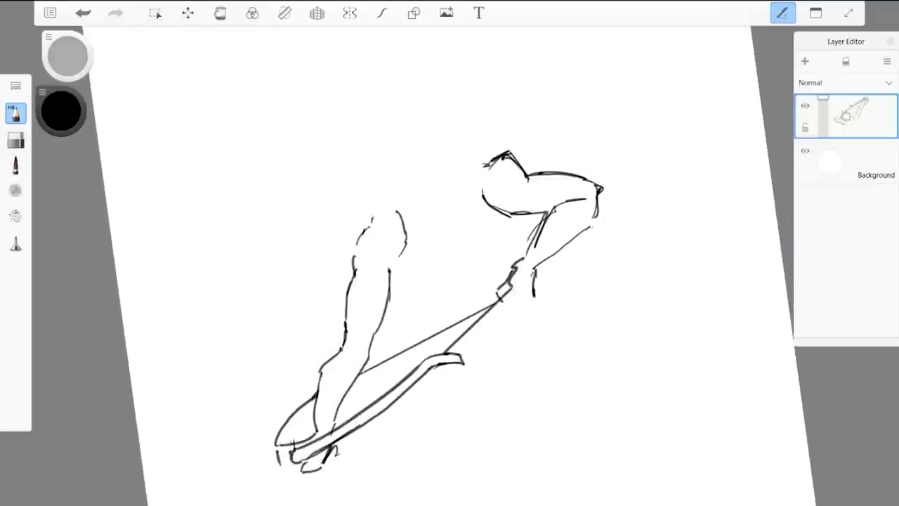
scroll(449, 252, "up", 5)
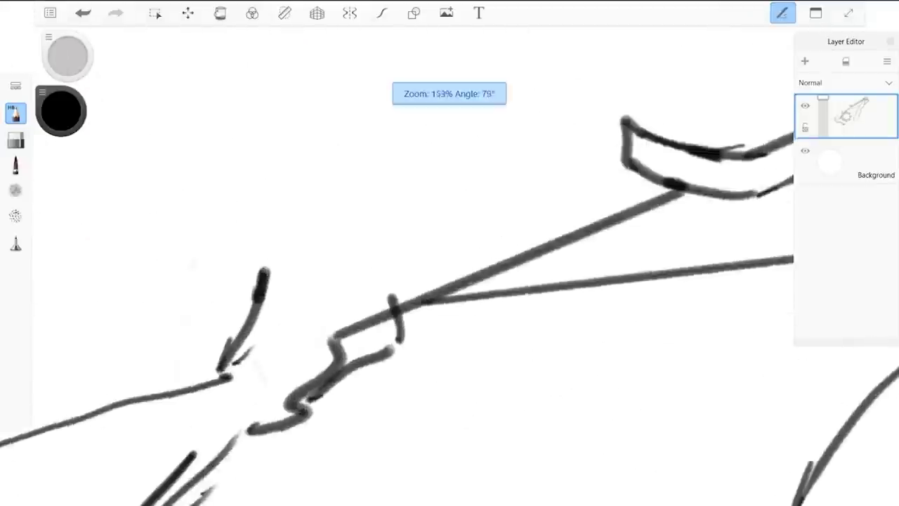
scroll(450, 253, "down", 3)
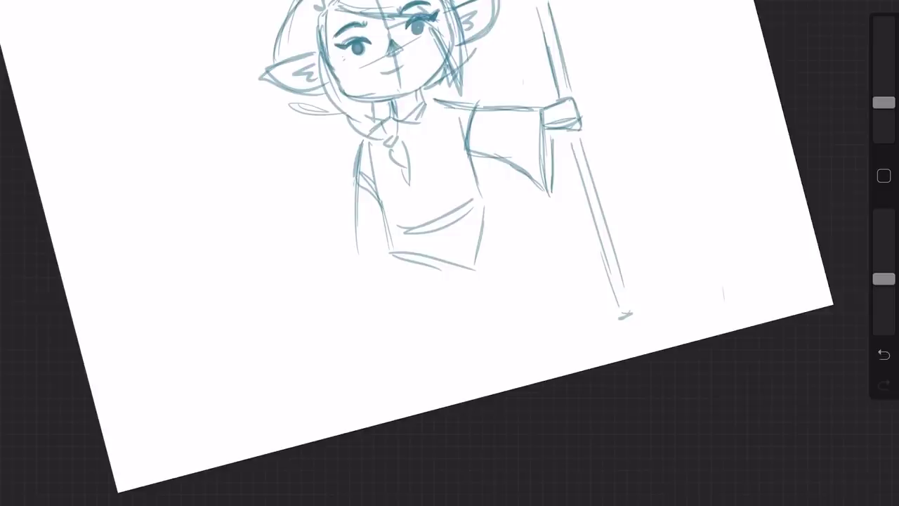
Step: On the elf wizard sketch, draw the first leg with straight outer and inner lines and a small pointed foot
left_click_drag(401, 268, 448, 357)
key("ctrl+z")
left_click_drag(399, 265, 427, 362)
key("ctrl+z")
left_click_drag(398, 270, 404, 364)
key("ctrl+z")
left_click_drag(397, 261, 437, 350)
mouse_move(445, 239)
left_mouse_down()
mouse_move(463, 355)
mouse_move(420, 379)
mouse_move(463, 364)
left_mouse_up()
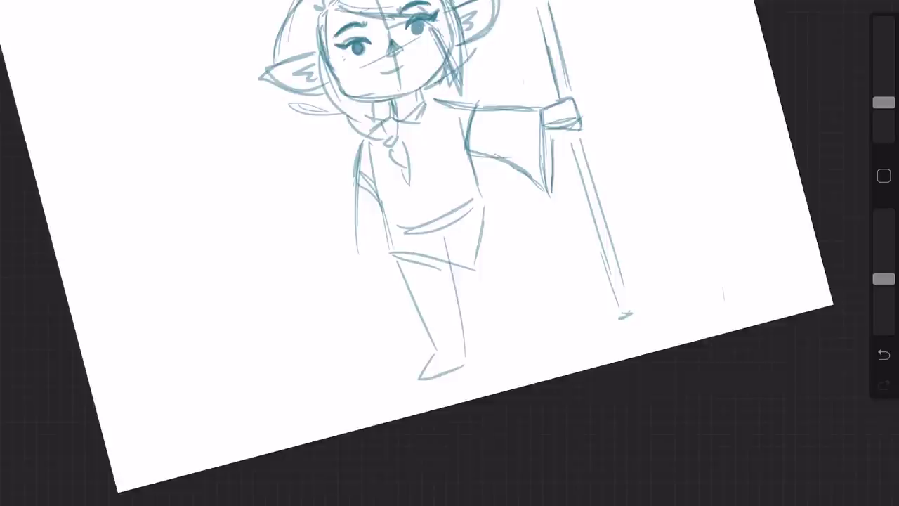
Step: Draw the staff-side leg with two slanted lines from the hips and a short sole line, redoing misplaced strokes
left_click_drag(481, 211, 570, 324)
left_click_drag(460, 246, 530, 334)
key("ctrl+z")
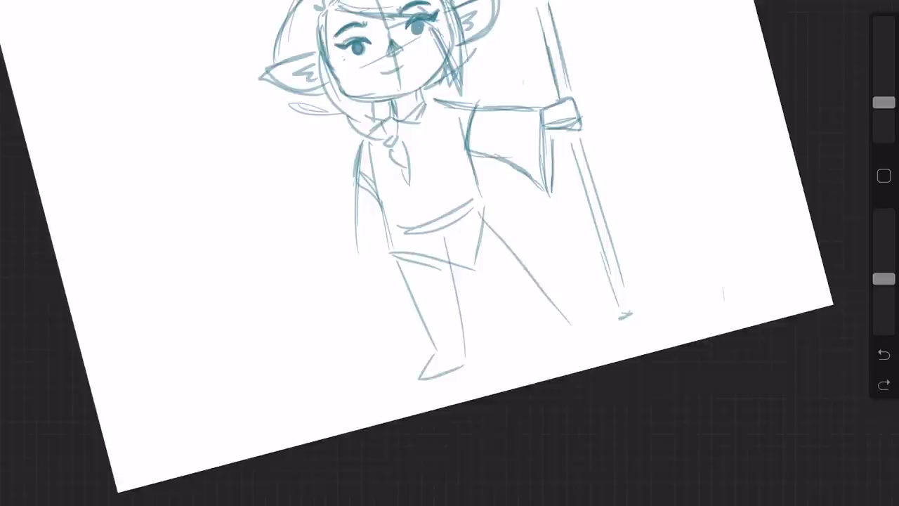
key("ctrl+z")
left_click_drag(477, 211, 546, 321)
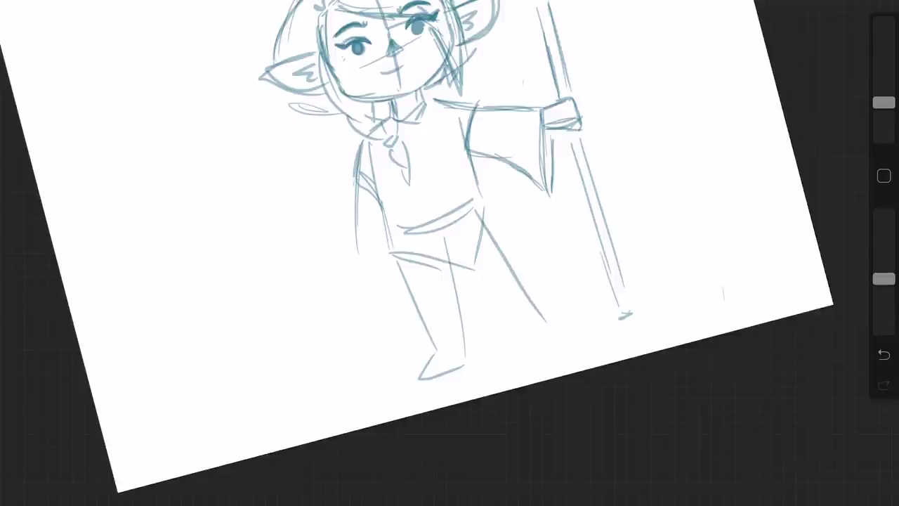
mouse_move(450, 252)
left_mouse_down()
mouse_move(517, 330)
mouse_move(570, 323)
mouse_move(527, 342)
left_mouse_up()
key("ctrl+z")
key("ctrl+z")
key("ctrl+z")
key("ctrl+z")
left_click_drag(480, 209, 534, 306)
mouse_move(451, 240)
left_mouse_down()
mouse_move(507, 334)
mouse_move(561, 336)
left_mouse_up()
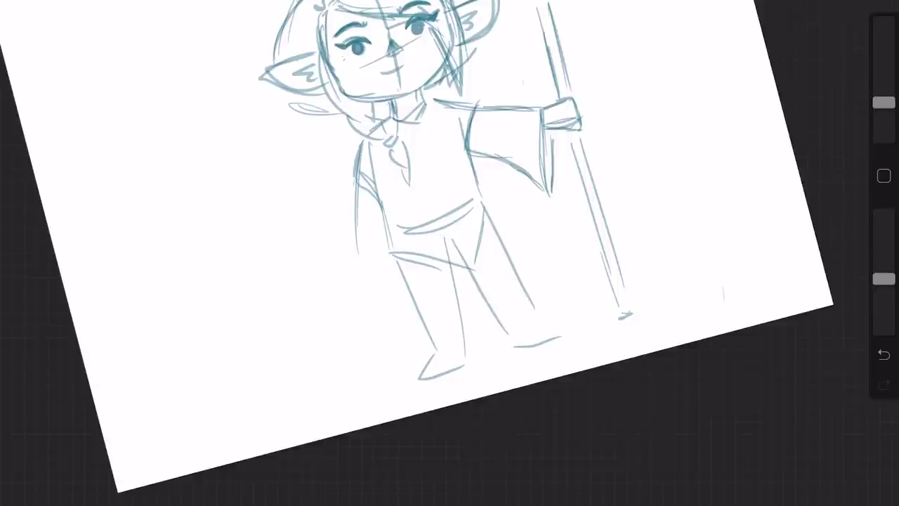
Step: Undo the loose sole line and draw the staff-side foot with a heel, upper edge and sole
key("ctrl+z")
left_click_drag(506, 331, 518, 348)
left_click_drag(535, 316, 560, 330)
left_click_drag(512, 347, 555, 330)
key("ctrl+z")
mouse_move(531, 302)
left_mouse_down()
mouse_move(543, 324)
mouse_move(575, 330)
left_mouse_up()
left_click_drag(514, 344, 561, 336)
left_click_drag(487, 294, 518, 277)
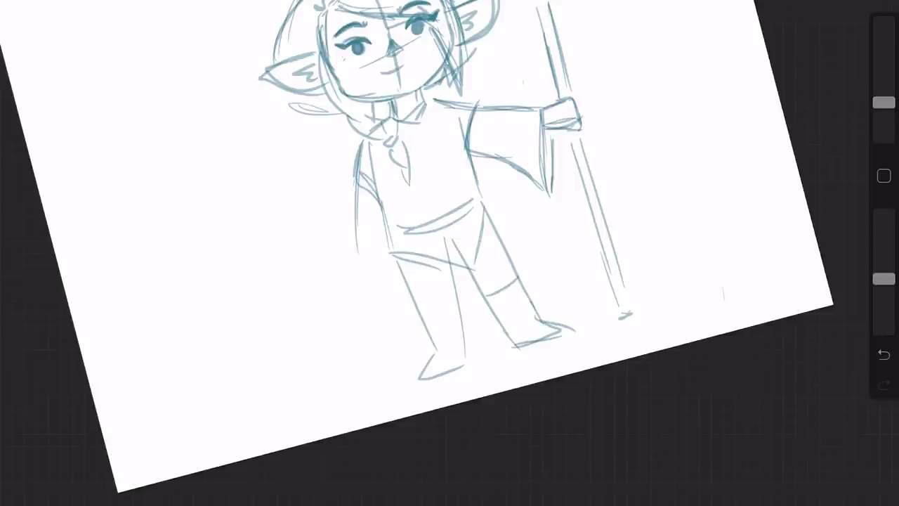
left_click_drag(420, 307, 456, 297)
key("ctrl+z")
key("ctrl+z")
Step: Erase the upper edge and sole of the staff-side foot and redraw them as a pointed toe
key("e")
left_click_drag(561, 333, 526, 344)
mouse_move(538, 314)
left_mouse_down()
mouse_move(572, 330)
mouse_move(552, 332)
left_mouse_up()
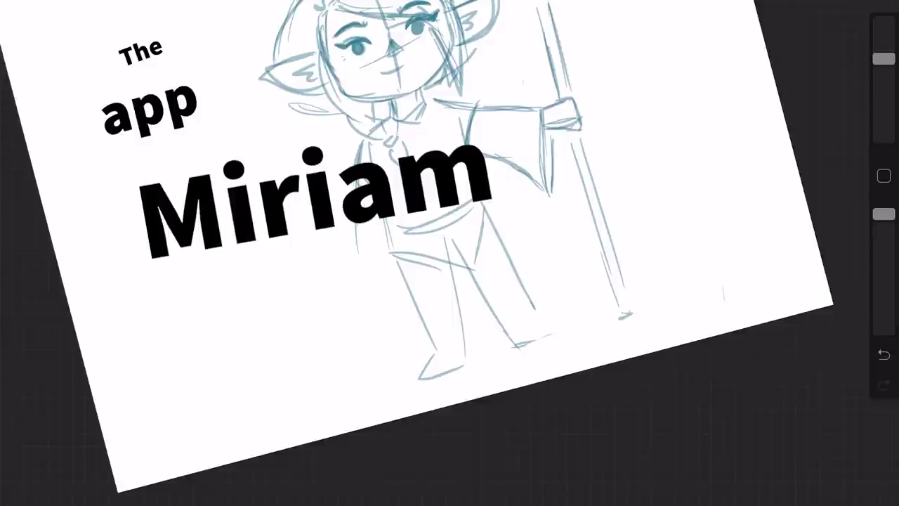
key("b")
left_click_drag(531, 302, 572, 323)
left_click_drag(521, 345, 564, 328)
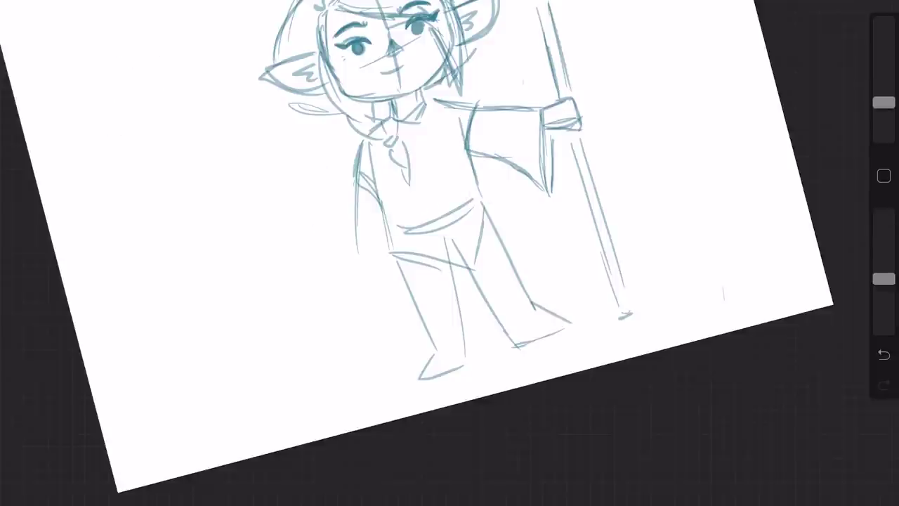
Step: Undo the pointed toe and rework the staff-side foot into a slightly shorter shape joined to the ankle
key("ctrl+z")
key("ctrl+z")
left_click_drag(532, 303, 571, 325)
left_click_drag(517, 343, 573, 326)
key("ctrl+z")
key("ctrl+z")
mouse_move(535, 304)
left_mouse_down()
mouse_move(579, 320)
mouse_move(522, 344)
left_mouse_up()
key("ctrl+z")
key("ctrl+z")
mouse_move(534, 305)
left_mouse_down()
mouse_move(575, 318)
mouse_move(515, 345)
left_mouse_up()
key("ctrl+z")
key("ctrl+z")
mouse_move(536, 313)
left_mouse_down()
mouse_move(567, 324)
mouse_move(518, 345)
mouse_move(567, 322)
left_mouse_up()
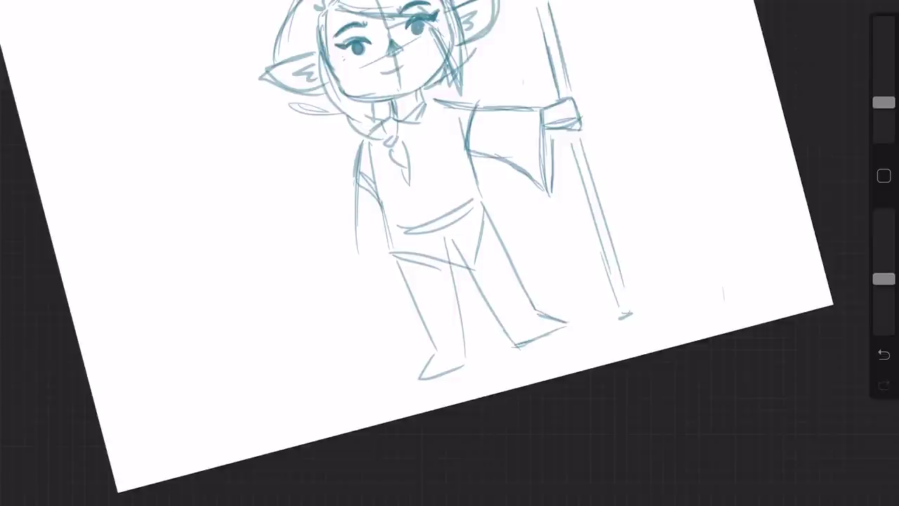
Step: Draw double boot bands across both shins and add short lace marks below them
left_click_drag(483, 287, 514, 272)
mouse_move(422, 306)
left_mouse_down()
mouse_move(516, 280)
mouse_move(440, 324)
left_mouse_up()
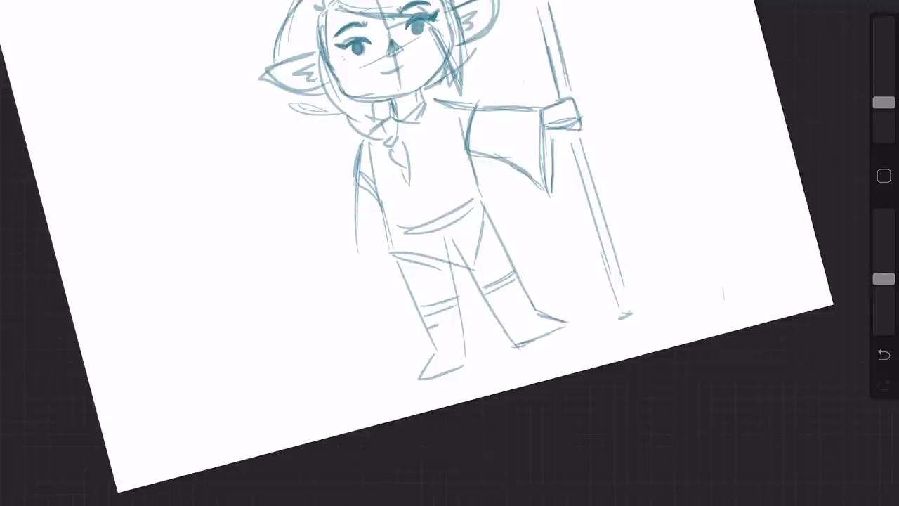
left_click_drag(514, 295, 522, 291)
key("ctrl+z")
key("ctrl+z")
Step: Add curved toe caps and heel patches to both shoes and reinforce the soles
left_click_drag(527, 310, 544, 334)
left_click_drag(429, 373, 465, 350)
mouse_move(512, 332)
left_mouse_down()
mouse_move(518, 343)
mouse_move(566, 324)
mouse_move(519, 344)
left_mouse_up()
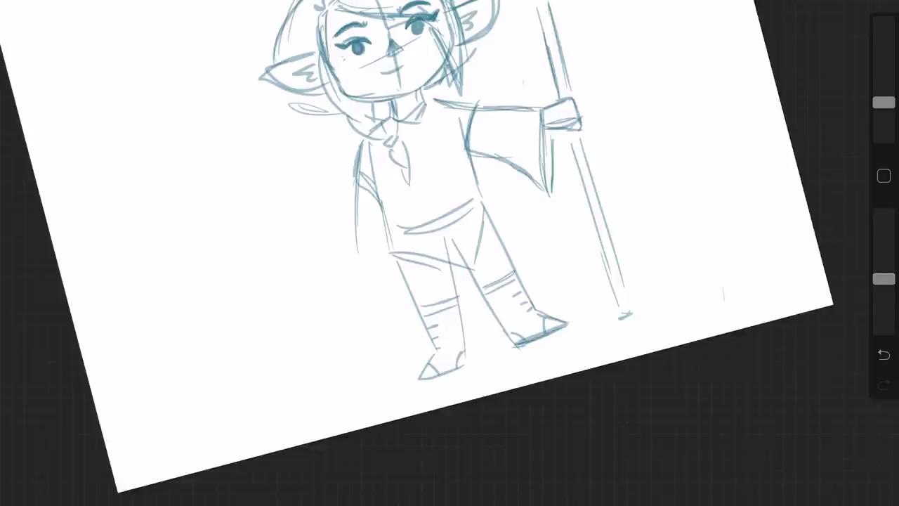
mouse_move(424, 379)
left_mouse_down()
mouse_move(464, 368)
mouse_move(412, 383)
left_mouse_up()
Step: Select the empty canvas area around the elf wizard with the Automatic selection mode
scroll(492, 274, "down", 10)
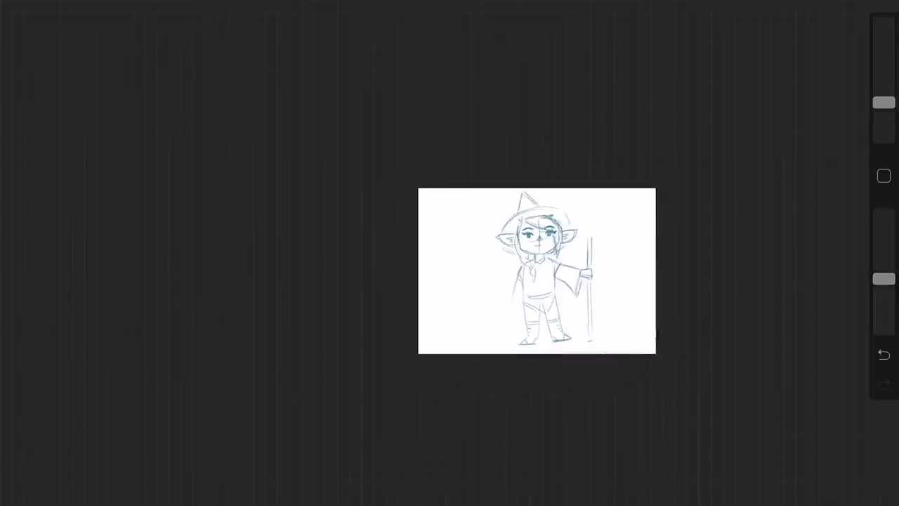
scroll(536, 270, "up", 6)
scroll(429, 246, "down", 3)
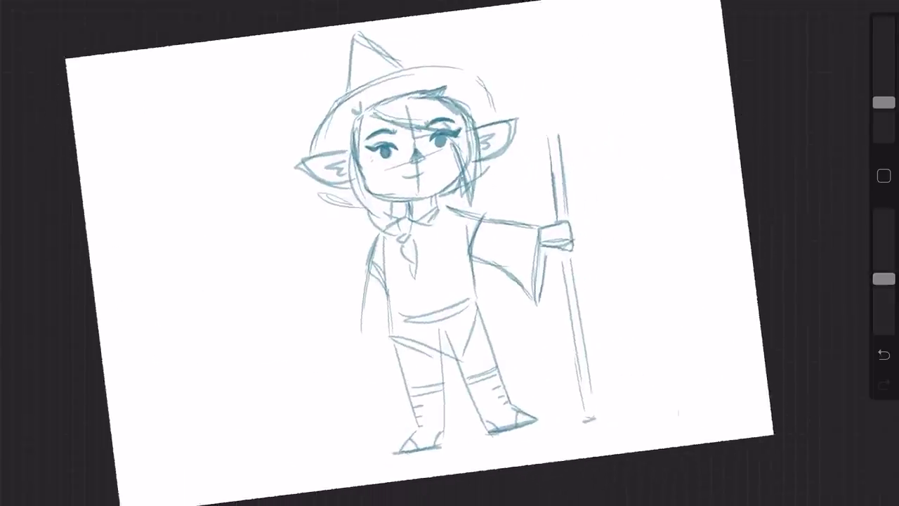
key("s")
left_click(472, 295)
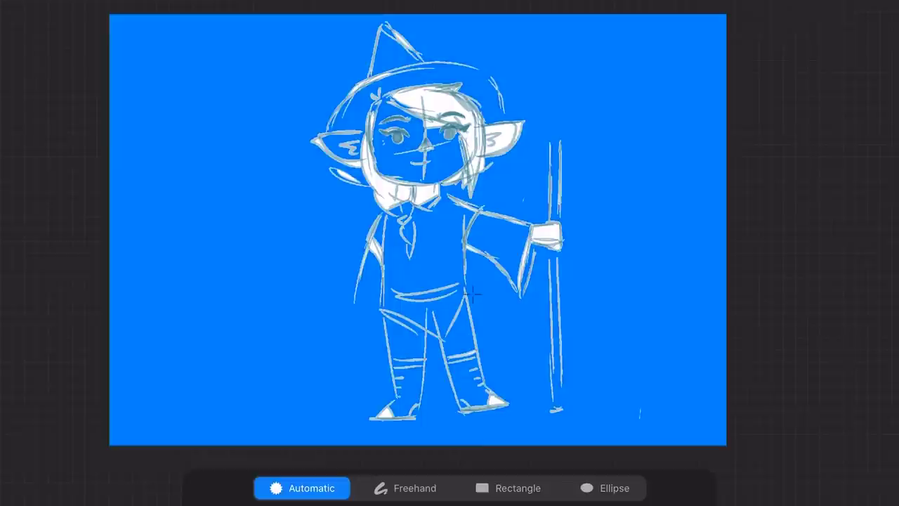
Step: Undo the automatic selection, lasso the elf's staff-side leg with the Freehand mode, and shift it slightly away from the hip
key("ctrl+z")
left_click(405, 488)
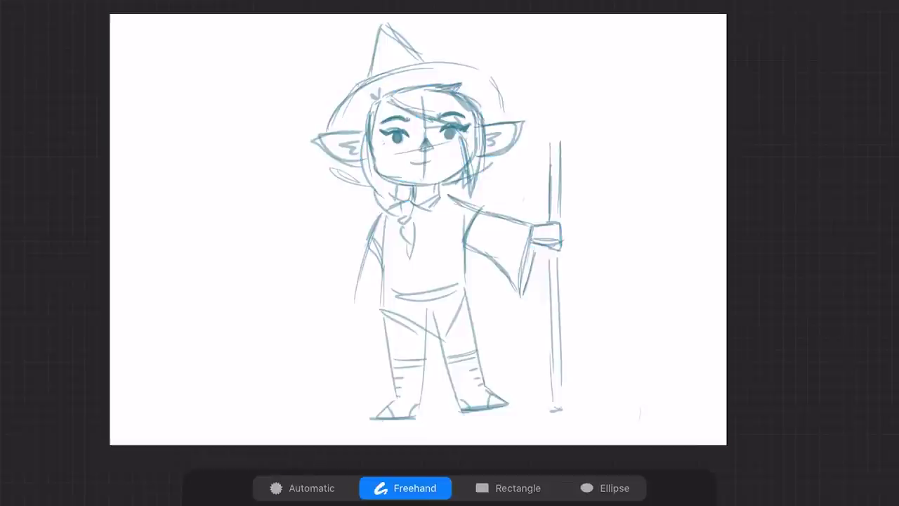
mouse_move(438, 353)
left_mouse_down()
mouse_move(499, 368)
mouse_move(438, 354)
left_mouse_up()
key("v")
left_click_drag(474, 279, 479, 279)
left_click_drag(475, 363, 475, 369)
left_click_drag(480, 286, 475, 285)
left_click_drag(475, 370, 477, 369)
key("b")
Step: Redraw the staff-side leg's outer line from hip to boot band, erase the shoe's lower edge, and draw a new sole
scroll(450, 252, "up", 2)
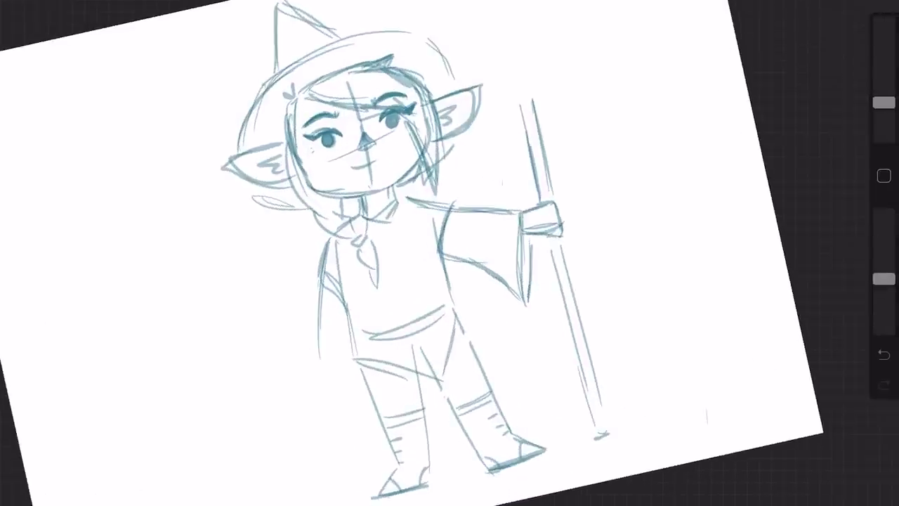
left_click_drag(462, 328, 477, 356)
key("e")
mouse_move(545, 453)
left_mouse_down()
mouse_move(492, 473)
mouse_move(541, 459)
left_mouse_up()
key("b")
mouse_move(485, 468)
left_mouse_down()
mouse_move(552, 457)
mouse_move(526, 459)
left_mouse_up()
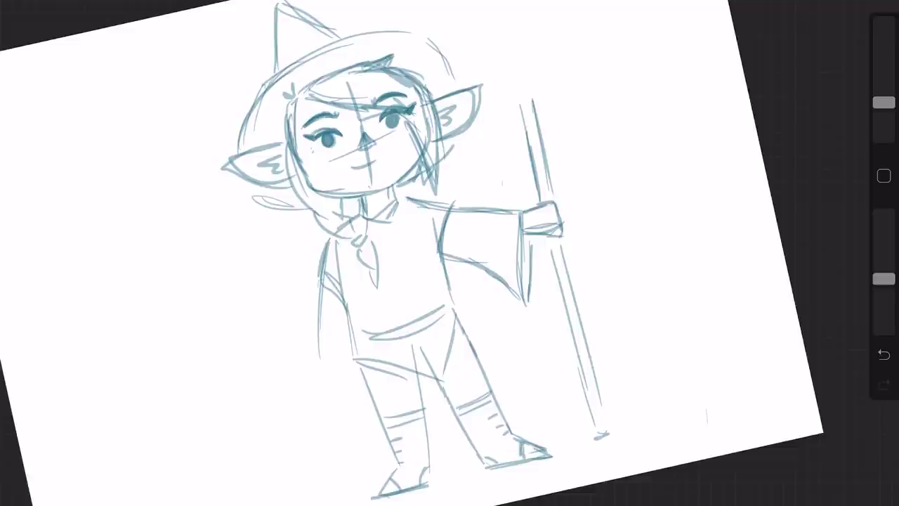
left_click_drag(458, 302, 494, 401)
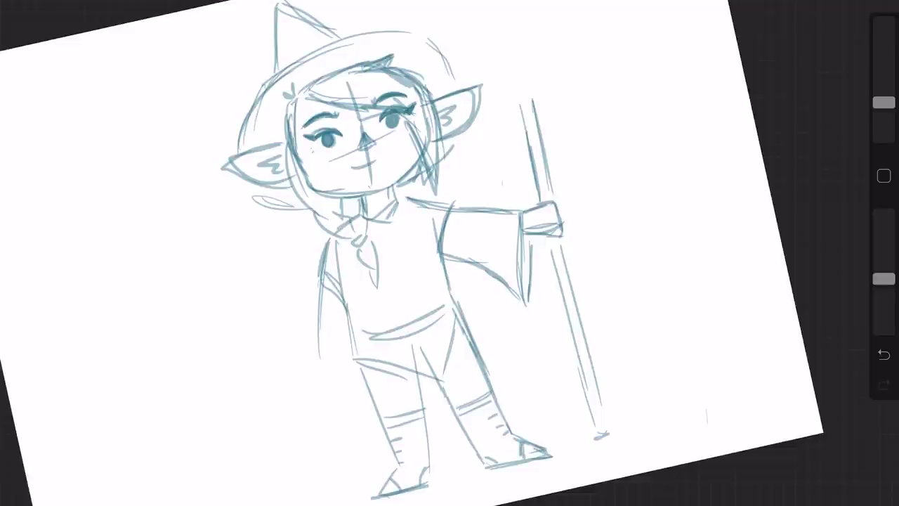
Step: Outline the tunic's pointed hem and flared side at the hips, undoing the last extra stroke
mouse_move(342, 296)
left_mouse_down()
mouse_move(356, 364)
mouse_move(420, 370)
left_mouse_up()
left_click_drag(442, 338, 459, 380)
left_click_drag(457, 308, 472, 347)
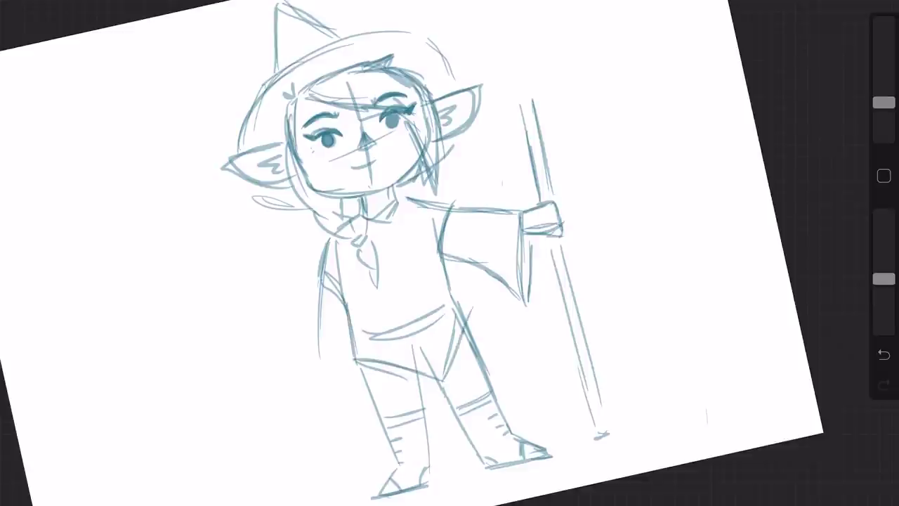
mouse_move(441, 257)
left_mouse_down()
mouse_move(475, 316)
mouse_move(440, 386)
left_mouse_up()
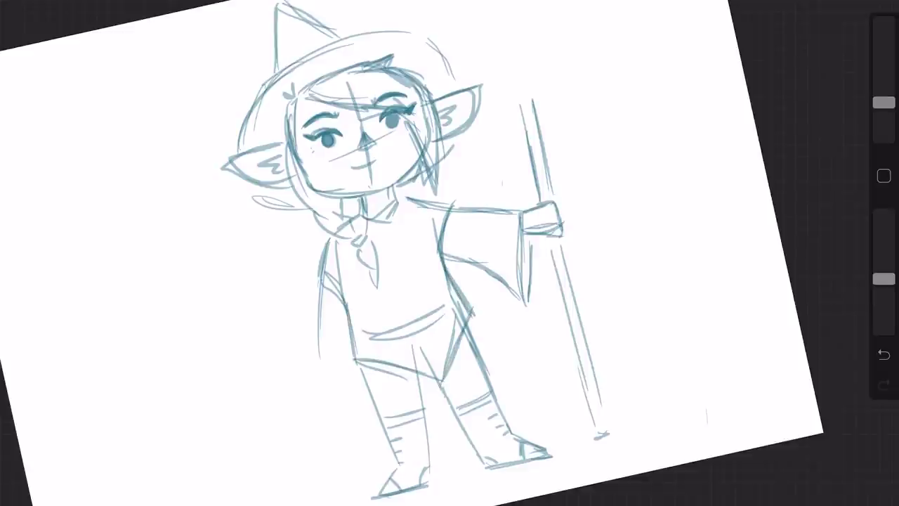
mouse_move(351, 313)
left_mouse_down()
mouse_move(352, 367)
mouse_move(368, 403)
left_mouse_up()
key("ctrl+z")
Step: Draw the robe's crossed lapel from shoulder to waist and a wide hanging sleeve with a small hand on the free arm
left_click_drag(408, 202, 397, 242)
left_click_drag(409, 205, 390, 275)
mouse_move(349, 327)
left_mouse_down()
mouse_move(408, 201)
mouse_move(390, 257)
left_mouse_up()
left_click_drag(370, 292, 323, 382)
mouse_move(335, 335)
left_mouse_down()
mouse_move(314, 401)
mouse_move(368, 423)
mouse_move(307, 374)
mouse_move(330, 372)
mouse_move(303, 369)
mouse_move(358, 426)
mouse_move(377, 403)
left_mouse_up()
left_click_drag(369, 296, 349, 320)
left_click_drag(352, 329, 385, 296)
left_click_drag(392, 271, 417, 200)
left_click_drag(398, 233, 382, 266)
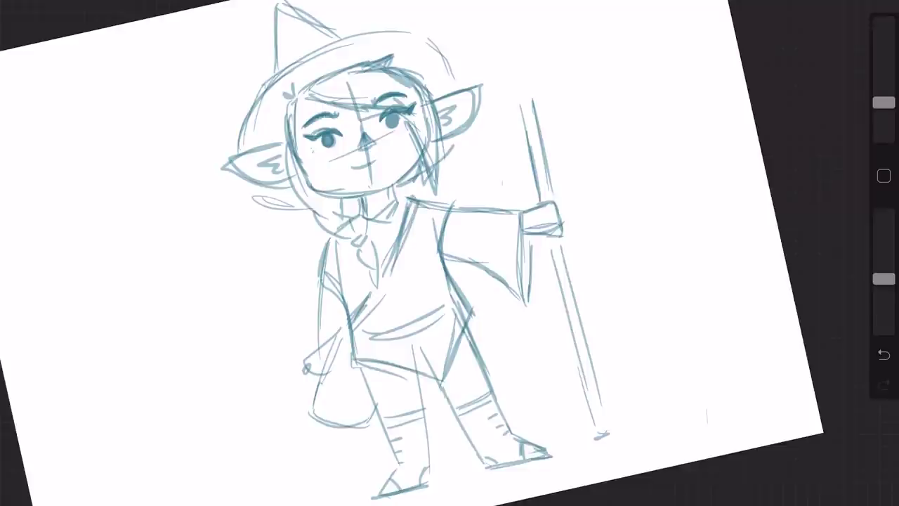
Step: Darken the outlines of the staff-side sleeve and the upper staff shaft
mouse_move(449, 212)
left_mouse_down()
mouse_move(441, 262)
mouse_move(455, 209)
left_mouse_up()
left_click_drag(451, 255, 522, 300)
mouse_move(525, 234)
left_mouse_down()
mouse_move(523, 317)
mouse_move(526, 306)
left_mouse_up()
left_click_drag(520, 104, 531, 167)
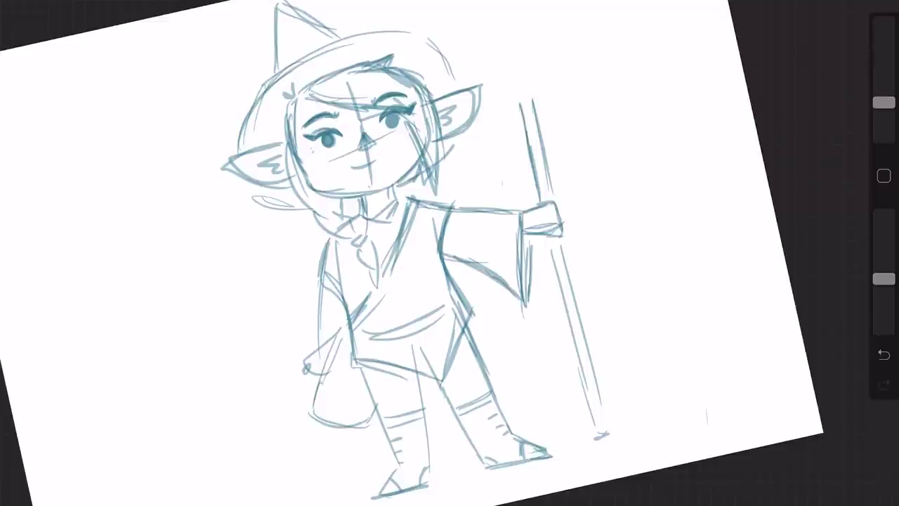
Step: Draw a faceted, pointed spearhead with a small collar on top of the staff
left_click_drag(501, 73, 522, 106)
left_click_drag(500, 73, 507, 8)
mouse_move(508, 8)
left_mouse_down()
mouse_move(537, 79)
mouse_move(535, 112)
left_mouse_up()
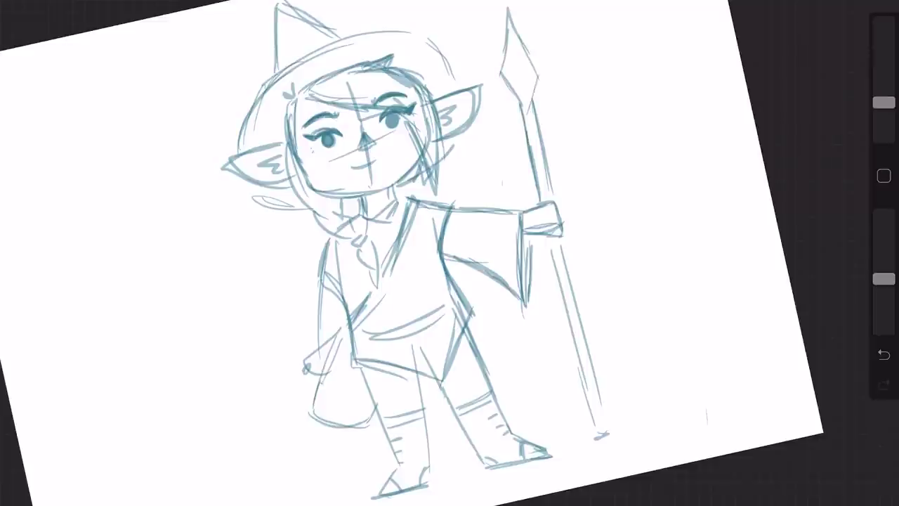
left_click_drag(533, 78, 527, 123)
left_click_drag(495, 78, 528, 116)
mouse_move(500, 88)
left_mouse_down()
mouse_move(500, 25)
mouse_move(523, 54)
left_mouse_up()
mouse_move(507, 8)
left_mouse_down()
mouse_move(541, 75)
mouse_move(504, 10)
left_mouse_up()
mouse_move(503, 10)
left_mouse_down()
mouse_move(543, 81)
mouse_move(529, 115)
left_mouse_up()
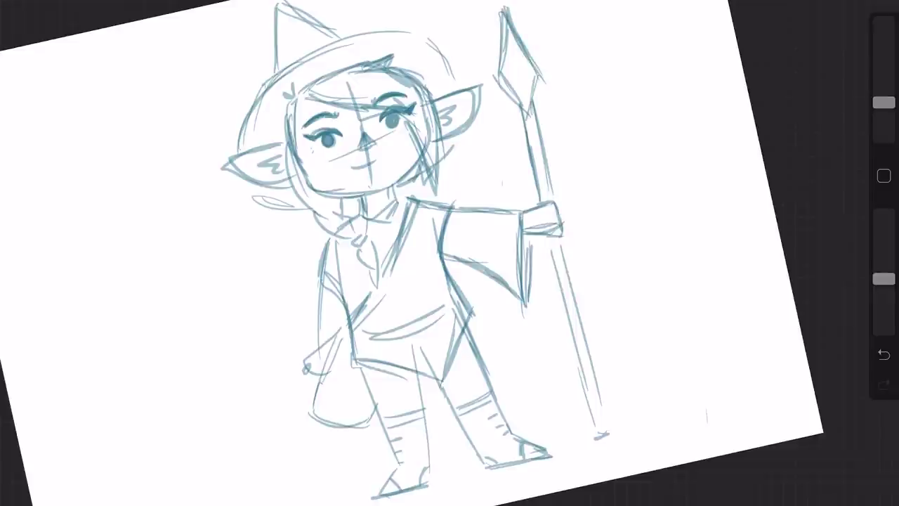
left_click_drag(533, 59, 528, 112)
mouse_move(509, 10)
left_mouse_down()
mouse_move(541, 63)
mouse_move(524, 107)
mouse_move(513, 62)
mouse_move(539, 64)
mouse_move(507, 23)
mouse_move(501, 81)
mouse_move(510, 108)
mouse_move(531, 109)
left_mouse_up()
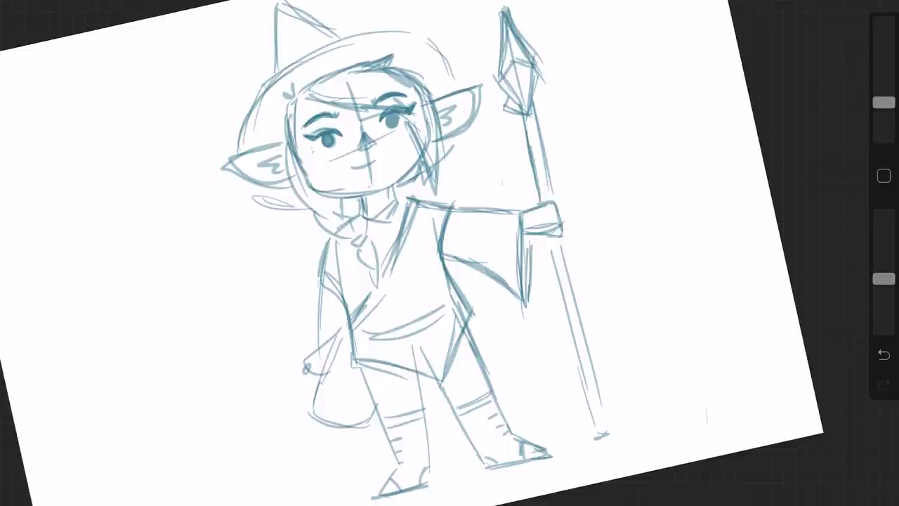
Step: Undo the spearhead strokes, redo them to compare, and undo them again
key("ctrl+z")
key("ctrl+z")
key("ctrl+z")
key("ctrl+z")
key("ctrl+z")
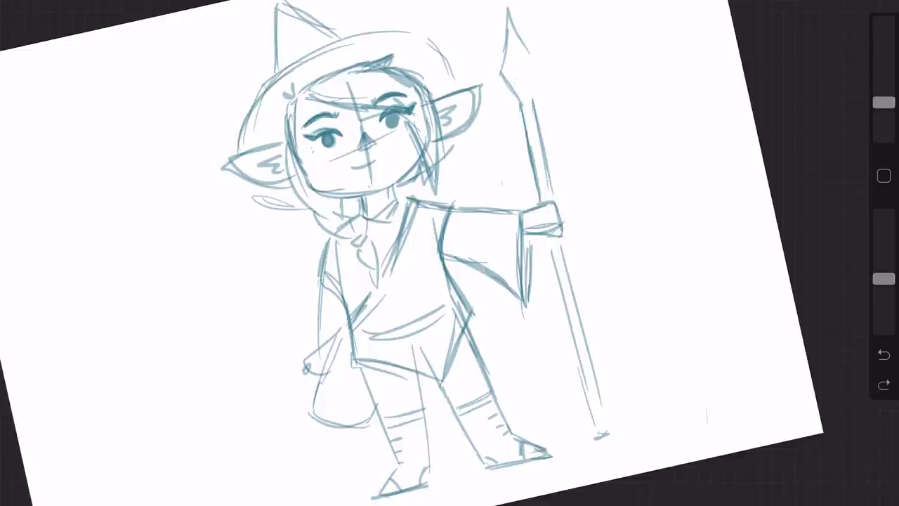
scroll(449, 253, "down", 2)
key("ctrl+z")
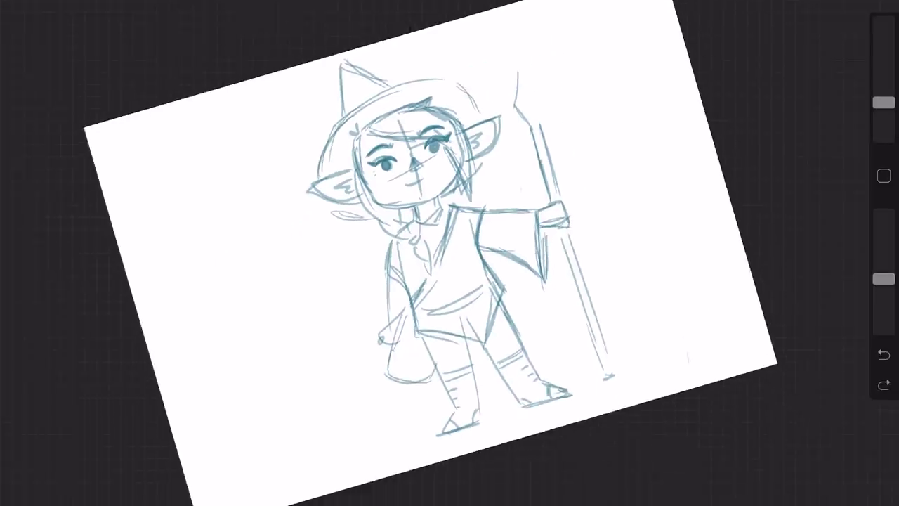
key("ctrl+z")
key("ctrl+shift+z")
key("ctrl+shift+z")
key("ctrl+shift+z")
key("ctrl+shift+z")
key("ctrl+shift+z")
key("ctrl+z")
key("ctrl+z")
key("ctrl+z")
key("ctrl+z")
key("ctrl+z")
Step: Draw a round double-lined orb on top of the staff and reinforce the shaft below it
left_click_drag(527, 127, 542, 126)
mouse_move(541, 111)
left_mouse_down()
mouse_move(545, 87)
mouse_move(532, 118)
left_mouse_up()
mouse_move(518, 78)
left_mouse_down()
mouse_move(538, 127)
mouse_move(551, 108)
mouse_move(540, 70)
left_mouse_up()
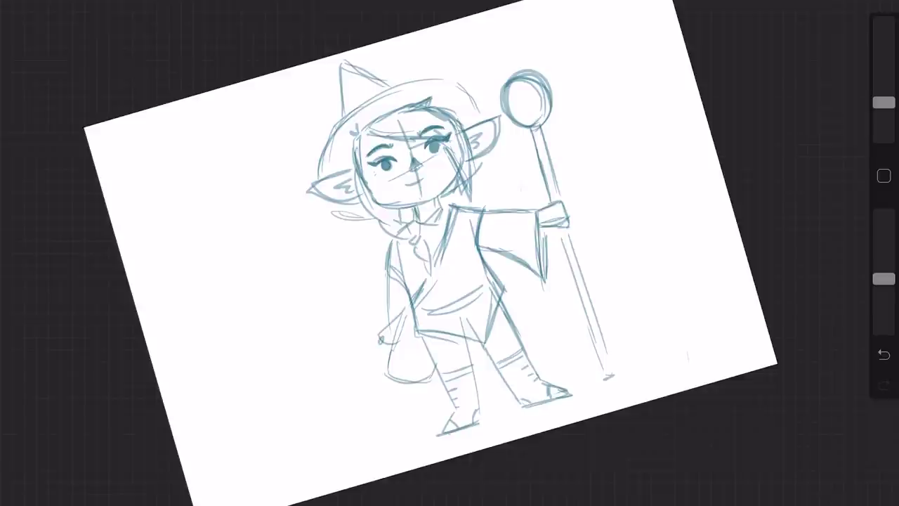
left_click_drag(554, 184, 542, 148)
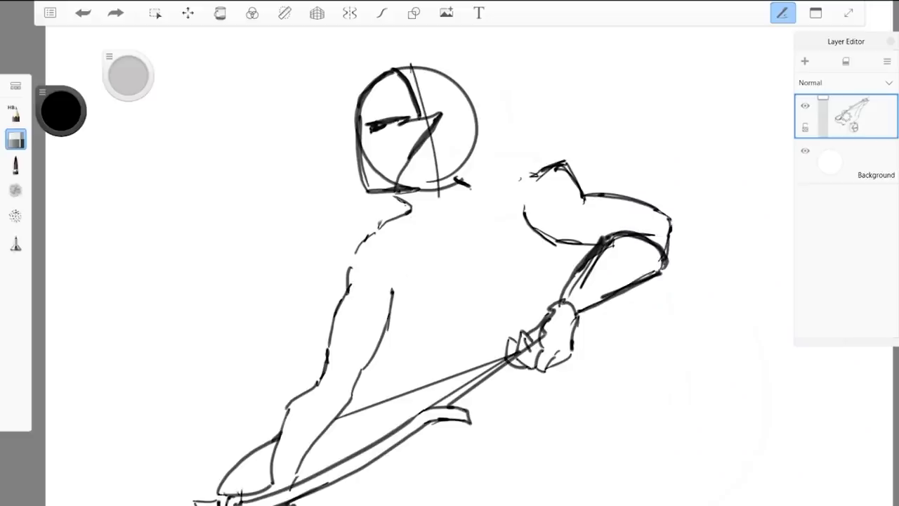
left_click(155, 13)
mouse_move(506, 217)
left_mouse_down()
mouse_move(503, 175)
mouse_move(681, 339)
mouse_move(530, 410)
left_mouse_up()
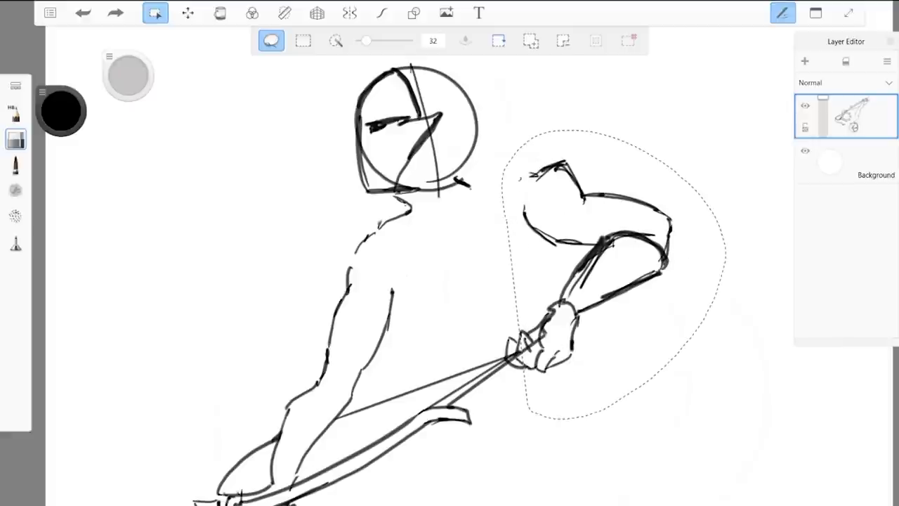
key("ctrl+d")
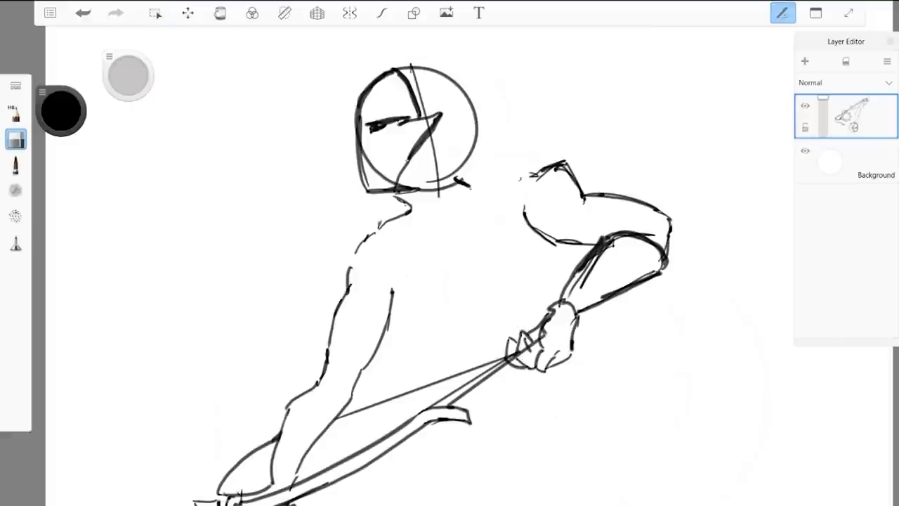
Step: Lasso the archer's string-pulling arm and hand, and try to reposition them with the transform tool
left_click(156, 12)
mouse_move(506, 184)
left_mouse_down()
mouse_move(538, 147)
mouse_move(503, 189)
mouse_move(520, 253)
mouse_move(495, 351)
mouse_move(555, 410)
left_mouse_up()
left_click(188, 13)
mouse_move(597, 274)
left_mouse_down()
mouse_move(602, 298)
mouse_move(592, 275)
mouse_move(589, 283)
left_mouse_up()
left_click_drag(685, 212, 632, 203)
left_click_drag(580, 288, 593, 277)
mouse_move(675, 160)
left_mouse_down()
mouse_move(638, 144)
mouse_move(698, 179)
left_mouse_up()
key("Escape")
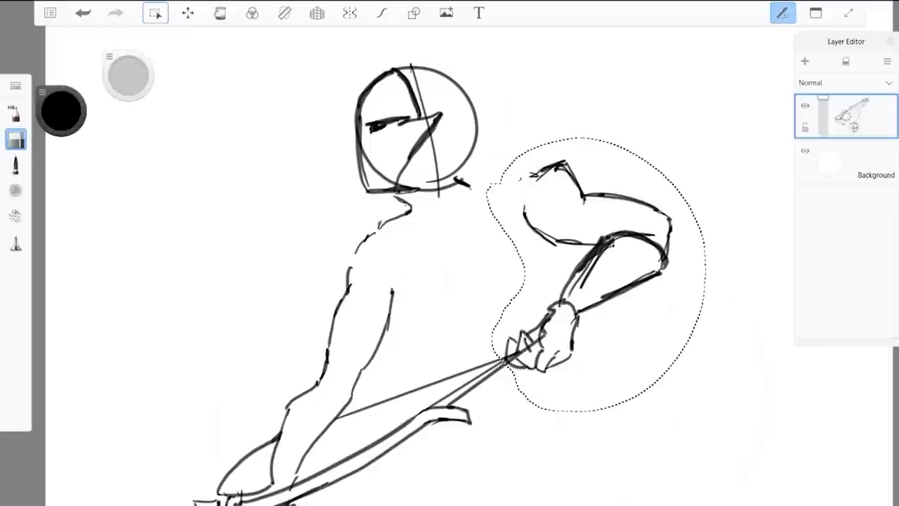
Step: Erase the selected string-pulling arm and hand with a resized eraser, and clear the selection
left_click_drag(129, 75, 129, 53)
mouse_move(570, 172)
left_mouse_down()
mouse_move(583, 284)
mouse_move(572, 334)
mouse_move(544, 172)
left_mouse_up()
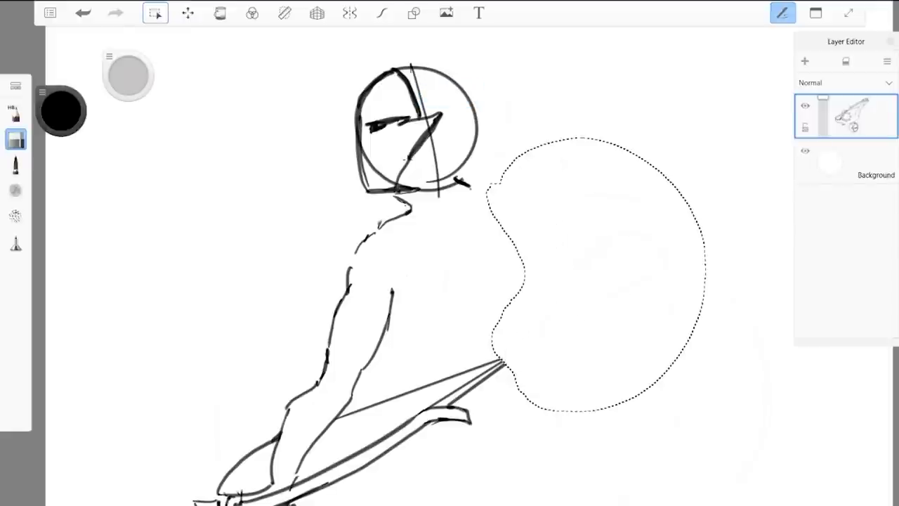
left_click(156, 12)
left_click(628, 41)
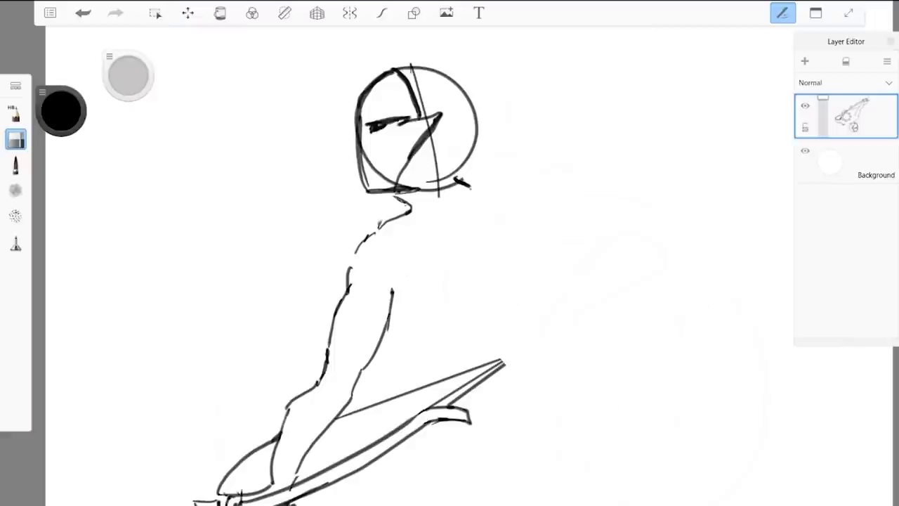
Step: Try pencil strokes for the far shoulder, undo the unwanted ones, and rough in a slanted guideline across the torso
left_click(16, 113)
left_click_drag(469, 188, 511, 218)
left_click(83, 13)
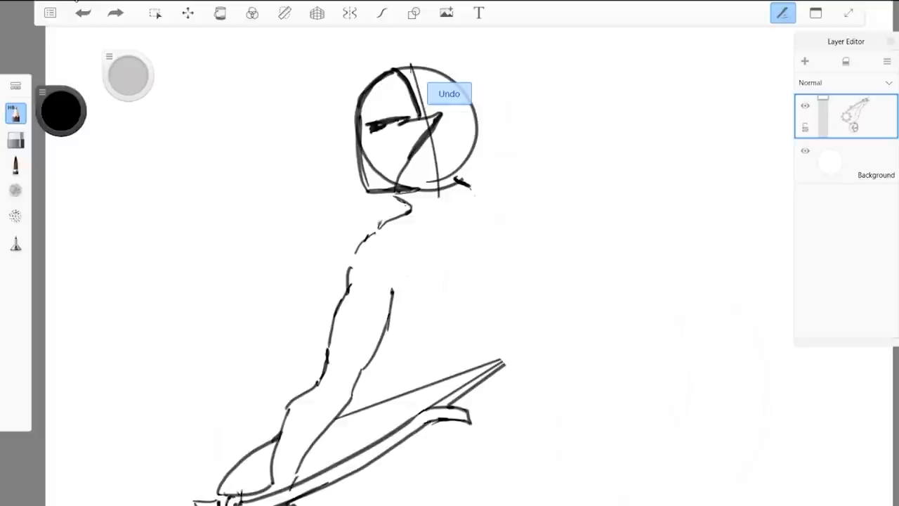
mouse_move(484, 193)
left_mouse_down()
mouse_move(527, 243)
mouse_move(517, 271)
mouse_move(560, 268)
left_mouse_up()
left_click(83, 12)
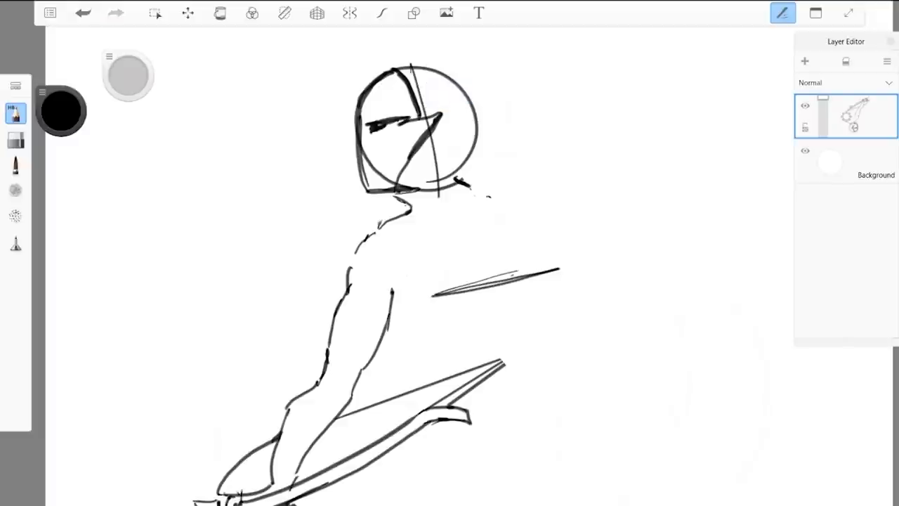
Step: Extend the torso guideline, then draw the rounded far shoulder, a vertical side line, and short curved marks below the armpit
left_click_drag(401, 302, 538, 274)
left_click_drag(537, 219, 540, 276)
mouse_move(471, 188)
left_mouse_down()
mouse_move(553, 218)
mouse_move(553, 247)
left_mouse_up()
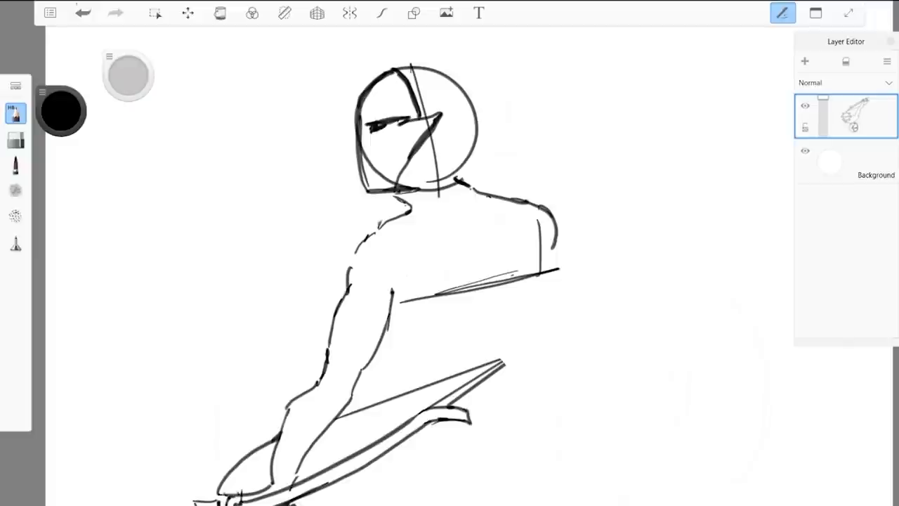
mouse_move(533, 282)
left_mouse_down()
mouse_move(518, 325)
mouse_move(550, 288)
mouse_move(568, 306)
left_mouse_up()
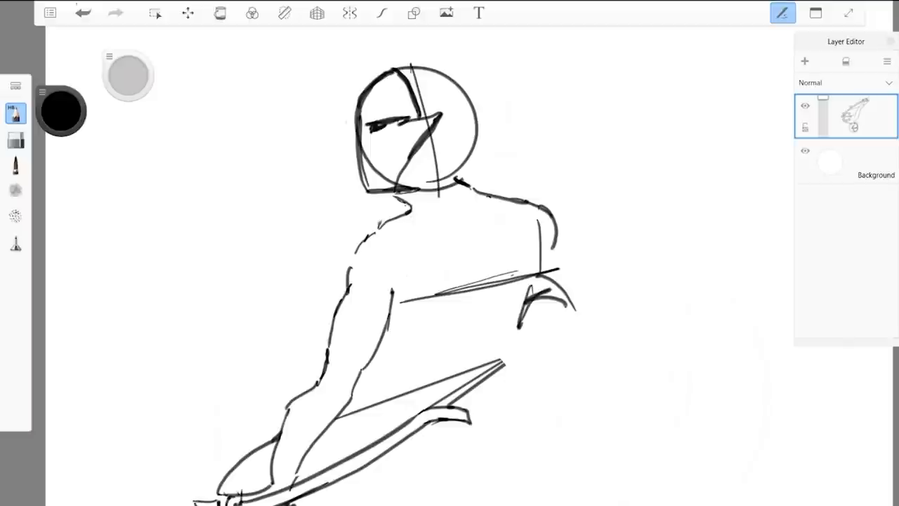
Step: Add a small hooked shape beside the archer's face, reinforce the brow and jaw lines, and undo the last head stroke
mouse_move(355, 117)
left_mouse_down()
mouse_move(339, 118)
mouse_move(342, 135)
left_mouse_up()
left_click_drag(406, 120, 439, 112)
mouse_move(368, 125)
left_mouse_down()
mouse_move(378, 188)
mouse_move(357, 121)
left_mouse_up()
mouse_move(365, 190)
left_mouse_down()
mouse_move(354, 99)
mouse_move(410, 67)
mouse_move(438, 173)
left_mouse_up()
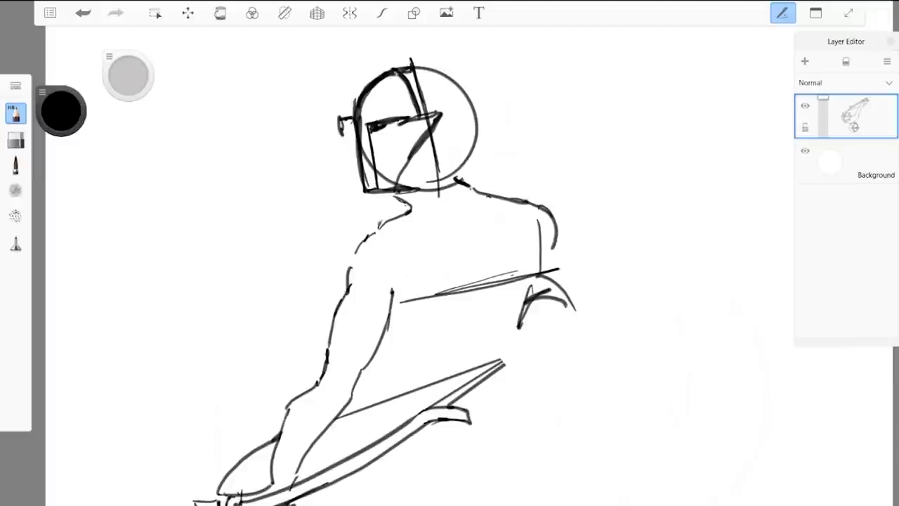
left_click(83, 13)
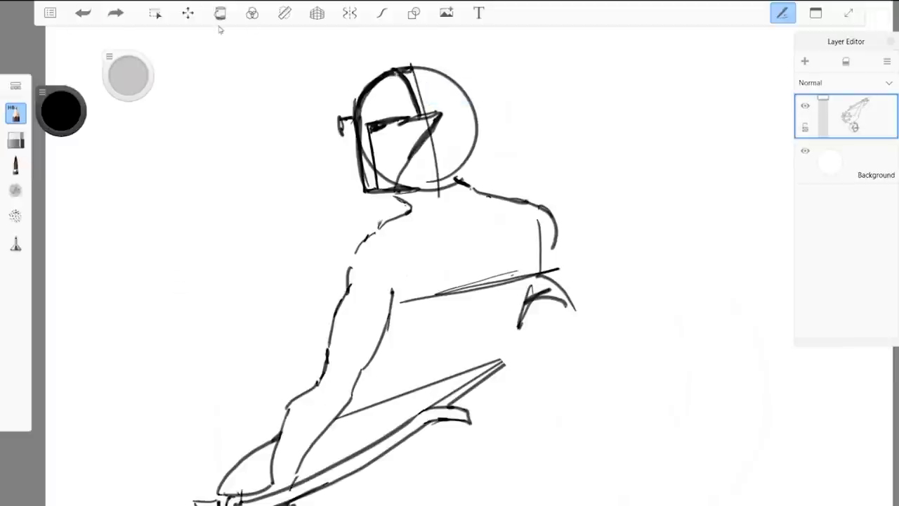
Step: Draw a thick, rounded contour over the bow arm's shoulder to close the gaps between neck and upper arm
scroll(415, 207, "up", 5)
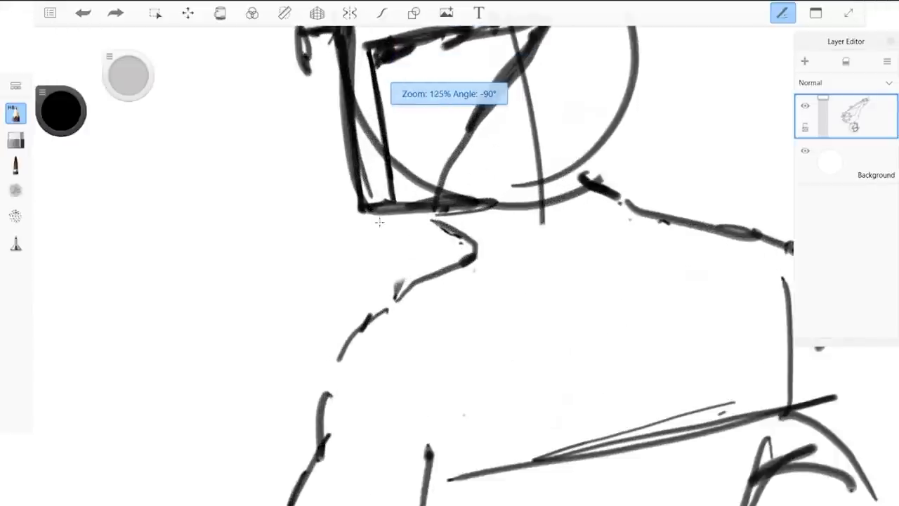
scroll(453, 232, "down", 5)
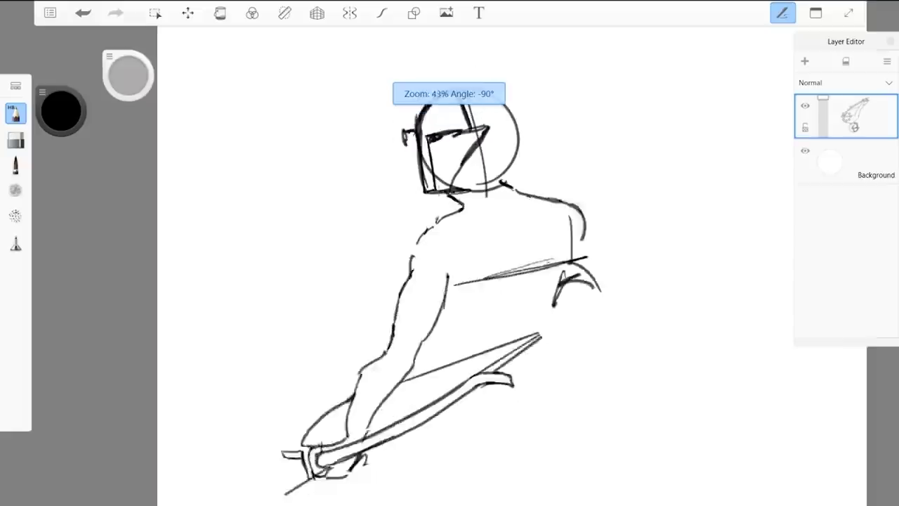
scroll(455, 231, "up", 4)
mouse_move(467, 125)
left_mouse_down()
mouse_move(407, 149)
mouse_move(337, 237)
left_mouse_up()
left_click_drag(355, 195, 343, 273)
Step: Draw the torso's curved far side below the shoulder and the bow arm's armpit crease where it meets the torso guideline
scroll(458, 224, "down", 4)
scroll(506, 234, "up", 1)
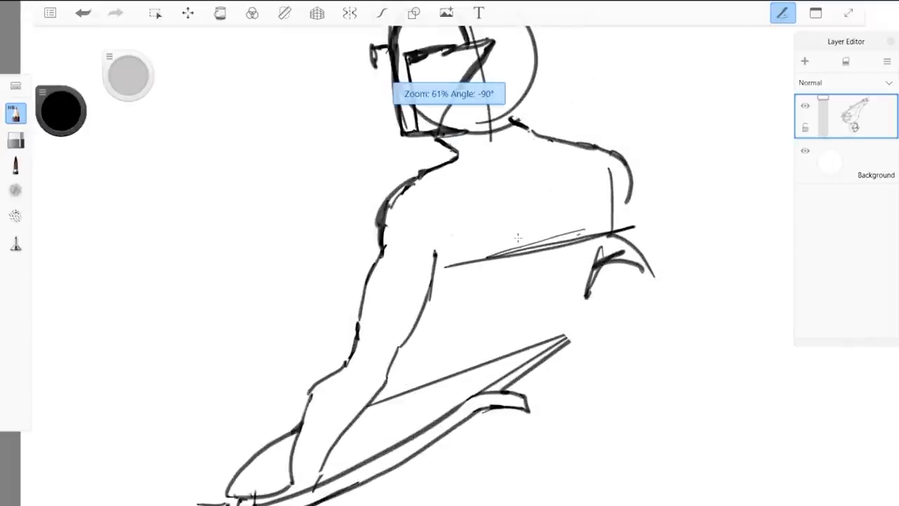
left_click_drag(608, 170, 587, 280)
scroll(527, 236, "down", 1)
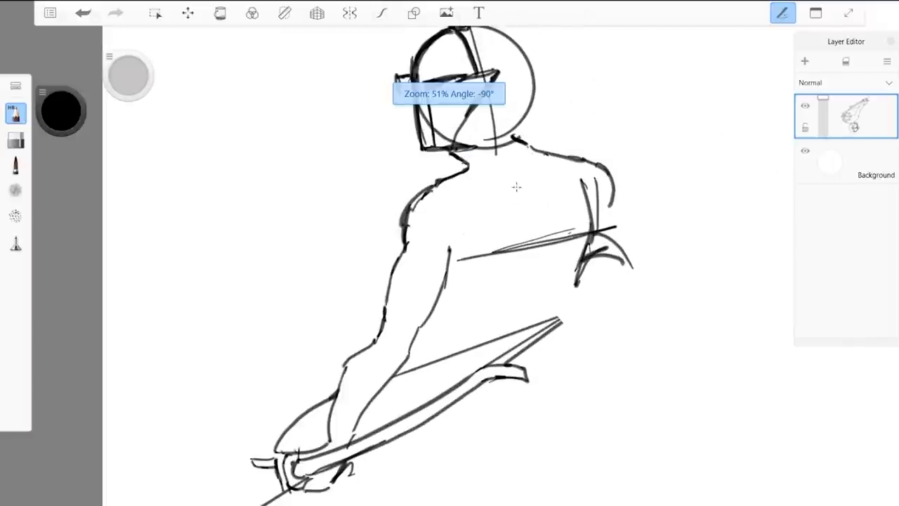
scroll(380, 231, "down", 1)
scroll(422, 263, "up", 3)
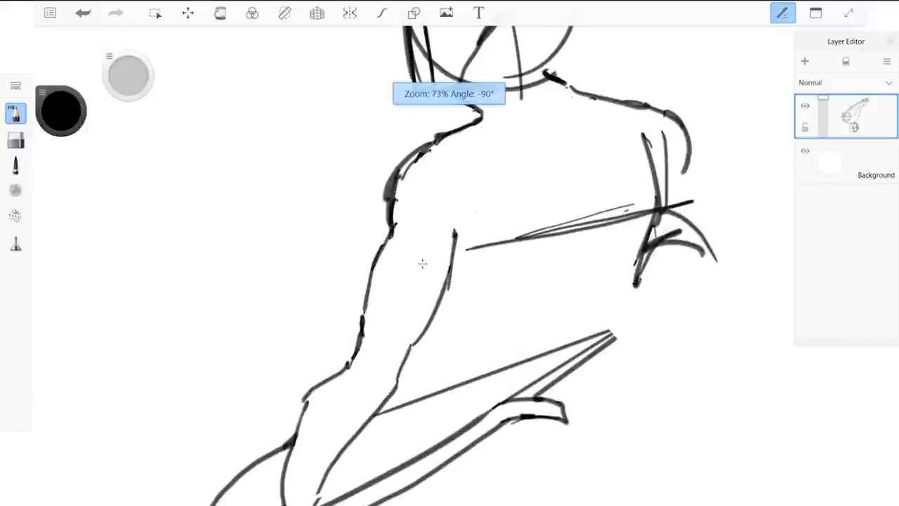
mouse_move(454, 199)
left_mouse_down()
mouse_move(454, 254)
mouse_move(466, 253)
left_mouse_up()
left_click_drag(452, 200, 455, 247)
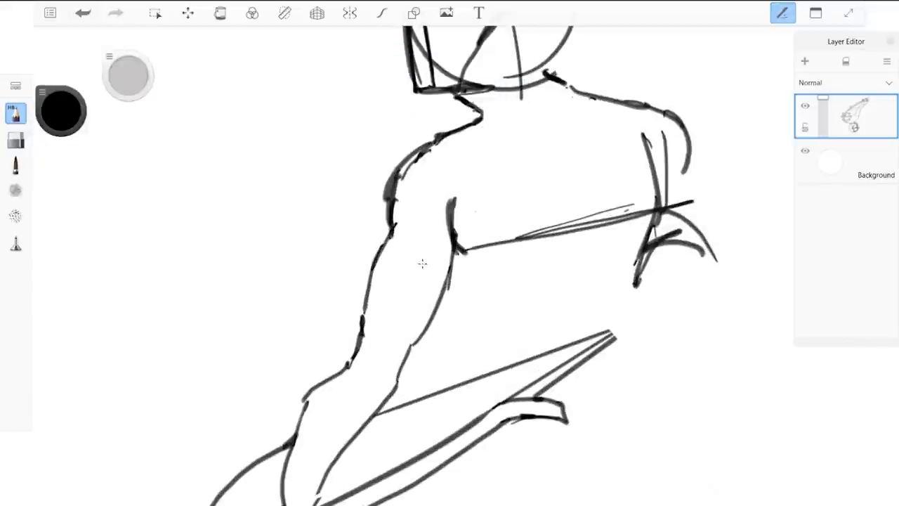
Step: Extend the torso's far side down to the waist behind the bowstring and switch to the eraser
scroll(422, 264, "down", 3)
scroll(420, 284, "up", 1)
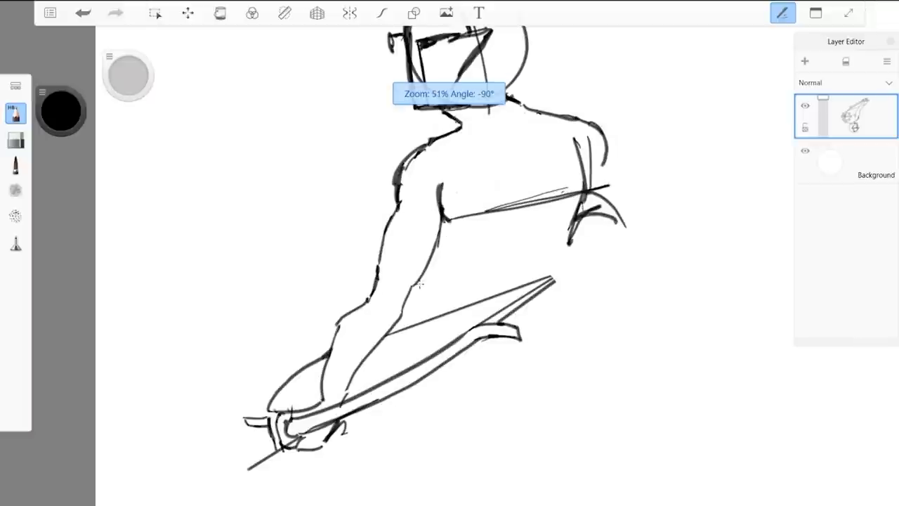
left_click_drag(567, 246, 574, 322)
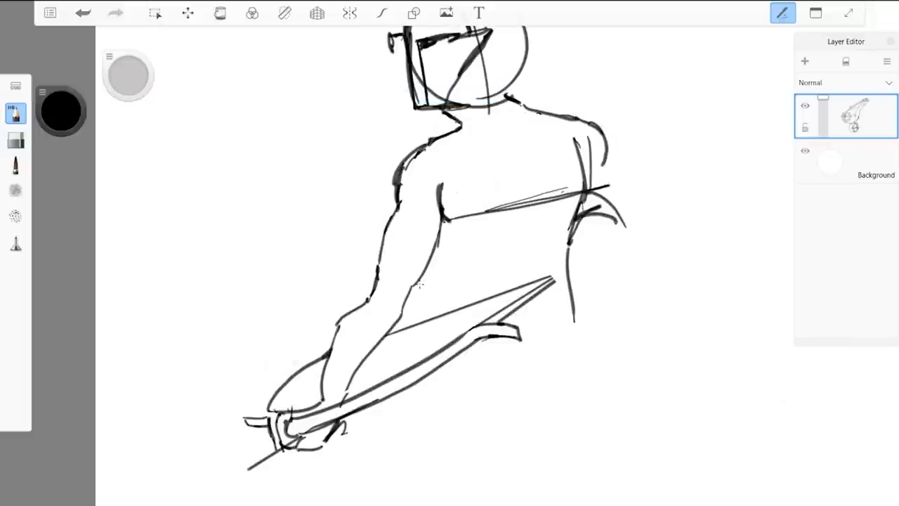
key("e")
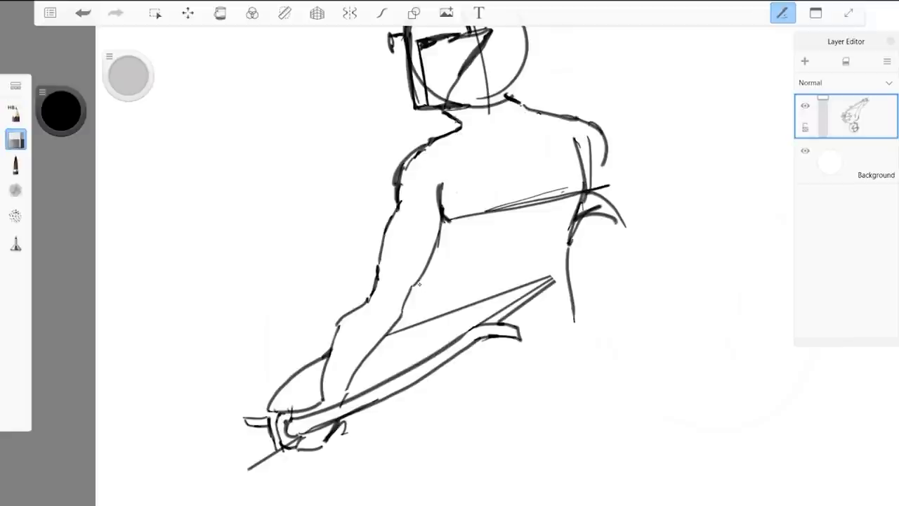
Step: Erase the bowstring between the archer's forearm and the bow's far tip with a smaller eraser
left_click_drag(396, 329, 465, 307)
key("ctrl+z")
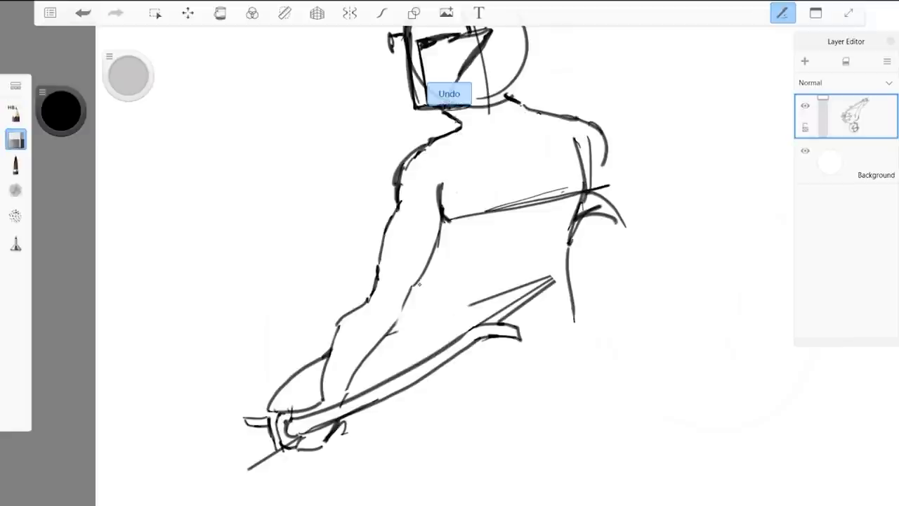
key("[")
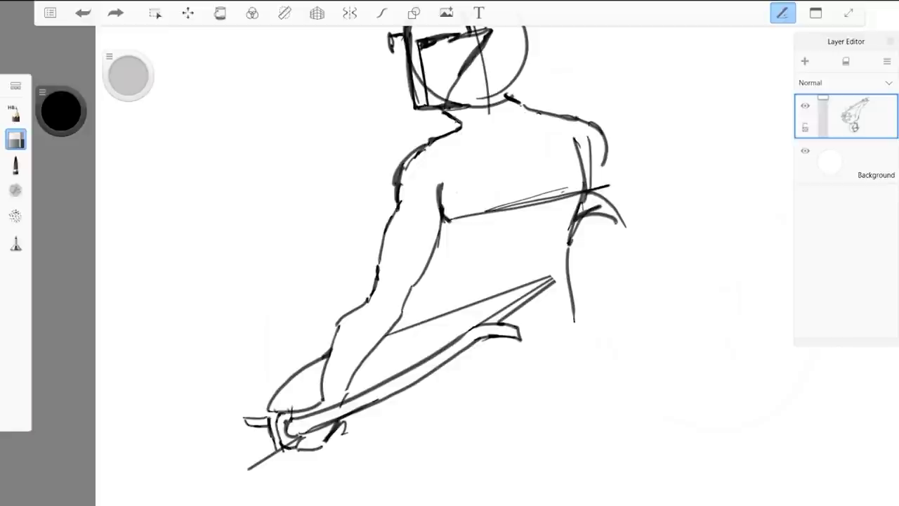
left_click_drag(426, 320, 387, 335)
left_click_drag(432, 319, 555, 278)
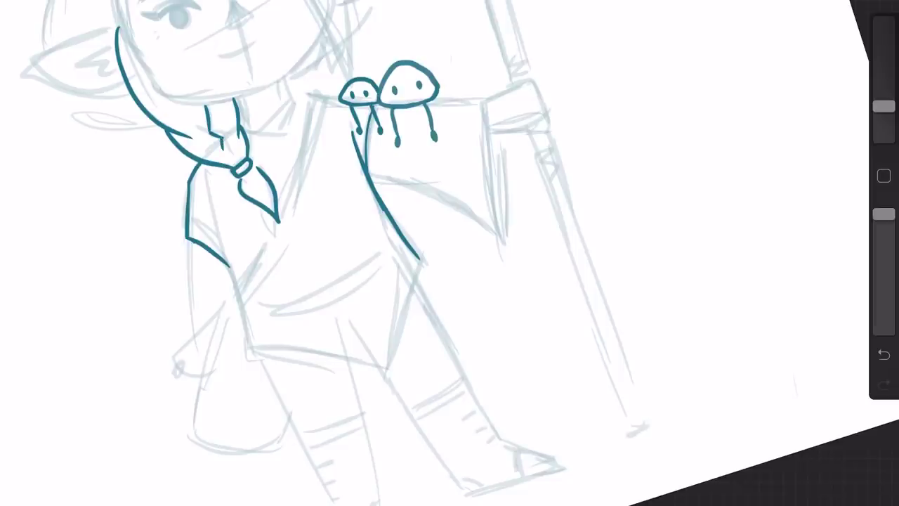
Step: On the elf drawing, finish the braid's zigzag edge and ink the tunic's near side, pointed hem and far lower edge
left_click_drag(225, 149, 242, 163)
left_click_drag(212, 235, 258, 346)
key("ctrl+z")
left_click_drag(219, 243, 248, 347)
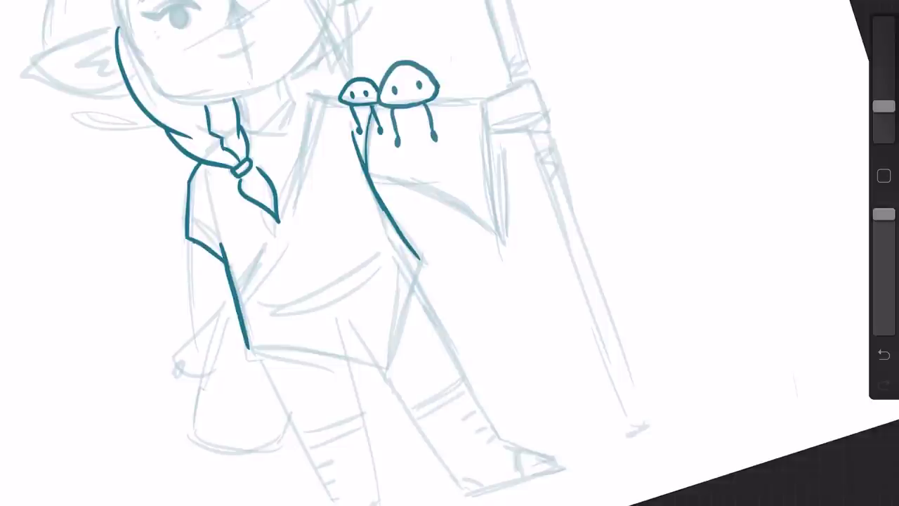
mouse_move(247, 346)
left_mouse_down()
mouse_move(384, 365)
mouse_move(421, 259)
left_mouse_up()
scroll(316, 253, "down", 2)
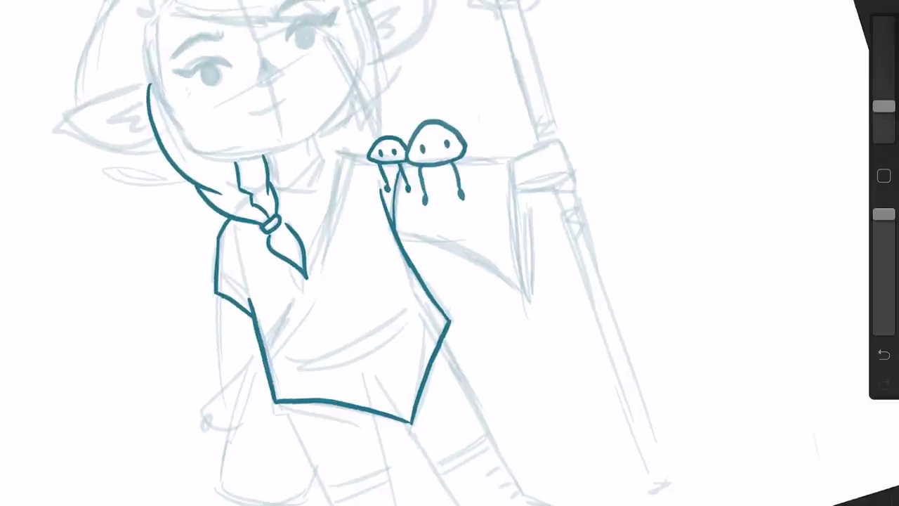
Step: Ink the far arm's short armpit edge and the broken shoulder line beside the small mushroom
scroll(316, 252, "up", 3)
left_click_drag(368, 235, 380, 172)
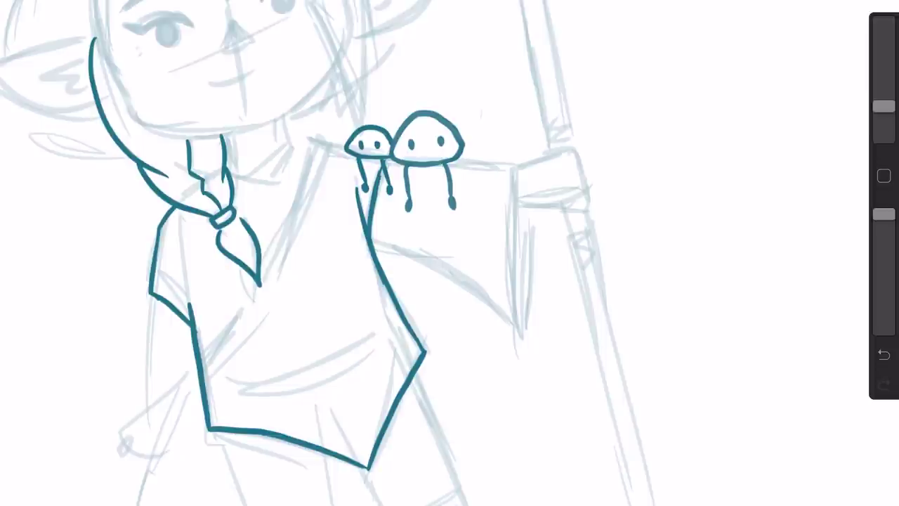
left_click_drag(291, 143, 346, 146)
scroll(450, 253, "up", 2)
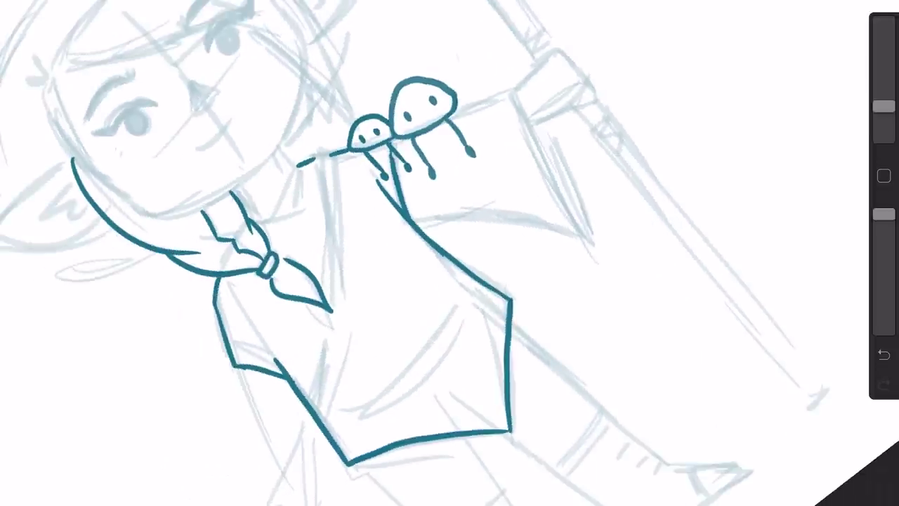
Step: Redraw the elf's collar as two separate strokes and add the short neck line, undoing the stray strap stroke
mouse_move(255, 219)
left_mouse_down()
mouse_move(288, 212)
mouse_move(302, 168)
left_mouse_up()
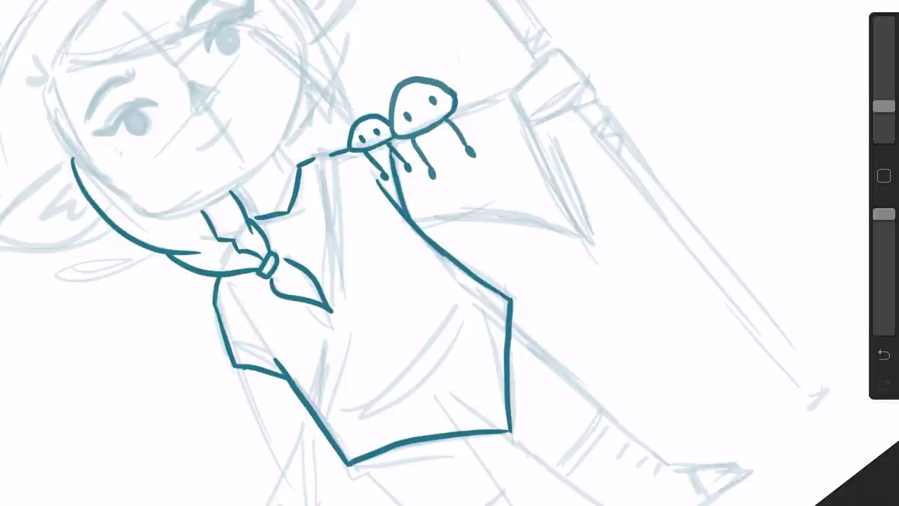
key("ctrl+z")
key("ctrl+z")
left_click_drag(289, 211, 302, 164)
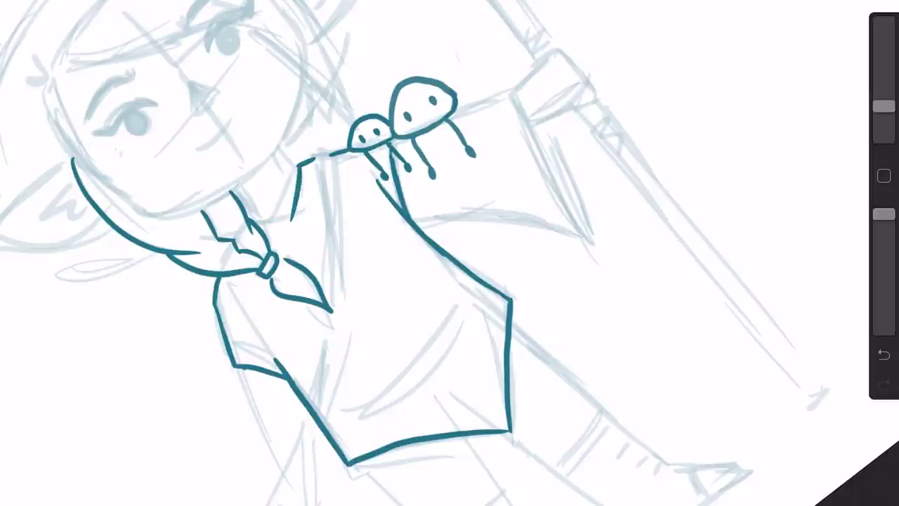
left_click_drag(256, 222, 289, 210)
mouse_move(276, 149)
left_mouse_down()
mouse_move(319, 184)
mouse_move(325, 294)
left_mouse_up()
key("ctrl+z")
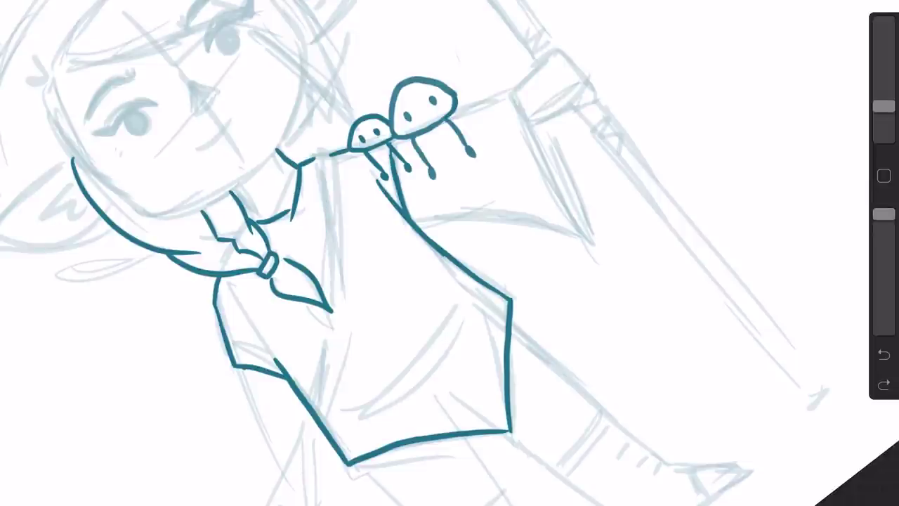
Step: Ink the bag strap across the tunic as two parallel curved lines from shoulder to hip and close its upper end
left_click_drag(322, 421, 328, 313)
key("ctrl+z")
mouse_move(313, 160)
left_mouse_down()
mouse_move(331, 323)
mouse_move(321, 423)
left_mouse_up()
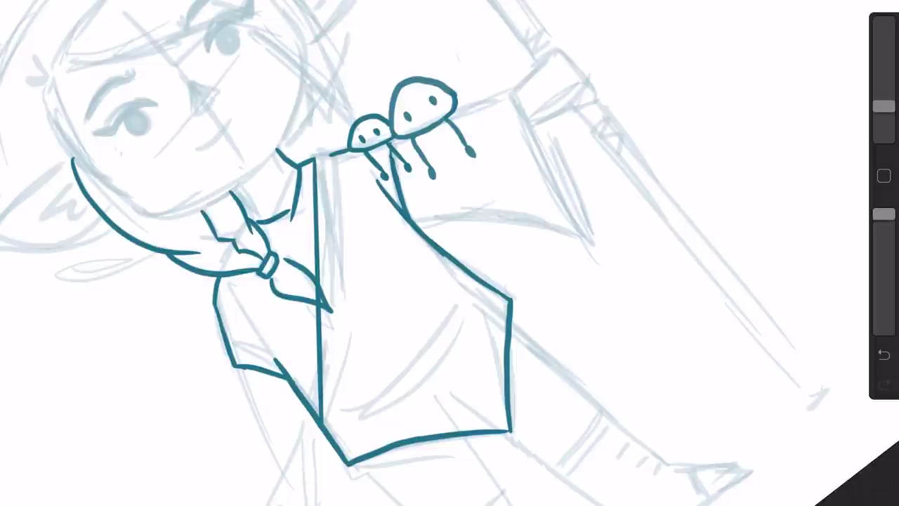
left_click(449, 2)
left_click(449, 2)
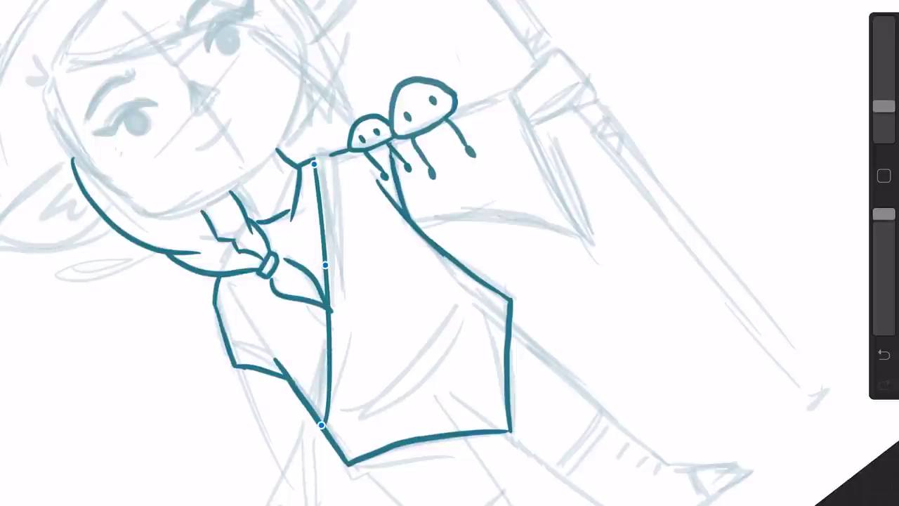
mouse_move(335, 441)
left_mouse_down()
mouse_move(349, 256)
mouse_move(331, 157)
left_mouse_up()
left_click(449, 1)
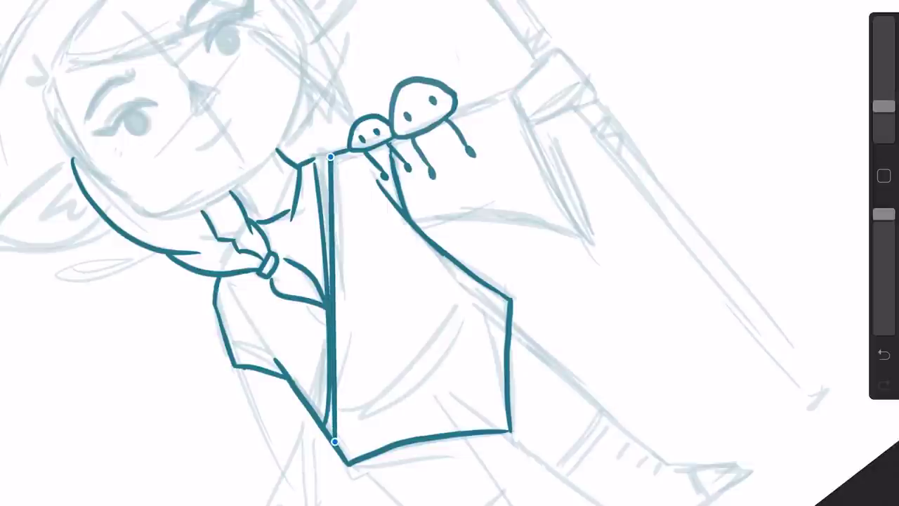
left_click(449, 2)
left_click_drag(346, 307, 346, 336)
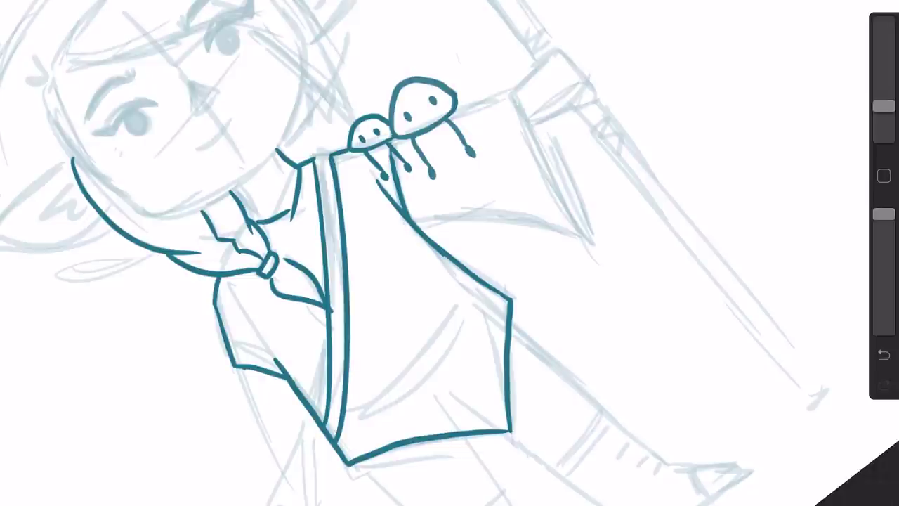
left_click_drag(311, 157, 330, 149)
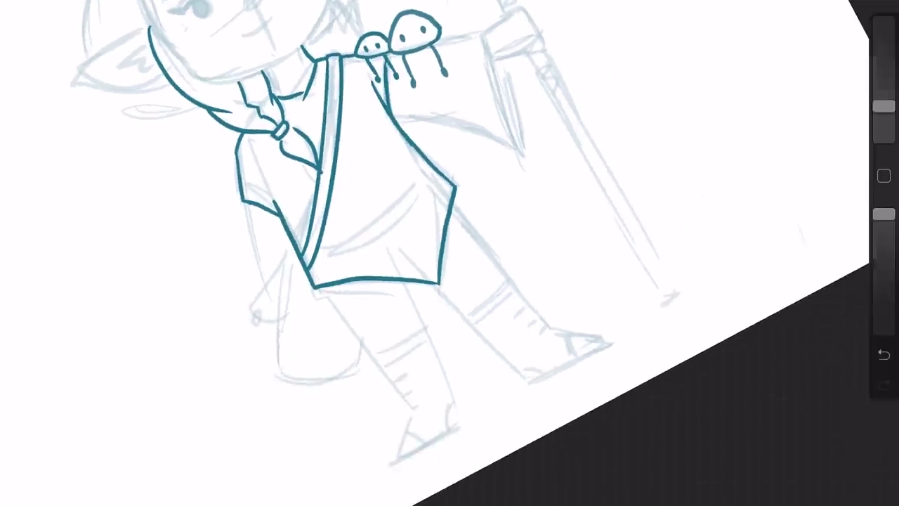
Step: Ink the bag's flap and rounded body at the elf's hip, redoing the stroke on the body's inner side
mouse_move(292, 248)
left_mouse_down()
mouse_move(274, 273)
mouse_move(281, 318)
mouse_move(269, 376)
mouse_move(342, 367)
mouse_move(355, 338)
left_mouse_up()
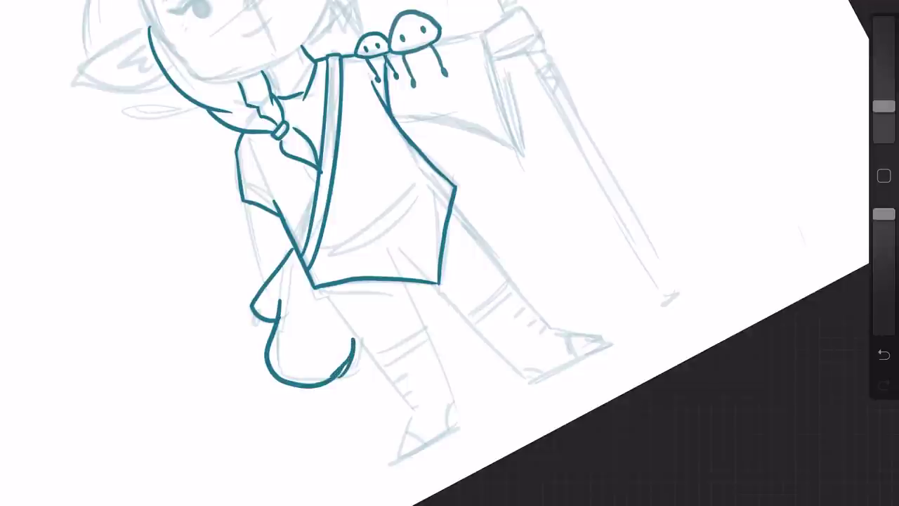
key("ctrl+z")
mouse_move(336, 377)
left_mouse_down()
mouse_move(348, 363)
mouse_move(352, 327)
left_mouse_up()
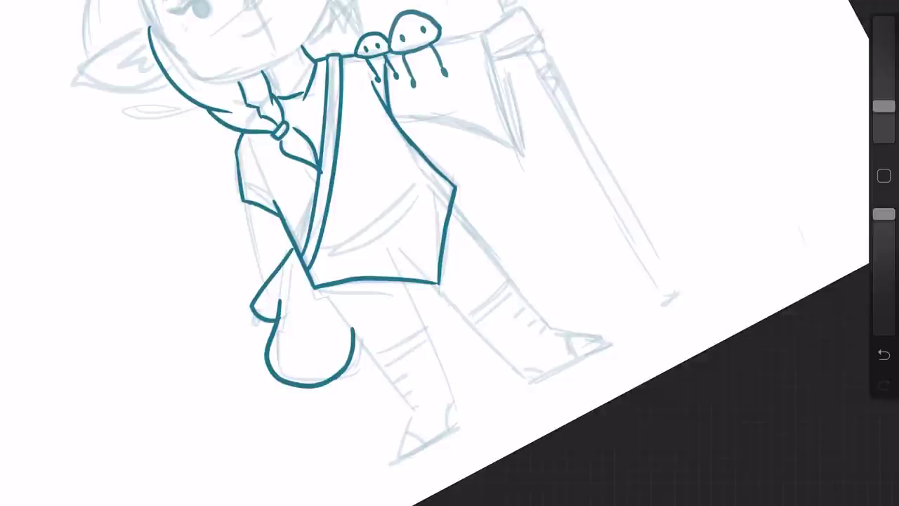
Step: Erase the stub where the flap overlaps the bag and ink the flap's inner edge up to the strap
left_click_drag(282, 313, 302, 265)
key("ctrl+z")
left_click_drag(883, 106, 883, 59)
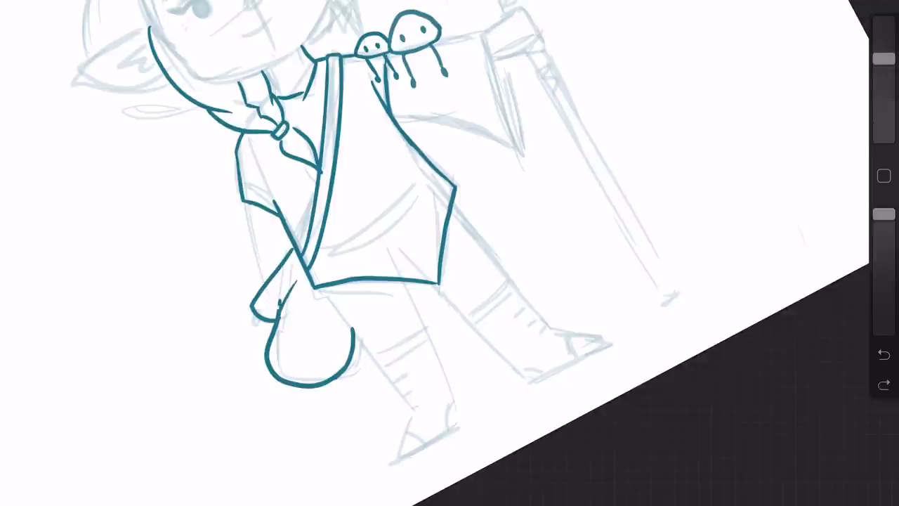
mouse_move(281, 305)
left_mouse_down()
mouse_move(279, 313)
mouse_move(297, 282)
left_mouse_up()
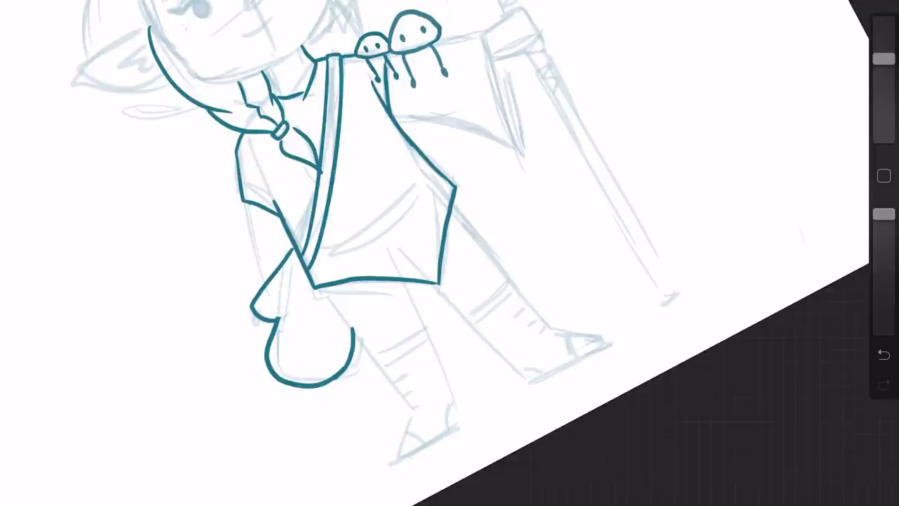
key("b")
left_click_drag(272, 318, 308, 274)
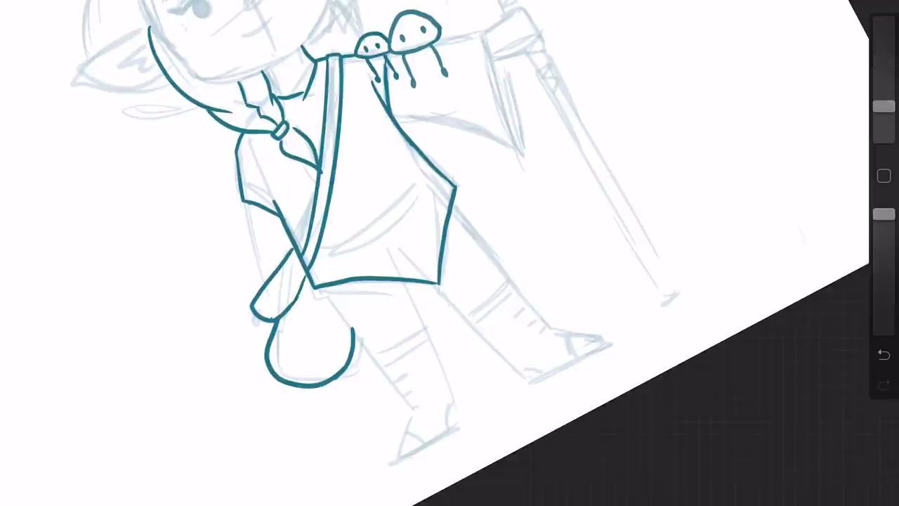
Step: Draw two leafy sprigs hanging from under the flap over the bag and a short stem at the flap's outer corner
mouse_move(254, 315)
left_mouse_down()
mouse_move(252, 327)
mouse_move(303, 337)
mouse_move(285, 330)
left_mouse_up()
left_click_drag(288, 319, 291, 341)
mouse_move(294, 330)
left_mouse_down()
mouse_move(309, 351)
mouse_move(314, 339)
mouse_move(300, 320)
mouse_move(308, 311)
mouse_move(327, 323)
left_mouse_up()
left_click_drag(289, 322, 301, 328)
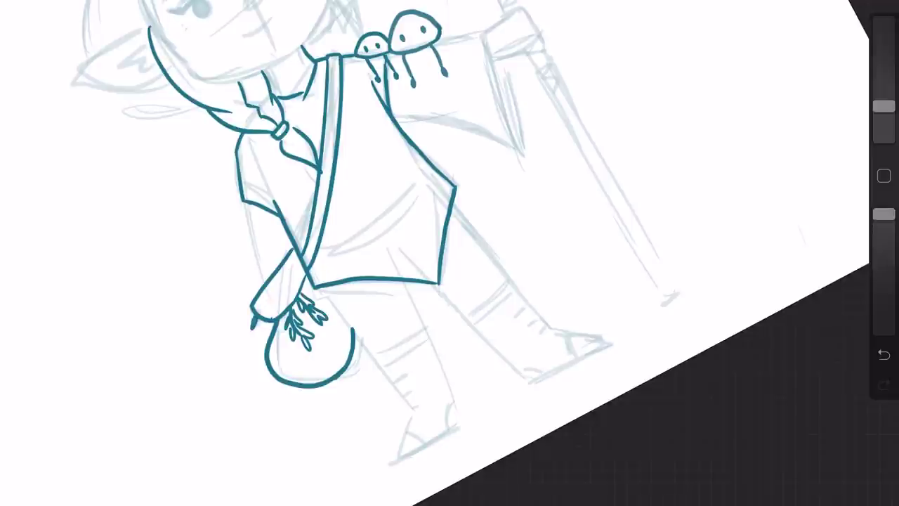
mouse_move(307, 273)
left_mouse_down()
mouse_move(292, 302)
mouse_move(250, 337)
mouse_move(237, 332)
mouse_move(246, 349)
mouse_move(257, 348)
left_mouse_up()
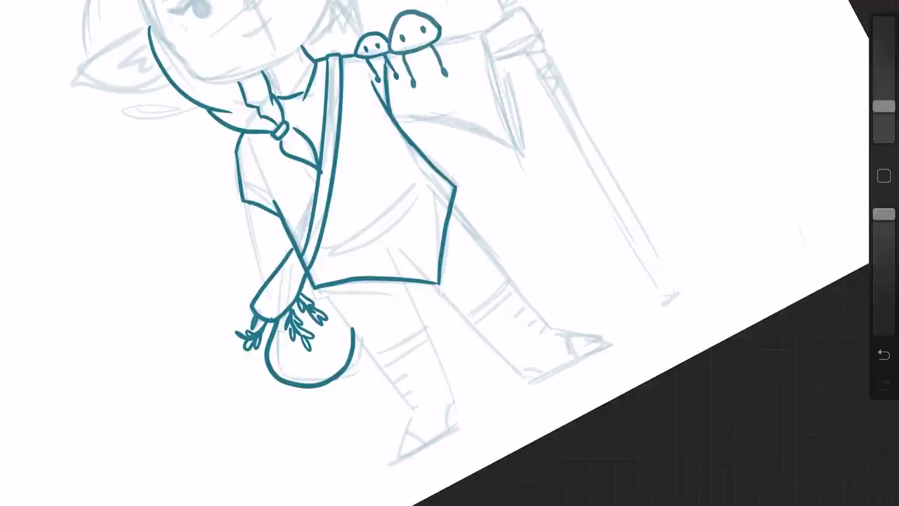
key("ctrl+z")
key("ctrl+z")
key("ctrl+z")
key("ctrl+z")
key("ctrl+z")
key("ctrl+z")
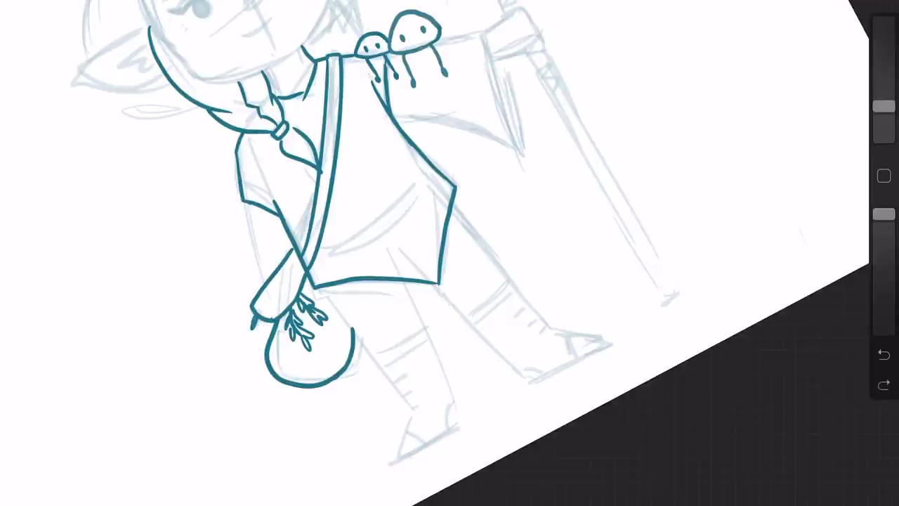
Step: Erase the stem at the flap's outer corner and the tunic line crossing the strap, and ink the strap's lower end
key("e")
left_click_drag(252, 329, 255, 316)
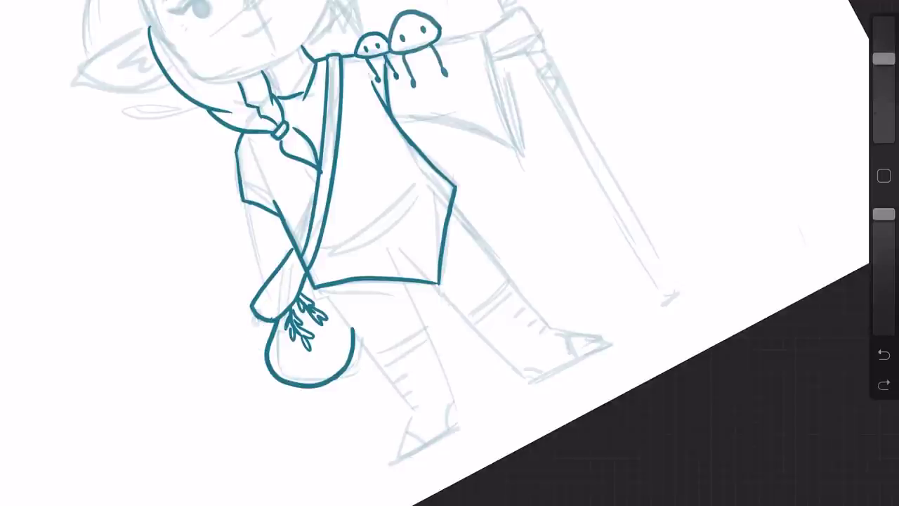
mouse_move(883, 59)
left_mouse_down()
mouse_move(883, 106)
mouse_move(883, 59)
left_mouse_up()
left_click_drag(302, 257, 303, 267)
left_click_drag(883, 59, 883, 106)
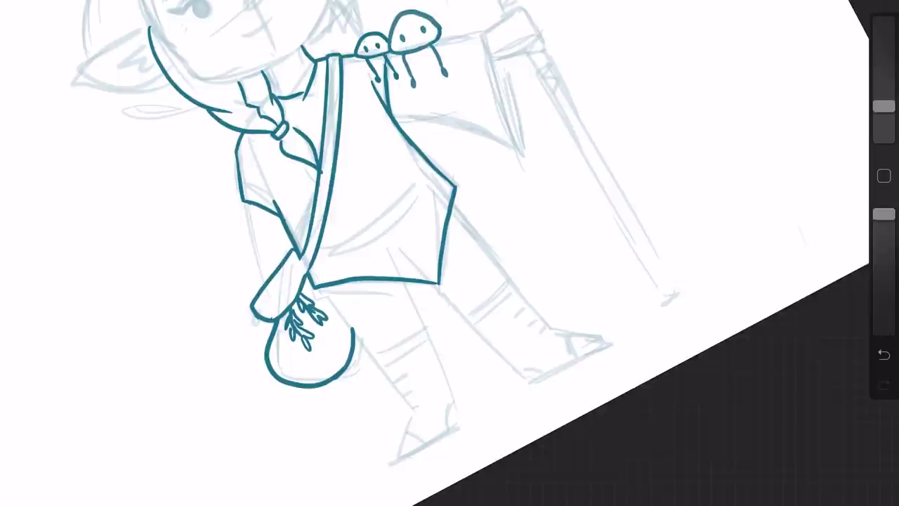
left_click_drag(299, 257, 304, 274)
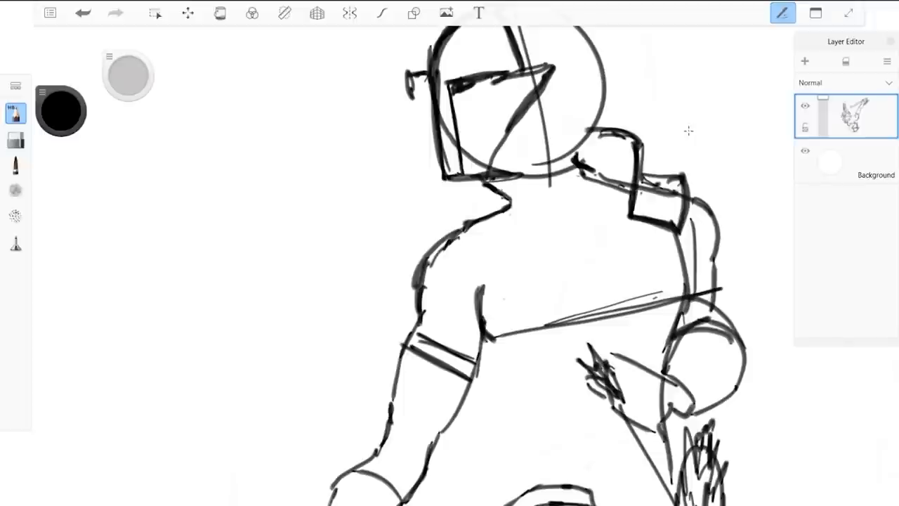
Step: On the archer sketch, fill the rounded block behind the neck with vertical lines and draw a double band around the far upper arm
mouse_move(551, 180)
left_mouse_down()
mouse_move(553, 258)
mouse_move(537, 208)
left_mouse_up()
left_click(82, 12)
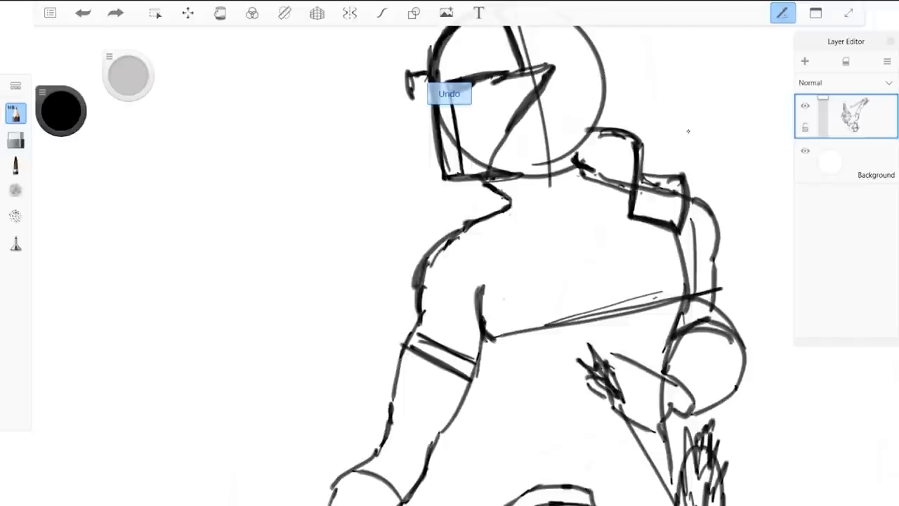
mouse_move(588, 140)
left_mouse_down()
mouse_move(589, 167)
mouse_move(600, 180)
left_mouse_up()
mouse_move(604, 140)
left_mouse_down()
mouse_move(604, 187)
mouse_move(612, 185)
left_mouse_up()
mouse_move(619, 133)
left_mouse_down()
mouse_move(620, 187)
mouse_move(628, 188)
left_mouse_up()
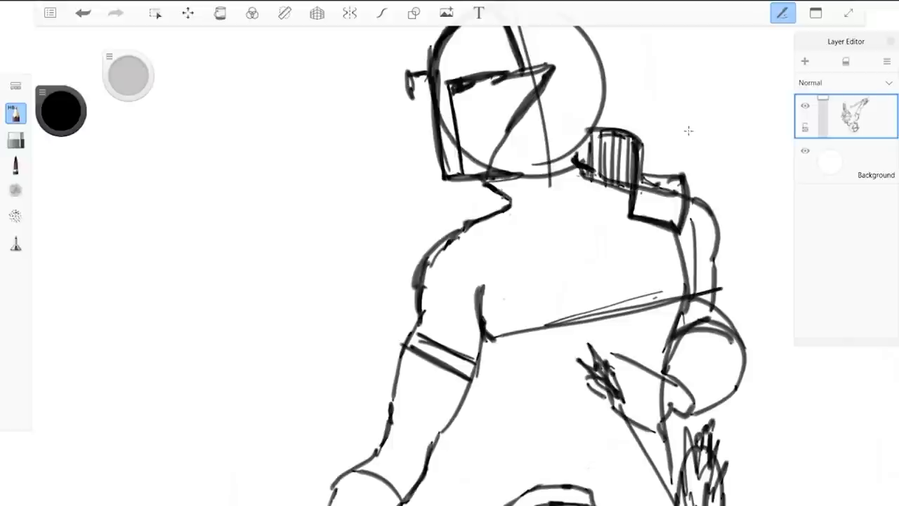
mouse_move(681, 264)
left_mouse_down()
mouse_move(716, 260)
mouse_move(717, 271)
left_mouse_up()
left_click_drag(718, 275, 717, 260)
Step: Erase the head's vertical guideline and the parts of the construction circle at the neck and inside the helmet's face
scroll(591, 156, "down", 4)
scroll(534, 274, "up", 1)
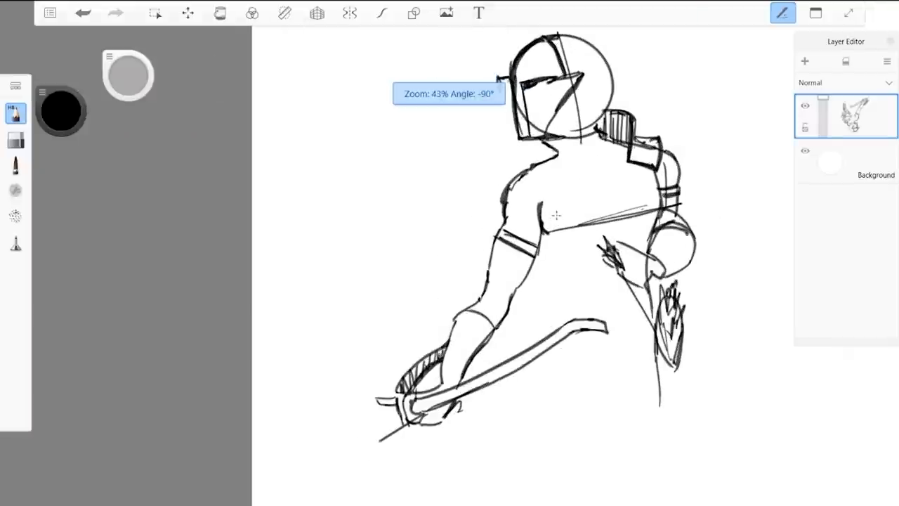
scroll(475, 466, "down", 2)
scroll(553, 205, "up", 5)
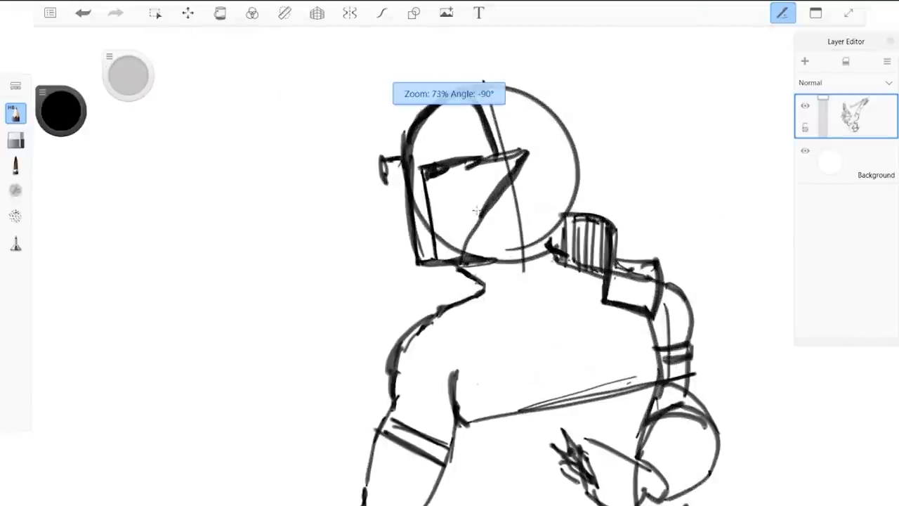
left_click(16, 140)
mouse_move(508, 249)
left_mouse_down()
mouse_move(538, 235)
mouse_move(522, 228)
mouse_move(512, 185)
left_mouse_up()
left_click_drag(501, 151, 488, 96)
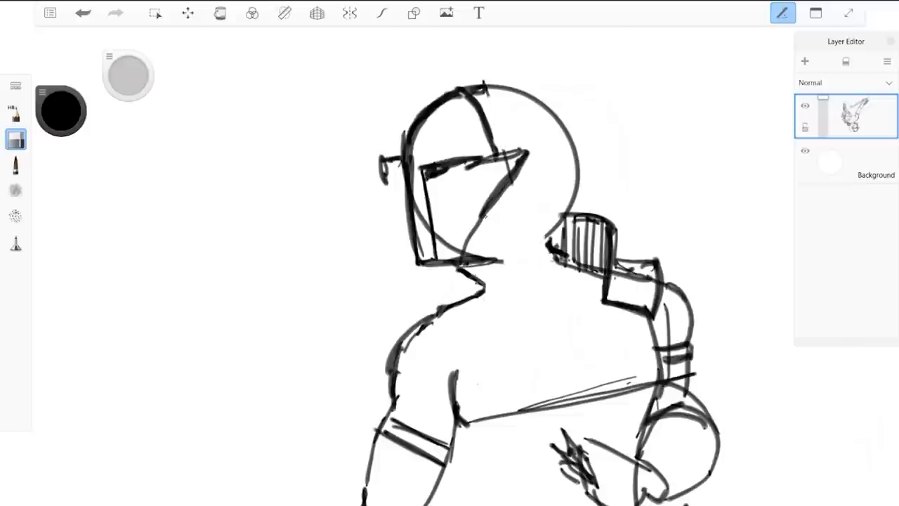
left_click_drag(128, 75, 231, 72)
left_click_drag(441, 238, 457, 250)
Step: With the pencil, draw a line across the archer's upper chest to the shoulder block and a vertical centre line down the torso
scroll(484, 217, "down", 2)
scroll(393, 219, "down", 2)
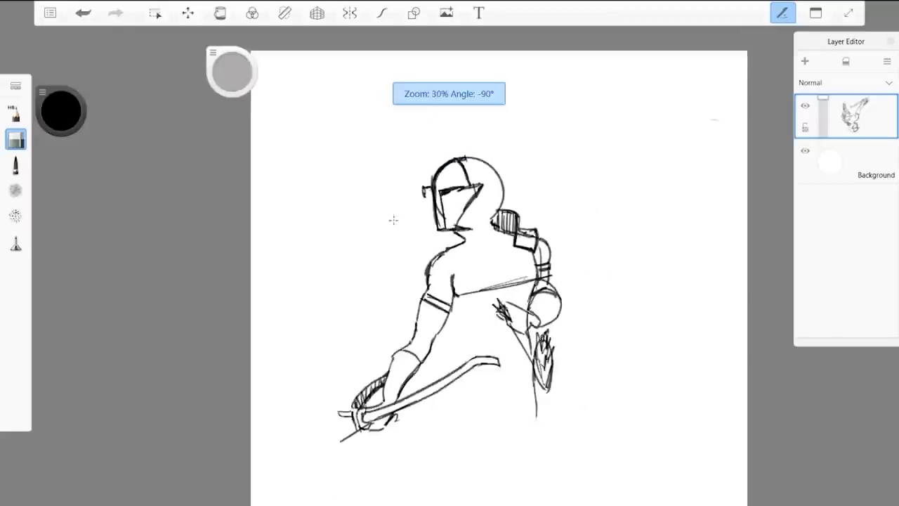
scroll(400, 313, "up", 3)
left_click(15, 113)
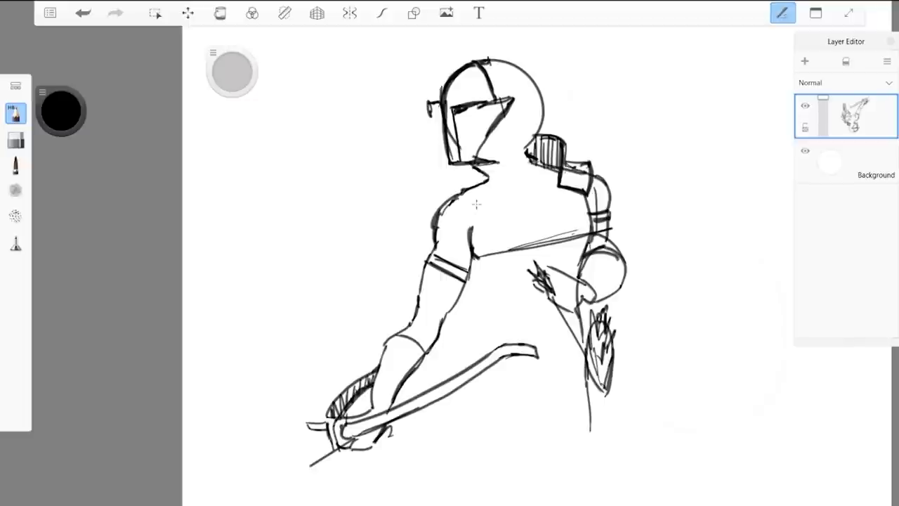
scroll(461, 246, "up", 1)
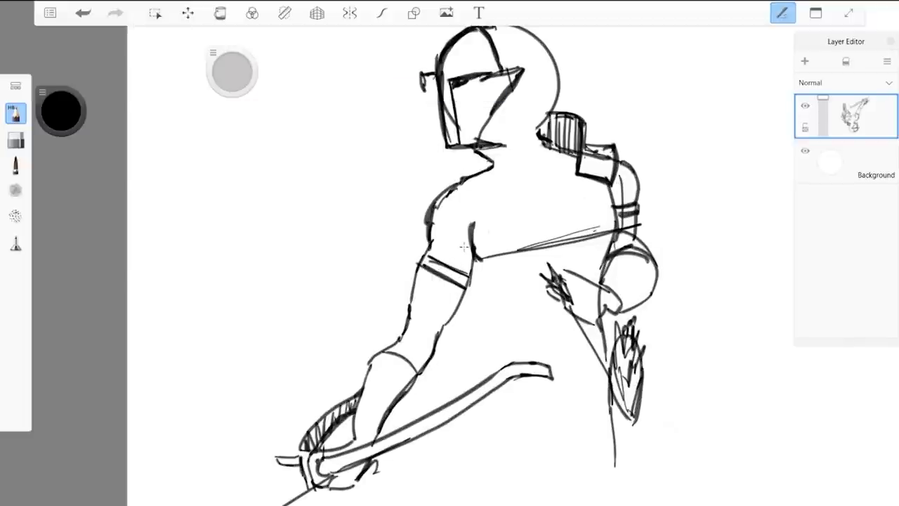
mouse_move(570, 168)
left_mouse_down()
mouse_move(474, 170)
mouse_move(490, 180)
mouse_move(513, 497)
left_mouse_up()
scroll(460, 60, "down", 2)
scroll(553, 245, "up", 1)
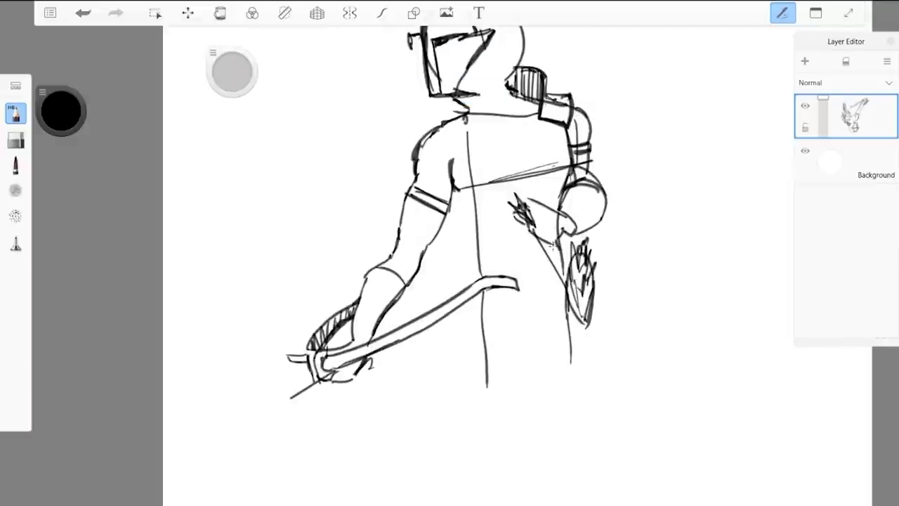
Step: Sketch a slanting line downward from the archer's hip arrow fletching and close its lower end with a short stroke
left_click_drag(575, 314, 595, 423)
left_click_drag(567, 352, 587, 477)
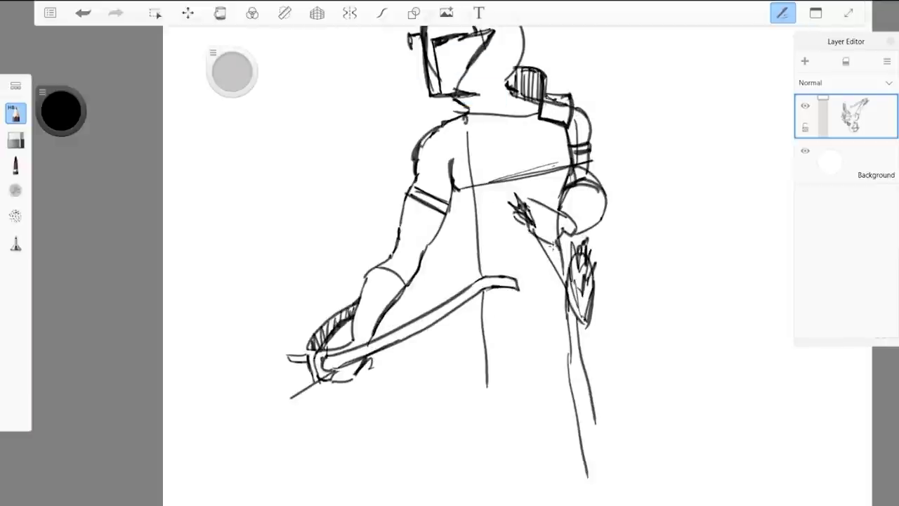
left_click_drag(594, 421, 552, 466)
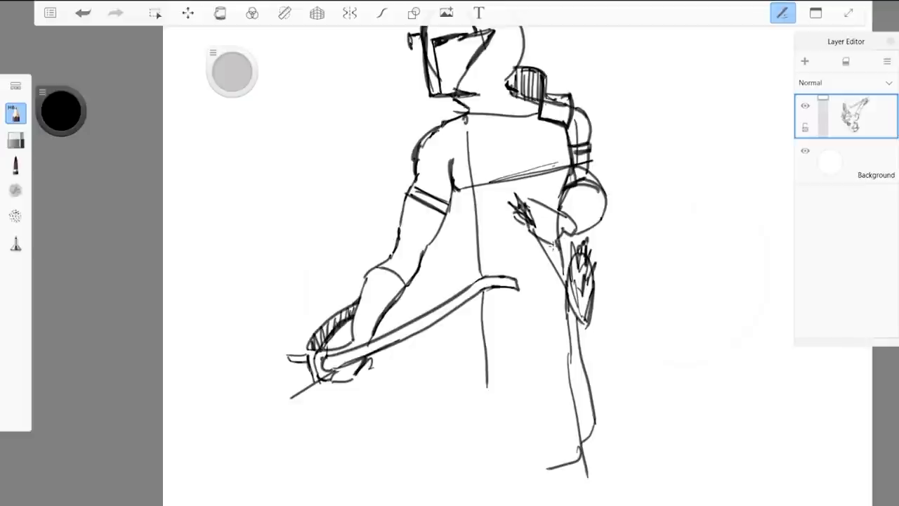
key("ctrl+z")
key("ctrl+z")
key("ctrl+z")
left_click_drag(598, 423, 580, 434)
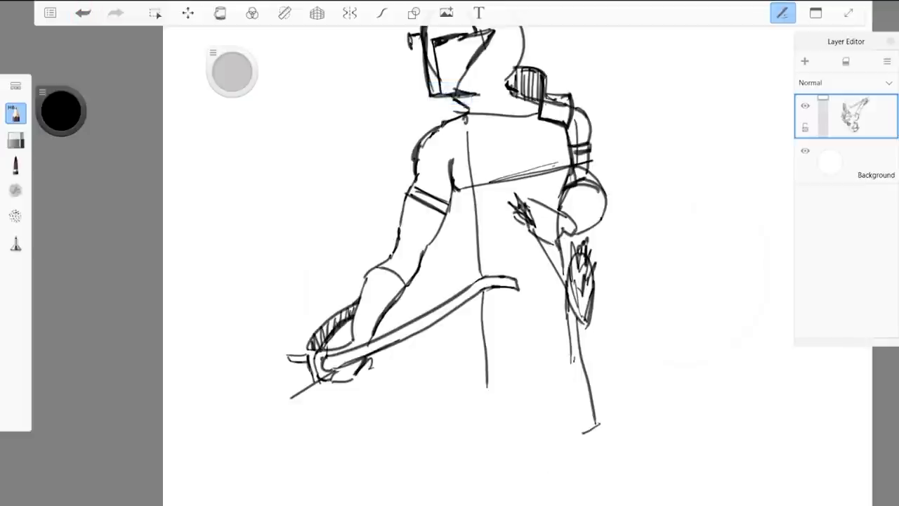
Step: Extend both sides of the archer's garment downward and join them with a curved, thickened hem
mouse_move(570, 351)
left_mouse_down()
mouse_move(580, 439)
mouse_move(544, 464)
left_mouse_up()
left_click_drag(525, 344, 528, 457)
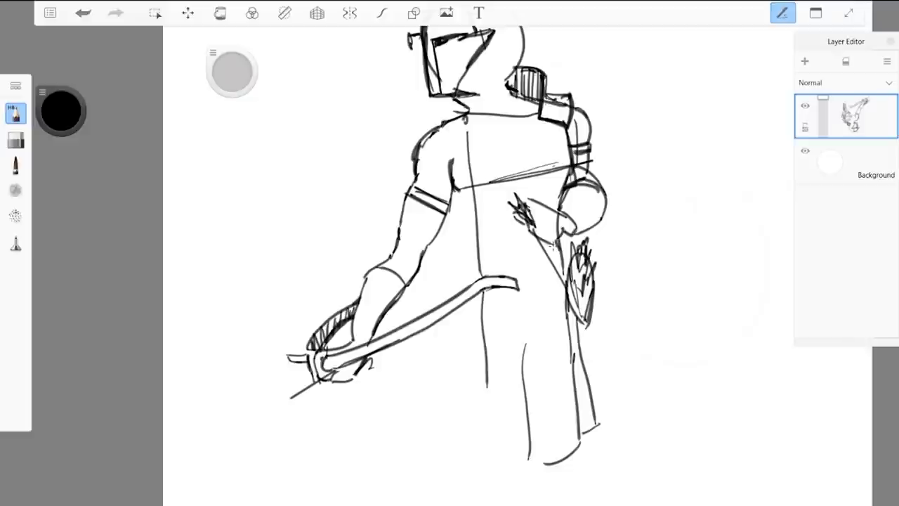
key("ctrl+z")
mouse_move(488, 375)
left_mouse_down()
mouse_move(492, 460)
mouse_move(542, 463)
mouse_move(576, 450)
left_mouse_up()
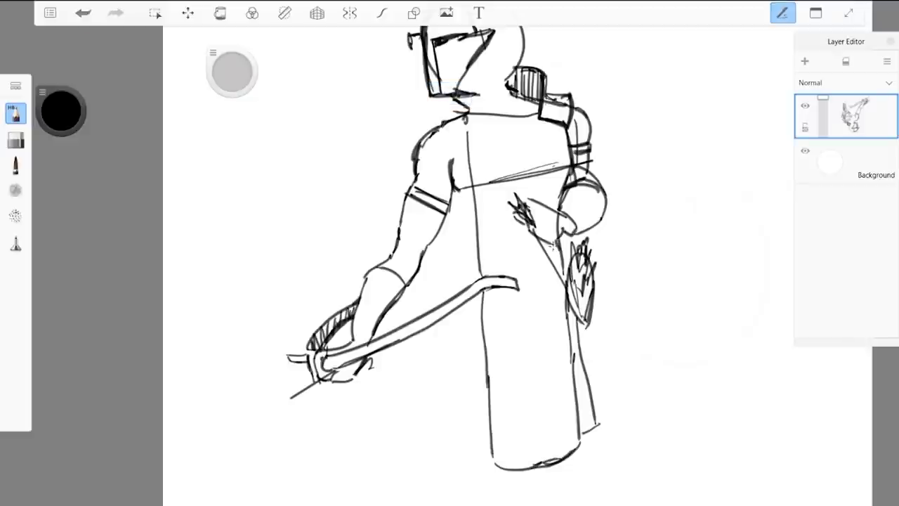
mouse_move(490, 458)
left_mouse_down()
mouse_move(535, 469)
mouse_move(579, 455)
mouse_move(583, 431)
left_mouse_up()
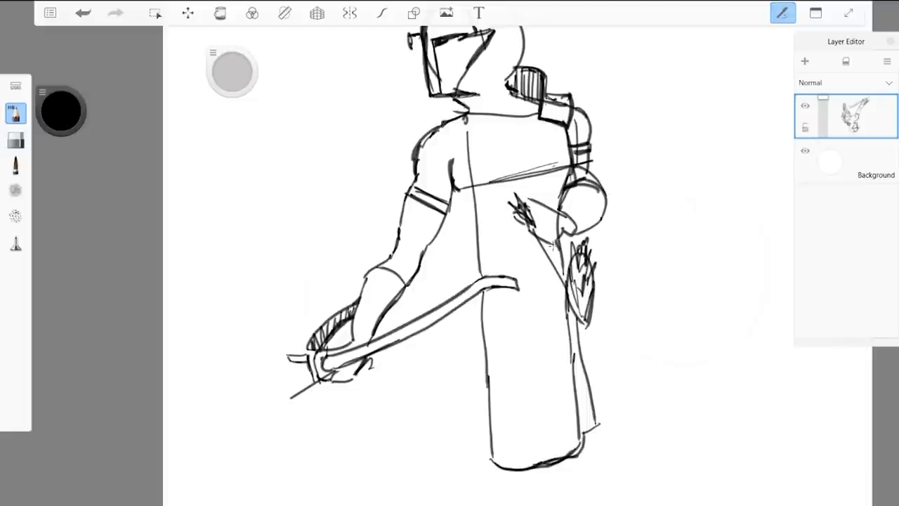
left_click_drag(573, 351, 579, 451)
Step: Sketch fabric folds below the neckline, fill the shoulder block with vertical lines and add short spikes along its outer edge
scroll(449, 252, "up", 3)
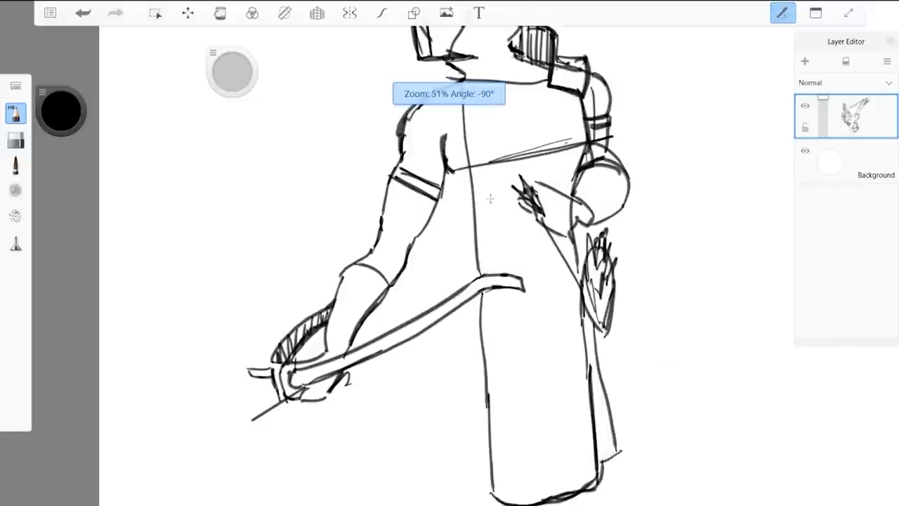
scroll(449, 150, "up", 2)
mouse_move(499, 187)
left_mouse_down()
mouse_move(531, 222)
mouse_move(532, 202)
mouse_move(590, 200)
mouse_move(604, 178)
left_mouse_up()
mouse_move(594, 146)
left_mouse_down()
mouse_move(585, 170)
mouse_move(611, 182)
left_mouse_up()
mouse_move(622, 142)
left_mouse_down()
mouse_move(619, 181)
mouse_move(631, 183)
left_mouse_up()
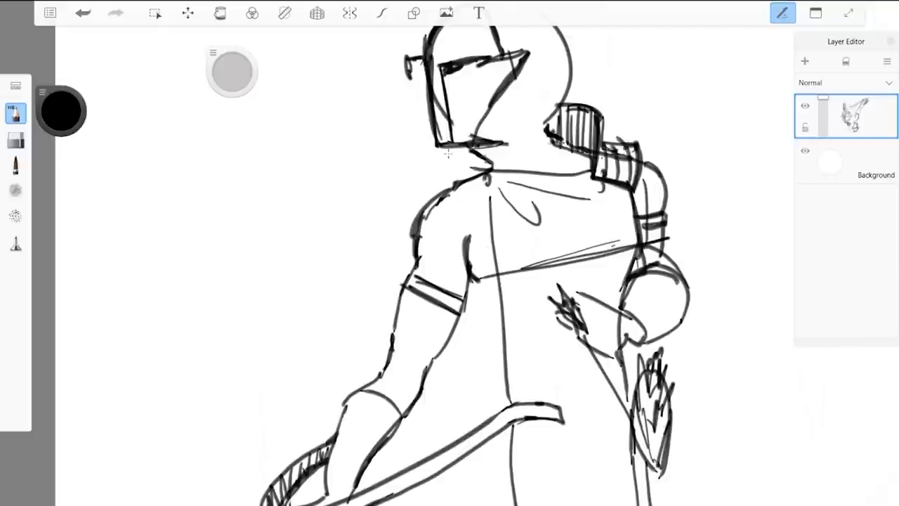
mouse_move(638, 145)
left_mouse_down()
mouse_move(651, 147)
mouse_move(659, 165)
mouse_move(654, 179)
mouse_move(635, 183)
mouse_move(644, 194)
left_mouse_up()
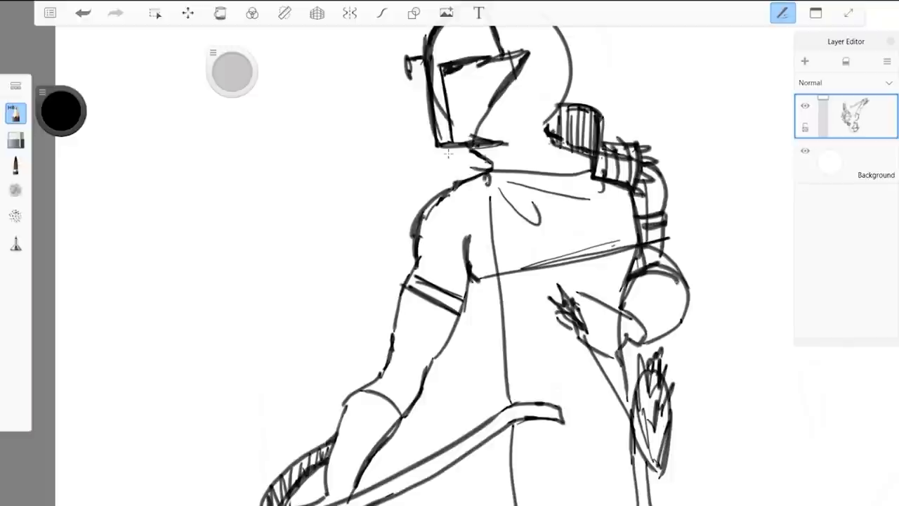
Step: Draw the wrist line of the archer's bow hand and hatch the bow grip and the narrow strip along the bow
scroll(412, 171, "down", 3)
scroll(332, 235, "up", 3)
scroll(331, 235, "down", 3)
scroll(328, 309, "up", 4)
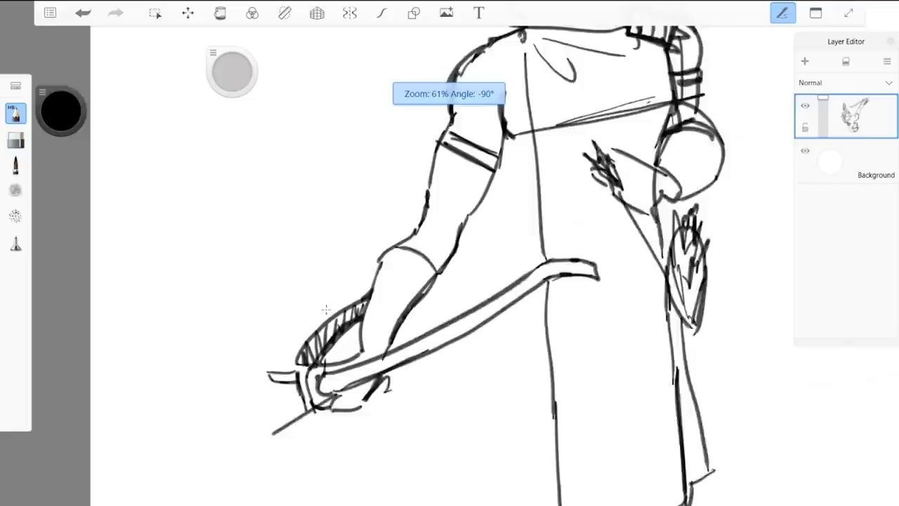
left_click_drag(369, 358, 390, 367)
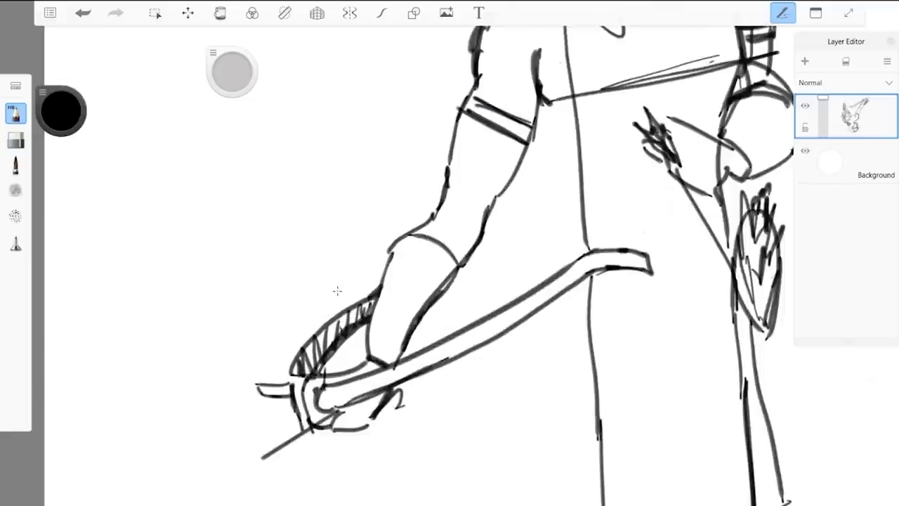
mouse_move(309, 409)
left_mouse_down()
mouse_move(321, 407)
mouse_move(289, 395)
mouse_move(317, 409)
mouse_move(359, 372)
left_mouse_up()
left_click_drag(358, 376, 370, 365)
left_click_drag(366, 374, 377, 356)
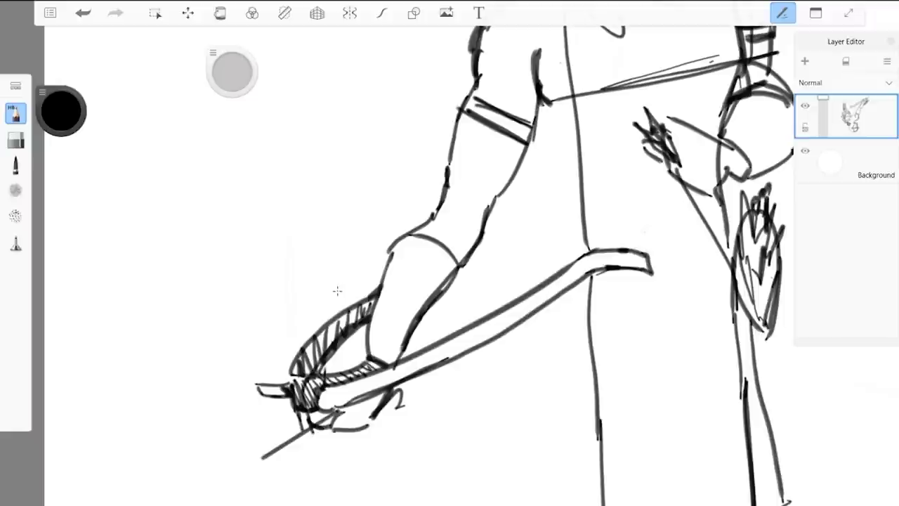
Step: Outline the fingers below the bow and shade the gap next to them with short strokes
left_click_drag(365, 409, 374, 425)
left_click_drag(353, 405, 377, 416)
left_click_drag(365, 401, 380, 409)
left_click_drag(374, 396, 384, 403)
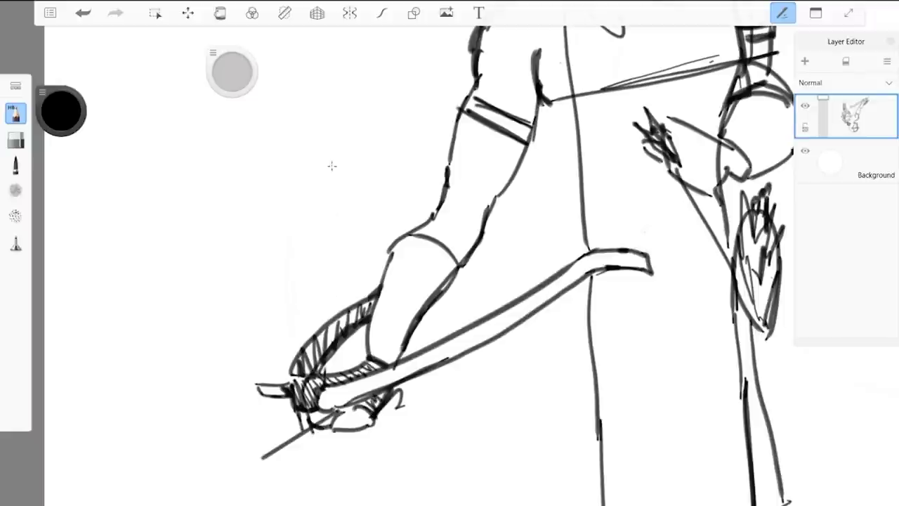
Step: Draw lengthwise finger lines and cross strokes on the archer's far hand behind the arrow fletching
scroll(332, 165, "down", 2)
scroll(628, 87, "up", 2)
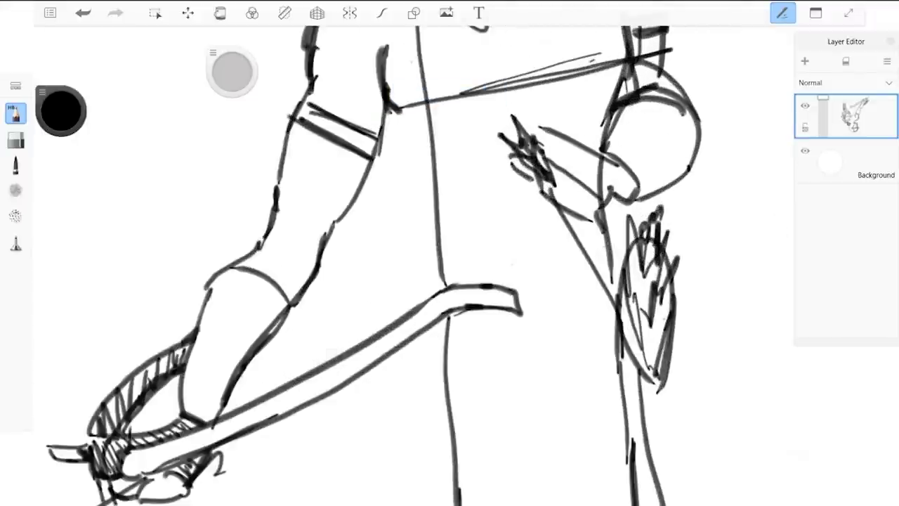
left_click_drag(541, 144, 556, 148)
left_click_drag(554, 148, 604, 178)
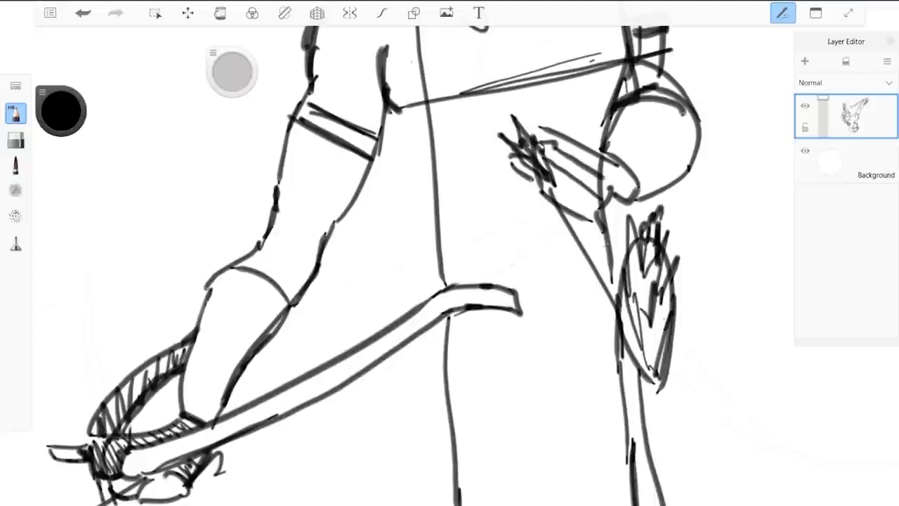
left_click_drag(559, 147, 547, 168)
mouse_move(573, 155)
left_mouse_down()
mouse_move(555, 178)
mouse_move(570, 188)
left_mouse_up()
left_click_drag(600, 176, 597, 199)
left_click_drag(552, 134, 574, 159)
left_click_drag(576, 146, 608, 192)
Step: Erase the rear part of the head's construction circle and redraw the back of the helmet with the pencil
scroll(548, 189, "down", 3)
scroll(519, 238, "down", 3)
scroll(507, 70, "up", 7)
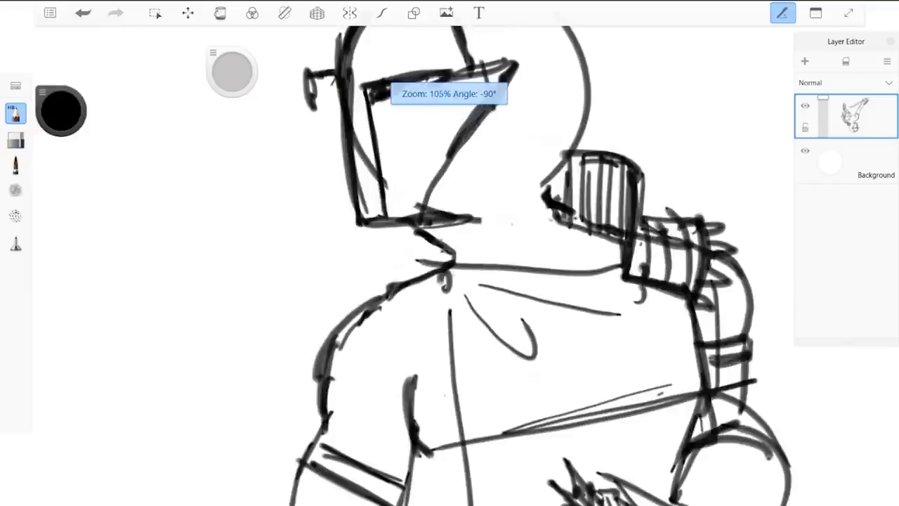
scroll(527, 270, "down", 3)
scroll(530, 263, "up", 3)
key("e")
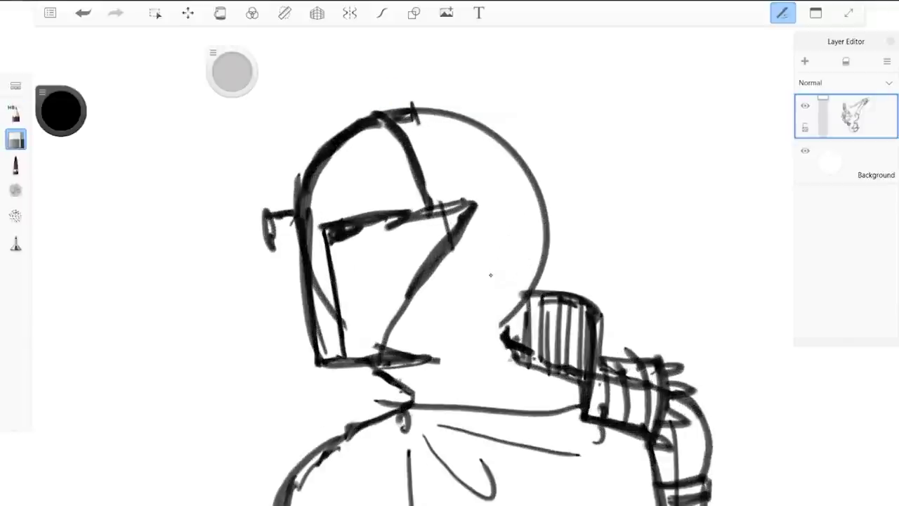
mouse_move(545, 258)
left_mouse_down()
mouse_move(546, 215)
mouse_move(502, 139)
mouse_move(535, 283)
left_mouse_up()
left_click_drag(504, 317, 520, 292)
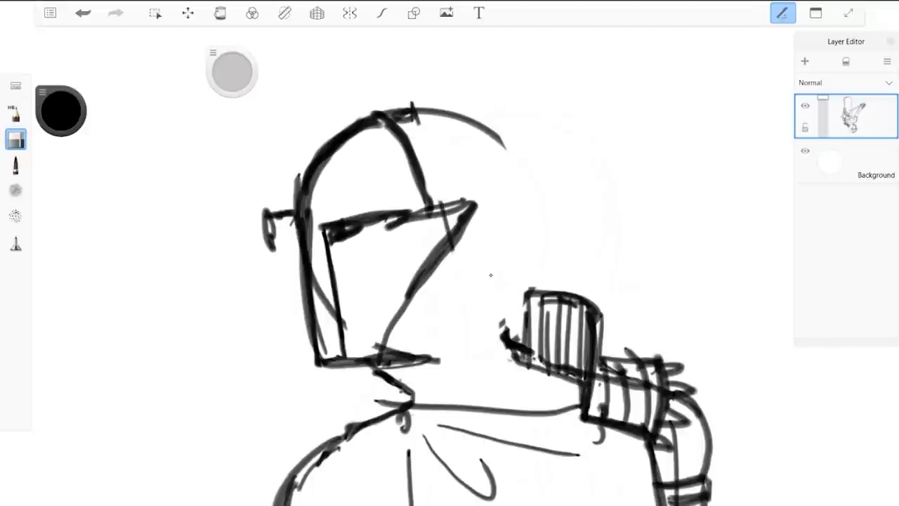
key("e")
mouse_move(490, 324)
left_mouse_down()
mouse_move(509, 276)
mouse_move(500, 140)
left_mouse_up()
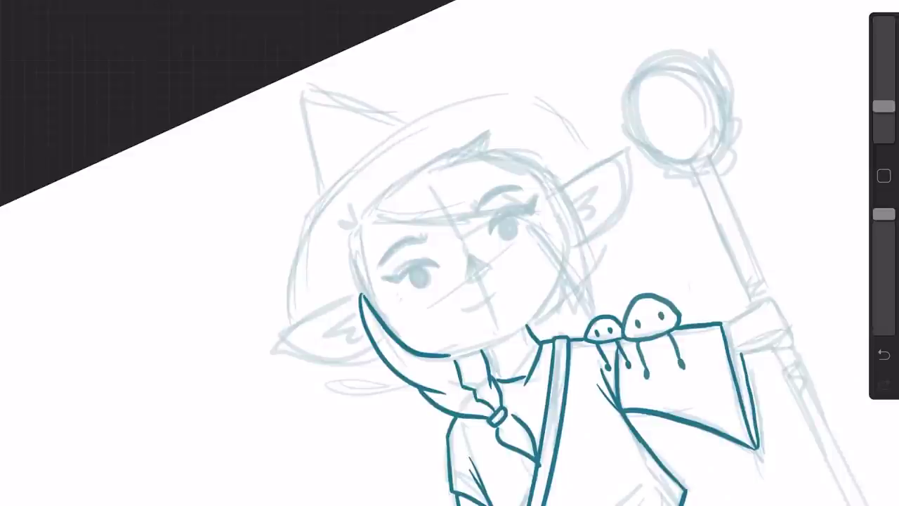
Step: Switch to the elf wizard in Procreate and ink her jawline and the lower edge of her fringe over the sketch
mouse_move(439, 356)
left_mouse_down()
mouse_move(515, 330)
mouse_move(561, 273)
left_mouse_up()
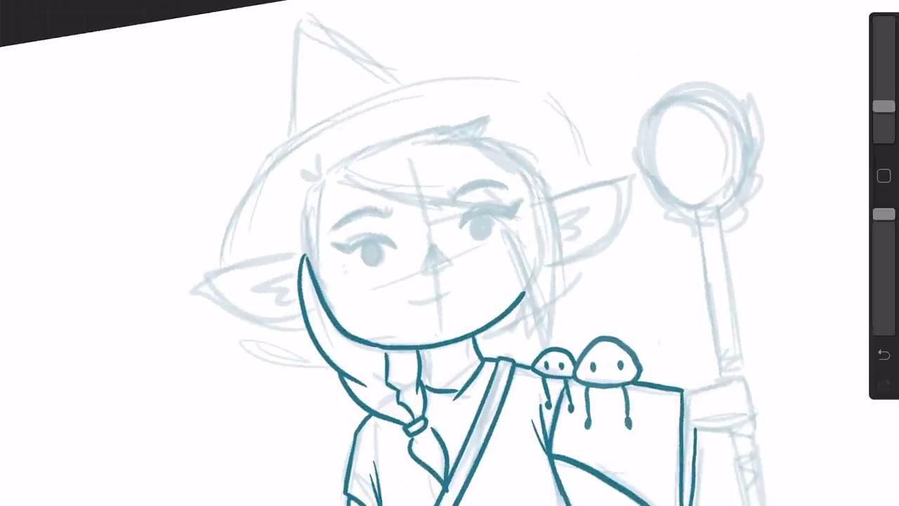
mouse_move(337, 171)
left_mouse_down()
mouse_move(372, 188)
mouse_move(453, 205)
mouse_move(463, 199)
mouse_move(513, 238)
mouse_move(538, 333)
mouse_move(544, 298)
mouse_move(554, 327)
left_mouse_up()
key("ctrl+z")
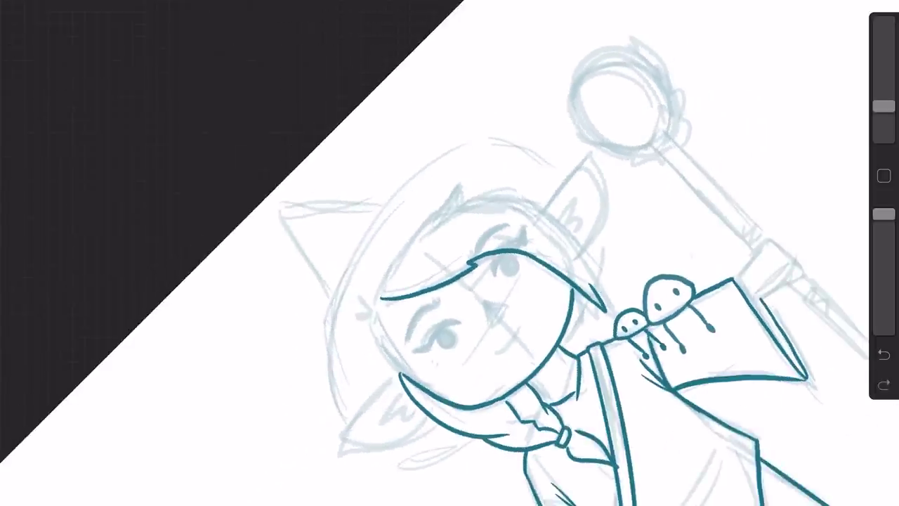
Step: Ink the notched tip of the side lock, the tuft above the forehead and the hair's outer edge down to the tip
left_click_drag(585, 265, 597, 287)
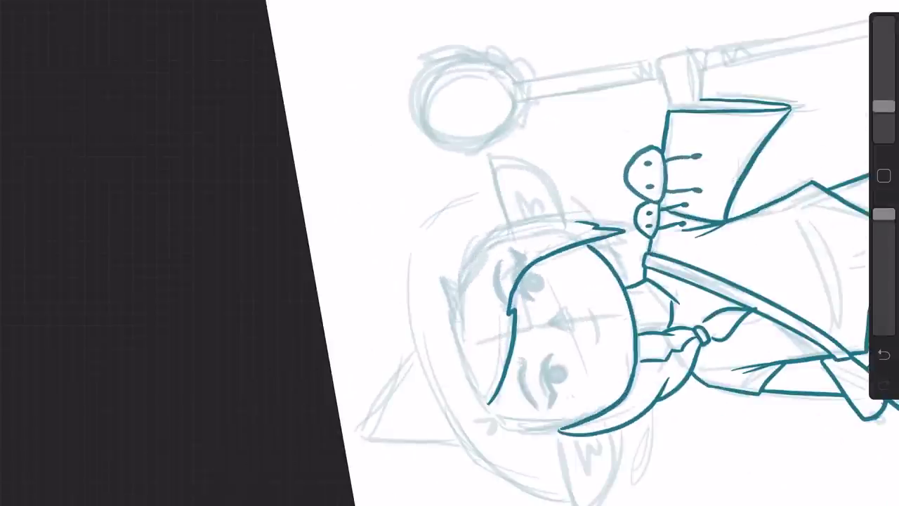
mouse_move(435, 277)
left_mouse_down()
mouse_move(451, 312)
mouse_move(467, 256)
mouse_move(498, 231)
left_mouse_up()
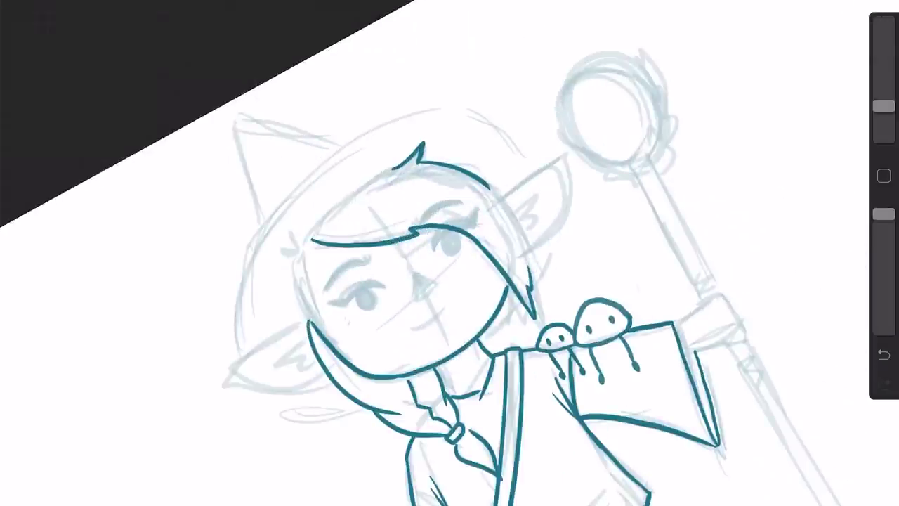
mouse_move(484, 180)
left_mouse_down()
mouse_move(517, 215)
mouse_move(532, 268)
left_mouse_up()
Step: Ink the back of the elf's staff hand, the lower wrist line and a short stroke of the staff below it
scroll(449, 253, "down", 3)
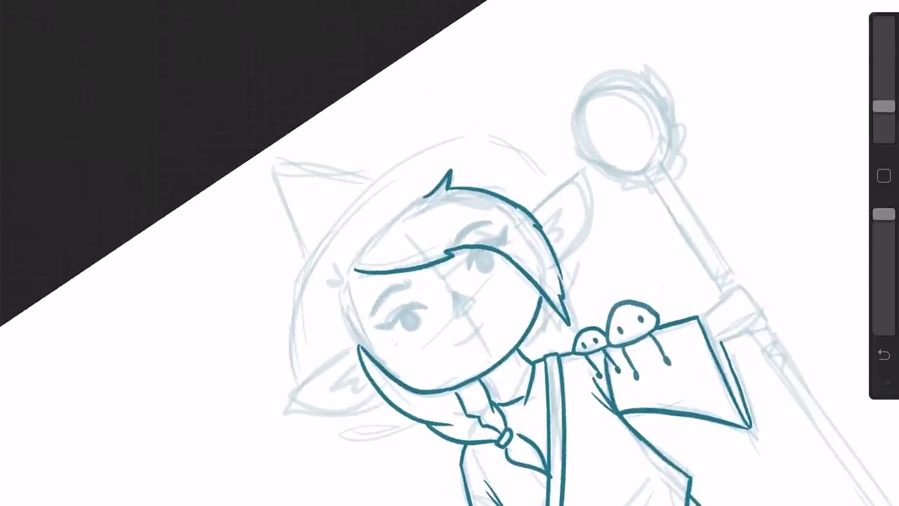
scroll(450, 253, "up", 3)
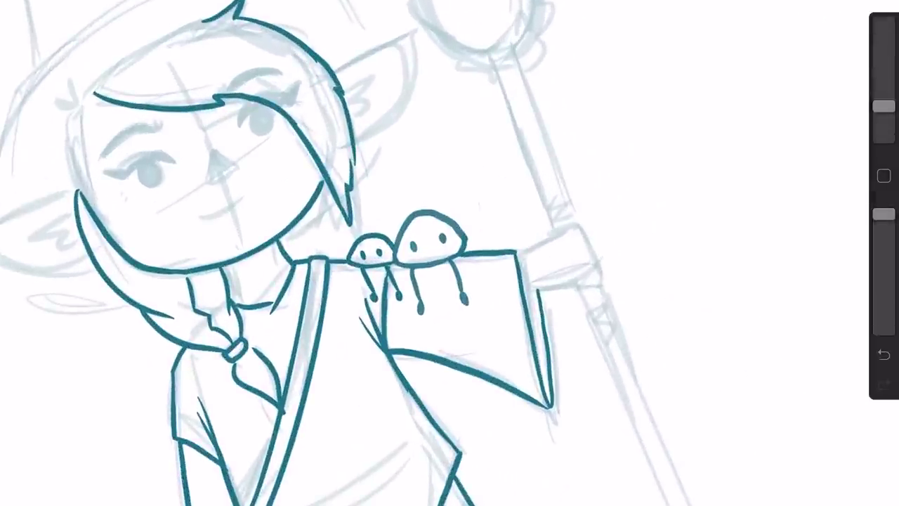
left_click_drag(580, 230, 585, 239)
key("ctrl+z")
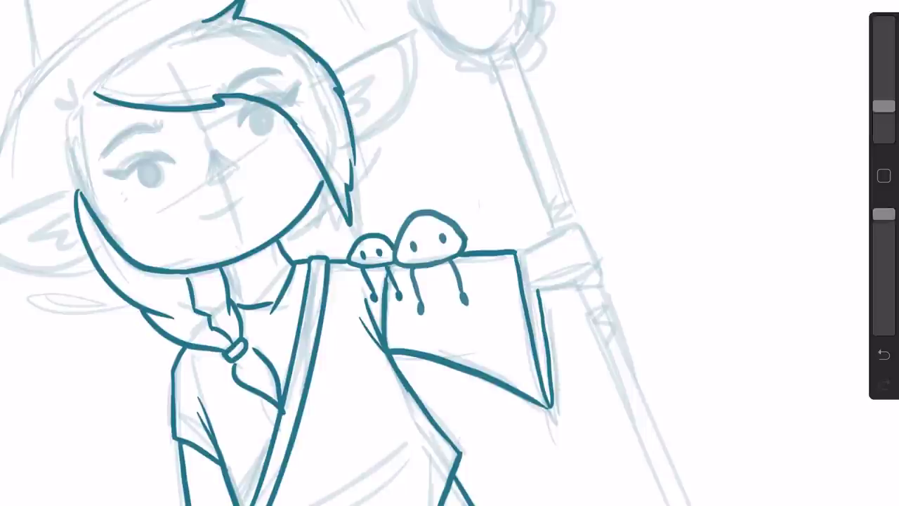
mouse_move(517, 252)
left_mouse_down()
mouse_move(575, 223)
mouse_move(550, 264)
left_mouse_up()
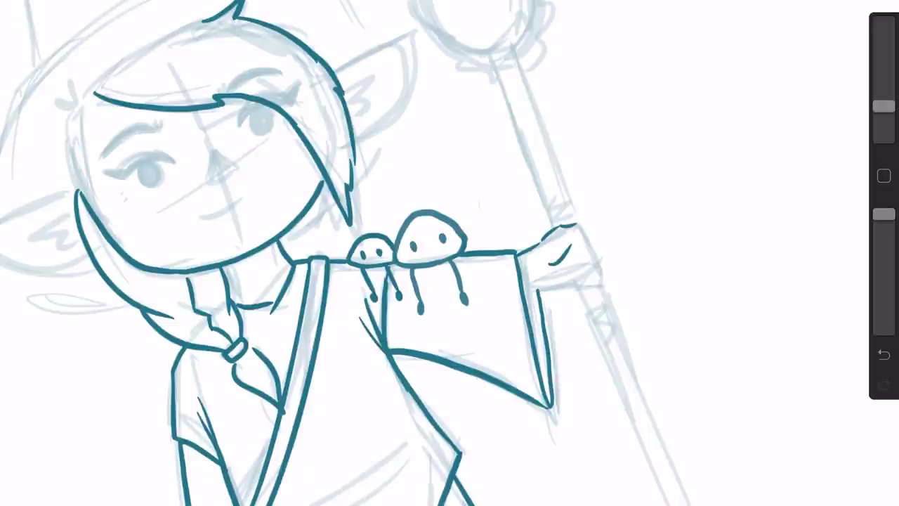
left_click_drag(566, 267, 586, 252)
key("ctrl+z")
mouse_move(540, 292)
left_mouse_down()
mouse_move(549, 265)
mouse_move(585, 306)
left_mouse_up()
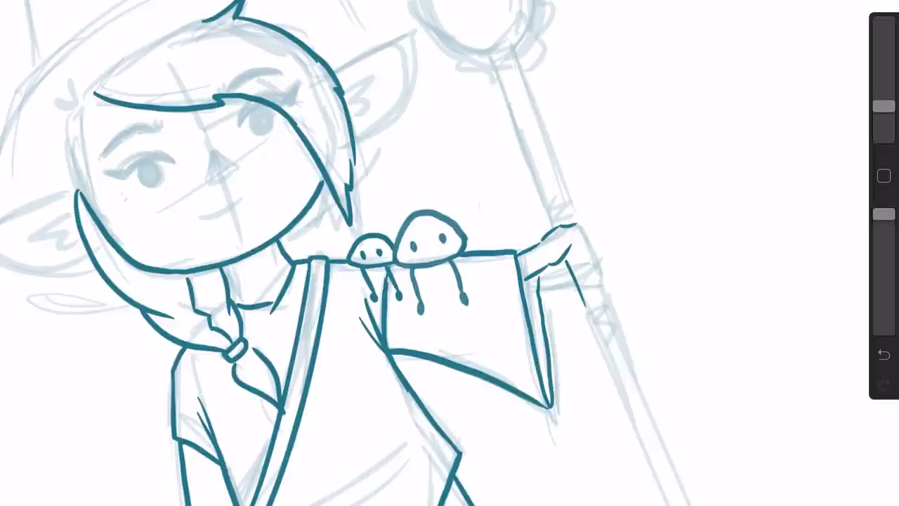
Step: Ink the thumb and the fingers curling around the staff, undoing and redrawing strokes as needed
mouse_move(570, 246)
left_mouse_down()
mouse_move(589, 239)
mouse_move(591, 224)
mouse_move(594, 251)
mouse_move(569, 275)
left_mouse_up()
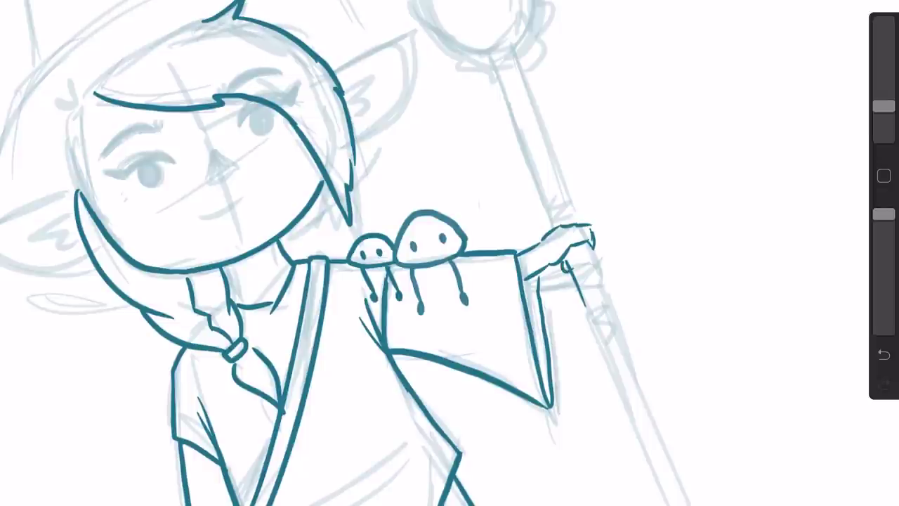
key("ctrl+z")
mouse_move(543, 236)
left_mouse_down()
mouse_move(584, 223)
mouse_move(581, 216)
mouse_move(578, 259)
mouse_move(596, 257)
mouse_move(589, 249)
left_mouse_up()
key("ctrl+z")
key("ctrl+z")
mouse_move(576, 250)
left_mouse_down()
mouse_move(588, 245)
mouse_move(589, 254)
left_mouse_up()
Step: Ink both long edges of the staff from below the elf's hand down to its lower end
scroll(591, 168, "down", 5)
scroll(618, 214, "up", 3)
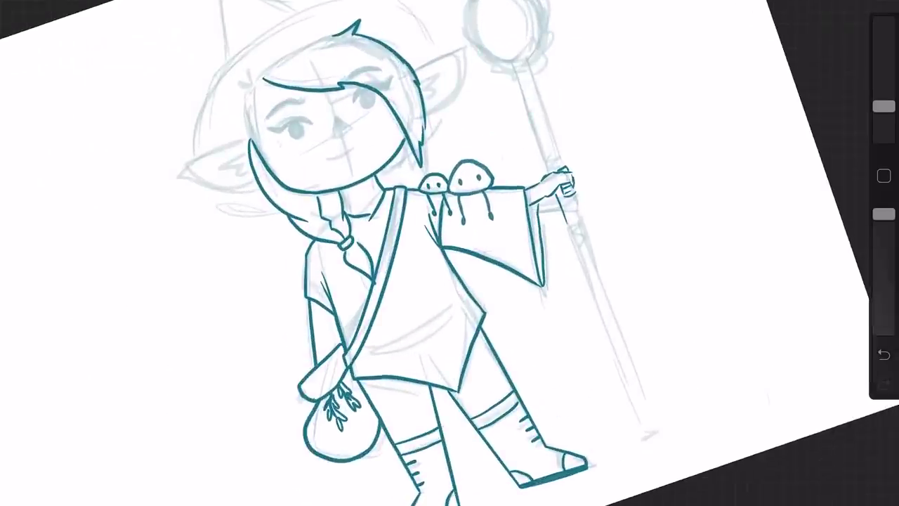
mouse_move(575, 191)
left_mouse_down()
mouse_move(611, 310)
mouse_move(665, 435)
mouse_move(657, 430)
left_mouse_up()
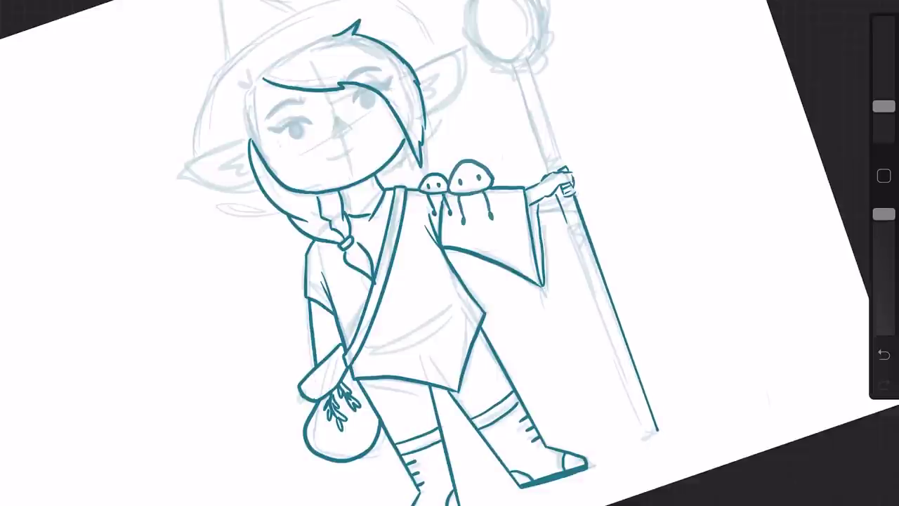
mouse_move(558, 196)
left_mouse_down()
mouse_move(631, 425)
mouse_move(643, 436)
mouse_move(658, 429)
left_mouse_up()
Step: Ink the staff's shaft above the hand and draw a circle for its round head, positioned over the sketched orb
left_click_drag(450, 183, 507, 424)
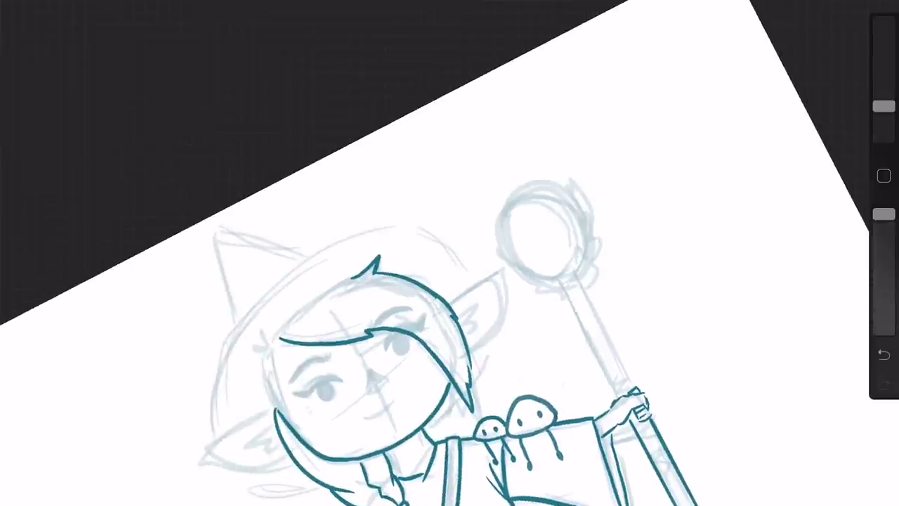
mouse_move(616, 397)
left_mouse_down()
mouse_move(562, 282)
mouse_move(629, 385)
left_mouse_up()
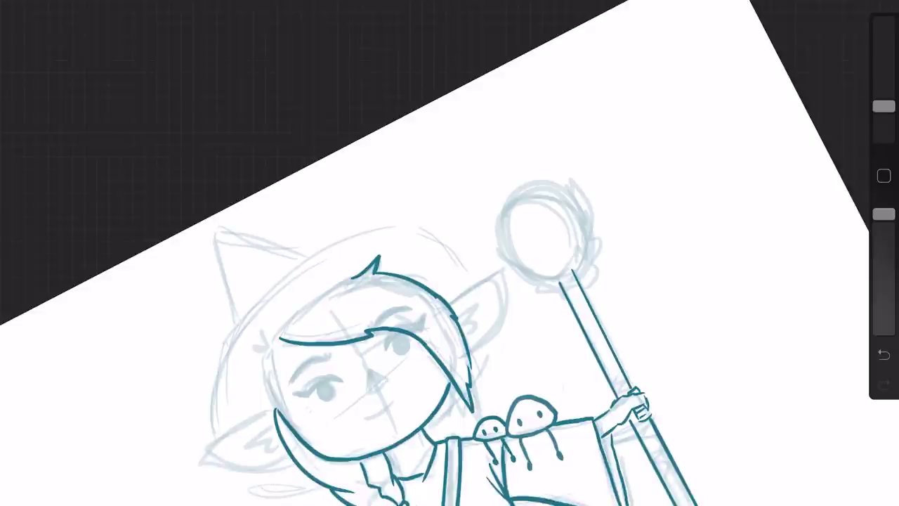
mouse_move(526, 190)
left_mouse_down()
mouse_move(555, 284)
mouse_move(572, 200)
mouse_move(525, 188)
left_mouse_up()
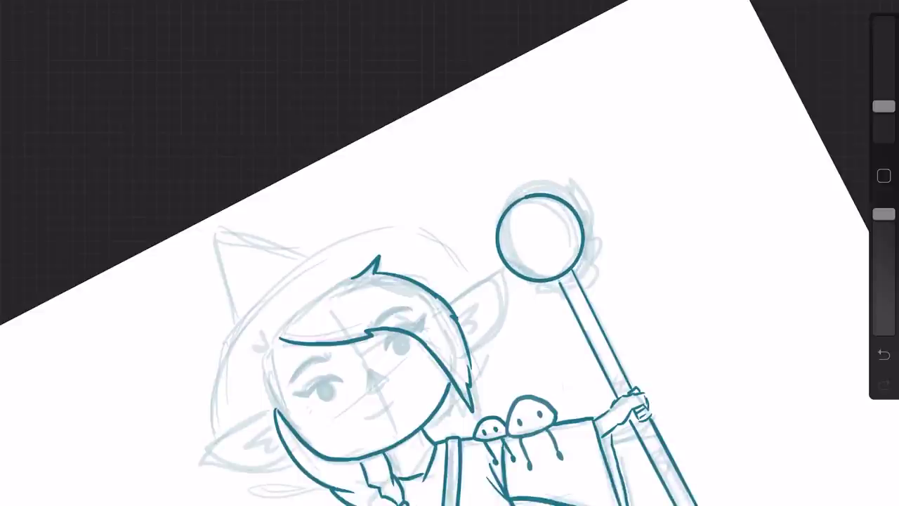
left_click_drag(540, 237, 545, 239)
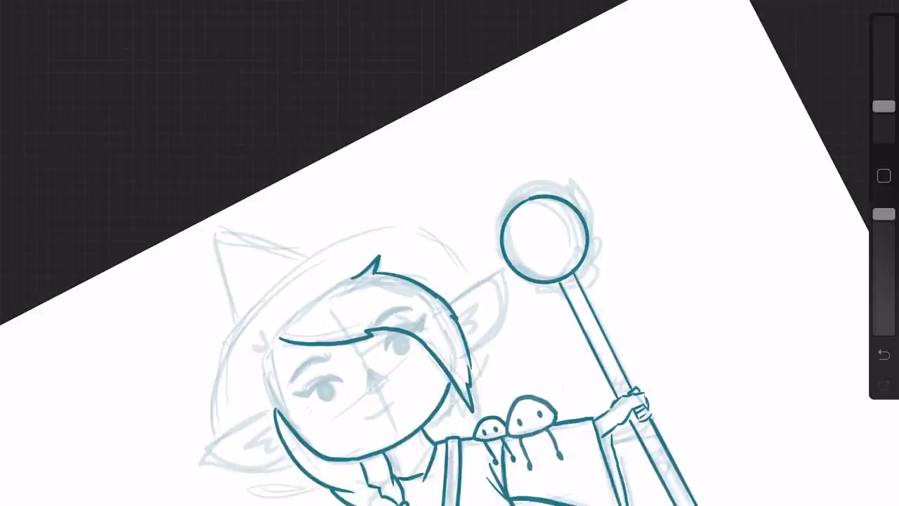
Step: Ink a leafy sprig up one side inside the staff's orb and another along its lower edge above the shaft
mouse_move(568, 225)
left_mouse_down()
mouse_move(574, 268)
mouse_move(563, 219)
mouse_move(579, 256)
left_mouse_up()
mouse_move(590, 250)
left_mouse_down()
mouse_move(578, 268)
mouse_move(494, 253)
mouse_move(499, 271)
mouse_move(518, 282)
mouse_move(513, 257)
mouse_move(529, 269)
left_mouse_up()
mouse_move(547, 281)
left_mouse_down()
mouse_move(535, 271)
mouse_move(547, 273)
mouse_move(535, 294)
left_mouse_up()
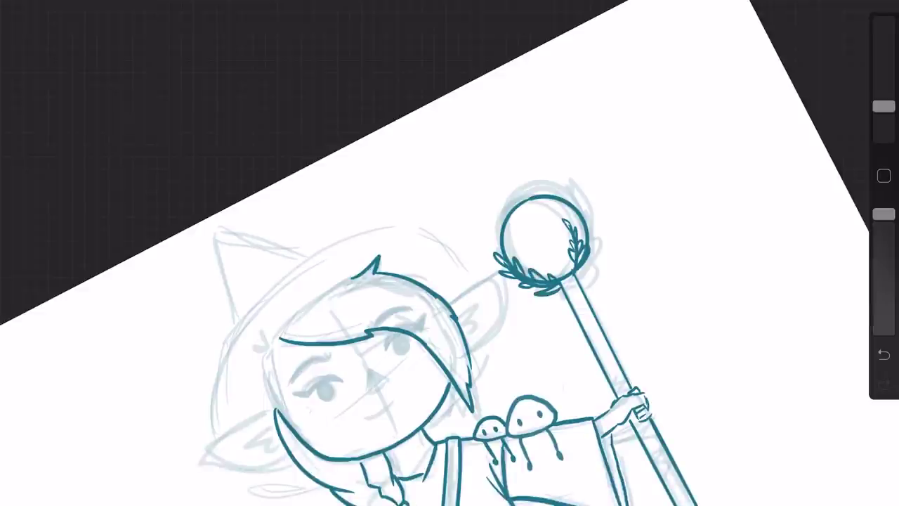
Step: Ink leaves along the upper outer edge of the orb and a leaf cluster beside the shaft, undoing and redrawing strokes as needed
left_click_drag(533, 179, 573, 204)
key("ctrl+z")
key("ctrl+z")
key("ctrl+z")
key("ctrl+z")
mouse_move(587, 270)
left_mouse_down()
mouse_move(600, 244)
mouse_move(594, 226)
left_mouse_up()
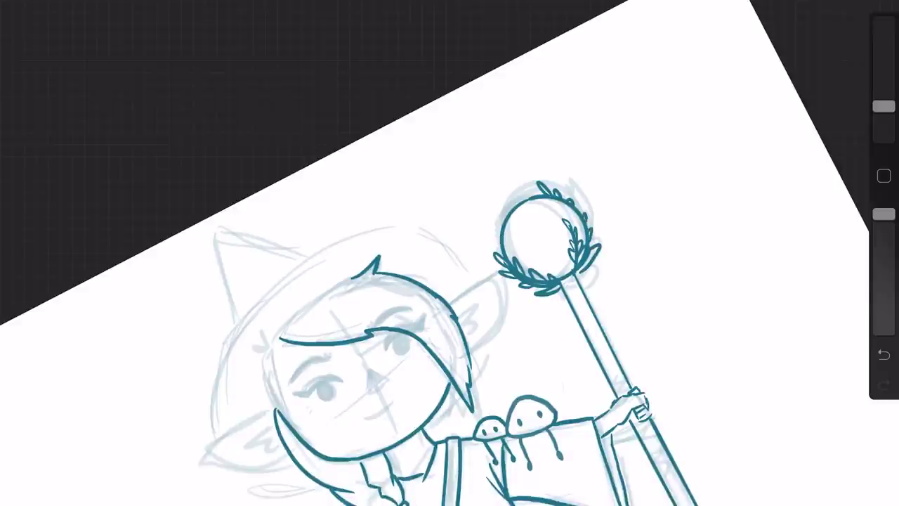
Step: Ink a curving leafy vine across the front of the orb from the top of the shaft, redrawing unsatisfactory strokes
mouse_move(563, 277)
left_mouse_down()
mouse_move(528, 222)
mouse_move(559, 277)
mouse_move(563, 256)
mouse_move(566, 275)
mouse_move(549, 247)
left_mouse_up()
key("ctrl+z")
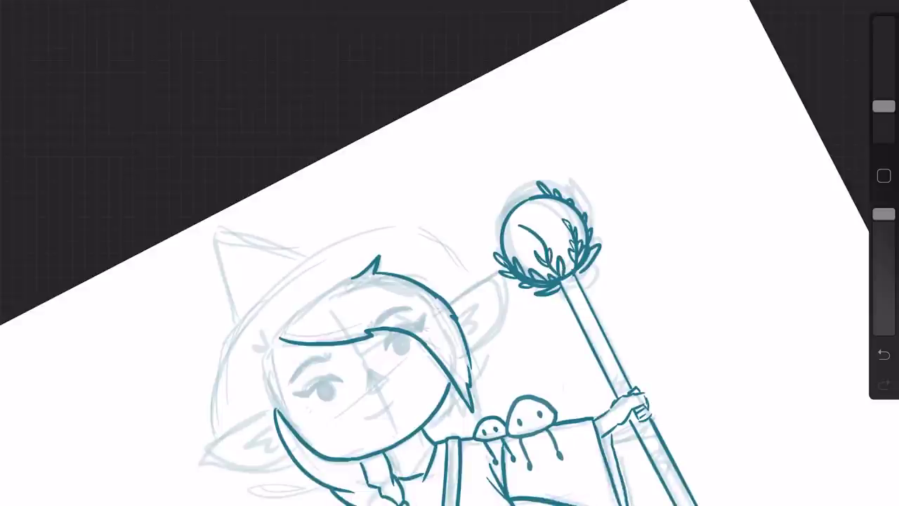
key("ctrl+z")
key("ctrl+z")
mouse_move(536, 270)
left_mouse_down()
mouse_move(551, 262)
mouse_move(541, 234)
mouse_move(510, 221)
left_mouse_up()
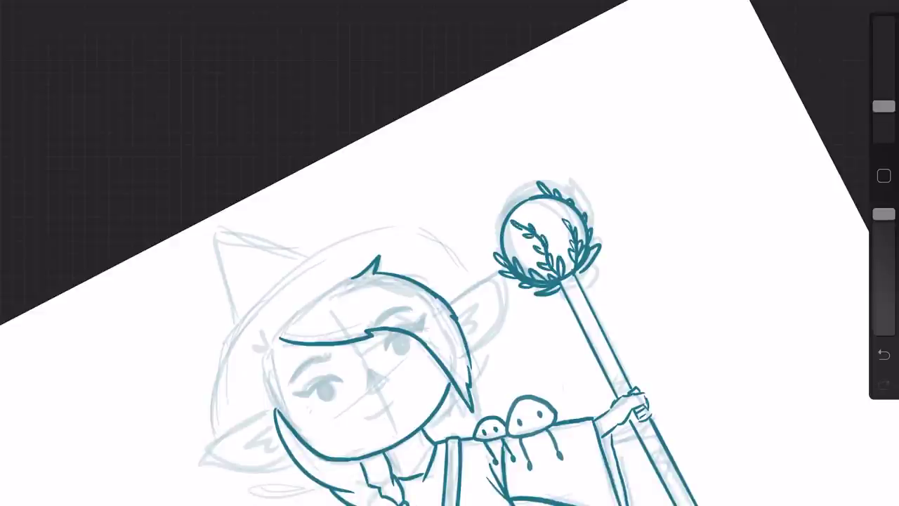
key("ctrl+z")
left_click_drag(526, 231, 512, 223)
Step: Add small round berries where the vines meet the top of the staff's shaft, undoing stray strokes
mouse_move(556, 284)
left_mouse_down()
mouse_move(562, 296)
mouse_move(583, 279)
left_mouse_up()
key("ctrl+z")
key("ctrl+z")
key("ctrl+z")
key("ctrl+z")
Step: Ink the outlines of both of the elf's pointed ears, undoing and redrawing the one nearer the staff
scroll(555, 112, "down", 5)
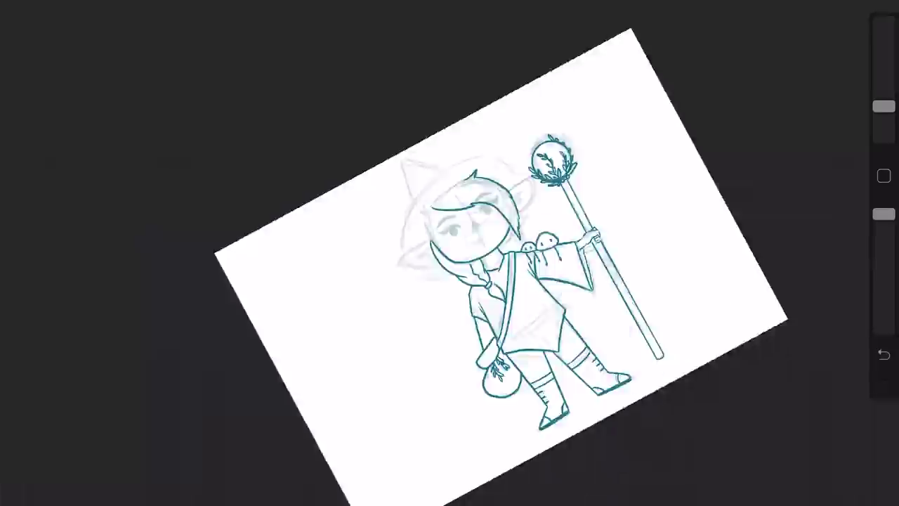
scroll(484, 232, "up", 5)
scroll(485, 232, "down", 5)
scroll(484, 231, "up", 5)
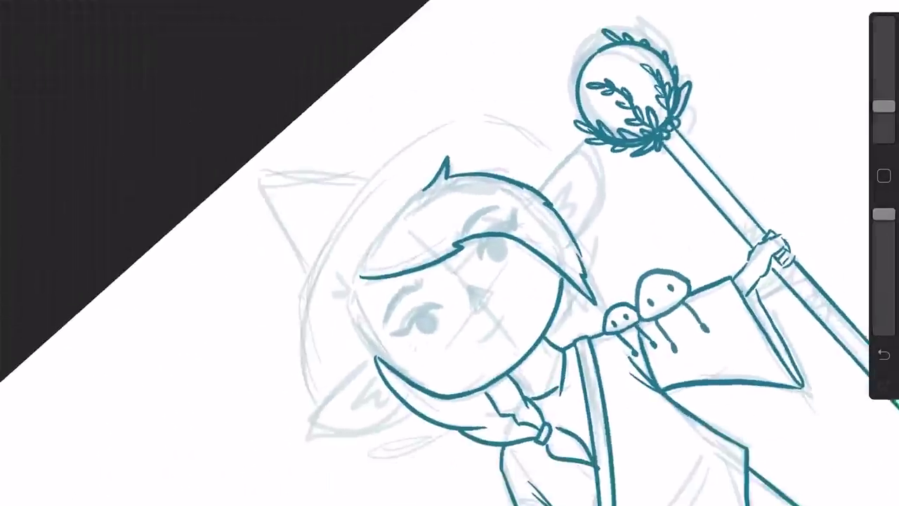
scroll(450, 253, "down", 2)
mouse_move(398, 339)
left_mouse_down()
mouse_move(340, 392)
mouse_move(422, 388)
left_mouse_up()
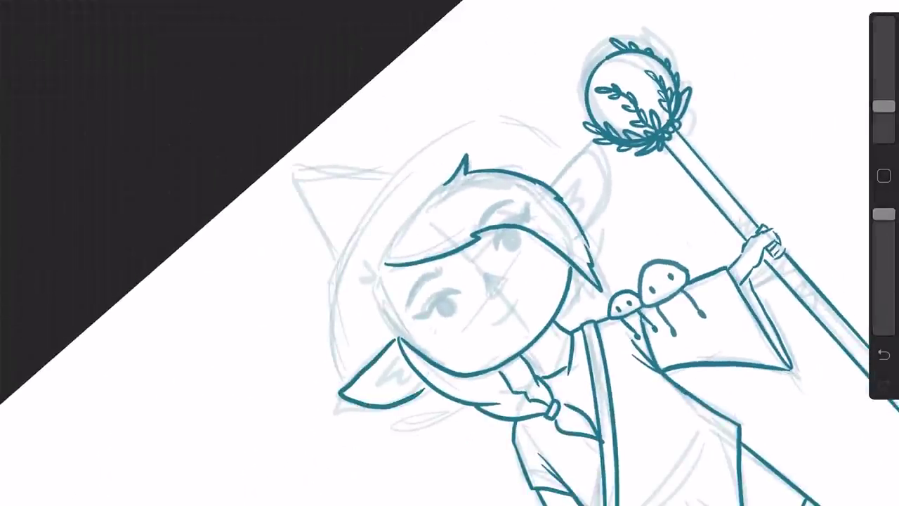
mouse_move(551, 184)
left_mouse_down()
mouse_move(594, 140)
mouse_move(604, 171)
mouse_move(584, 227)
left_mouse_up()
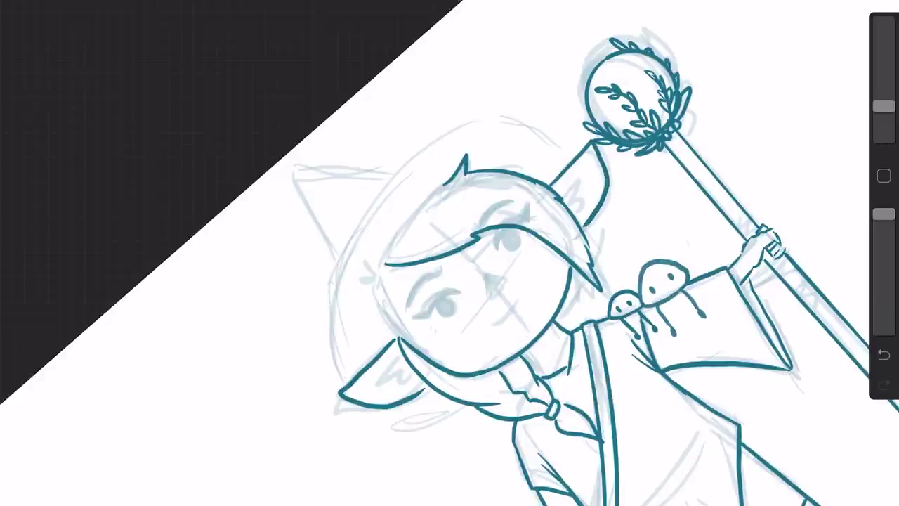
key("ctrl+z")
mouse_move(552, 184)
left_mouse_down()
mouse_move(582, 157)
mouse_move(596, 176)
mouse_move(584, 224)
left_mouse_up()
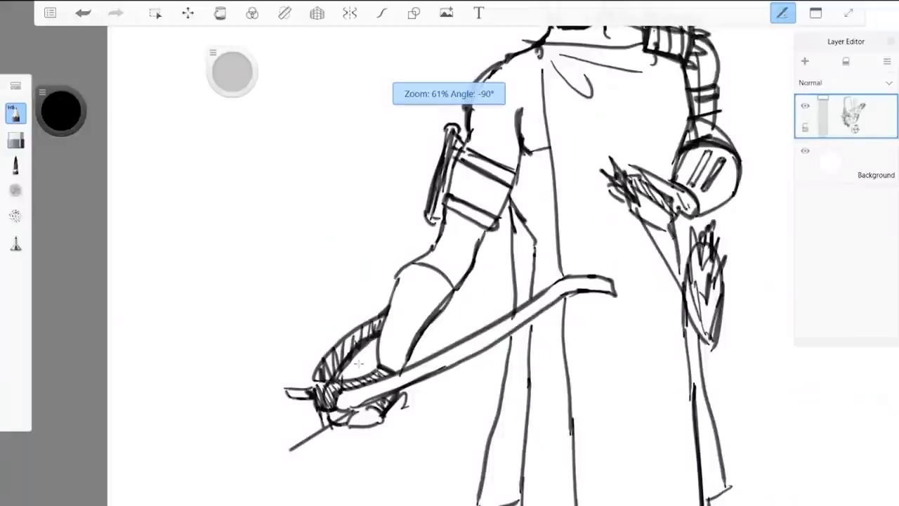
Step: Switch to the archer sketch in SketchBook and draw a curved, hatched band around the top of the bow arm's forearm
left_click_drag(426, 324, 361, 285)
left_click_drag(441, 306, 365, 272)
mouse_move(380, 268)
left_mouse_down()
mouse_move(355, 287)
mouse_move(372, 270)
mouse_move(422, 286)
mouse_move(442, 315)
mouse_move(428, 326)
mouse_move(366, 284)
mouse_move(349, 288)
mouse_move(374, 290)
left_mouse_up()
mouse_move(391, 277)
left_mouse_down()
mouse_move(386, 288)
mouse_move(404, 300)
left_mouse_up()
left_click_drag(423, 289, 415, 307)
left_click_drag(431, 301, 424, 317)
left_click_drag(441, 312, 426, 325)
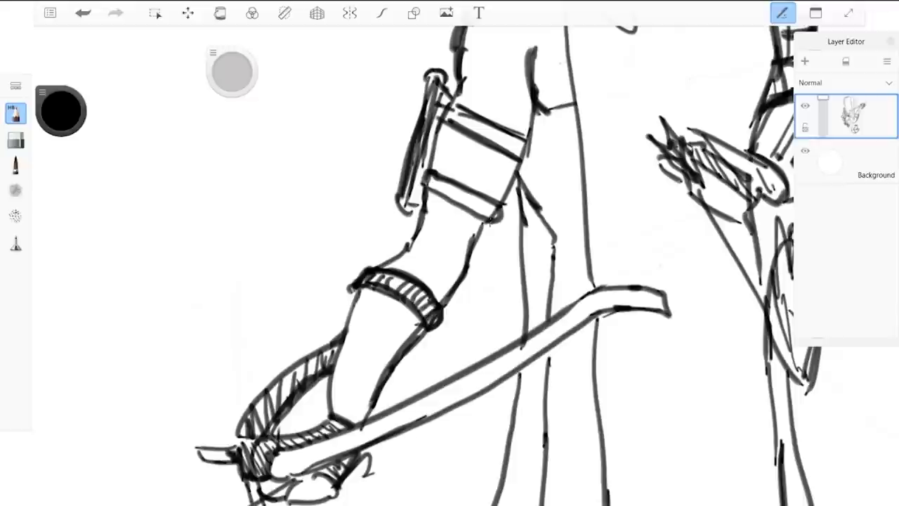
left_click_drag(401, 280, 391, 290)
Step: Sketch a narrow hatched band around the bow arm's wrist and go over the forearm's edge
mouse_move(323, 394)
left_mouse_down()
mouse_move(369, 407)
mouse_move(333, 417)
left_mouse_up()
mouse_move(328, 396)
left_mouse_down()
mouse_move(335, 415)
mouse_move(363, 403)
left_mouse_up()
mouse_move(375, 406)
left_mouse_down()
mouse_move(351, 425)
mouse_move(332, 422)
left_mouse_up()
scroll(450, 281, "up", 5)
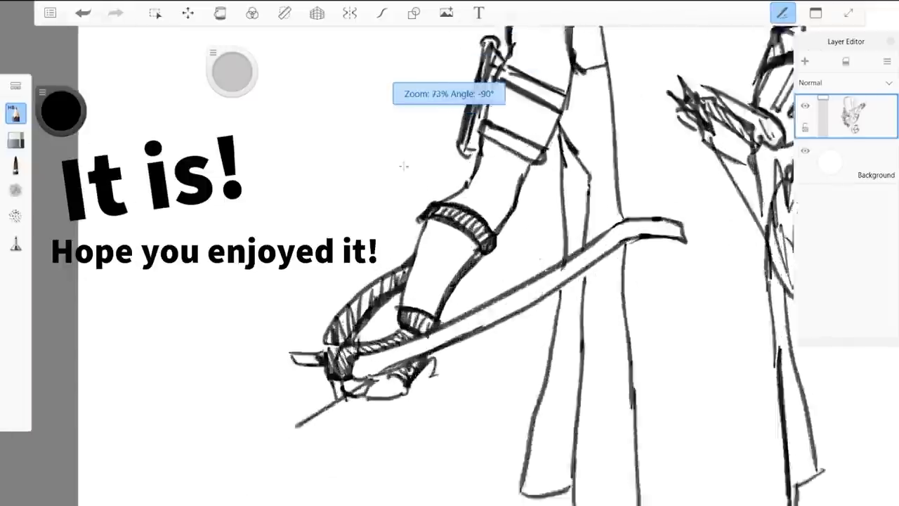
mouse_move(457, 249)
left_mouse_down()
mouse_move(437, 276)
mouse_move(441, 303)
mouse_move(401, 451)
left_mouse_up()
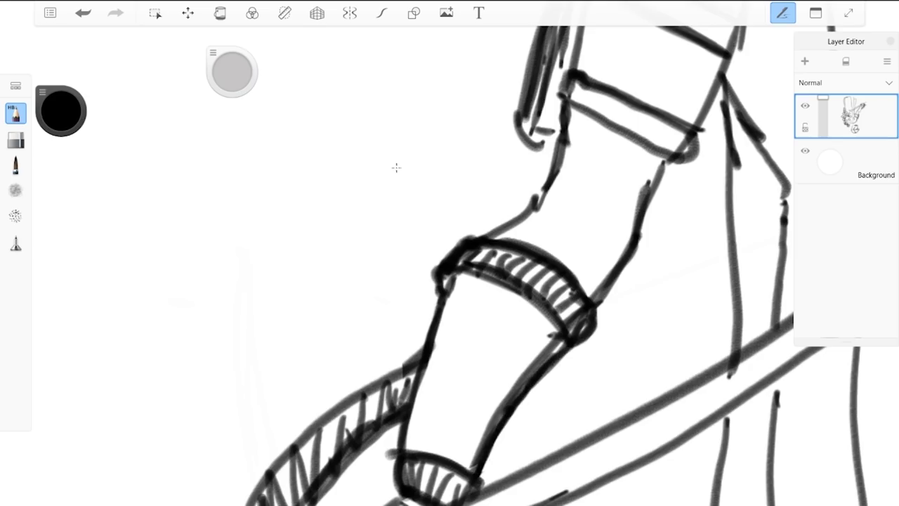
scroll(396, 168, "down", 5)
scroll(486, 71, "up", 3)
scroll(384, 266, "down", 3)
scroll(384, 265, "up", 5)
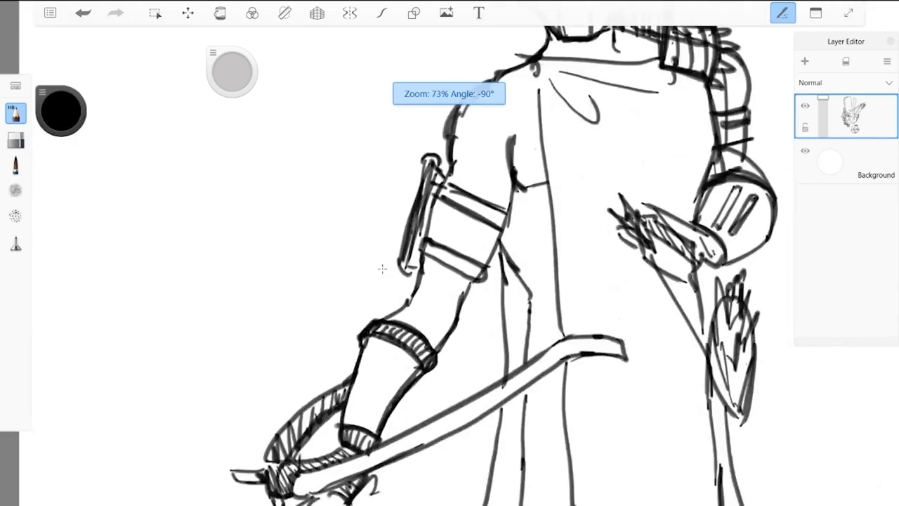
scroll(554, 228, "down", 5)
scroll(554, 228, "down", 1)
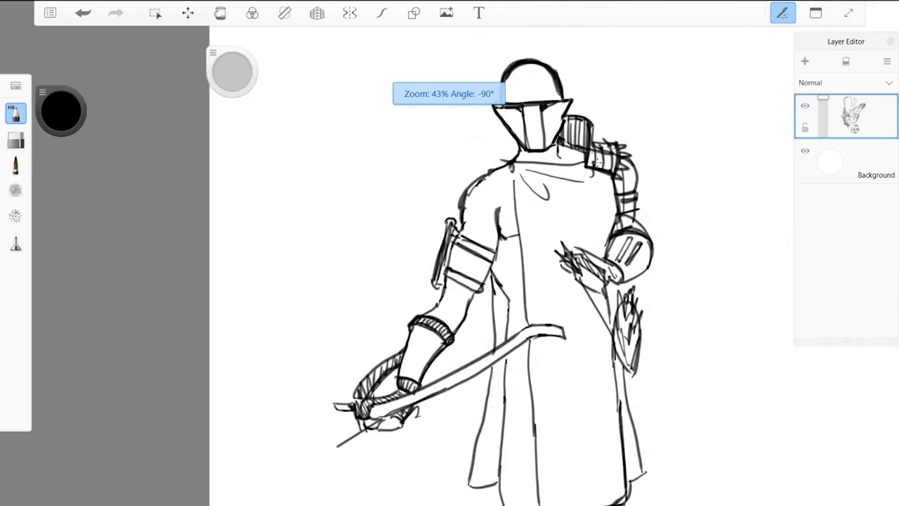
scroll(469, 179, "up", 4)
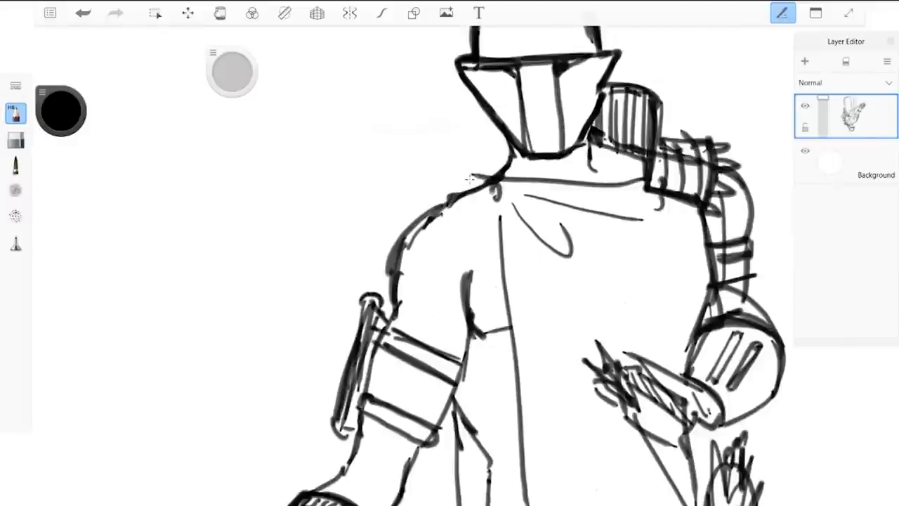
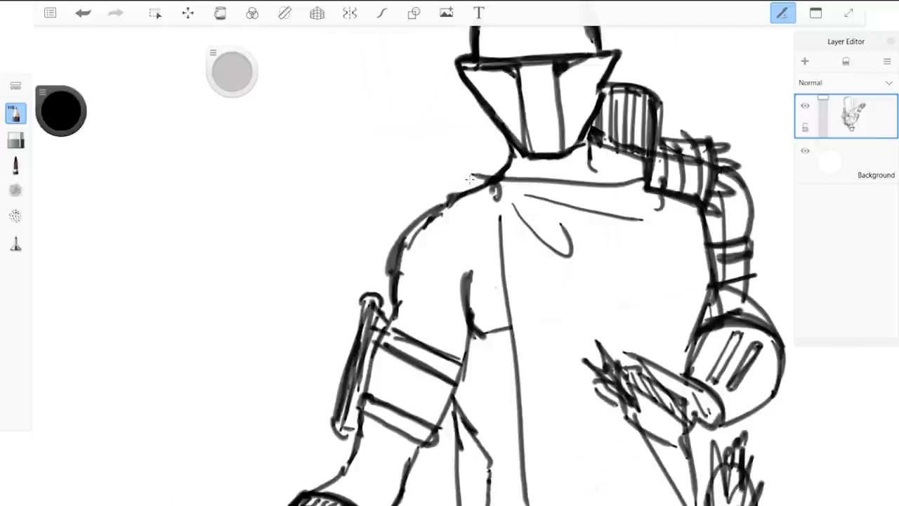
Step: Sketch small jagged notches along the edge of the archer's cape from the collar down to the bow
scroll(469, 179, "down", 6)
scroll(489, 269, "up", 6)
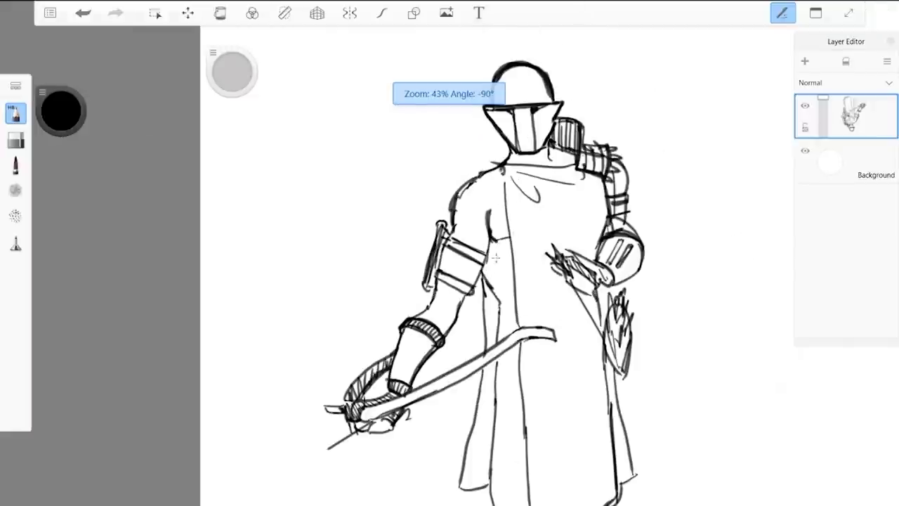
mouse_move(427, 173)
left_mouse_down()
mouse_move(440, 356)
mouse_move(449, 330)
left_mouse_up()
mouse_move(451, 379)
left_mouse_down()
mouse_move(445, 426)
mouse_move(453, 408)
left_mouse_up()
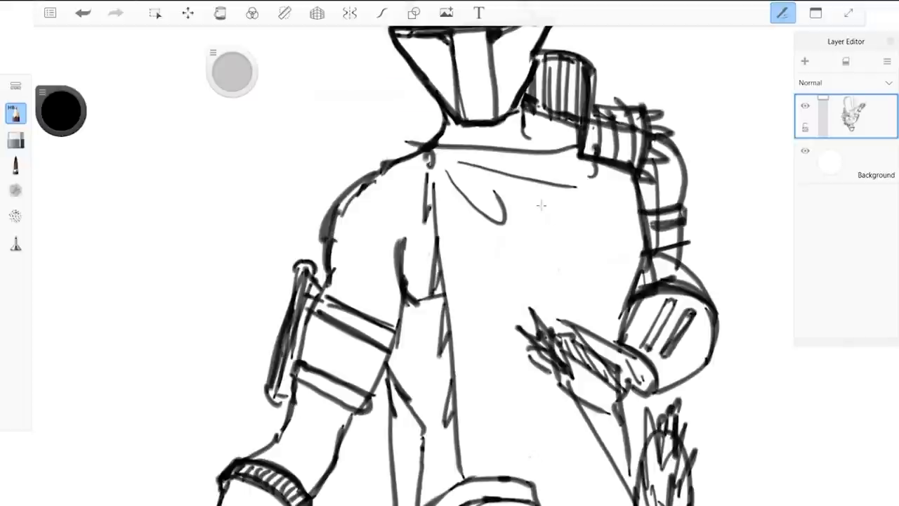
scroll(540, 205, "down", 6)
scroll(529, 316, "up", 6)
mouse_move(473, 243)
left_mouse_down()
mouse_move(464, 300)
mouse_move(483, 275)
left_mouse_up()
Step: Continue the jagged notches along the cape's edge from below the bow down to the hem
scroll(528, 302, "down", 3)
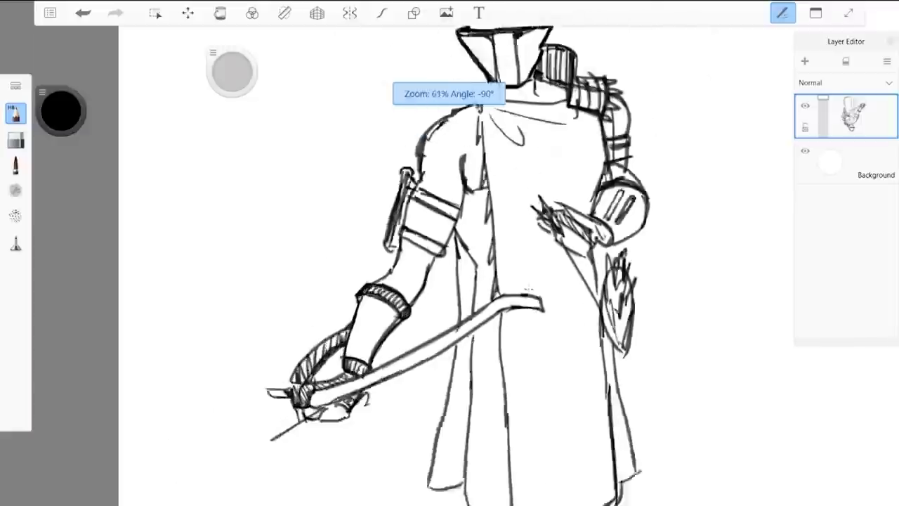
scroll(528, 288, "up", 4)
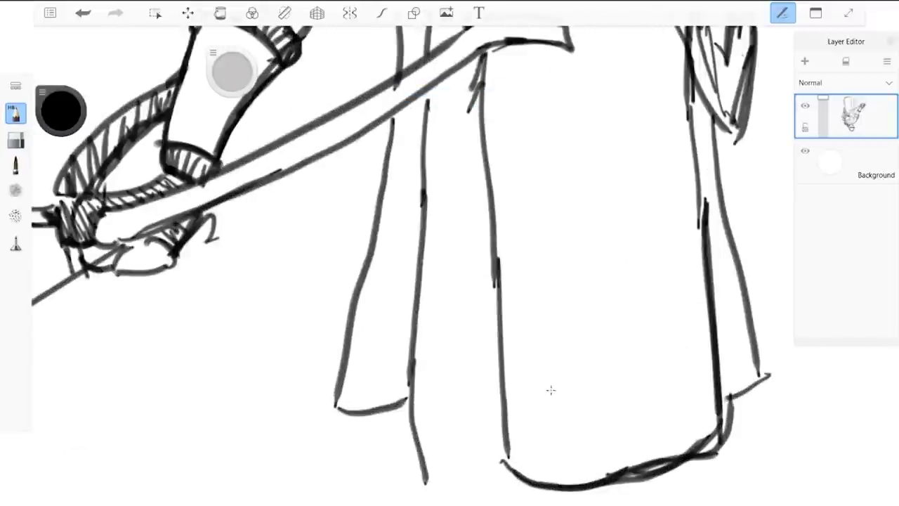
mouse_move(478, 80)
left_mouse_down()
mouse_move(465, 118)
mouse_move(470, 175)
mouse_move(484, 147)
left_mouse_up()
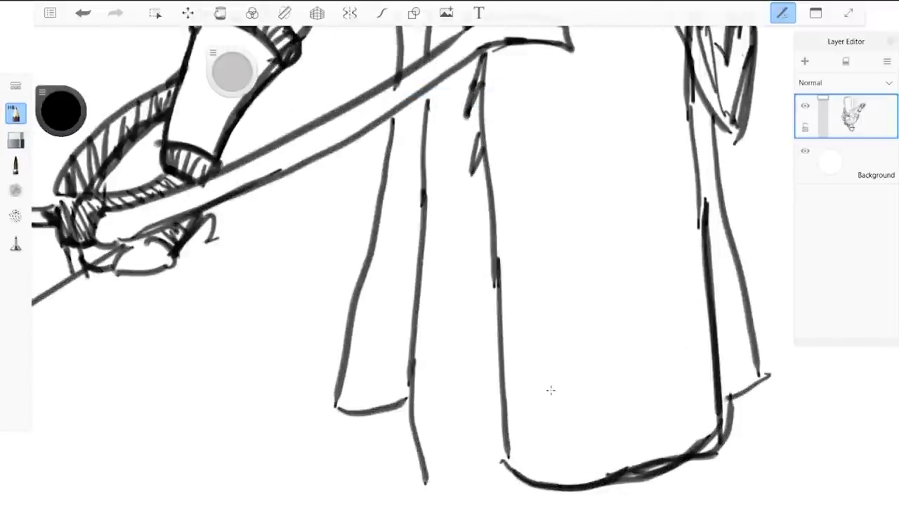
mouse_move(486, 188)
left_mouse_down()
mouse_move(476, 232)
mouse_move(493, 454)
left_mouse_up()
mouse_move(501, 414)
left_mouse_down()
mouse_move(493, 455)
mouse_move(501, 415)
left_mouse_up()
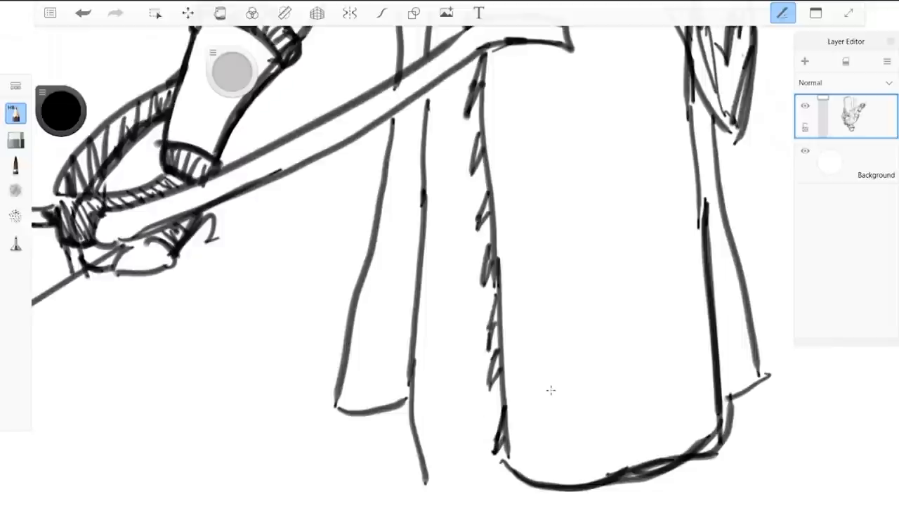
Step: Draw a straight line between the archer's forearm band and the bow's upper limb using the straight ruler, and turn the ruler off
scroll(455, 382, "down", 5)
scroll(533, 278, "up", 2)
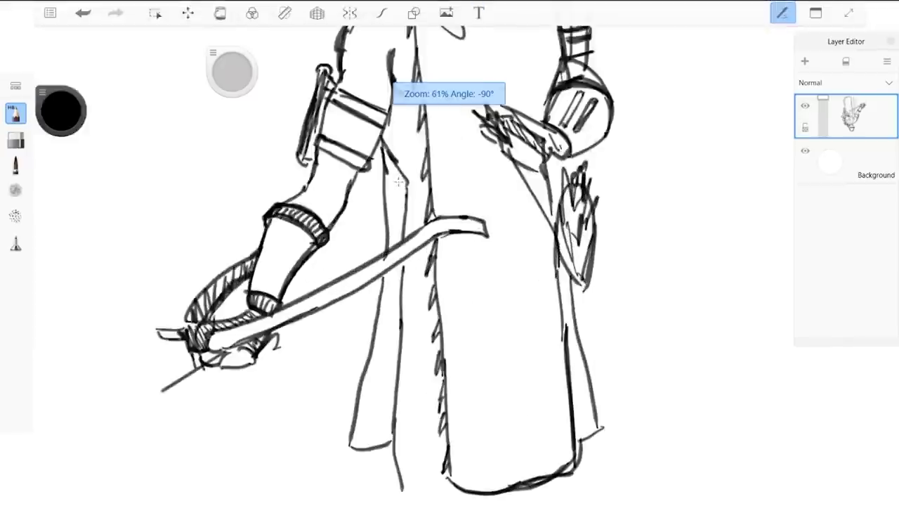
left_click(284, 12)
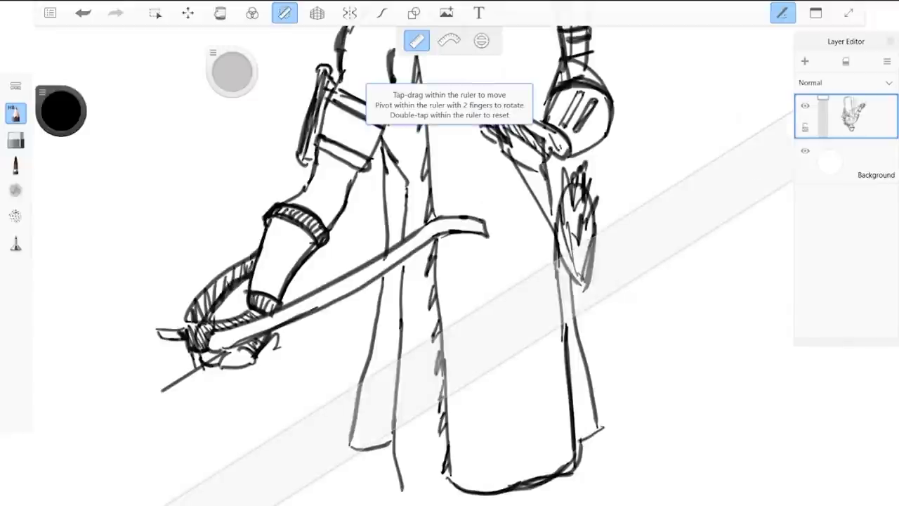
left_click_drag(450, 361, 449, 189)
left_click_drag(450, 252, 465, 265)
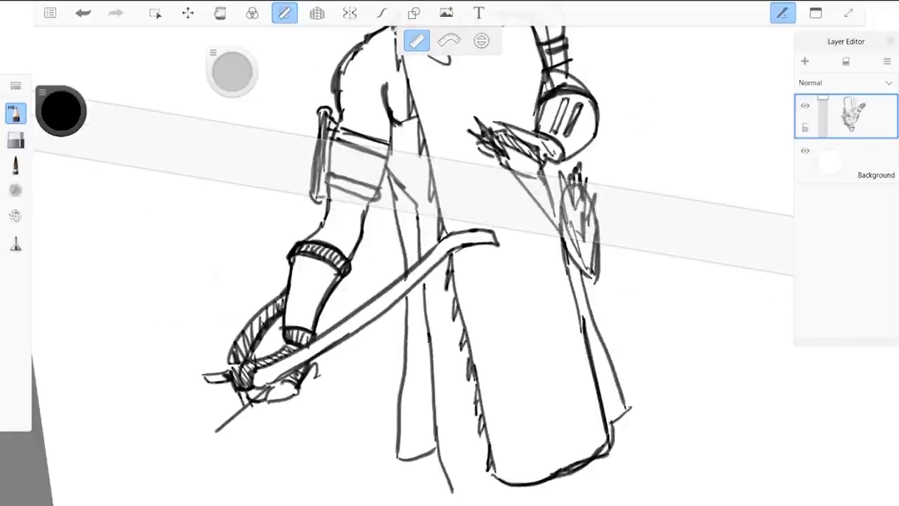
scroll(403, 204, "down", 3)
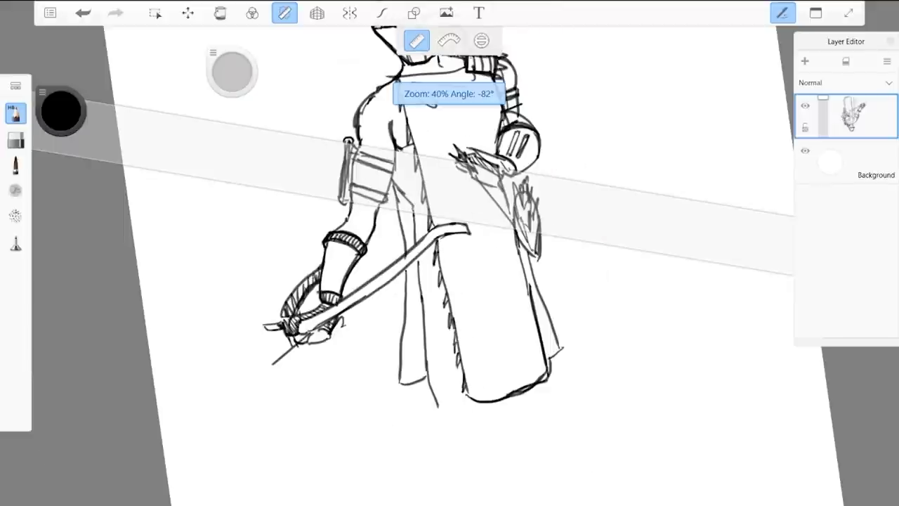
left_click_drag(266, 160, 267, 293)
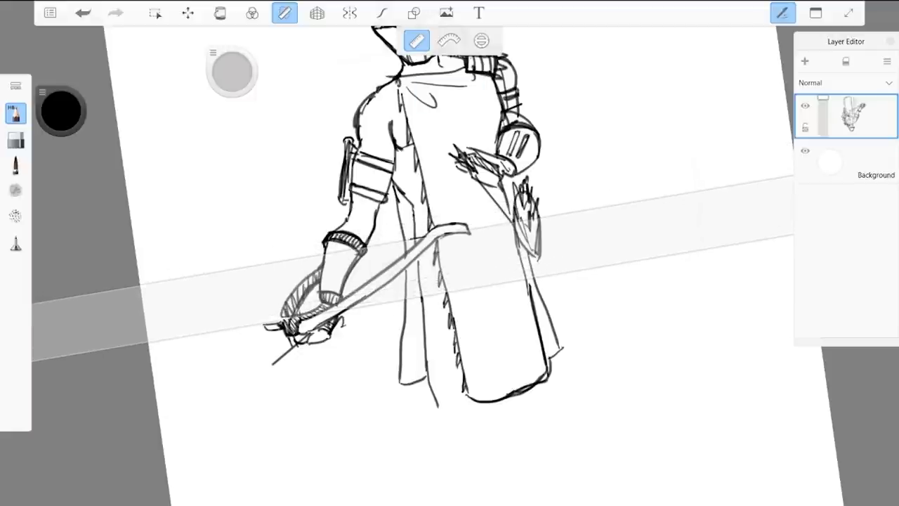
left_click_drag(410, 240, 366, 246)
left_click(285, 12)
scroll(413, 239, "up", 4)
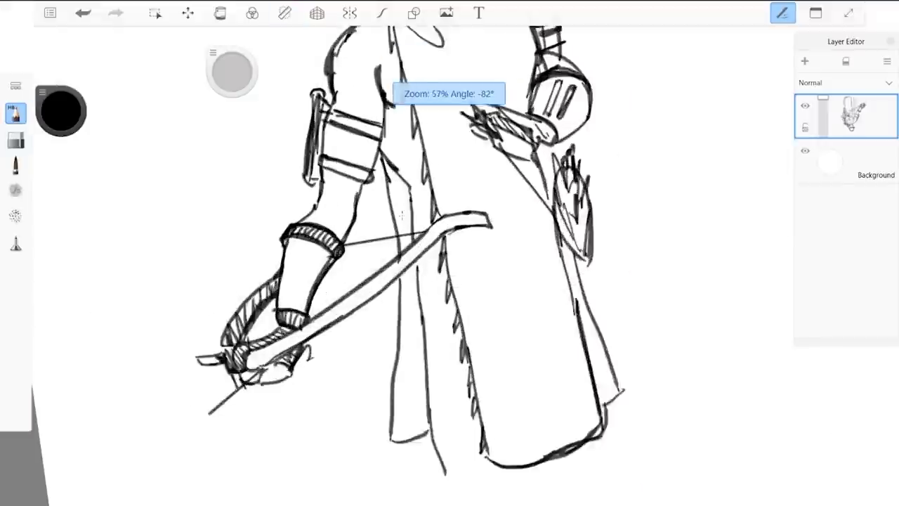
scroll(425, 170, "up", 5)
mouse_move(432, 286)
left_mouse_down()
mouse_move(445, 306)
mouse_move(433, 318)
mouse_move(413, 309)
left_mouse_up()
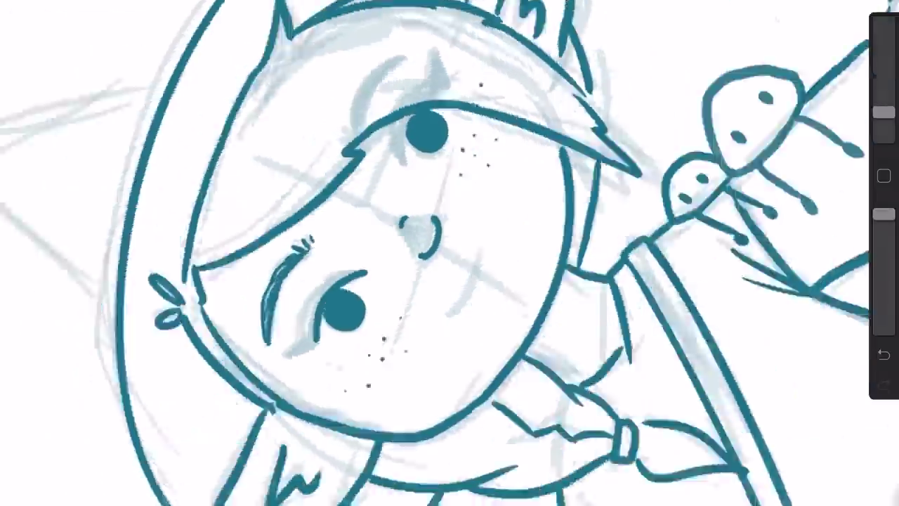
Step: Switch to the elf drawing in Procreate and ink the winged lash and thicker upper lid on the eye below the inked eyebrow
scroll(435, 253, "up", 2)
mouse_move(376, 321)
left_mouse_down()
mouse_move(382, 365)
mouse_move(390, 323)
left_mouse_up()
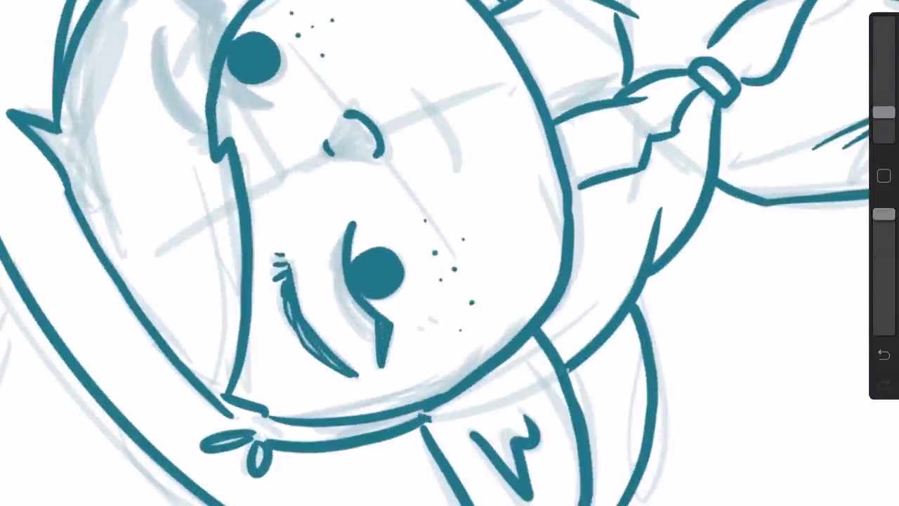
mouse_move(342, 238)
left_mouse_down()
mouse_move(372, 324)
mouse_move(376, 317)
left_mouse_up()
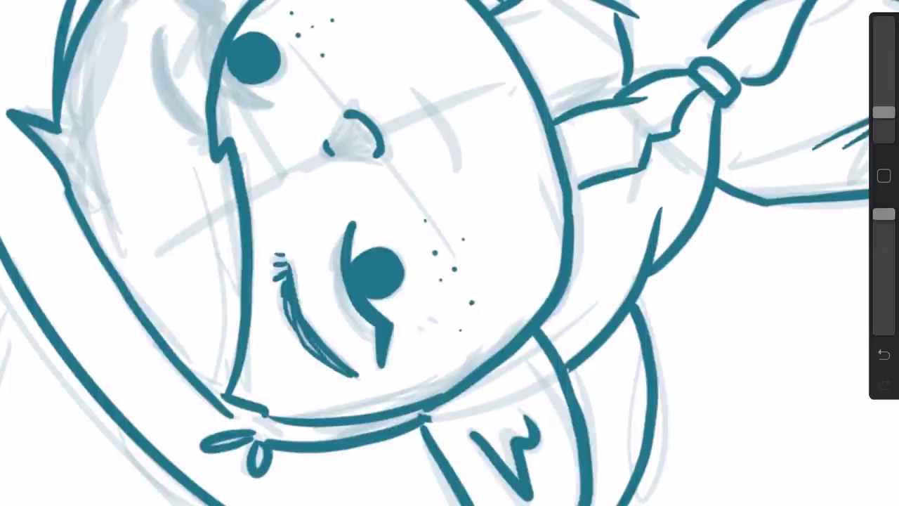
scroll(449, 252, "down", 1)
scroll(449, 253, "up", 3)
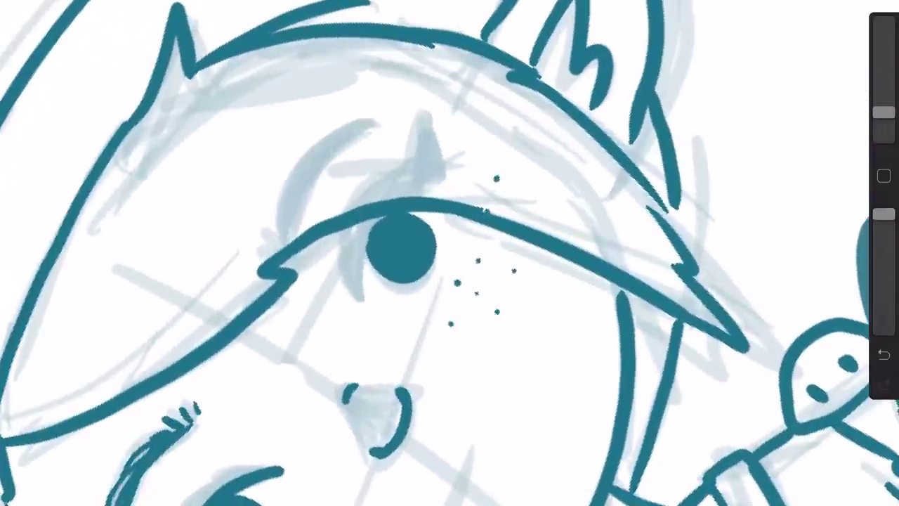
mouse_move(364, 302)
left_mouse_down()
mouse_move(359, 281)
mouse_move(409, 188)
mouse_move(439, 172)
left_mouse_up()
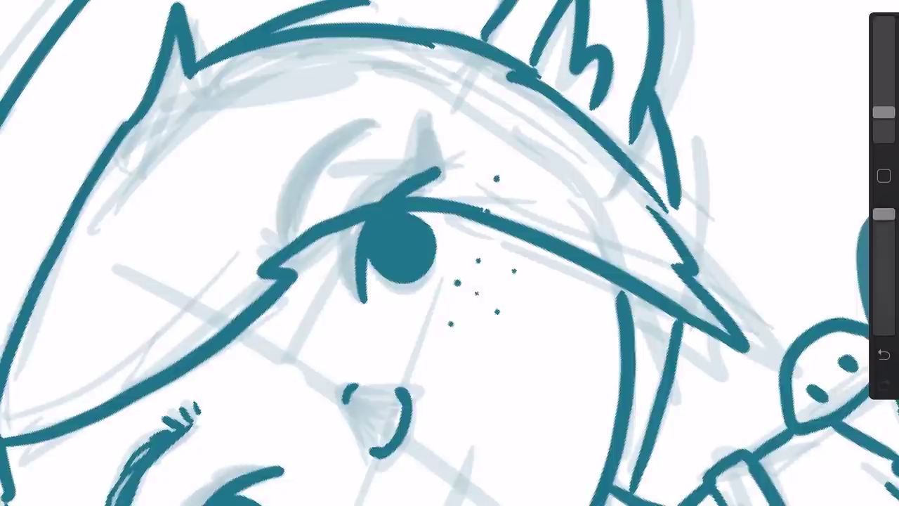
mouse_move(417, 176)
left_mouse_down()
mouse_move(421, 133)
mouse_move(438, 168)
mouse_move(425, 172)
left_mouse_up()
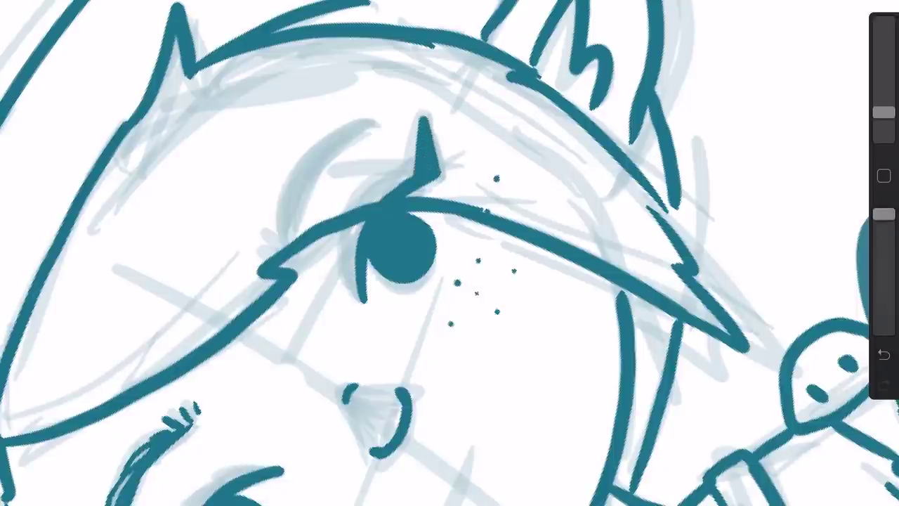
scroll(449, 253, "down", 5)
scroll(449, 253, "up", 3)
key("ctrl+z")
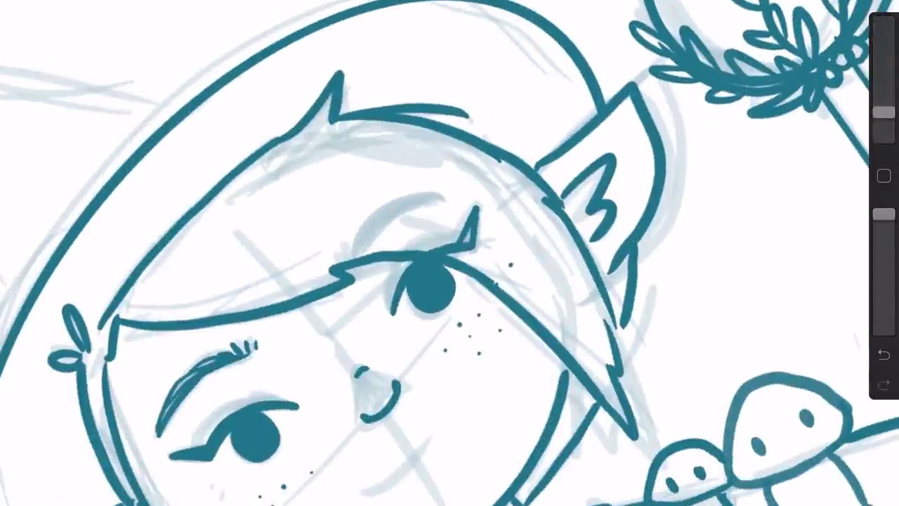
key("ctrl+z")
key("ctrl+z")
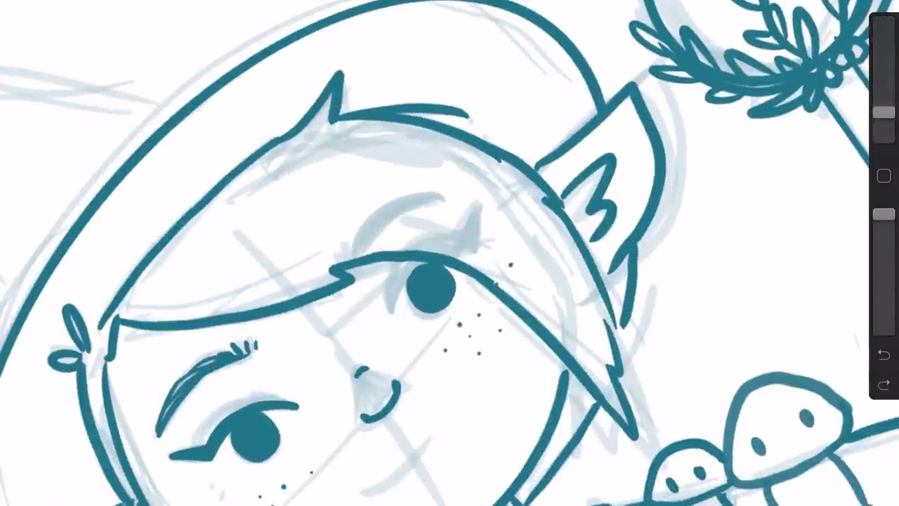
mouse_move(394, 317)
left_mouse_down()
mouse_move(426, 260)
mouse_move(476, 242)
left_mouse_up()
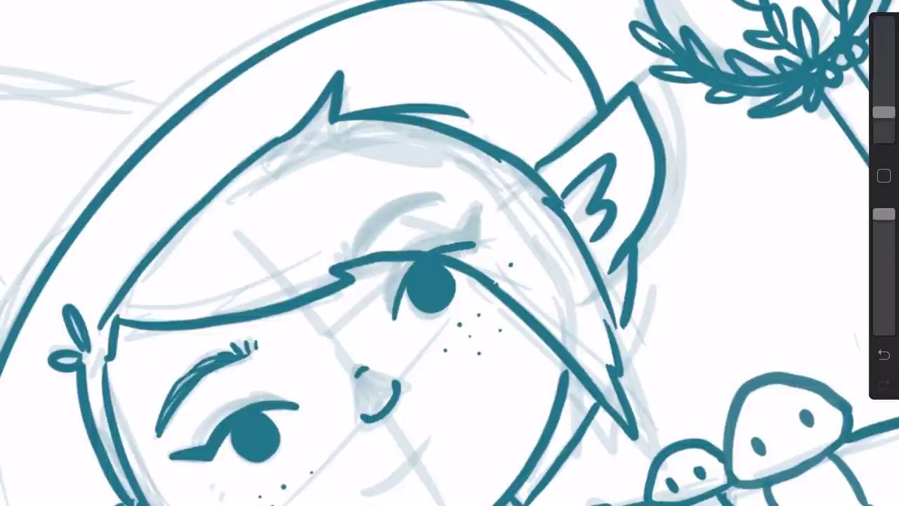
key("ctrl+z")
mouse_move(392, 318)
left_mouse_down()
mouse_move(409, 271)
mouse_move(472, 243)
left_mouse_up()
key("ctrl+z")
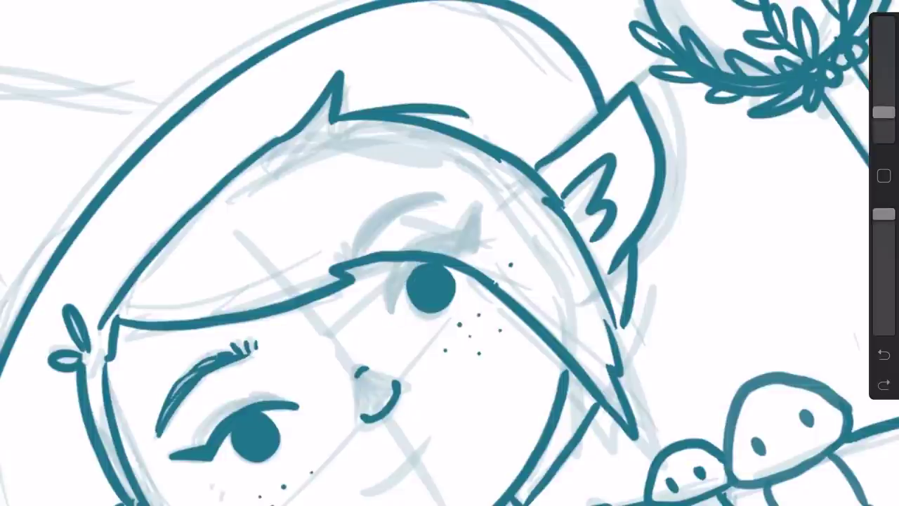
Step: Ink the lid and filled winged lash around the eye beneath the fringe, and extend the other eye's inner lash tip
mouse_move(392, 317)
left_mouse_down()
mouse_move(424, 261)
mouse_move(470, 246)
left_mouse_up()
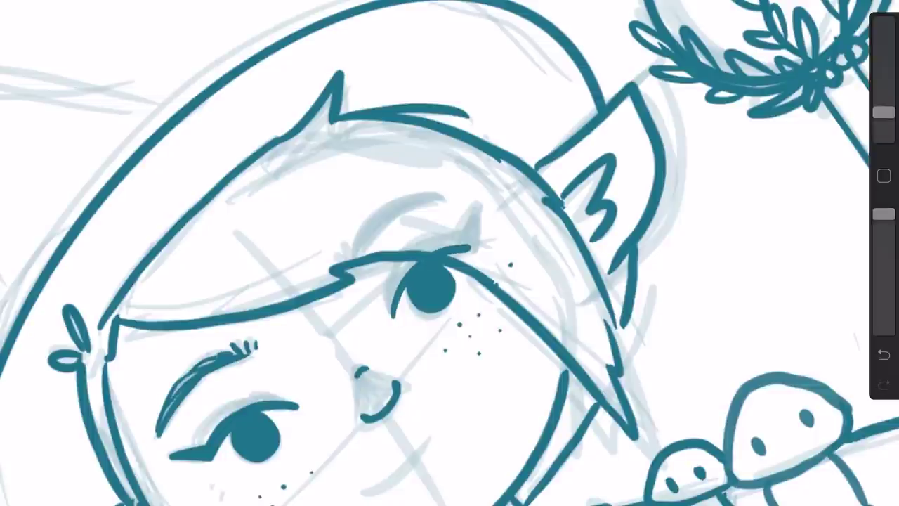
left_click_drag(389, 318, 392, 295)
key("ctrl+z")
left_click_drag(285, 404, 296, 395)
mouse_move(463, 245)
left_mouse_down()
mouse_move(475, 208)
mouse_move(465, 245)
mouse_move(396, 290)
left_mouse_up()
left_click_drag(426, 250, 455, 241)
Step: Ink the arched eyebrow above the eye that sits beneath the elf's swept fringe, with a rough inner end
scroll(449, 252, "down", 5)
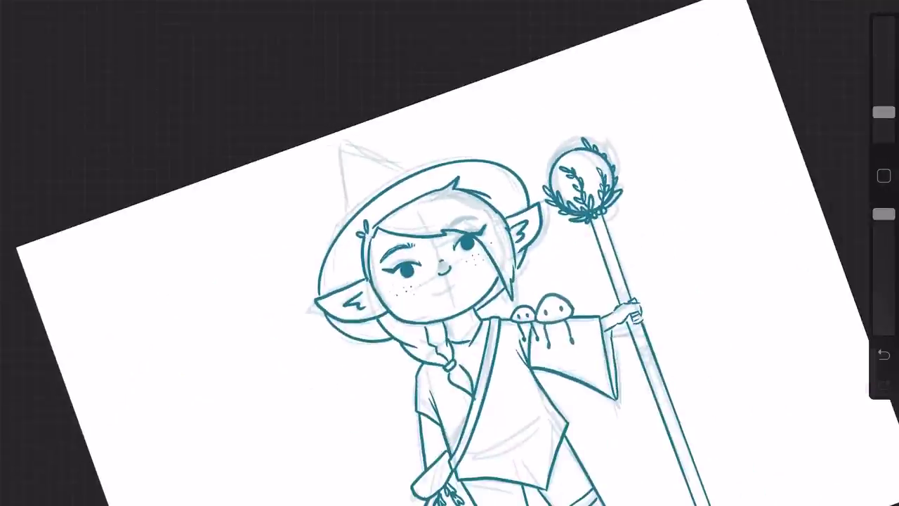
scroll(435, 260, "up", 5)
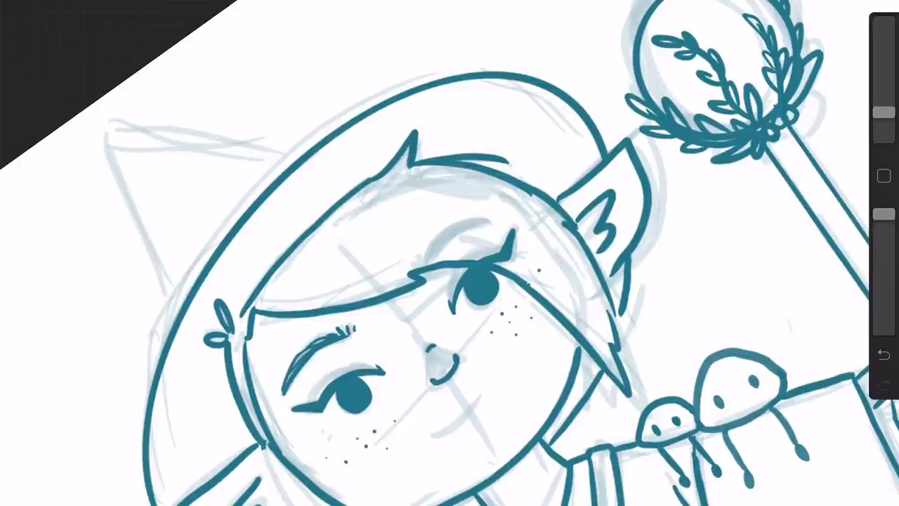
left_click_drag(425, 251, 490, 222)
key("ctrl+z")
mouse_move(425, 265)
left_mouse_down()
mouse_move(455, 230)
mouse_move(487, 223)
left_mouse_up()
mouse_move(412, 266)
left_mouse_down()
mouse_move(448, 230)
mouse_move(479, 222)
left_mouse_up()
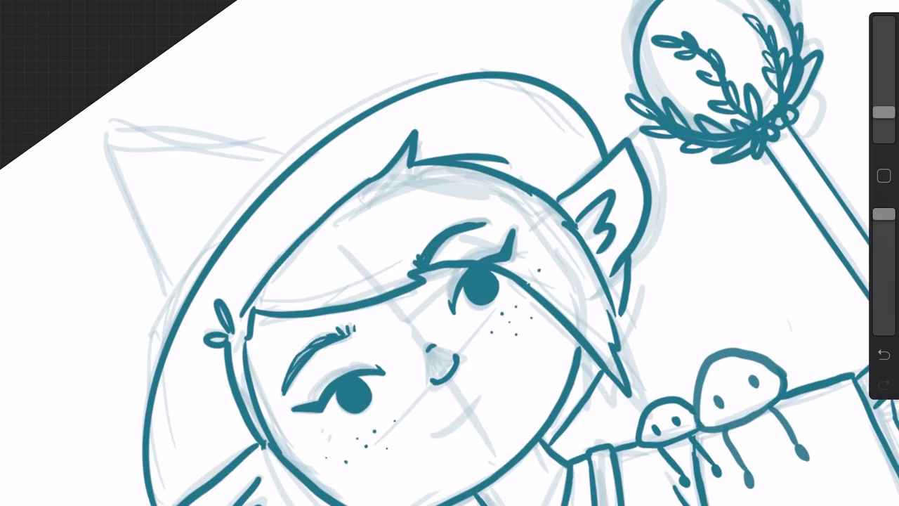
scroll(449, 253, "down", 5)
scroll(449, 253, "up", 5)
scroll(450, 253, "down", 5)
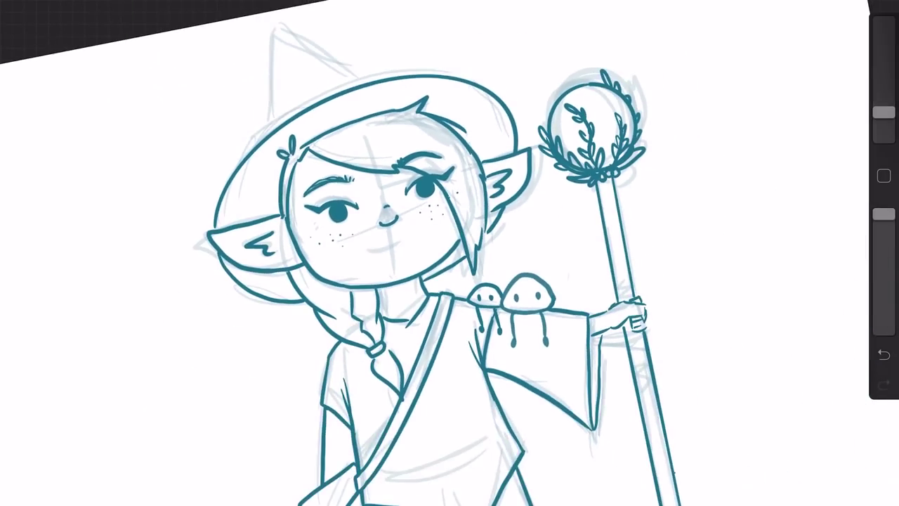
scroll(449, 253, "up", 3)
scroll(449, 252, "down", 5)
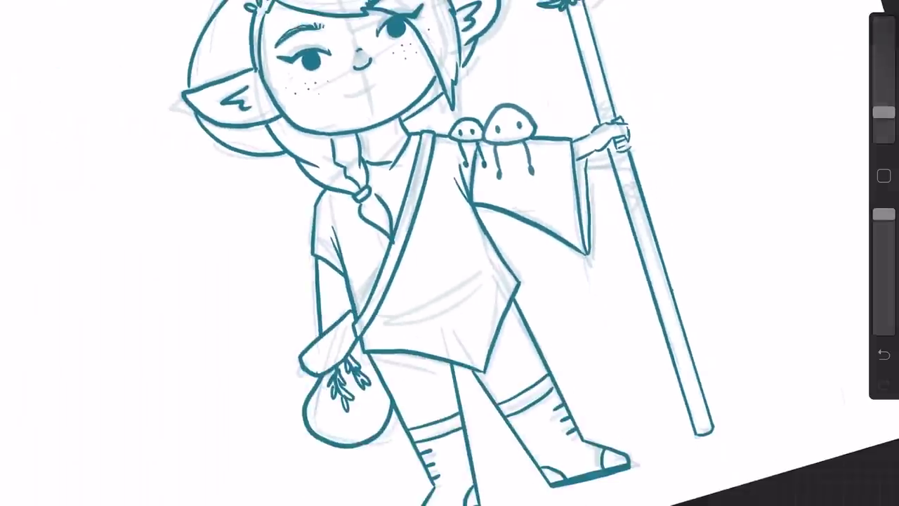
scroll(449, 253, "down", 2)
scroll(450, 253, "up", 2)
scroll(449, 252, "up", 3)
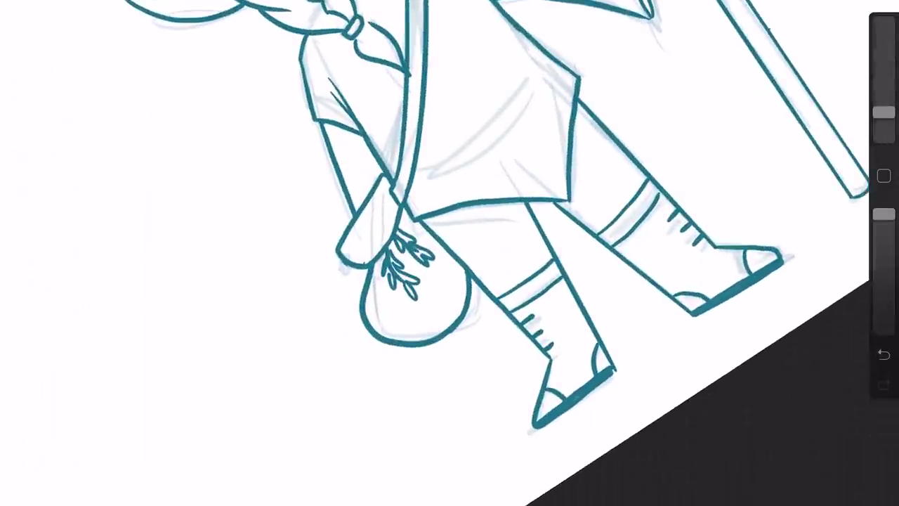
mouse_move(478, 451)
left_mouse_down()
mouse_move(478, 426)
mouse_move(518, 423)
left_mouse_up()
mouse_move(479, 455)
left_mouse_down()
mouse_move(518, 425)
mouse_move(481, 438)
mouse_move(504, 474)
left_mouse_up()
left_click_drag(512, 440, 523, 453)
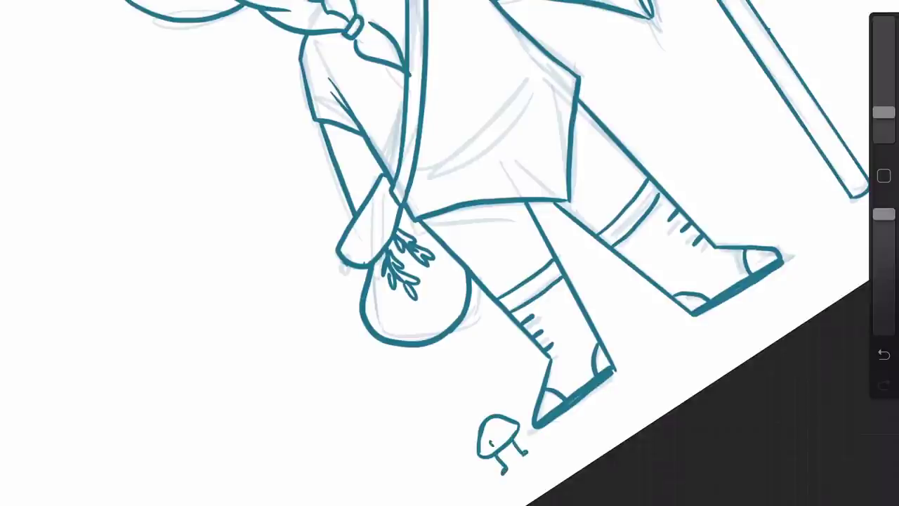
key("ctrl+z")
key("ctrl+z")
key("ctrl+z")
key("ctrl+z")
key("ctrl+z")
key("ctrl+z")
key("ctrl+z")
key("ctrl+z")
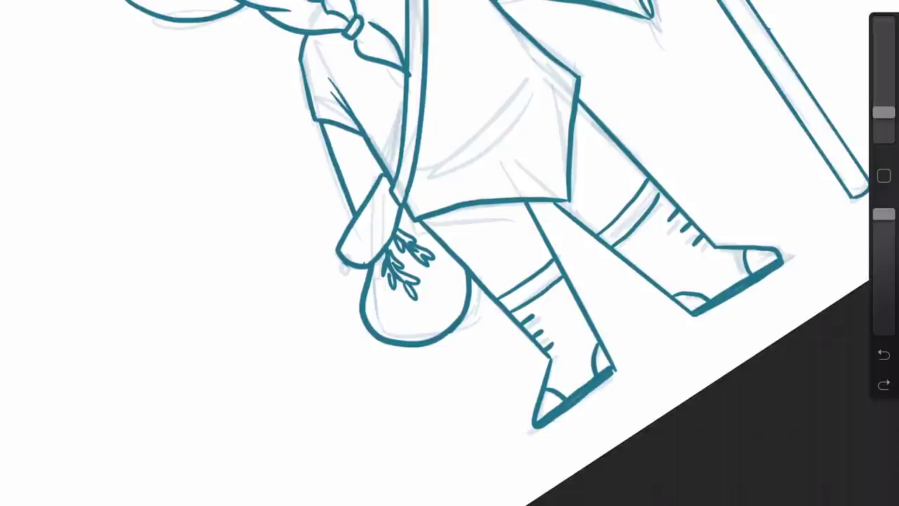
Step: Ink a small mushroom creature with an eye and a thin leg, peeking out behind the heel of the elf's rear boot
scroll(450, 253, "up", 3)
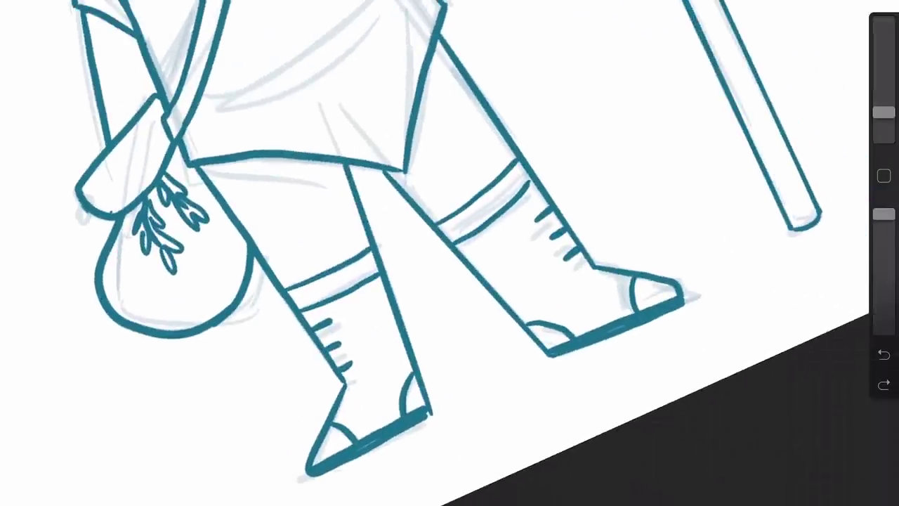
mouse_move(507, 310)
left_mouse_down()
mouse_move(492, 326)
mouse_move(491, 346)
mouse_move(526, 339)
mouse_move(520, 370)
left_mouse_up()
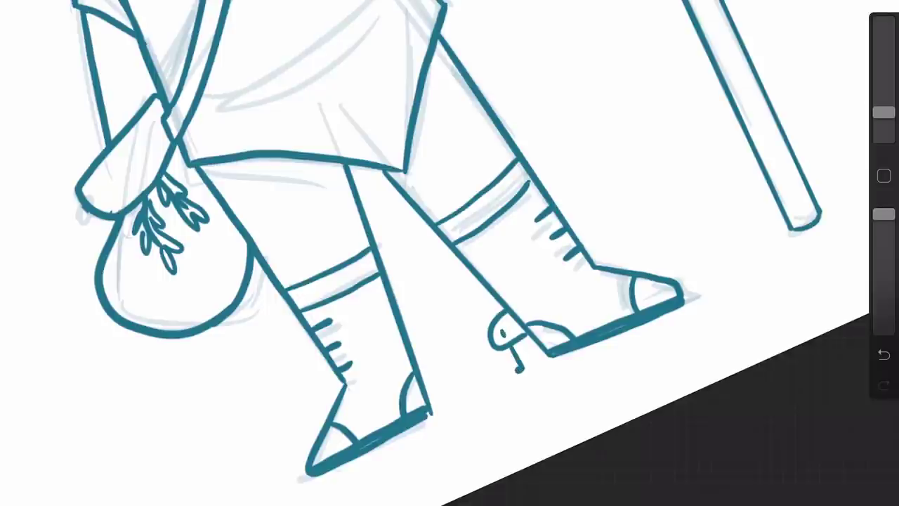
scroll(450, 252, "down", 5)
scroll(449, 253, "up", 5)
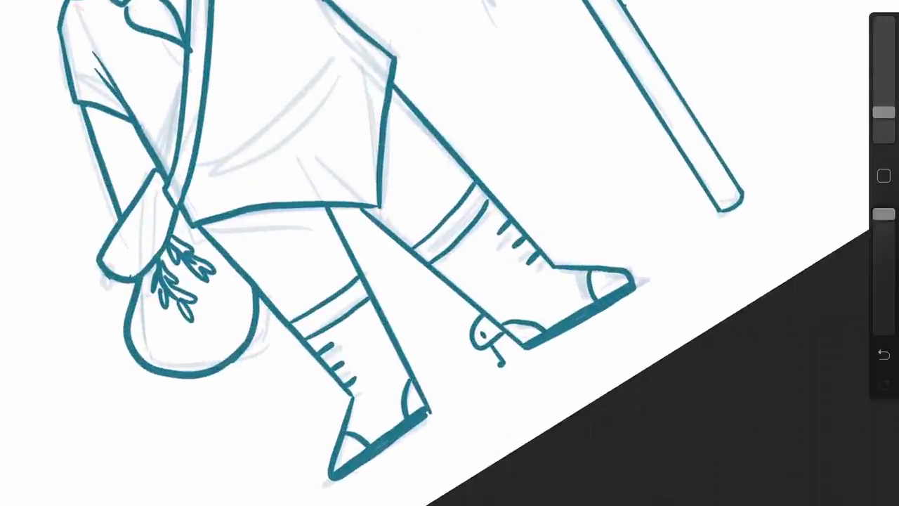
scroll(449, 253, "down", 2)
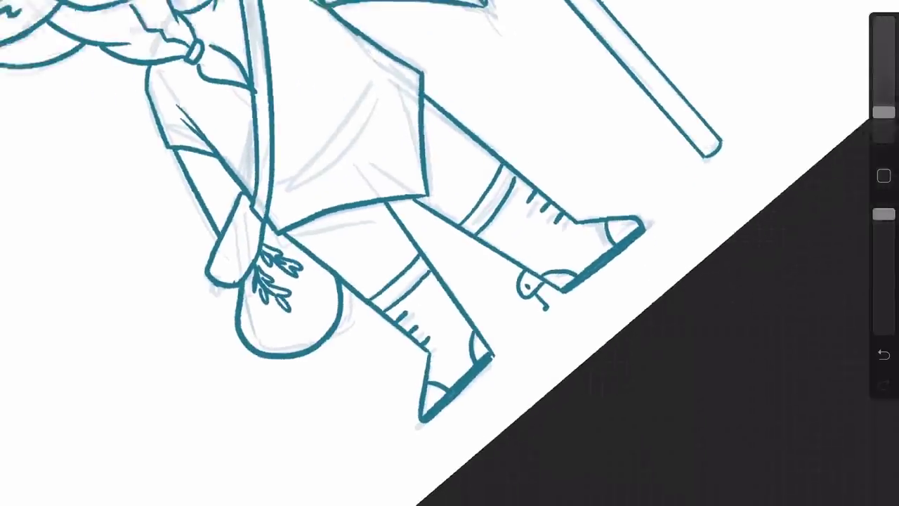
mouse_move(359, 444)
left_mouse_down()
mouse_move(383, 414)
mouse_move(392, 431)
mouse_move(360, 443)
left_mouse_up()
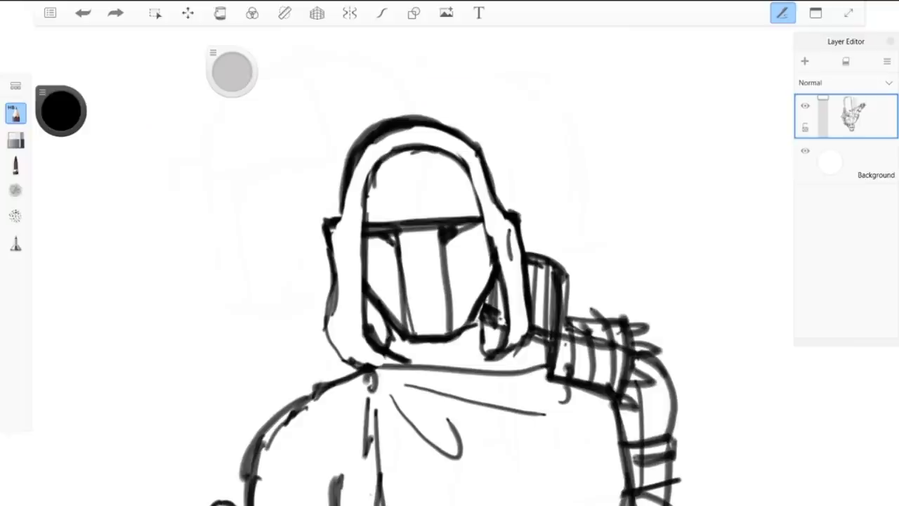
Step: Switch to the archer drawing in Sketchbook and hatch the gaps between hood and mask, darkening the hood's inner edge under the chin
key("ctrl+z")
key("ctrl+y")
key("ctrl+y")
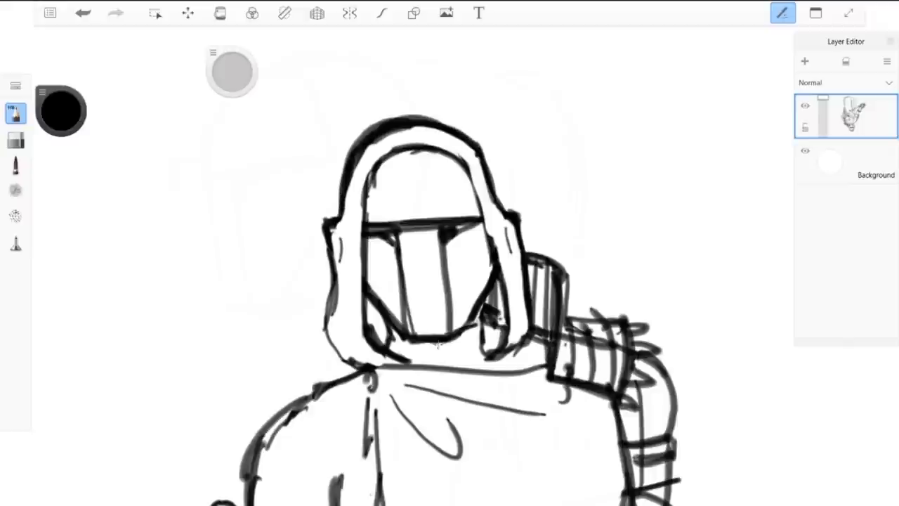
mouse_move(486, 357)
left_mouse_down()
mouse_move(521, 345)
mouse_move(515, 337)
mouse_move(492, 354)
mouse_move(505, 288)
left_mouse_up()
mouse_move(386, 350)
left_mouse_down()
mouse_move(391, 322)
mouse_move(379, 306)
left_mouse_up()
left_click_drag(366, 335, 371, 300)
left_click_drag(394, 357, 421, 363)
mouse_move(402, 352)
left_mouse_down()
mouse_move(423, 363)
mouse_move(487, 358)
mouse_move(476, 358)
left_mouse_up()
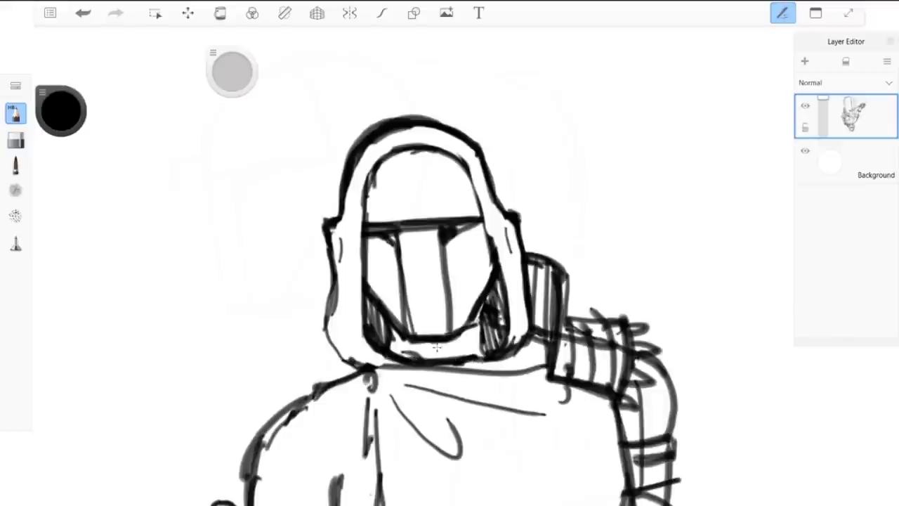
Step: Thicken the hood's outer outline along the cheek and across the lower edge above the cape
left_click_drag(328, 321, 356, 368)
left_click_drag(330, 313, 333, 324)
left_click_drag(333, 277, 338, 342)
left_click_drag(334, 258, 336, 270)
mouse_move(338, 347)
left_mouse_down()
mouse_move(392, 366)
mouse_move(531, 366)
left_mouse_up()
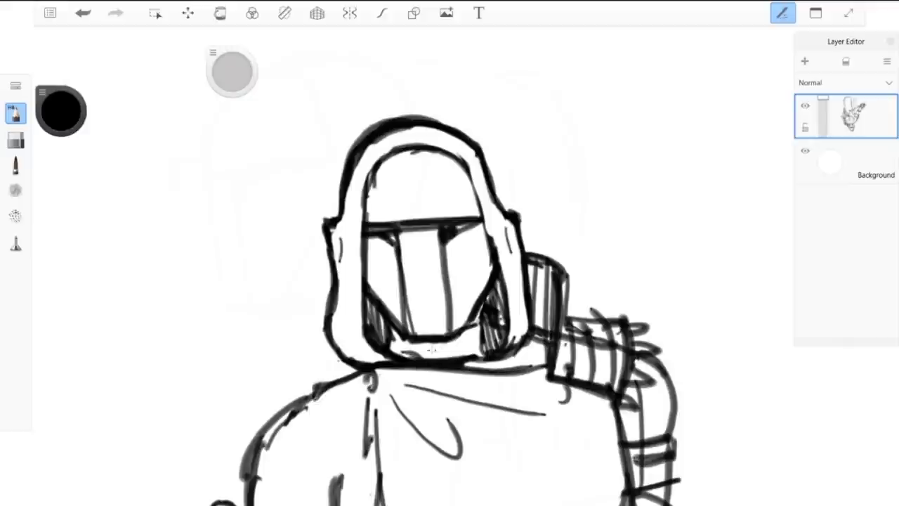
Step: Extend the pointed lower end of the archer's hip quiver, darken its outer edge, and thicken the body line above it
scroll(382, 277, "down", 5)
scroll(349, 247, "down", 4)
scroll(303, 401, "up", 3)
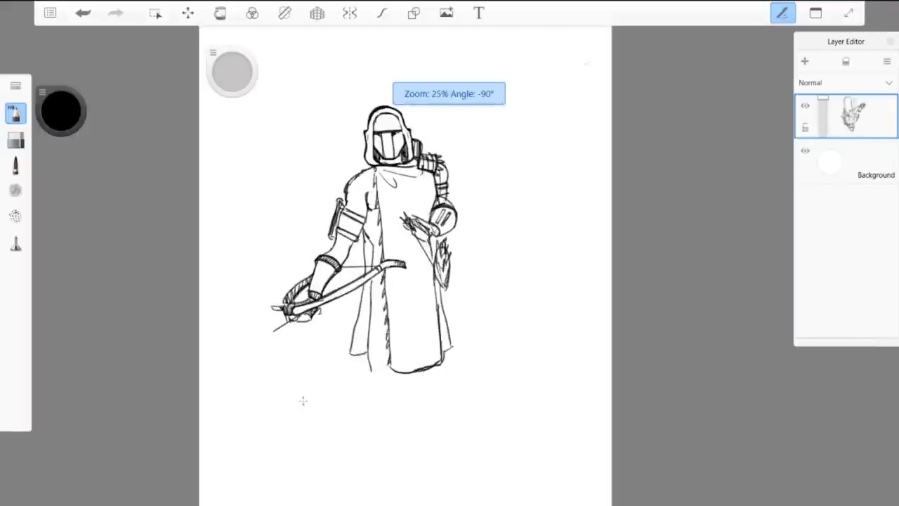
scroll(538, 221, "up", 4)
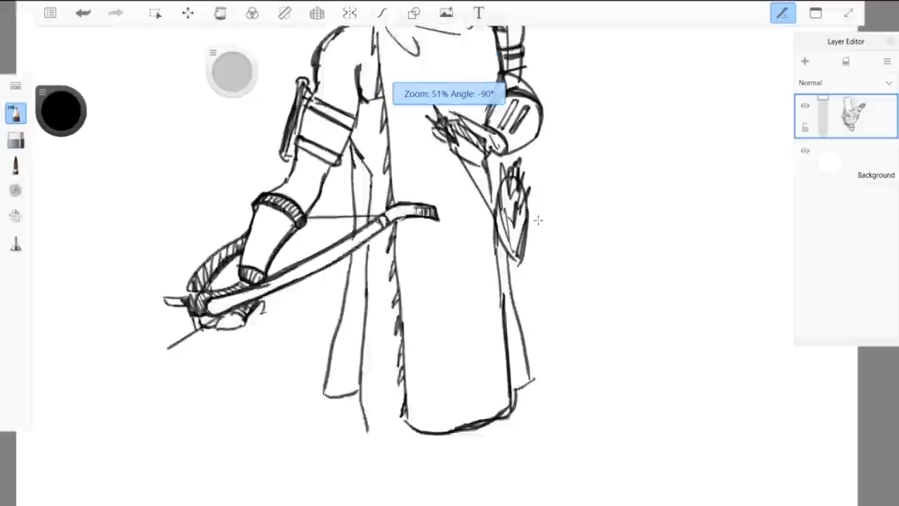
mouse_move(516, 268)
left_mouse_down()
mouse_move(507, 309)
mouse_move(523, 271)
left_mouse_up()
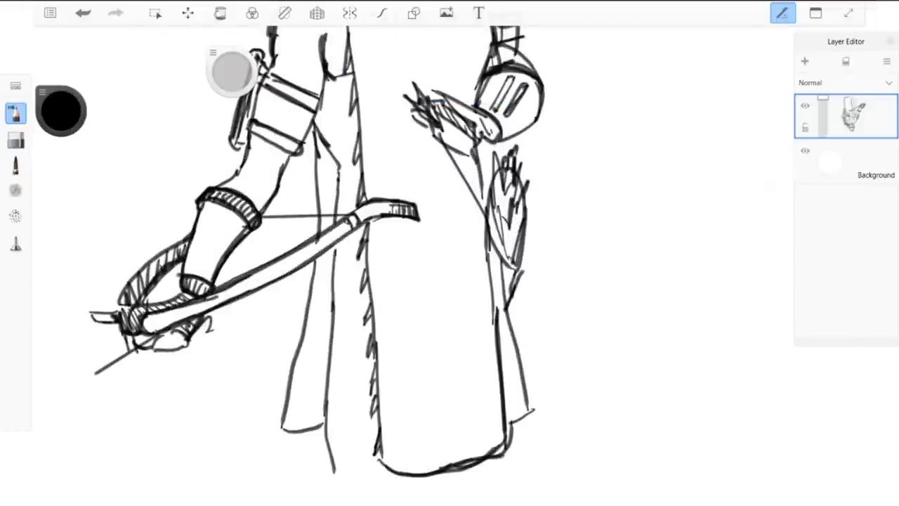
left_click_drag(527, 214, 521, 276)
left_click_drag(483, 211, 477, 148)
left_click_drag(486, 216, 479, 153)
Step: Hatch the underside of the archer's bent forearm from near the round elbow pad to its jagged end
scroll(459, 274, "up", 4)
scroll(461, 385, "up", 2)
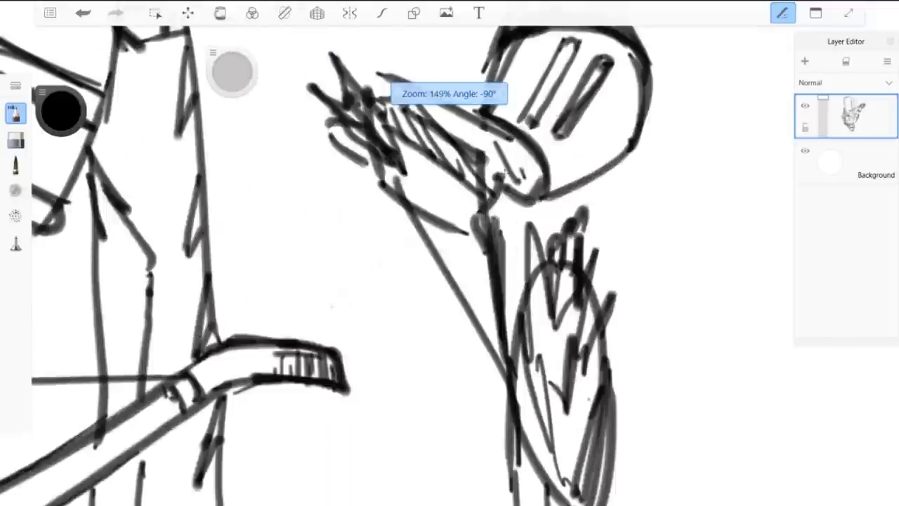
left_click_drag(455, 186, 450, 218)
left_click_drag(426, 160, 427, 210)
left_click_drag(401, 142, 401, 194)
scroll(424, 94, "down", 1)
left_click_drag(373, 151, 390, 163)
left_click_drag(350, 119, 375, 159)
left_click_drag(342, 111, 360, 152)
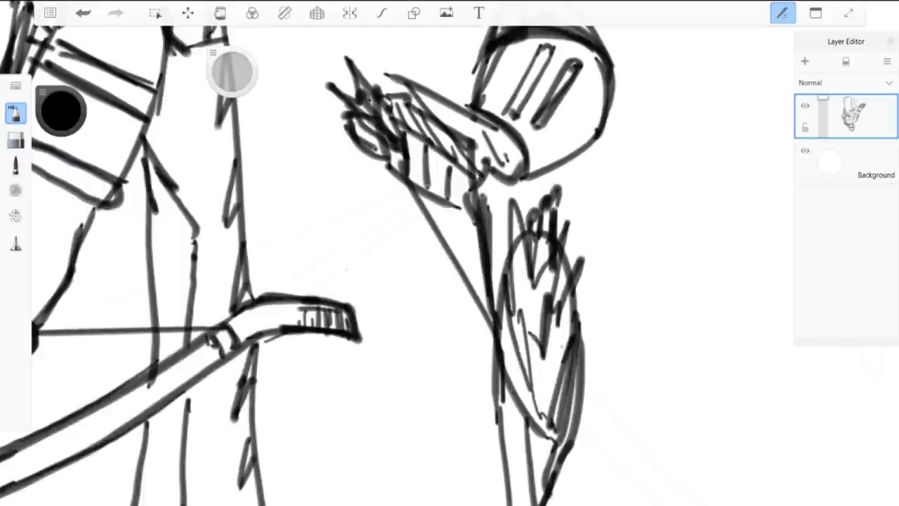
scroll(401, 168, "down", 5)
scroll(170, 219, "up", 5)
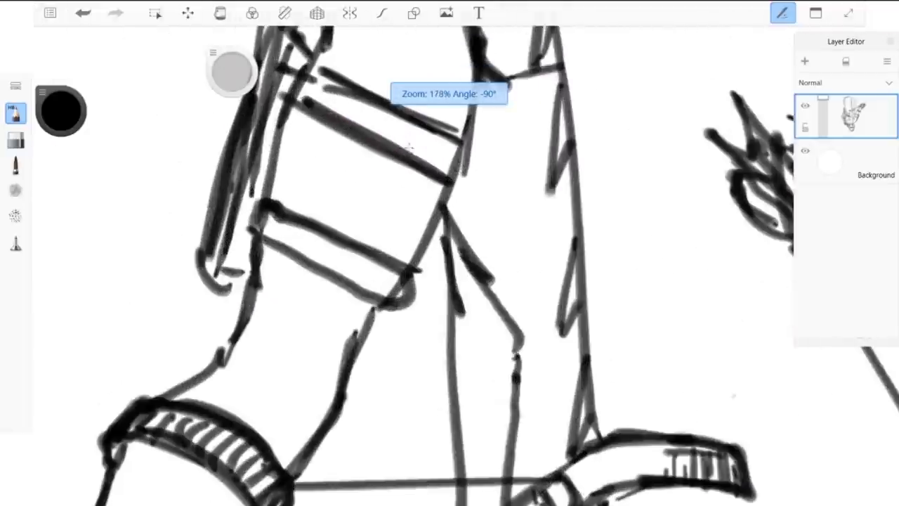
Step: Fill the lower and upper armbands of the hooded figure with short dark hatch strokes
mouse_move(275, 217)
left_mouse_down()
mouse_move(279, 244)
mouse_move(311, 261)
left_mouse_up()
mouse_move(327, 236)
left_mouse_down()
mouse_move(324, 268)
mouse_move(345, 279)
left_mouse_up()
mouse_move(360, 252)
left_mouse_down()
mouse_move(357, 285)
mouse_move(368, 290)
left_mouse_up()
mouse_move(380, 261)
left_mouse_down()
mouse_move(378, 293)
mouse_move(389, 298)
left_mouse_up()
mouse_move(449, 135)
left_mouse_down()
mouse_move(447, 175)
mouse_move(429, 167)
left_mouse_up()
mouse_move(423, 128)
left_mouse_down()
mouse_move(421, 163)
mouse_move(412, 159)
left_mouse_up()
left_click_drag(405, 124, 403, 154)
left_click_drag(396, 118, 393, 149)
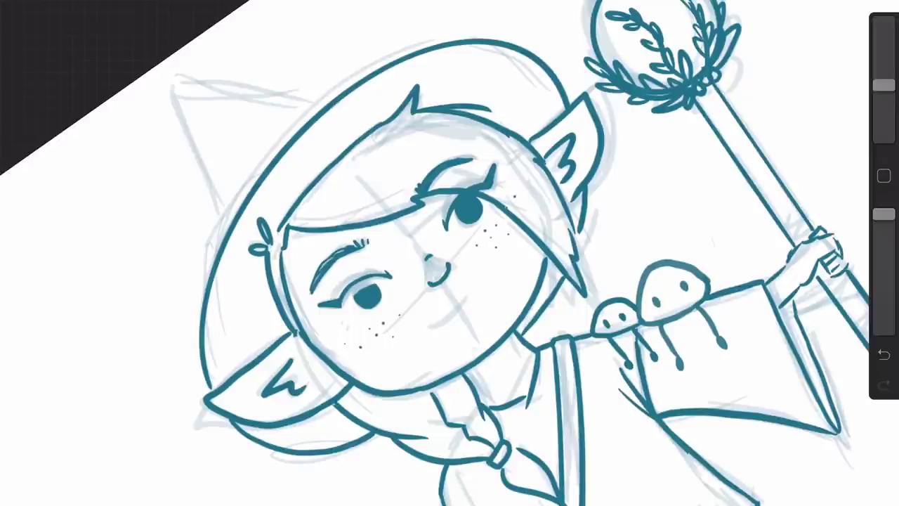
Step: Switch to Procreate and refine the eyelid contour of the elf's eye under the fringe with a smaller brush
mouse_move(453, 220)
left_mouse_down()
mouse_move(456, 205)
mouse_move(485, 189)
left_mouse_up()
left_click_drag(883, 85, 883, 112)
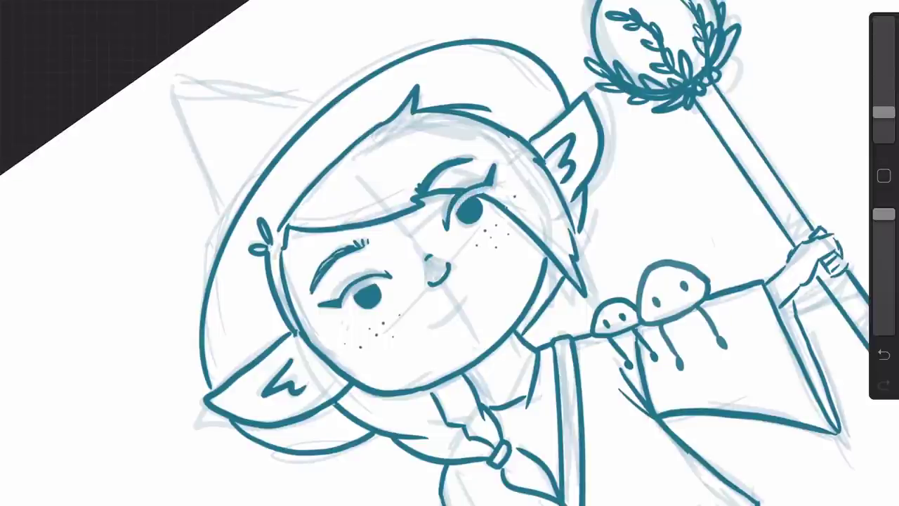
left_click_drag(463, 186, 484, 182)
key("ctrl+z")
mouse_move(447, 219)
left_mouse_down()
mouse_move(486, 181)
mouse_move(478, 201)
left_mouse_up()
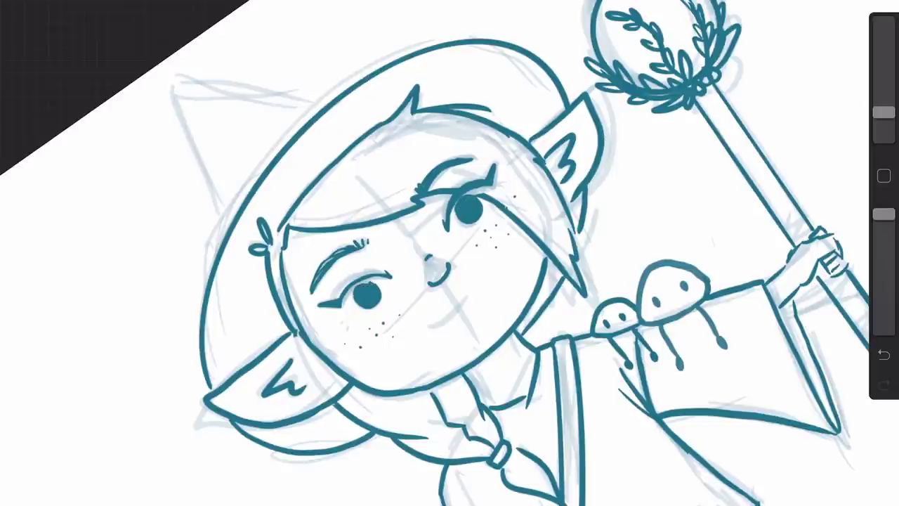
Step: Refine the upper eyelid and lash line of the elf's other eye, farther from the staff
mouse_move(357, 285)
left_mouse_down()
mouse_move(375, 284)
mouse_move(355, 281)
left_mouse_up()
scroll(449, 253, "down", 5)
scroll(449, 252, "up", 8)
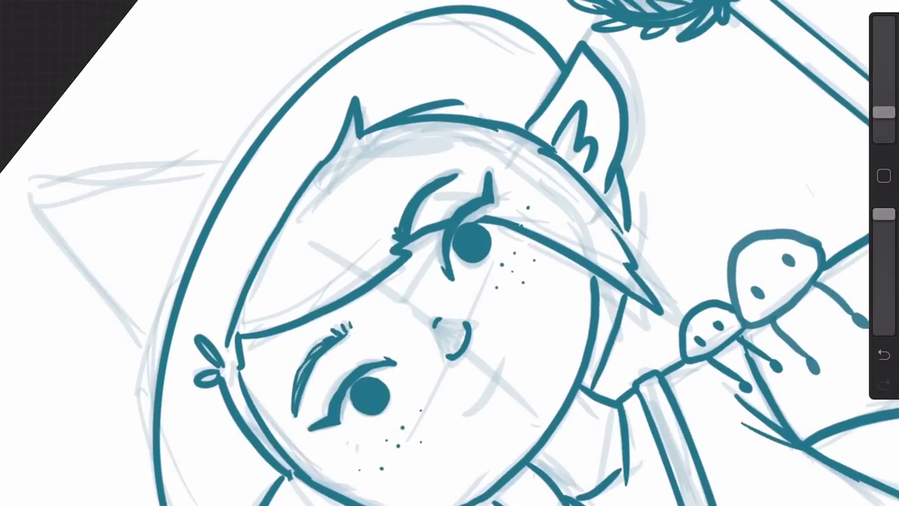
scroll(449, 252, "down", 5)
scroll(449, 253, "up", 5)
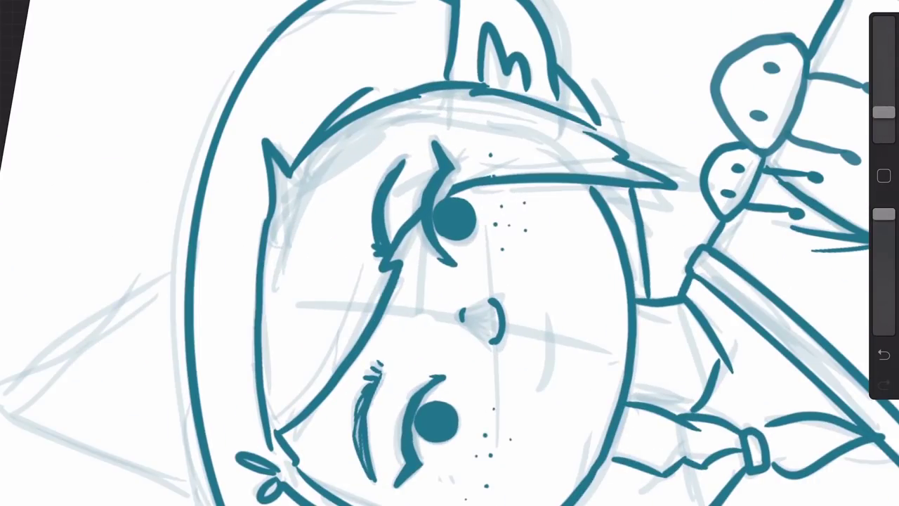
left_click_drag(419, 458, 413, 418)
scroll(449, 253, "down", 5)
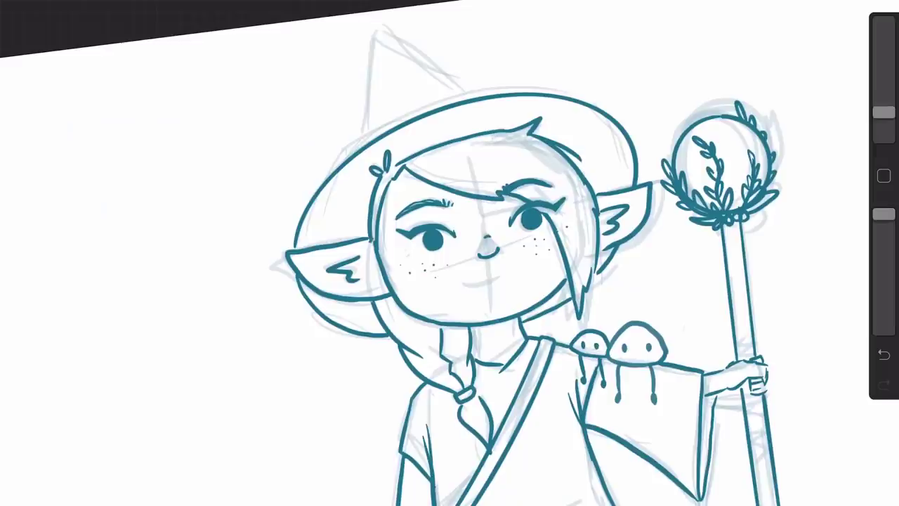
Step: Add a new layer above Layer 1 and paint the braid and its tip light blue with a larger brush
scroll(449, 252, "up", 5)
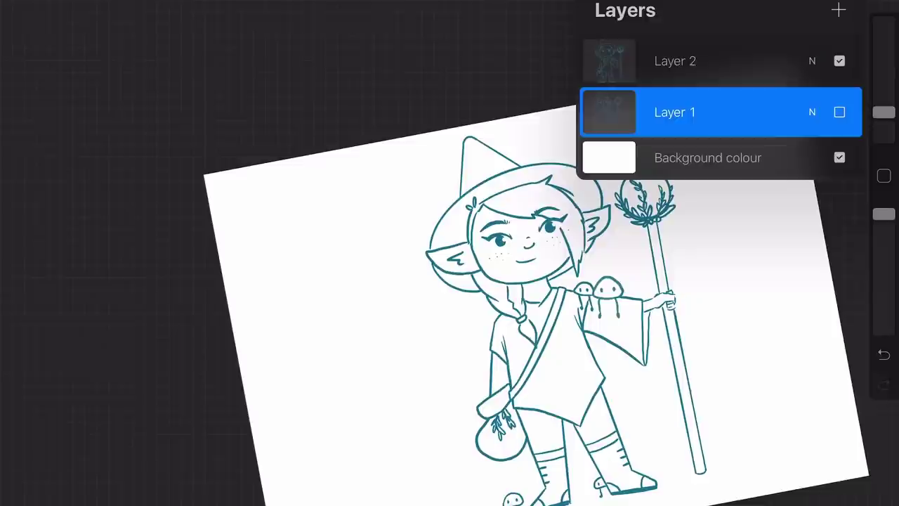
left_click(836, 10)
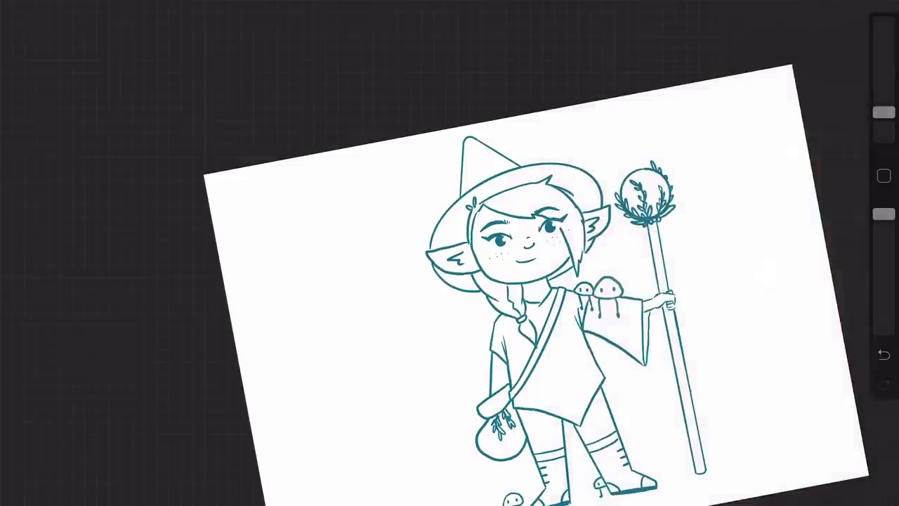
scroll(449, 253, "up", 3)
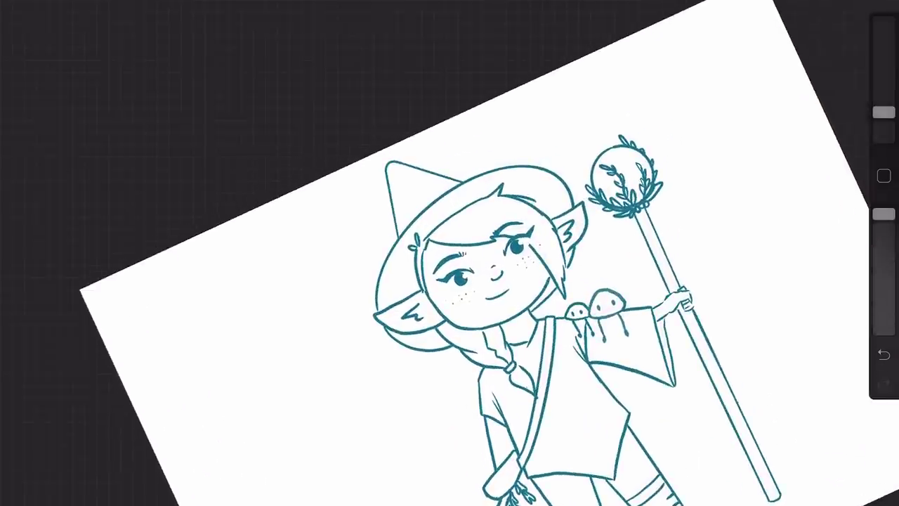
left_click_drag(883, 112, 884, 94)
mouse_move(449, 335)
left_mouse_down()
mouse_move(497, 364)
mouse_move(472, 332)
mouse_move(494, 355)
left_mouse_up()
mouse_move(496, 357)
left_mouse_down()
mouse_move(504, 362)
mouse_move(504, 347)
left_mouse_up()
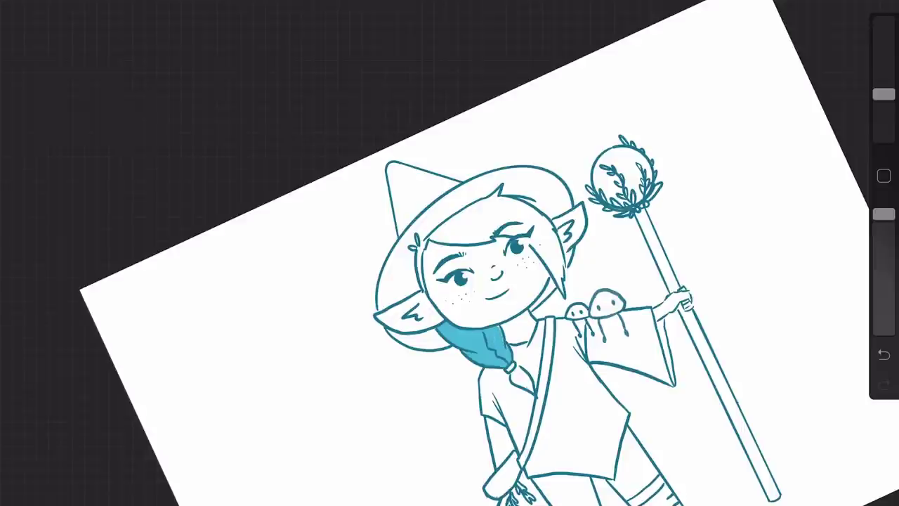
left_click_drag(513, 373, 530, 383)
Step: Paint the swept fringe light blue from the temple up to the hat brim and eyebrow
left_click_drag(680, 301, 696, 79)
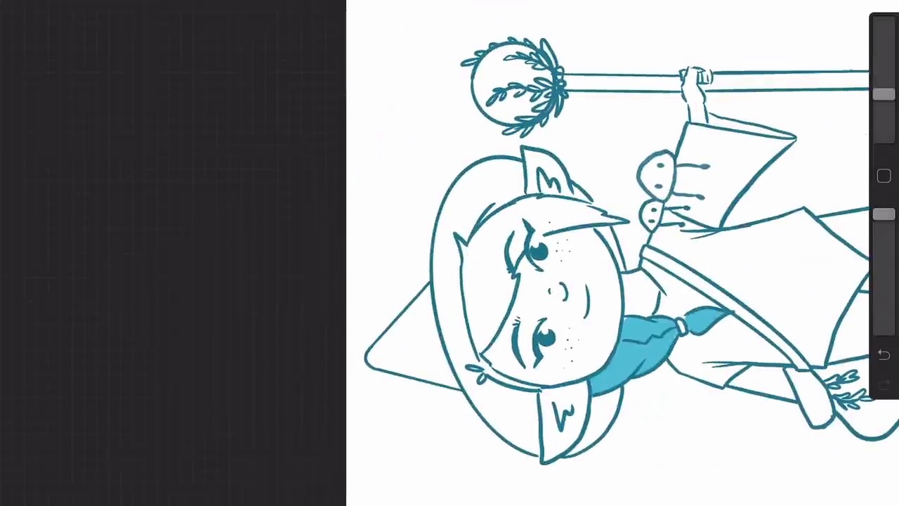
mouse_move(472, 351)
left_mouse_down()
mouse_move(495, 326)
mouse_move(507, 289)
mouse_move(491, 314)
mouse_move(472, 314)
mouse_move(462, 242)
left_mouse_up()
mouse_move(471, 272)
left_mouse_down()
mouse_move(469, 239)
mouse_move(483, 228)
left_mouse_up()
mouse_move(480, 313)
left_mouse_down()
mouse_move(470, 254)
mouse_move(484, 272)
mouse_move(511, 281)
left_mouse_up()
left_click_drag(503, 321, 524, 237)
left_click_drag(497, 281, 504, 262)
left_click_drag(510, 257, 524, 234)
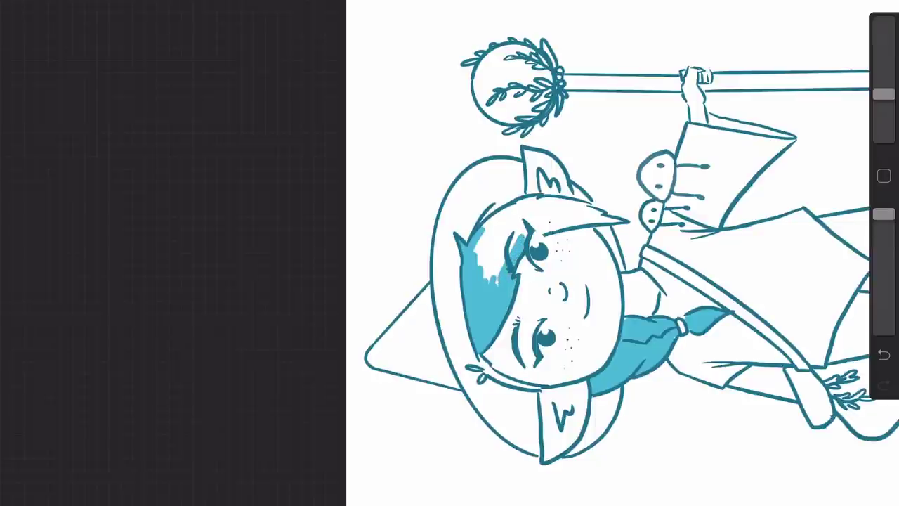
left_click_drag(496, 284, 505, 261)
left_click_drag(510, 254, 523, 230)
left_click_drag(490, 283, 504, 250)
left_click_drag(511, 250, 527, 226)
left_click_drag(486, 278, 510, 233)
left_click_drag(486, 275, 513, 221)
left_click_drag(479, 262, 508, 219)
mouse_move(485, 233)
left_mouse_down()
mouse_move(509, 207)
mouse_move(519, 250)
left_mouse_up()
Step: Paint the long side strand light blue and fill the remaining gap between it and the fringe
left_click_drag(508, 193, 549, 336)
mouse_move(544, 280)
left_mouse_down()
mouse_move(547, 327)
mouse_move(554, 309)
left_mouse_up()
left_click_drag(533, 226, 555, 297)
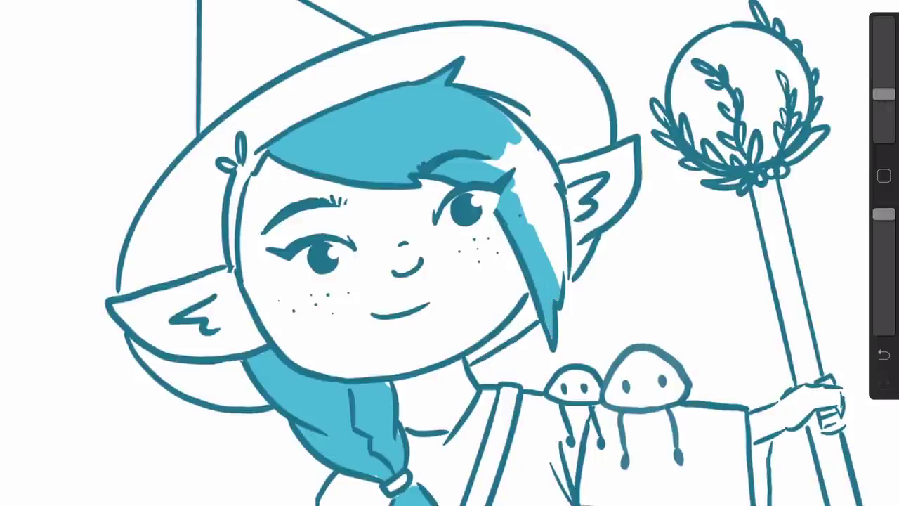
mouse_move(542, 243)
left_mouse_down()
mouse_move(560, 287)
mouse_move(552, 218)
mouse_move(528, 250)
mouse_move(513, 162)
mouse_move(490, 164)
mouse_move(543, 221)
mouse_move(513, 146)
left_mouse_up()
left_click_drag(536, 171, 552, 210)
mouse_move(521, 145)
left_mouse_down()
mouse_move(563, 239)
mouse_move(514, 122)
left_mouse_up()
scroll(449, 253, "down", 2)
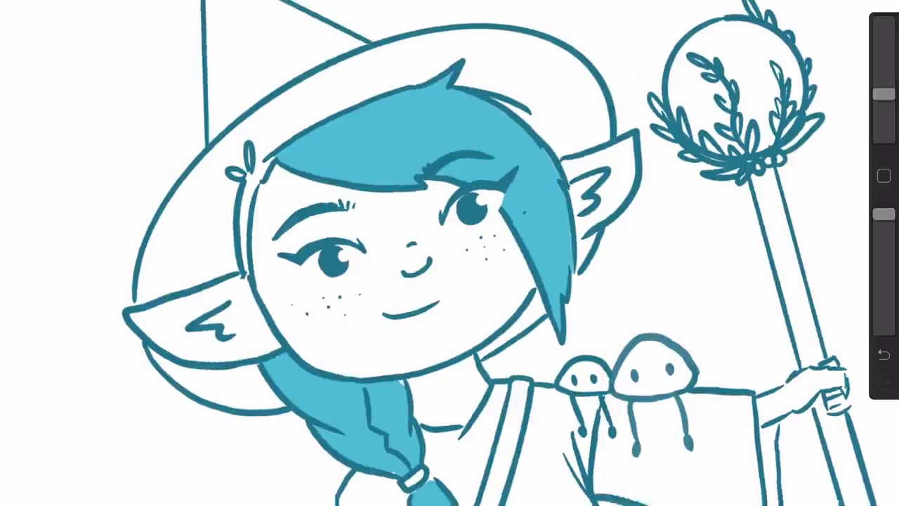
Step: Pick a muted grey-purple palette swatch and paint the narrow hair strip along the temple beside the leaf ornament
key("c")
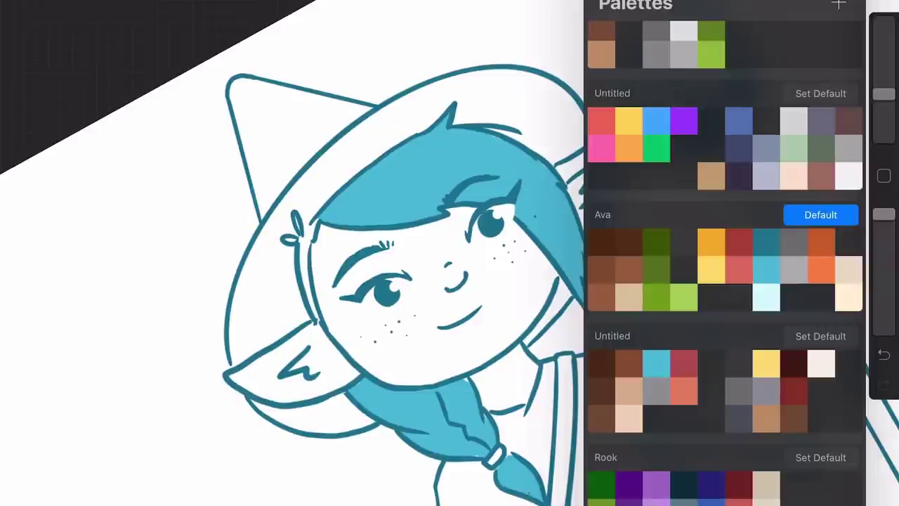
left_click(766, 149)
left_click(313, 309)
left_click_drag(315, 318, 308, 226)
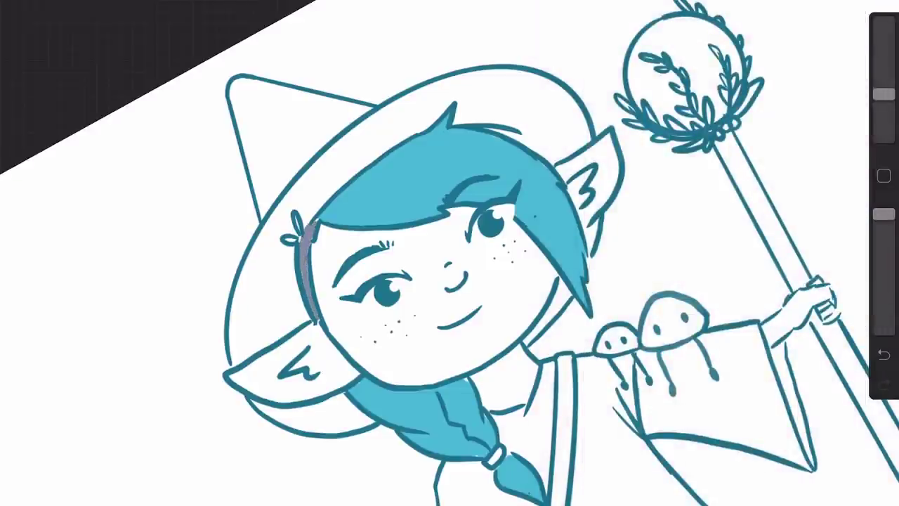
scroll(449, 253, "down", 3)
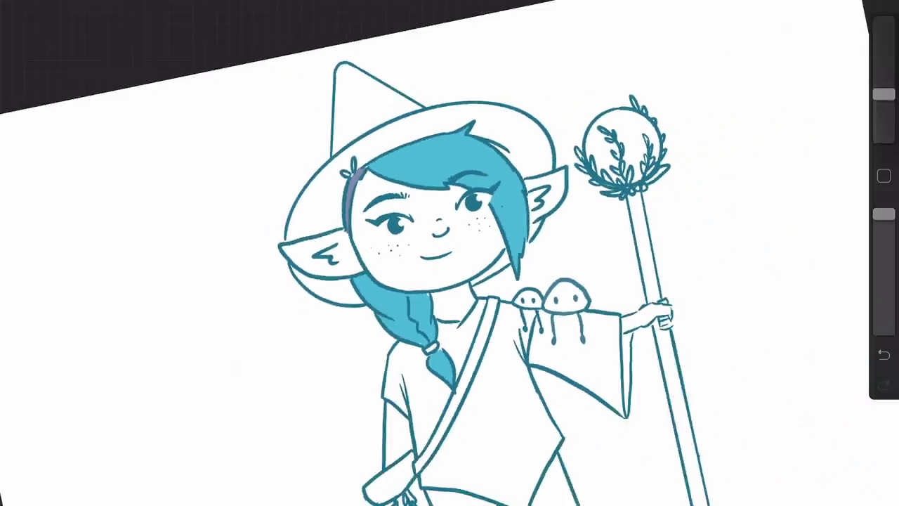
Step: Pick a pale peach palette swatch and paint the neck and the lower part of the face
left_click(882, 2)
left_click(792, 175)
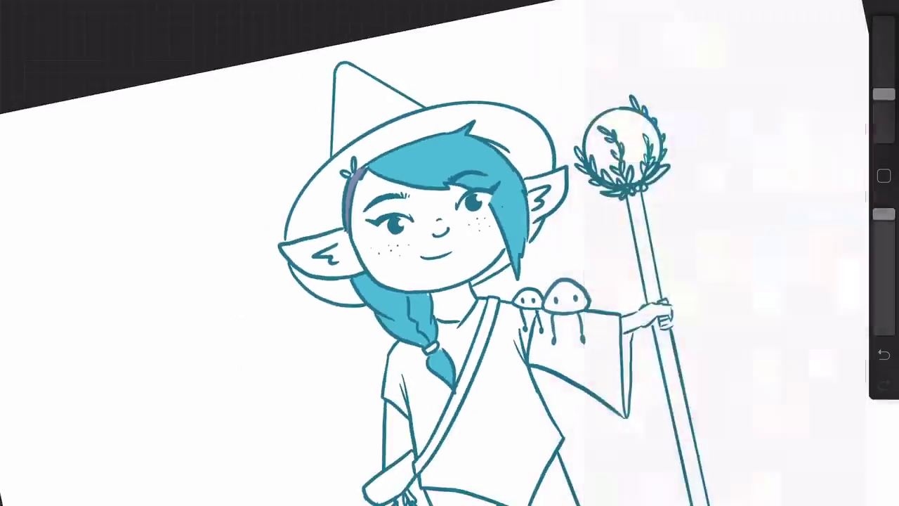
mouse_move(442, 301)
left_mouse_down()
mouse_move(435, 316)
mouse_move(469, 290)
left_mouse_up()
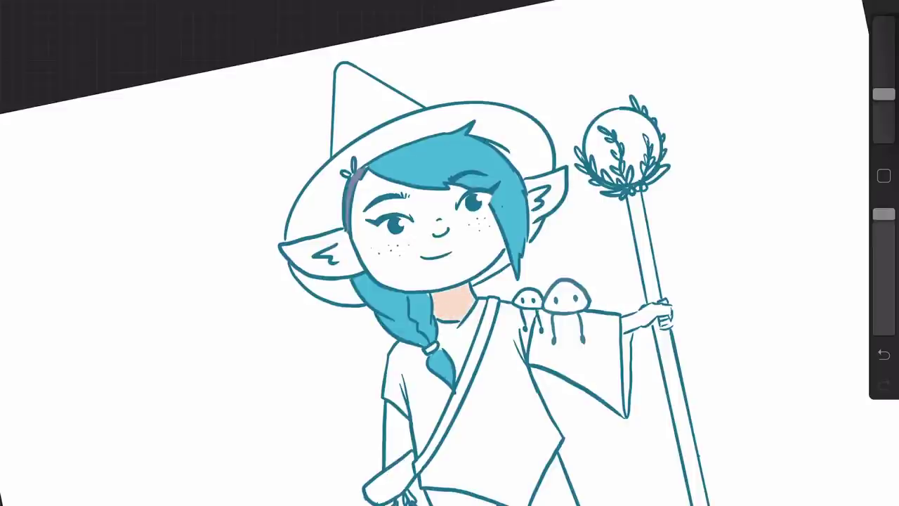
mouse_move(441, 273)
left_mouse_down()
mouse_move(404, 282)
mouse_move(434, 288)
mouse_move(390, 284)
mouse_move(363, 249)
mouse_move(395, 274)
mouse_move(404, 253)
mouse_move(421, 270)
left_mouse_up()
Step: Set the line art on Layer 2 as the reference layer and make Layer 3 active again
left_click(839, 1)
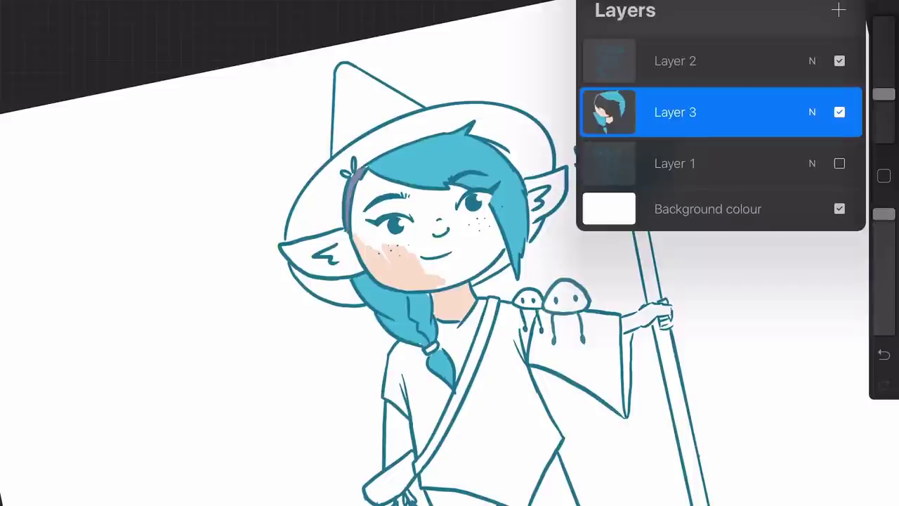
left_click(676, 61)
left_click(609, 61)
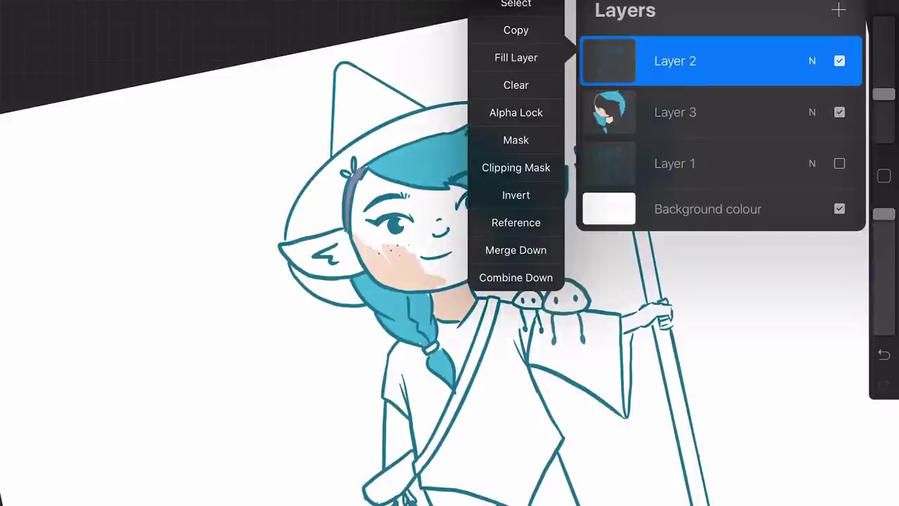
left_click(516, 223)
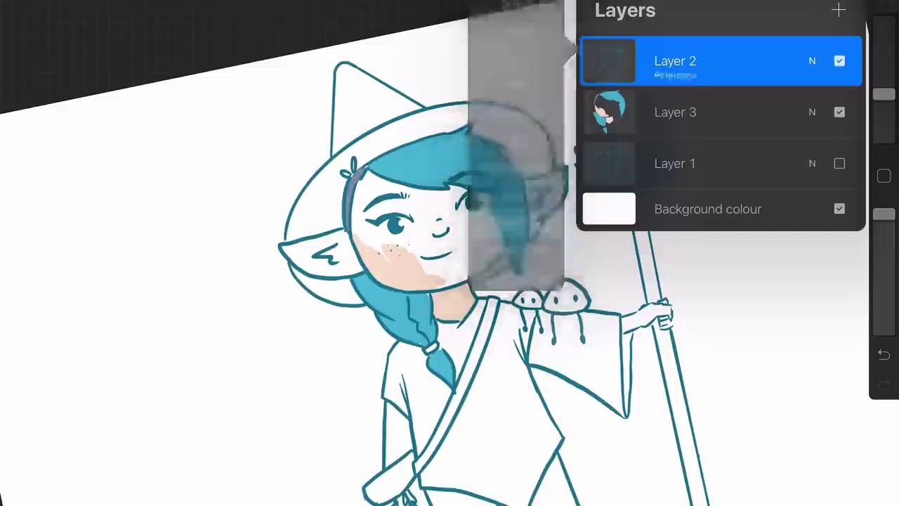
left_click(675, 112)
Step: Try to flood-fill the face on Layer 3 with the pale peach colour and undo the fill
left_click_drag(878, 1, 447, 254)
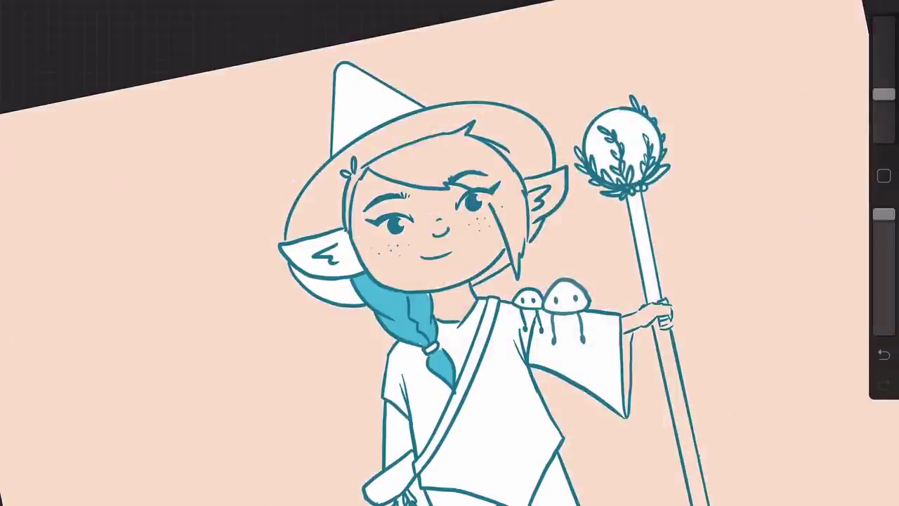
key("ctrl+z")
Step: Continue painting the skin pale peach by hand, using a larger brush
scroll(449, 253, "up", 3)
mouse_move(358, 339)
left_mouse_down()
mouse_move(334, 342)
mouse_move(316, 330)
left_mouse_up()
left_click_drag(884, 94, 884, 84)
left_click_drag(321, 342, 294, 309)
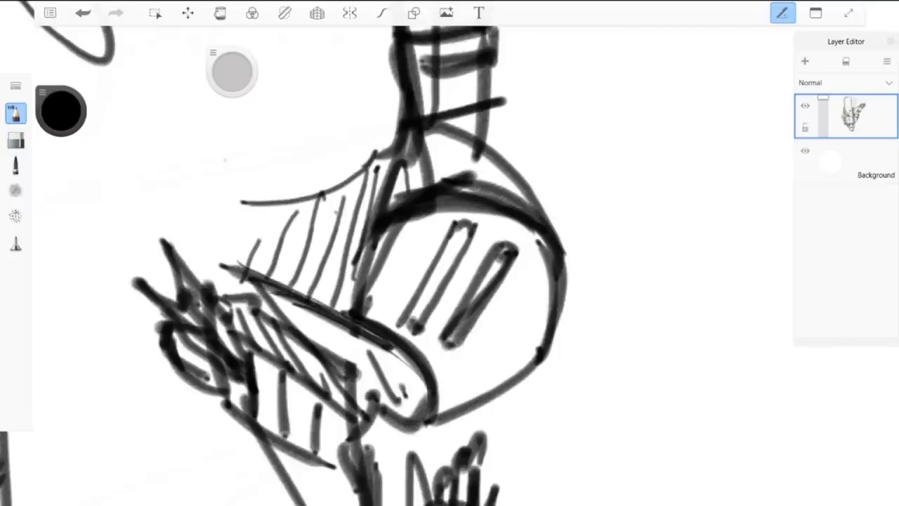
Step: Switch to SketchBook and thicken the outlines of the bent arm's forearm and rounded elbow guard, adding inner contour strokes
mouse_move(246, 275)
left_mouse_down()
mouse_move(226, 289)
mouse_move(244, 272)
mouse_move(372, 333)
mouse_move(435, 417)
mouse_move(375, 401)
mouse_move(416, 360)
left_mouse_up()
left_click_drag(376, 413, 348, 434)
scroll(436, 230, "down", 3)
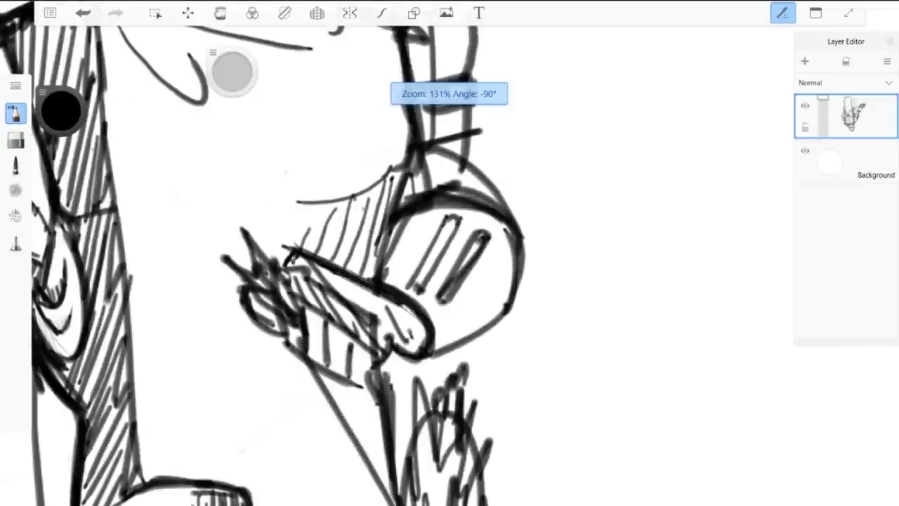
scroll(642, 269, "up", 4)
scroll(790, 242, "down", 3)
scroll(509, 191, "up", 1)
scroll(509, 191, "down", 1)
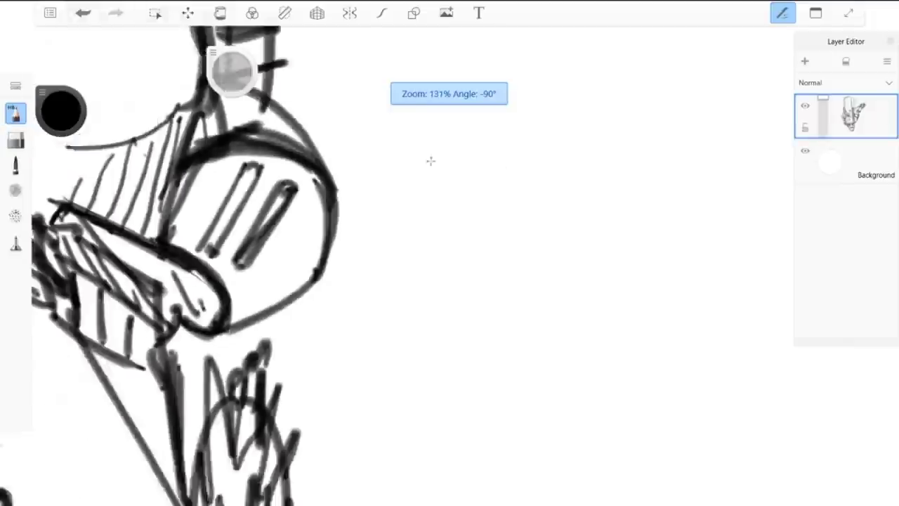
scroll(429, 161, "down", 1)
scroll(213, 253, "up", 2)
mouse_move(368, 311)
left_mouse_down()
mouse_move(474, 258)
mouse_move(487, 240)
mouse_move(472, 66)
left_mouse_up()
scroll(321, 288, "down", 3)
scroll(390, 324, "up", 2)
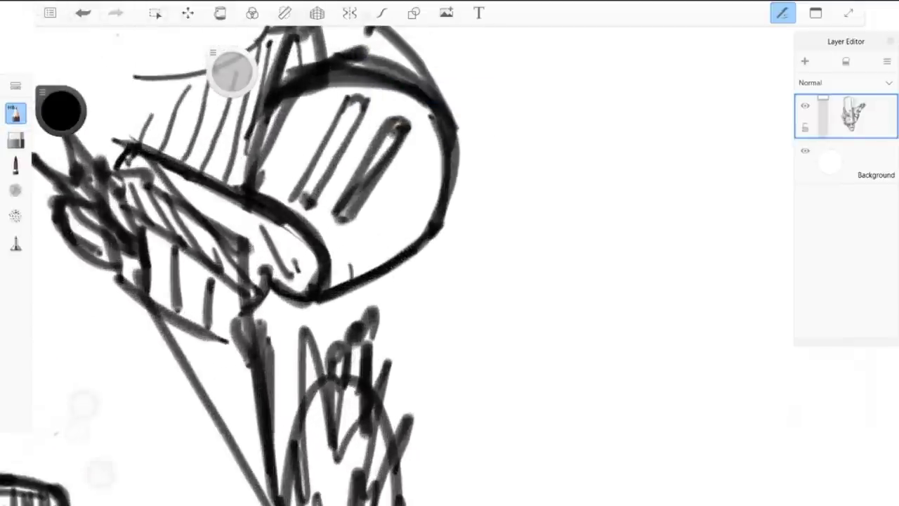
left_click_drag(349, 274, 312, 204)
left_click_drag(306, 92, 450, 203)
Step: Examine the whole hooded figure sketch for areas that still need detail
scroll(384, 380, "down", 5)
scroll(509, 267, "down", 4)
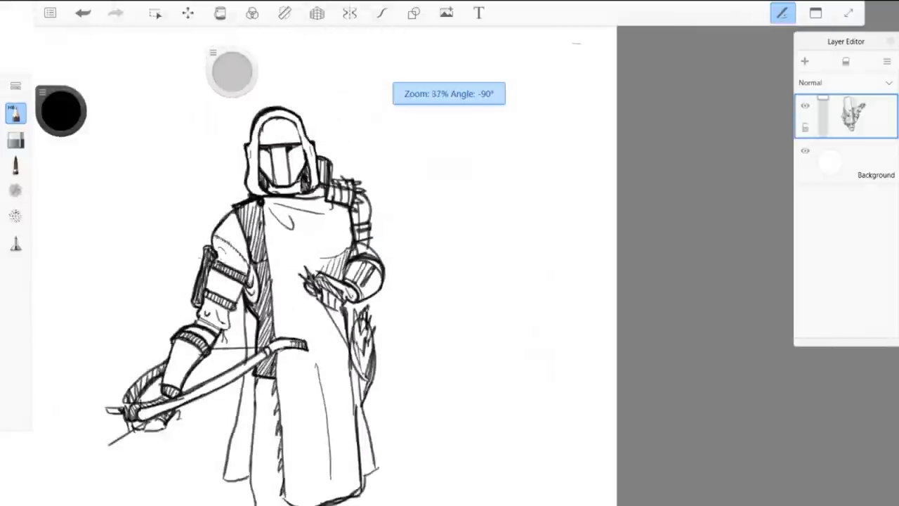
scroll(226, 214, "up", 3)
scroll(375, 287, "down", 3)
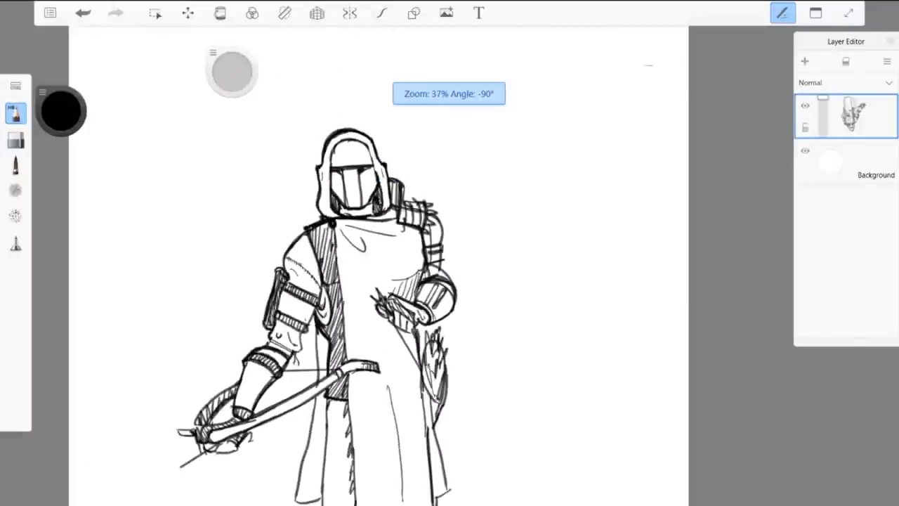
scroll(303, 335, "up", 2)
scroll(389, 180, "down", 4)
scroll(366, 296, "up", 2)
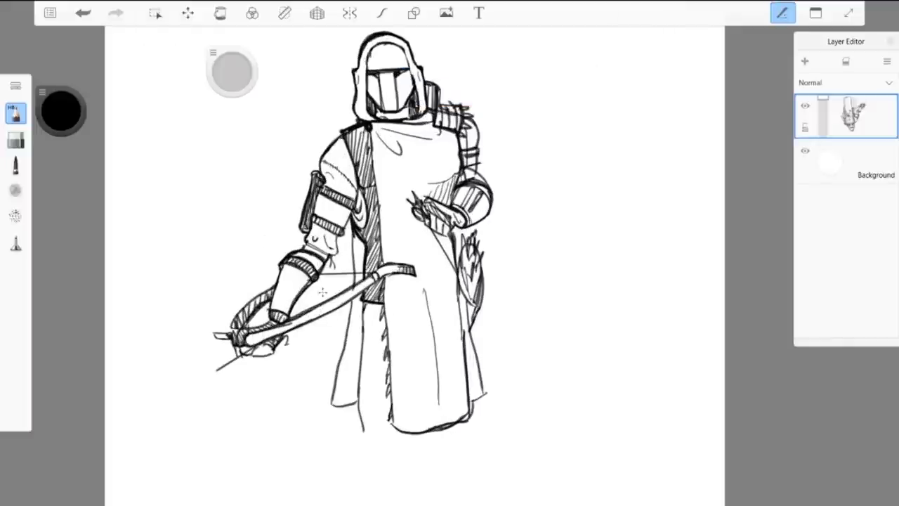
Step: Undo the freehand line at the bow's grip and redraw it straight along a ruler angled parallel to the bow
scroll(185, 324, "up", 5)
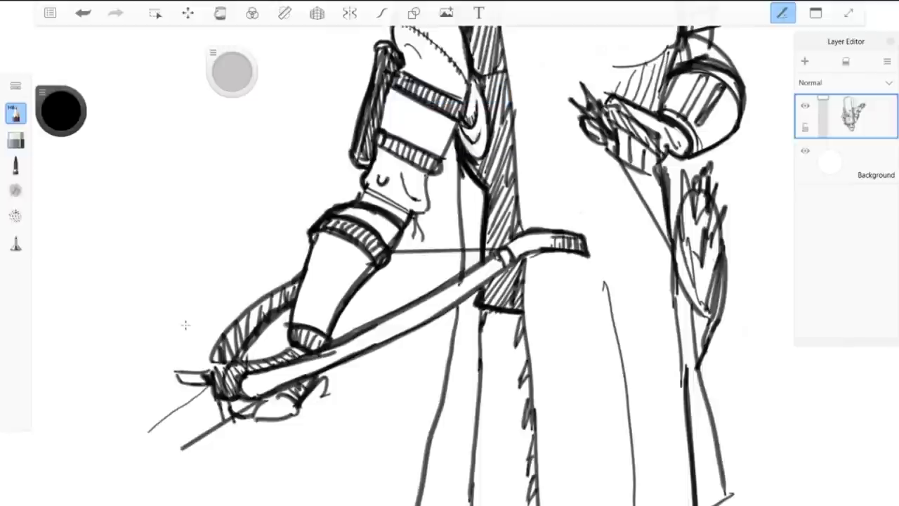
left_click(82, 13)
left_click(284, 12)
mouse_move(281, 290)
left_mouse_down()
mouse_move(311, 374)
mouse_move(307, 367)
left_mouse_up()
left_click_drag(210, 387, 150, 423)
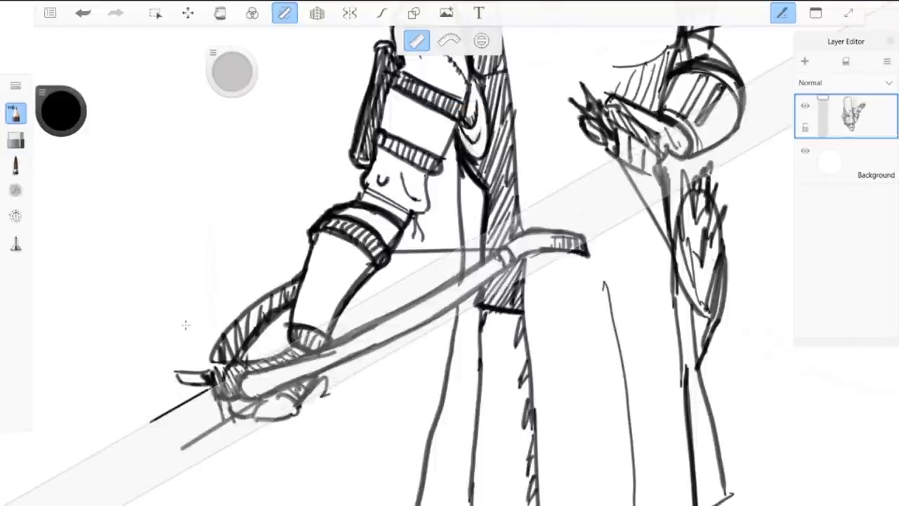
Step: Draw two parallel ruler-guided lines extending outward beyond the bow's grip, and turn the ruler off
scroll(185, 325, "down", 2)
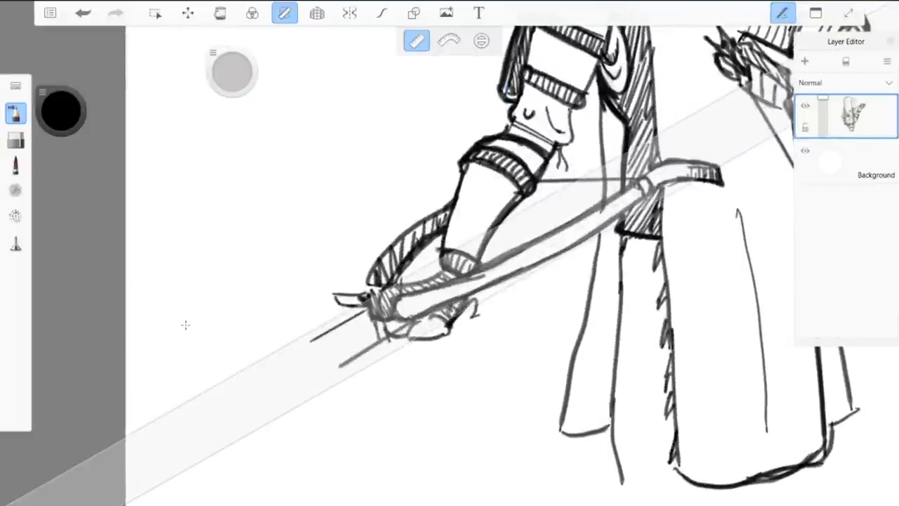
left_click_drag(313, 330, 254, 363)
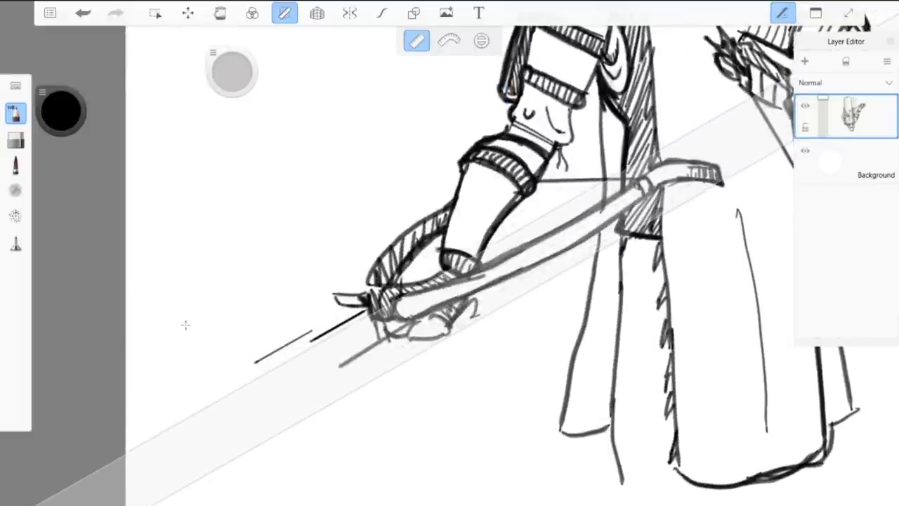
left_click_drag(310, 342, 267, 372)
key("r")
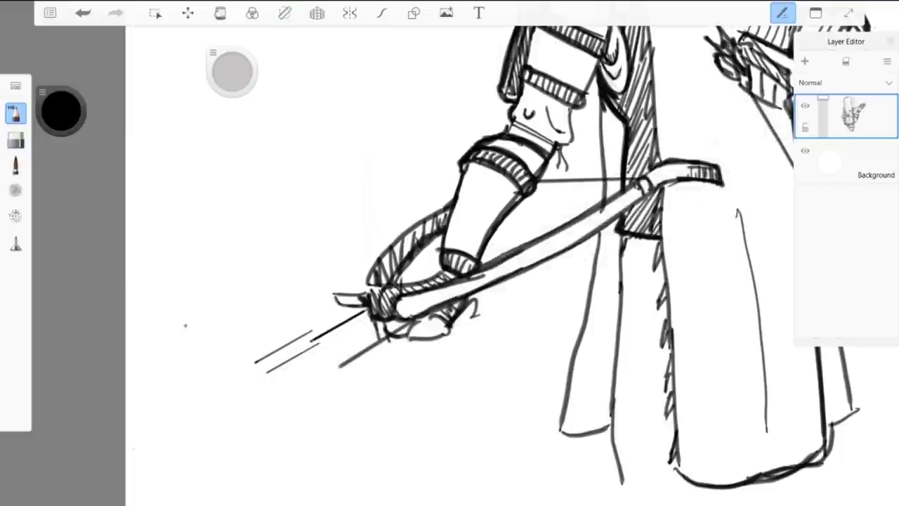
Step: Close both ends of the two parallel lines beyond the bow's grip with short strokes, forming a narrow cylinder
left_click_drag(311, 331, 316, 348)
left_click_drag(257, 364, 263, 373)
scroll(186, 325, "up", 5)
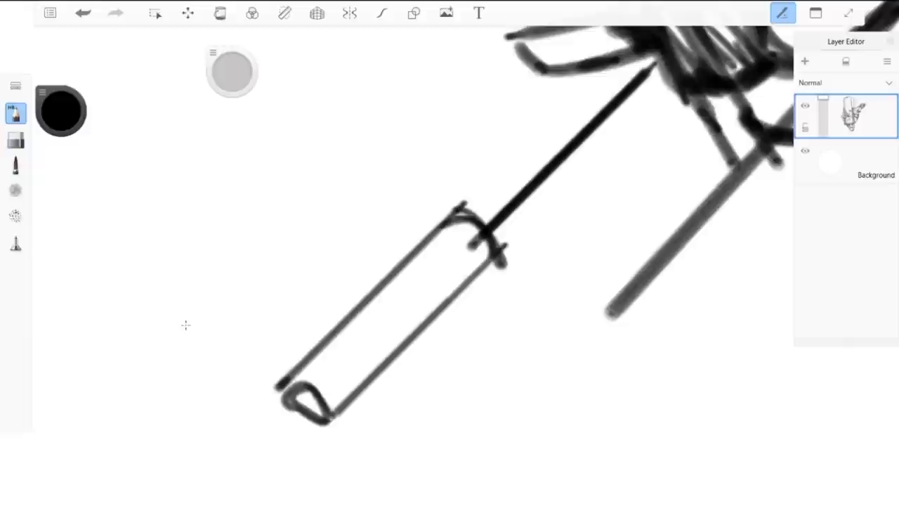
Step: Draw a thin line lengthwise through the cylinder and hatch the half below it with slanted shading strokes
mouse_move(318, 389)
left_mouse_down()
mouse_move(482, 217)
mouse_move(483, 267)
left_mouse_up()
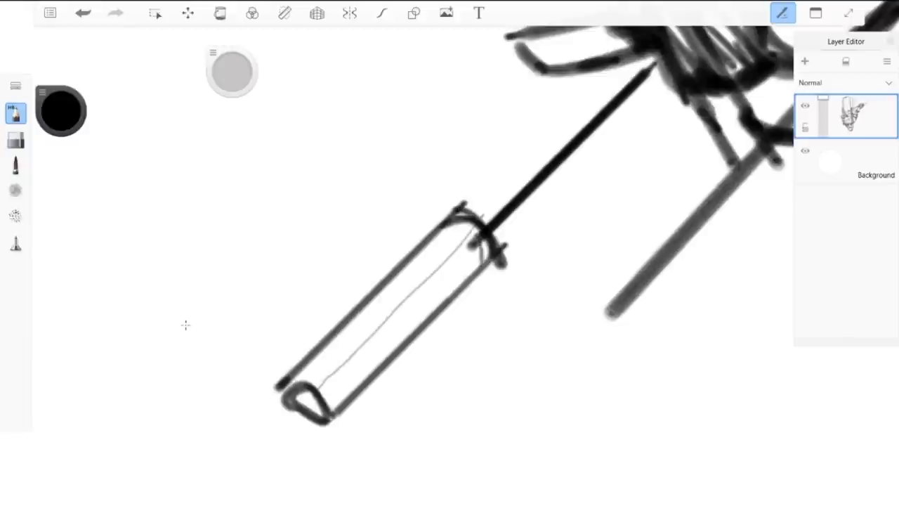
left_click_drag(474, 234, 475, 271)
mouse_move(468, 242)
left_mouse_down()
mouse_move(467, 282)
mouse_move(457, 287)
left_mouse_up()
left_click_drag(455, 254, 435, 313)
mouse_move(431, 280)
left_mouse_down()
mouse_move(419, 330)
mouse_move(407, 341)
left_mouse_up()
left_click_drag(407, 305, 388, 357)
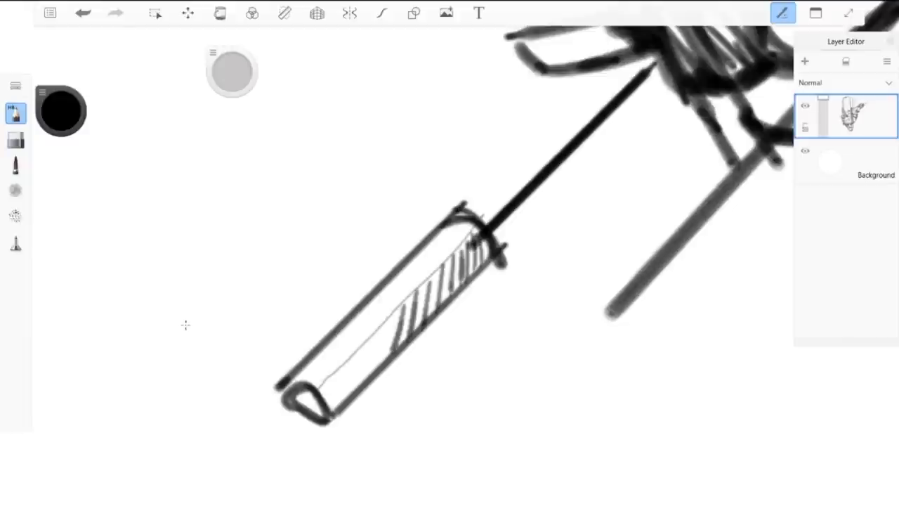
left_click_drag(391, 320, 370, 370)
left_click_drag(374, 335, 347, 401)
left_click_drag(350, 356, 337, 410)
mouse_move(338, 369)
left_mouse_down()
mouse_move(326, 410)
mouse_move(316, 407)
left_mouse_up()
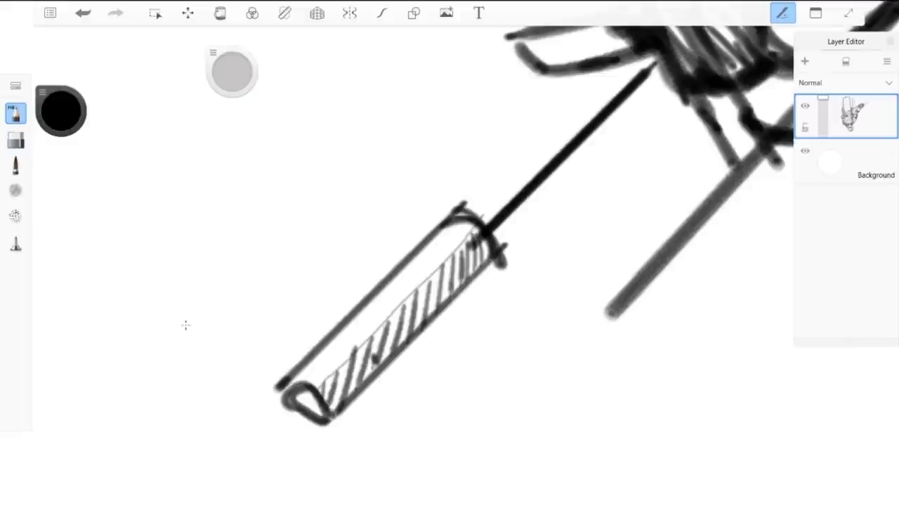
Step: Thicken the top of the bow arm's shoulder and add a contour stroke along the sleeve beside the hatched panel
scroll(185, 324, "down", 6)
scroll(185, 324, "up", 3)
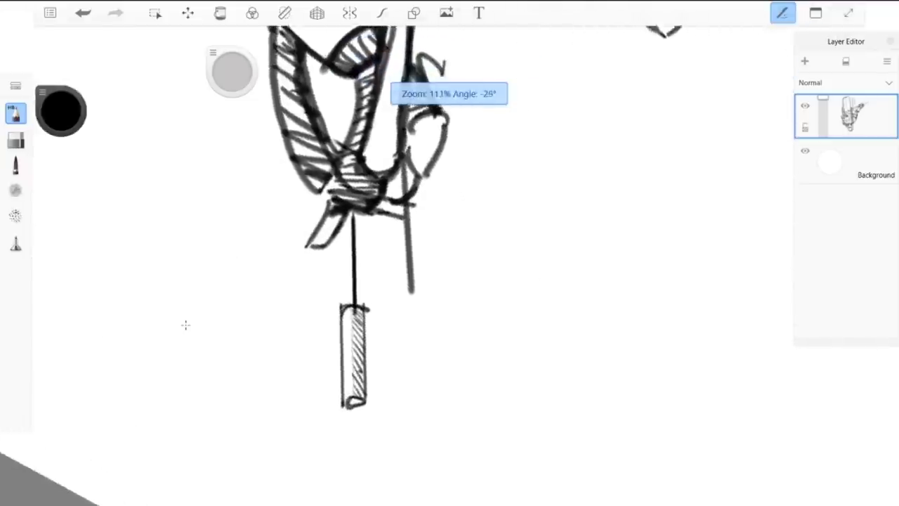
scroll(185, 325, "down", 5)
scroll(186, 324, "up", 1)
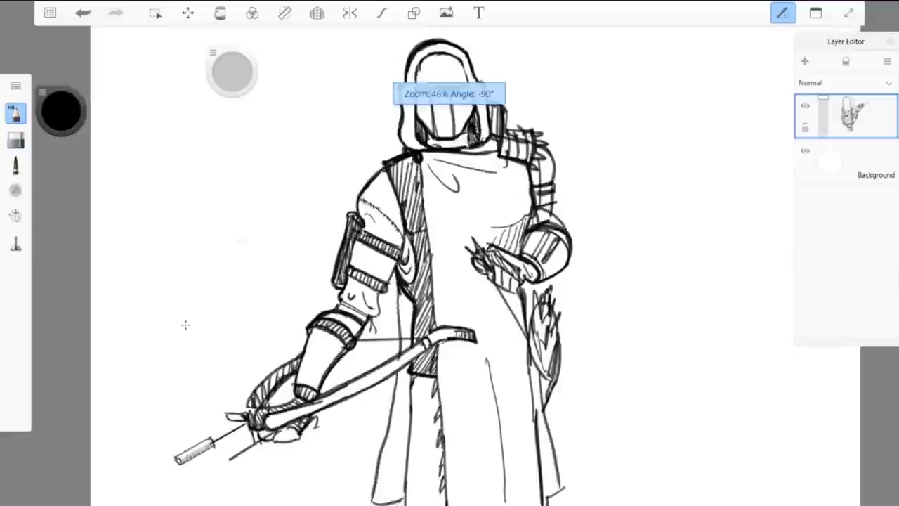
scroll(185, 324, "up", 1)
scroll(186, 325, "up", 4)
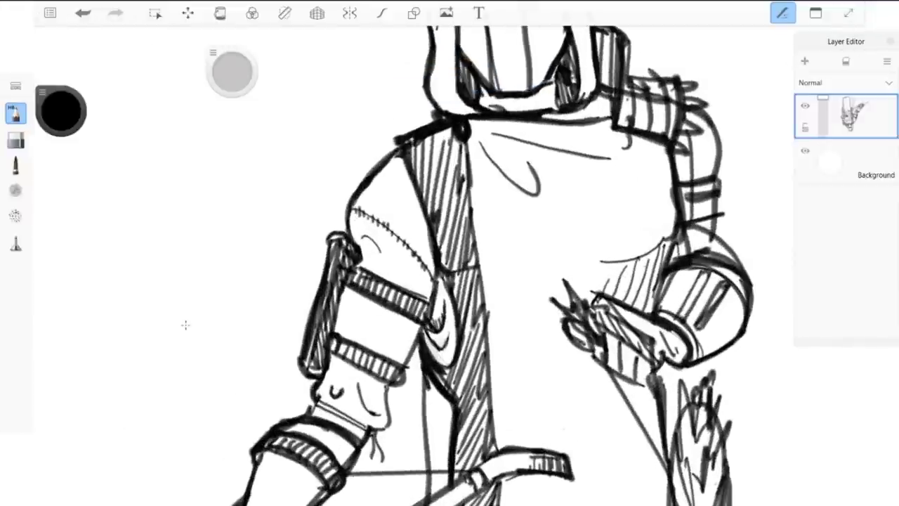
mouse_move(430, 241)
left_mouse_down()
mouse_move(389, 152)
mouse_move(434, 120)
left_mouse_up()
left_click_drag(394, 144, 425, 125)
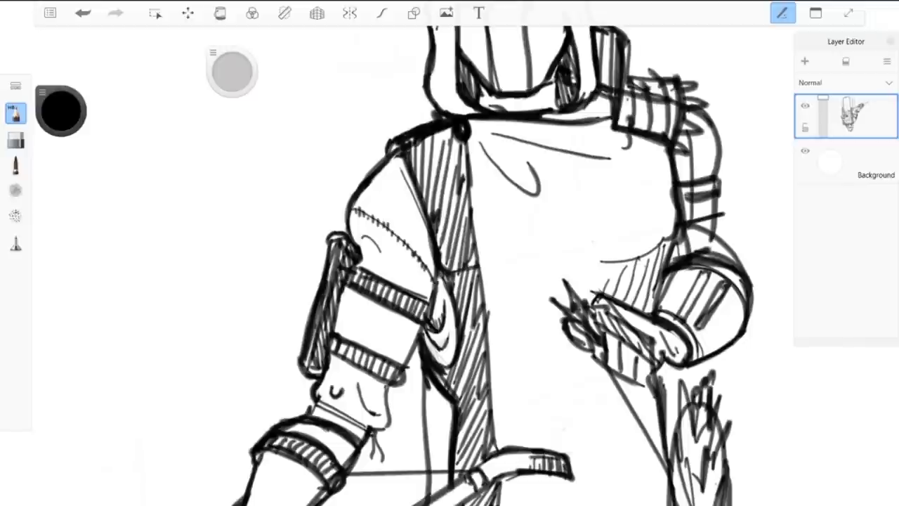
left_click_drag(413, 164, 420, 181)
scroll(185, 324, "down", 5)
scroll(186, 324, "up", 3)
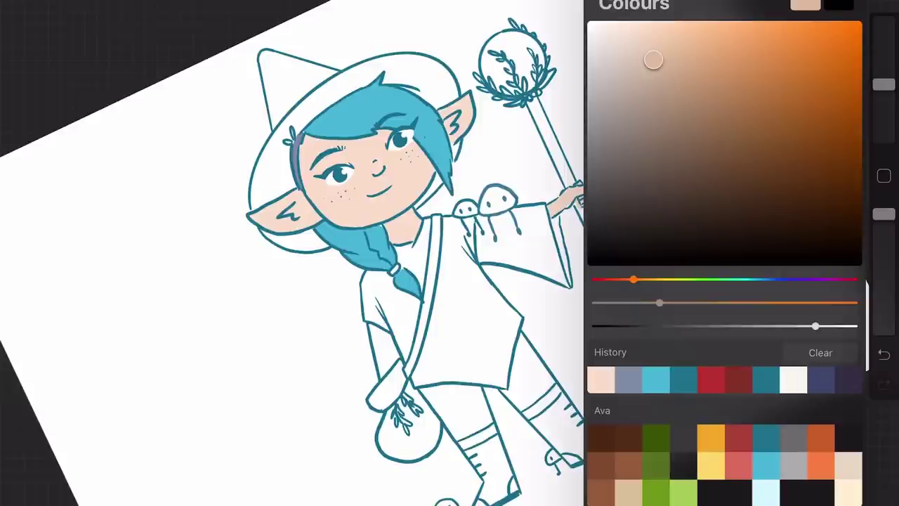
Step: Switch to Procreate and paint darker skin-tone shadows on the elf's nose, neck and inside both ears
scroll(424, 151, "up", 5)
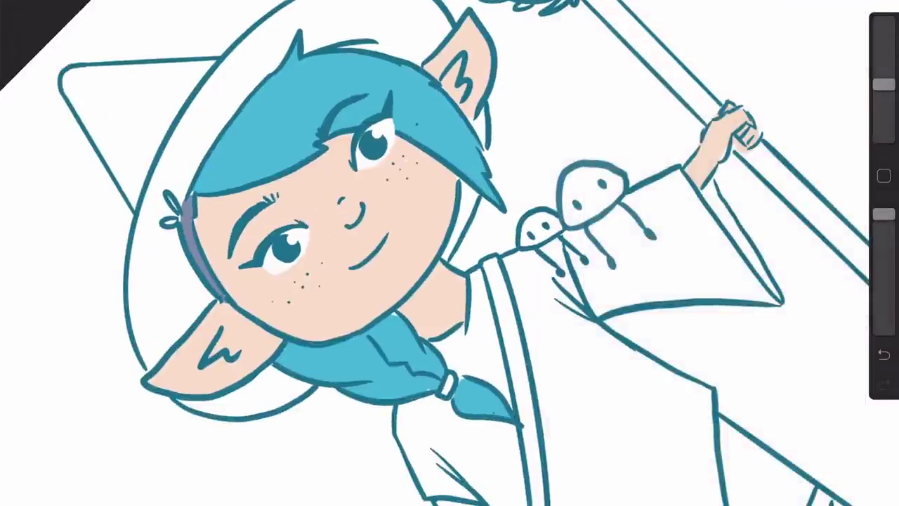
left_click_drag(356, 210, 351, 220)
mouse_move(406, 315)
left_mouse_down()
mouse_move(442, 302)
mouse_move(446, 267)
mouse_move(424, 300)
mouse_move(405, 309)
mouse_move(412, 319)
left_mouse_up()
mouse_move(457, 98)
left_mouse_down()
mouse_move(437, 78)
mouse_move(469, 115)
left_mouse_up()
left_click_drag(450, 66, 458, 83)
left_click_drag(462, 94, 458, 63)
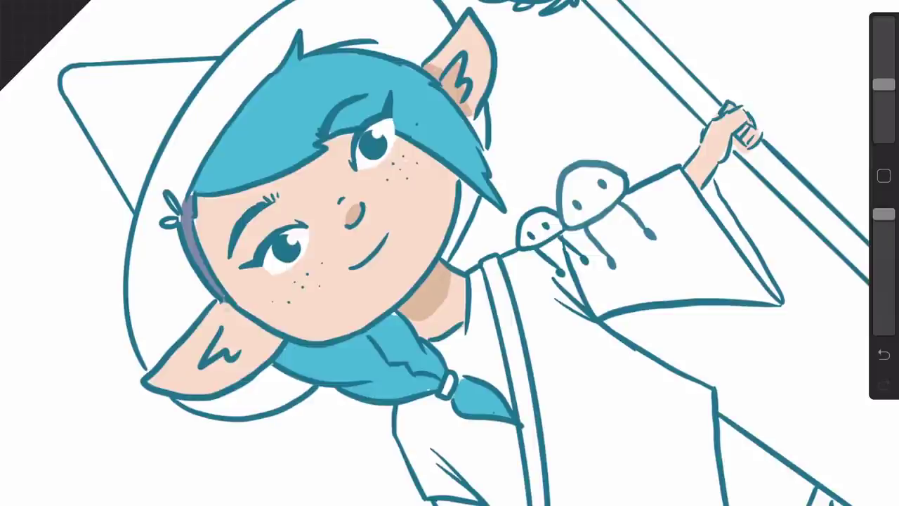
left_click_drag(225, 306, 277, 344)
mouse_move(223, 326)
left_mouse_down()
mouse_move(216, 352)
mouse_move(243, 352)
left_mouse_up()
Step: Undo the last shadow stroke and paint soft skin-tone shadows around the elf's eyes
scroll(449, 253, "down", 5)
scroll(449, 253, "up", 5)
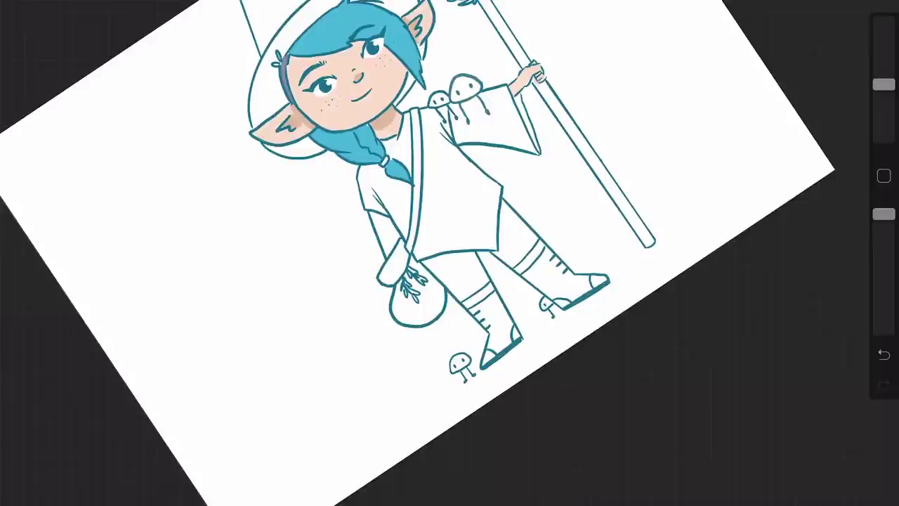
scroll(450, 253, "up", 2)
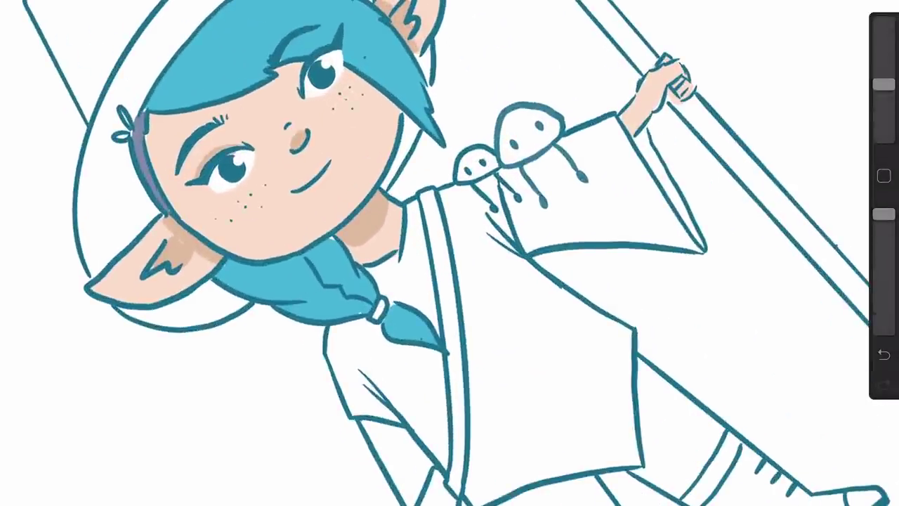
key("ctrl+z")
scroll(449, 253, "up", 3)
left_click_drag(289, 361, 275, 277)
left_click_drag(239, 168, 208, 146)
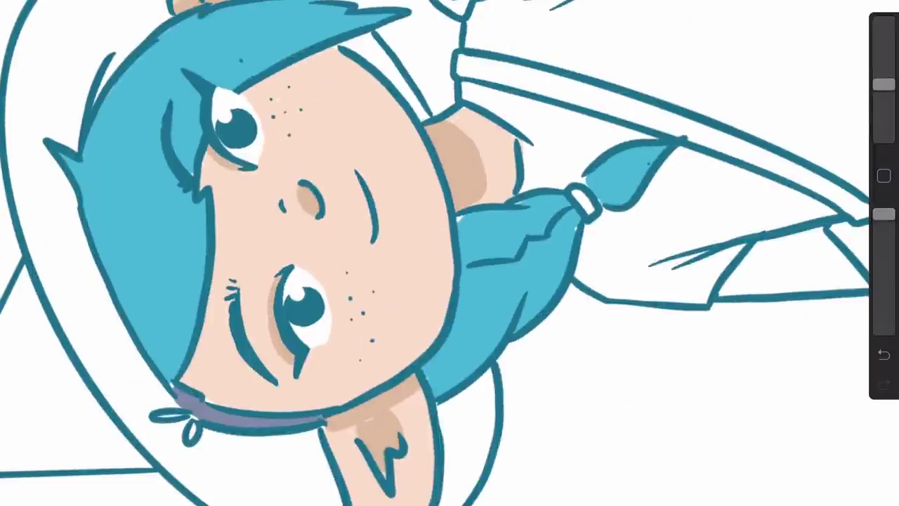
Step: Choose the light grey swatch from the Ava palette and colour the elf's short sleeve and the tunic beside the strap
scroll(449, 253, "down", 5)
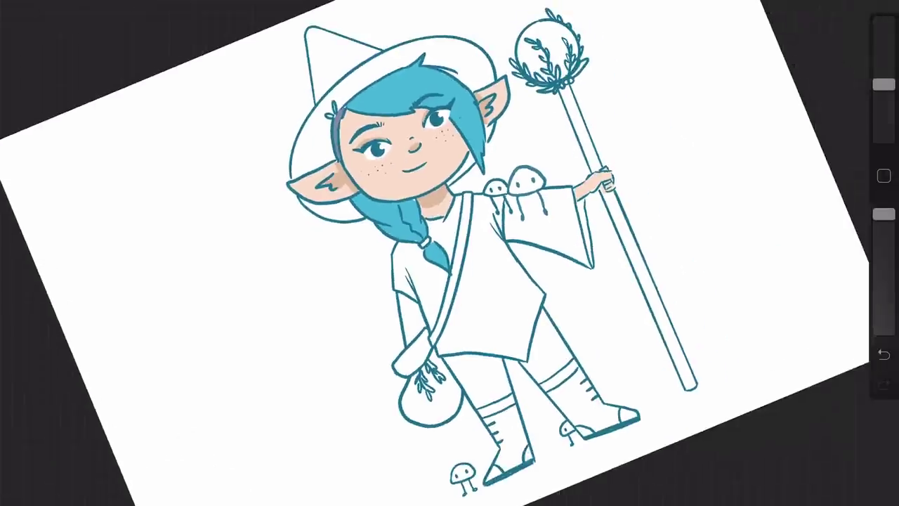
scroll(450, 252, "up", 2)
left_click(879, 2)
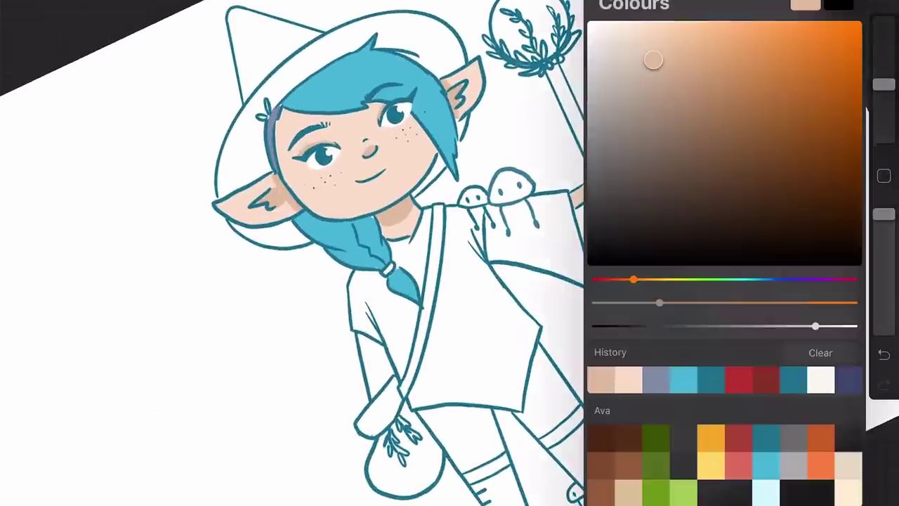
left_click(792, 465)
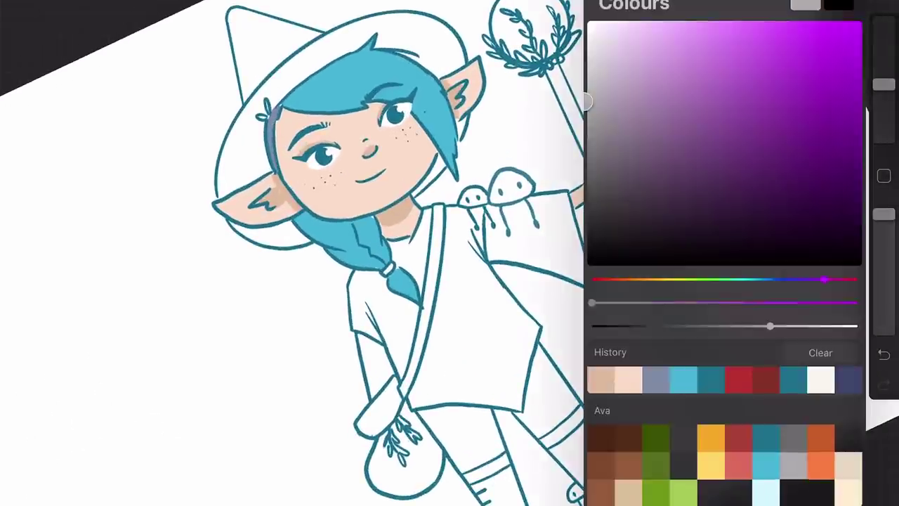
left_click(362, 302)
mouse_move(361, 290)
left_mouse_down()
mouse_move(354, 292)
mouse_move(360, 315)
mouse_move(394, 353)
left_mouse_up()
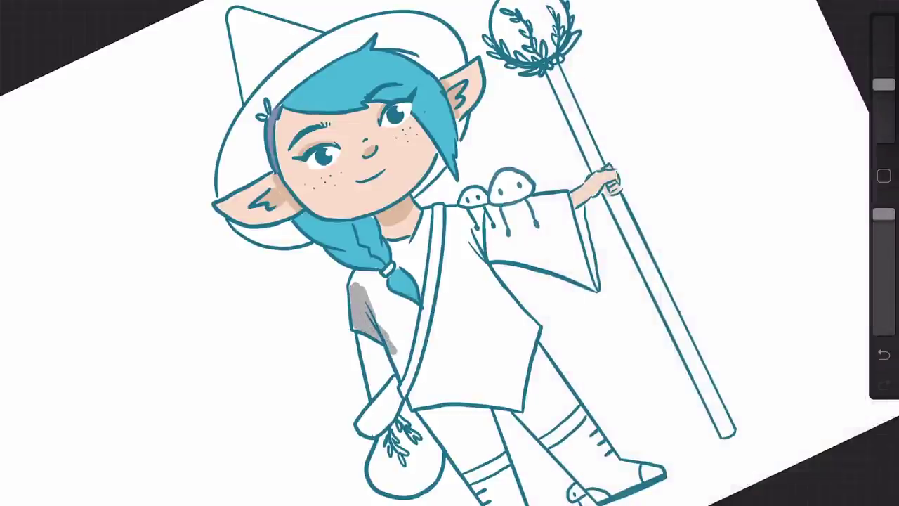
mouse_move(365, 276)
left_mouse_down()
mouse_move(374, 299)
mouse_move(382, 285)
mouse_move(395, 347)
mouse_move(412, 312)
mouse_move(400, 351)
mouse_move(411, 313)
left_mouse_up()
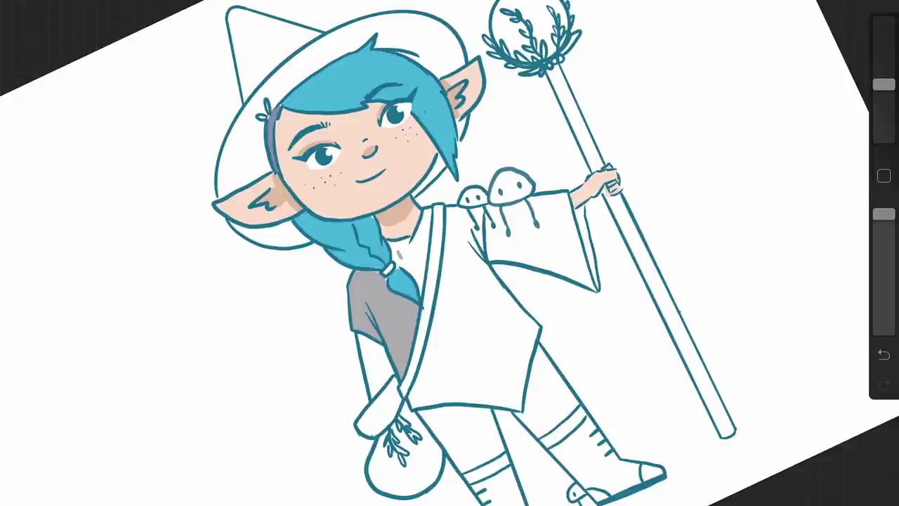
mouse_move(401, 251)
left_mouse_down()
mouse_move(415, 271)
mouse_move(402, 250)
left_mouse_up()
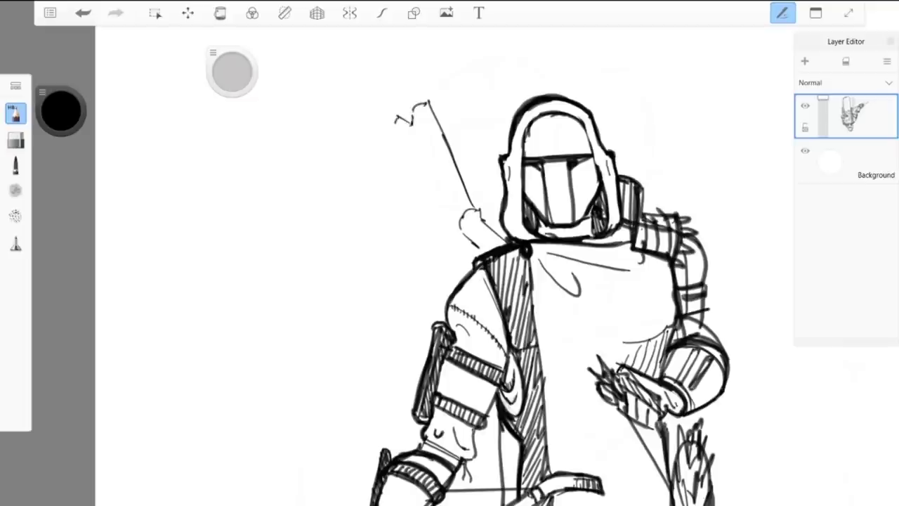
Step: Switch to SketchBook and undo all strokes of the broad trial shape drawn behind the hooded figure's shoulder
mouse_move(396, 133)
left_mouse_down()
mouse_move(438, 230)
mouse_move(463, 243)
left_mouse_up()
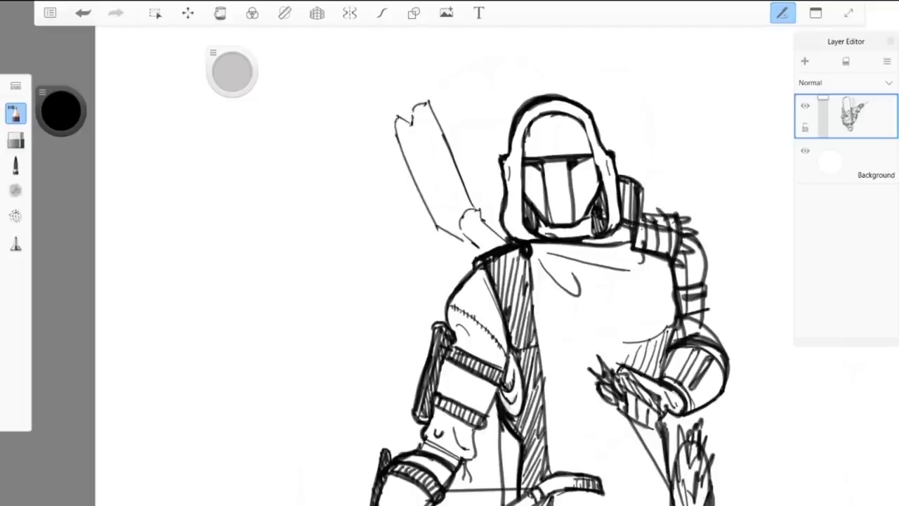
key("ctrl+z")
key("ctrl+z")
key("ctrl+z")
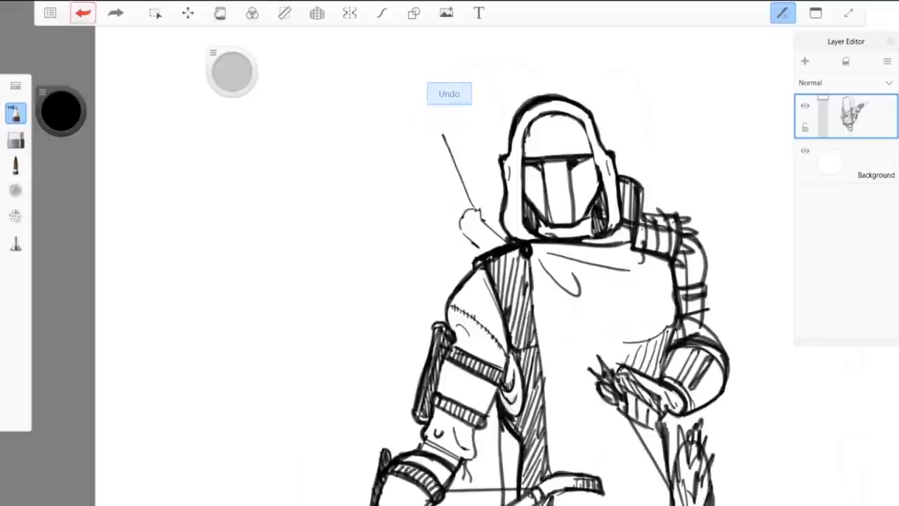
key("ctrl+z")
key("ctrl+z")
key("ctrl+z")
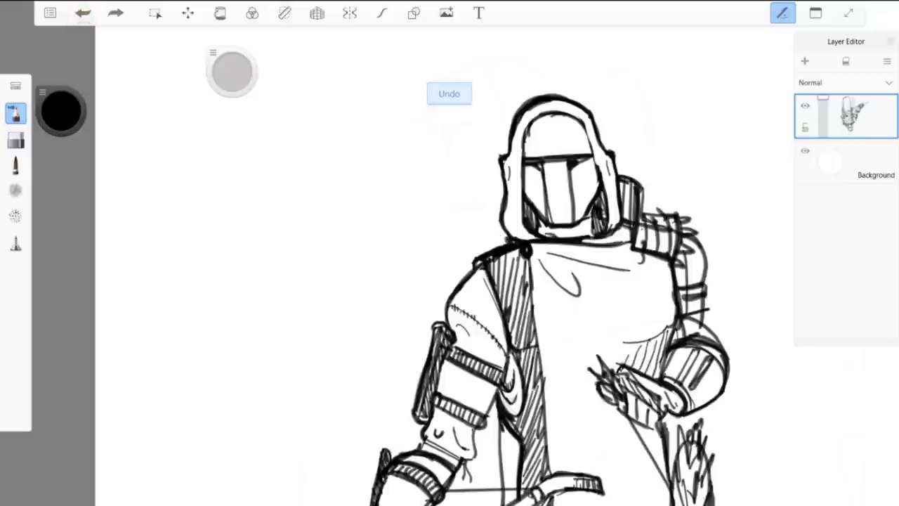
Step: Draw a curved handle with banded segments rising behind the bow arm's shoulder, undoing the misplaced strokes
mouse_move(499, 246)
left_mouse_down()
mouse_move(483, 204)
mouse_move(461, 191)
mouse_move(481, 205)
mouse_move(501, 244)
mouse_move(484, 252)
left_mouse_up()
left_click_drag(445, 202, 482, 256)
key("ctrl+z")
key("ctrl+z")
mouse_move(474, 223)
left_mouse_down()
mouse_move(446, 205)
mouse_move(500, 245)
mouse_move(452, 214)
mouse_move(479, 222)
left_mouse_up()
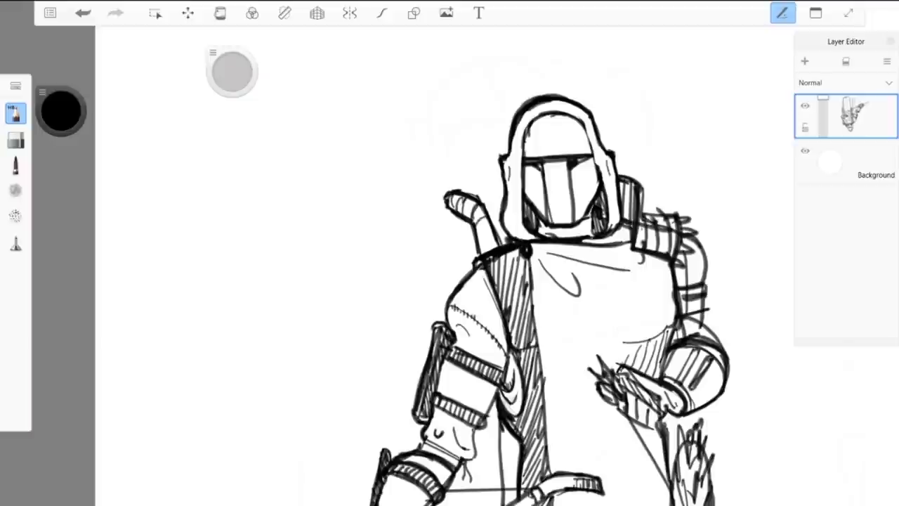
Step: Draw two small hooked strokes sticking out from the shoulder outline below the curved handle, redoing the lower one
mouse_move(473, 264)
left_mouse_down()
mouse_move(450, 235)
mouse_move(471, 266)
left_mouse_up()
scroll(491, 281, "down", 5)
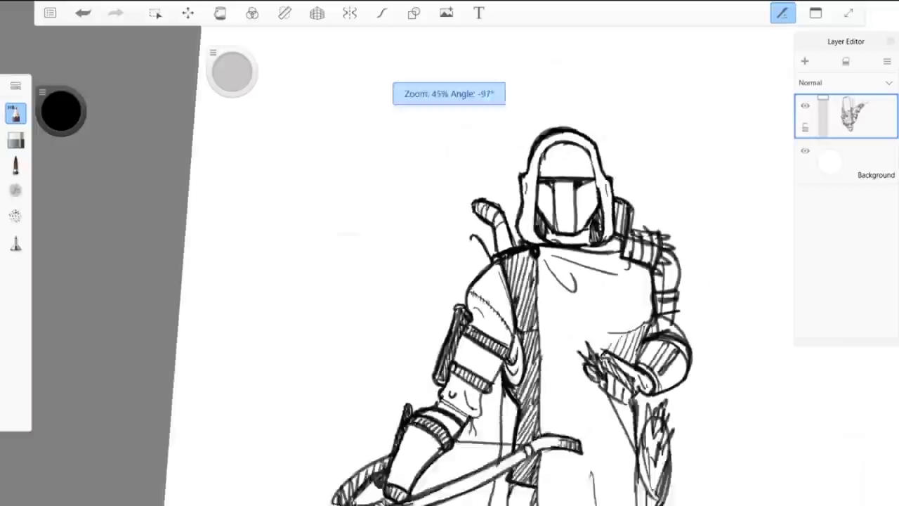
scroll(520, 243, "up", 5)
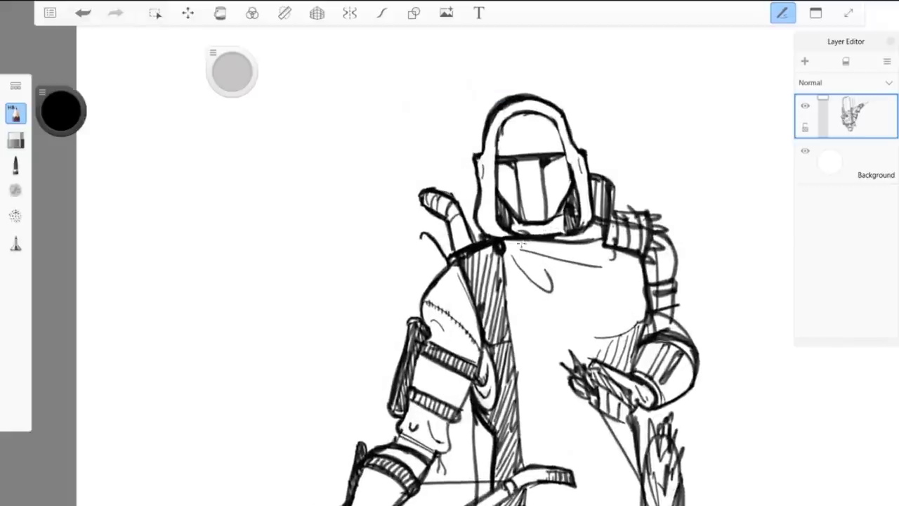
mouse_move(395, 270)
left_mouse_down()
mouse_move(427, 314)
mouse_move(424, 298)
left_mouse_up()
key("ctrl+z")
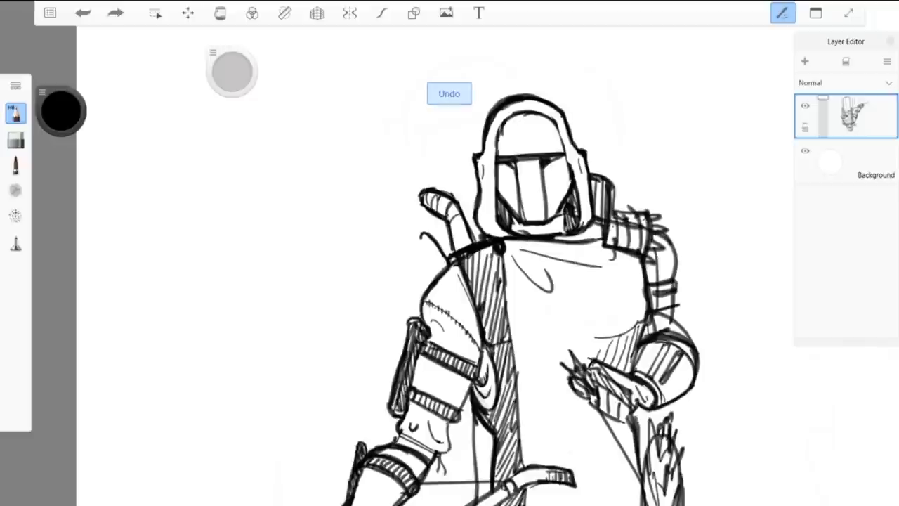
mouse_move(406, 267)
left_mouse_down()
mouse_move(426, 287)
mouse_move(396, 264)
left_mouse_up()
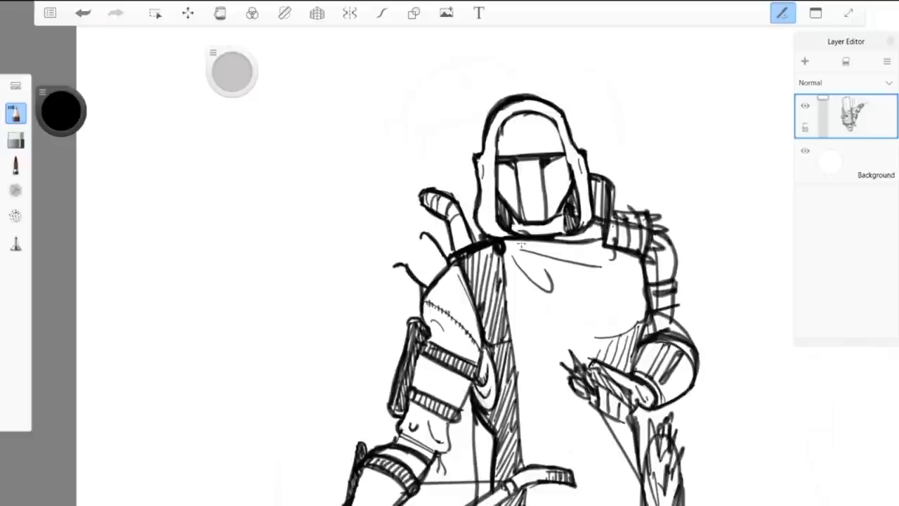
Step: Thicken the lower shoulder hook into a tapered spike and connect it to the shoulder's top with a straight line
scroll(413, 283, "up", 6)
left_click_drag(384, 210, 489, 275)
mouse_move(490, 275)
left_mouse_down()
mouse_move(414, 226)
mouse_move(489, 275)
left_mouse_up()
mouse_move(489, 275)
left_mouse_down()
mouse_move(413, 222)
mouse_move(364, 213)
mouse_move(355, 223)
left_mouse_up()
scroll(337, 284, "down", 5)
scroll(414, 236, "up", 4)
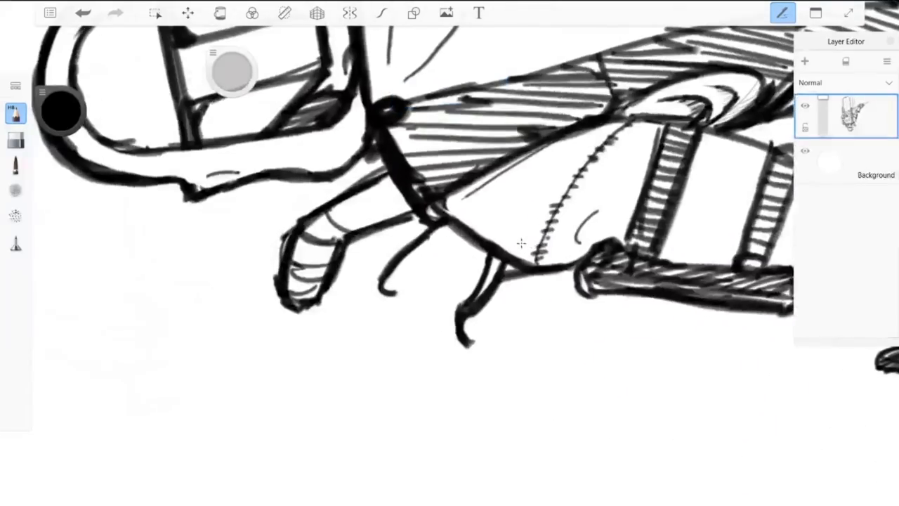
left_click_drag(431, 207, 461, 309)
left_click_drag(431, 208, 462, 308)
scroll(521, 243, "down", 5)
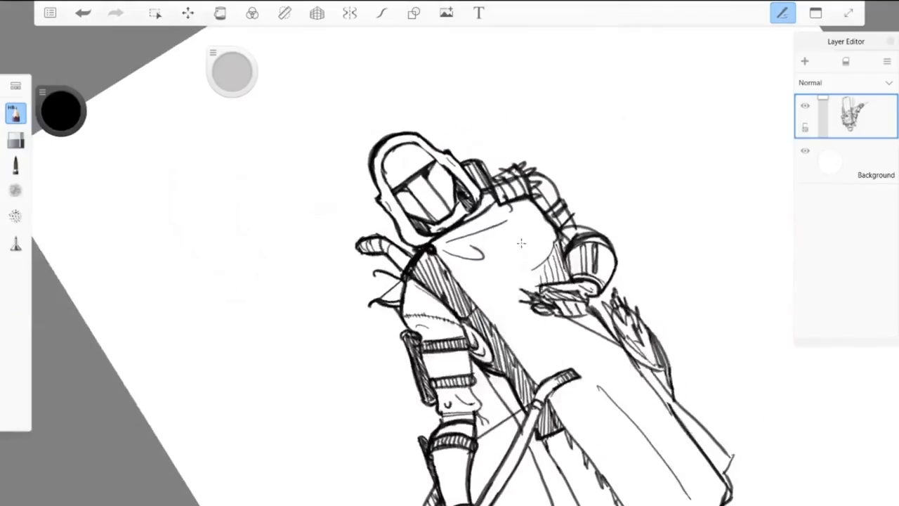
Step: Examine the whole archer sketch from the hood down to the robe's hem for parts that need more work
scroll(521, 243, "down", 3)
scroll(521, 243, "up", 8)
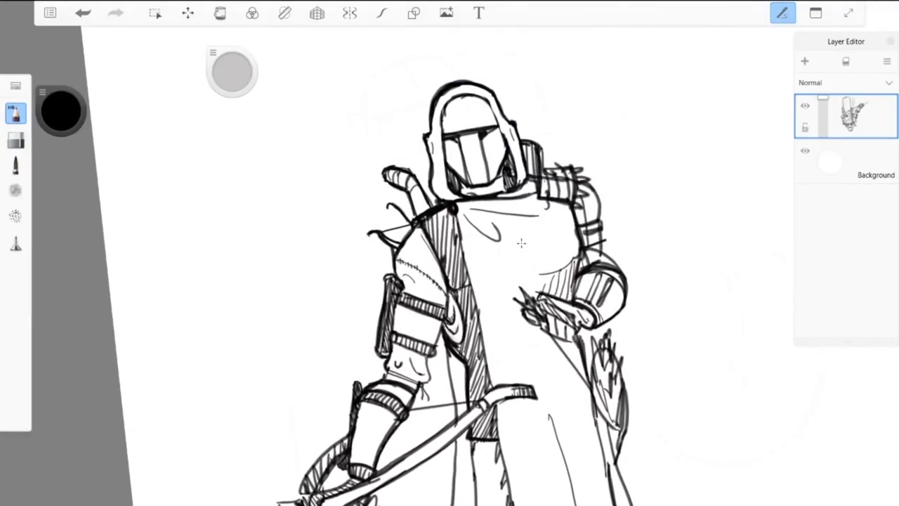
scroll(521, 243, "down", 2)
scroll(521, 243, "up", 2)
scroll(521, 243, "down", 3)
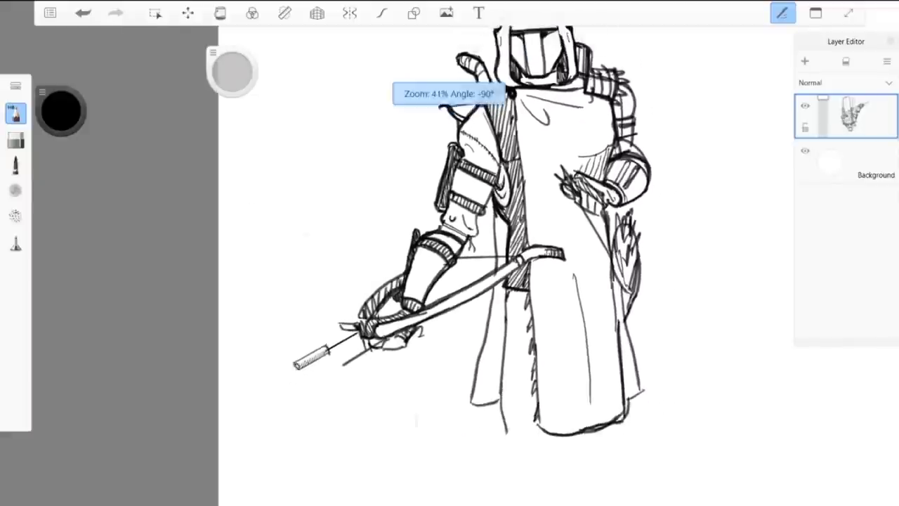
scroll(521, 243, "down", 1)
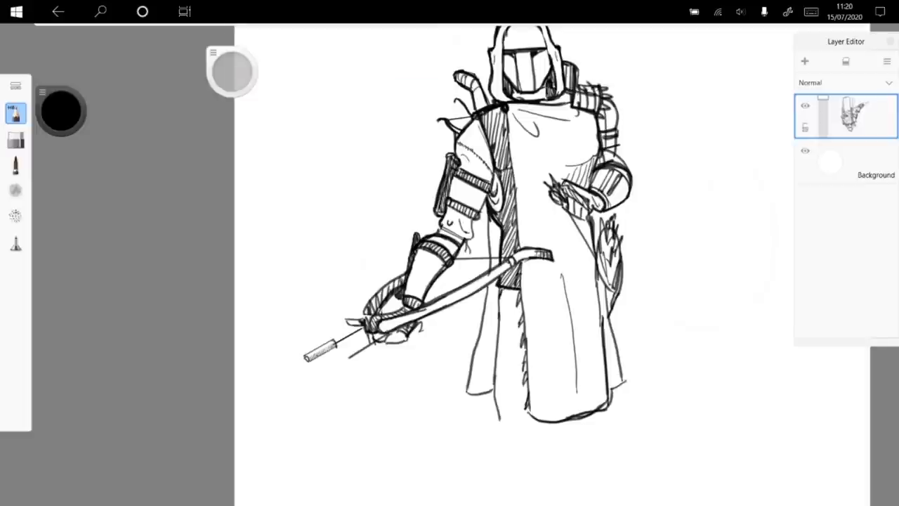
scroll(521, 243, "down", 2)
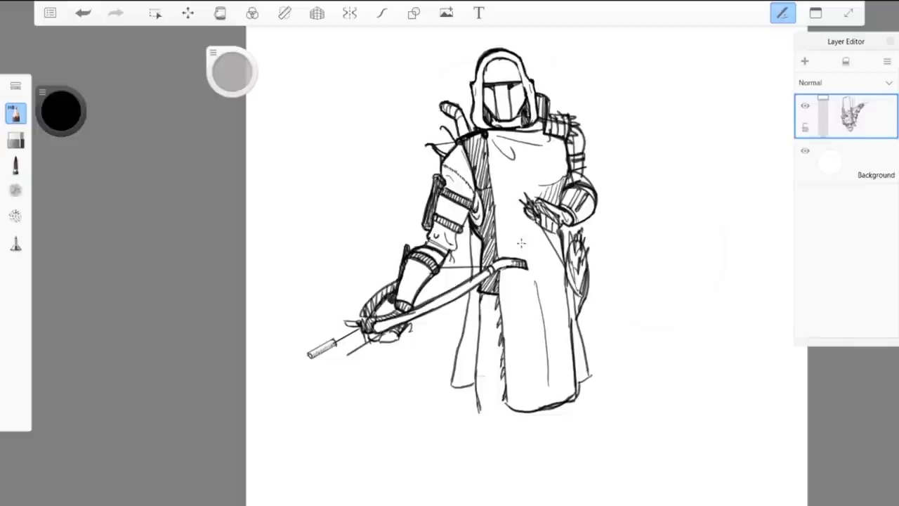
scroll(548, 469, "up", 6)
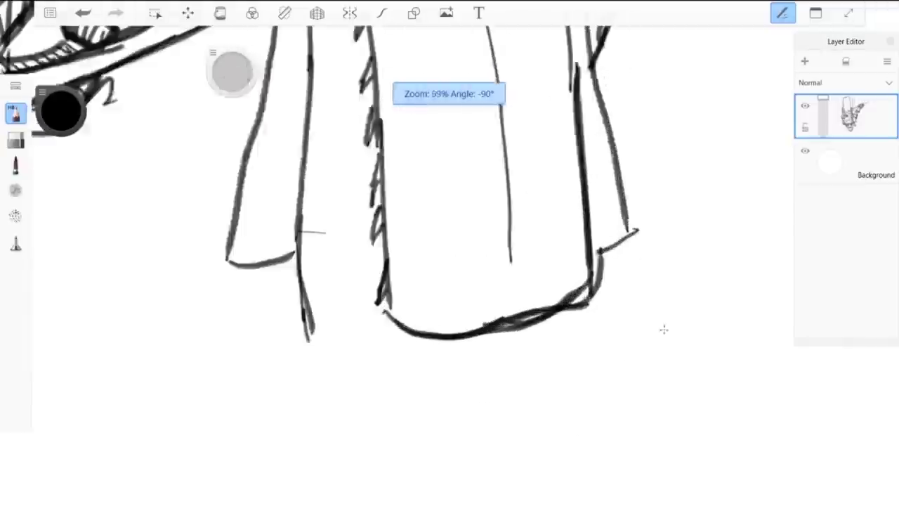
Step: Hatch the lower part of the narrow side panel behind the robe, opposite the bow, with short diagonal strokes
scroll(660, 327, "down", 4)
scroll(641, 263, "up", 5)
mouse_move(587, 333)
left_mouse_down()
mouse_move(622, 311)
mouse_move(618, 299)
left_mouse_up()
mouse_move(583, 309)
left_mouse_down()
mouse_move(617, 285)
mouse_move(604, 272)
left_mouse_up()
left_click_drag(580, 278, 601, 252)
left_click_drag(567, 255, 601, 234)
mouse_move(580, 224)
left_mouse_down()
mouse_move(599, 212)
mouse_move(565, 234)
left_mouse_up()
left_click_drag(589, 192, 570, 207)
left_click_drag(593, 158, 562, 184)
left_click_drag(587, 140, 568, 156)
left_click_drag(583, 119, 565, 133)
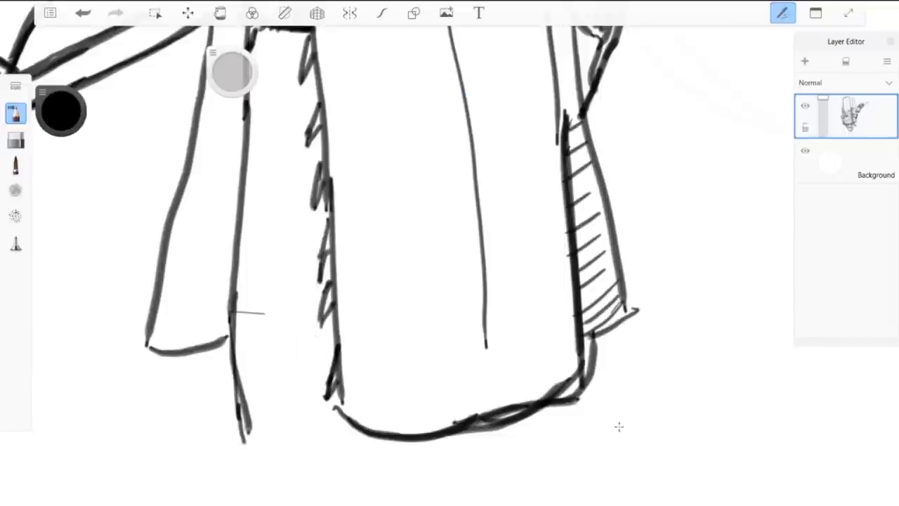
left_click_drag(581, 90, 561, 120)
Step: Continue the diagonal hatching up the narrow strip beside the robe's edge as far as the feathered shape
scroll(623, 475, "down", 4)
scroll(716, 133, "up", 3)
left_click_drag(522, 212, 513, 219)
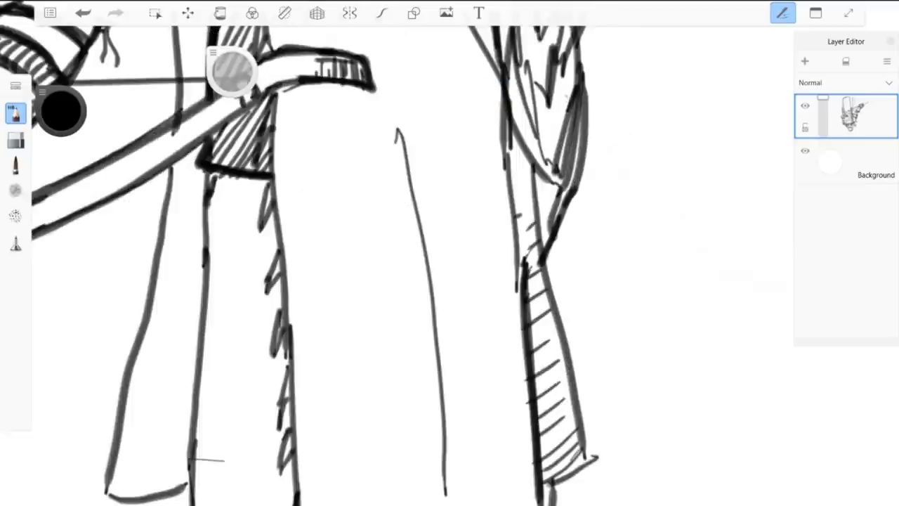
left_click_drag(531, 188, 509, 199)
left_click_drag(531, 174, 504, 184)
left_click_drag(528, 156, 510, 162)
Step: Darken the long outlines of the hatched side strip and the robe's edge up to the hand
mouse_move(522, 142)
left_mouse_down()
mouse_move(511, 146)
mouse_move(529, 346)
left_mouse_up()
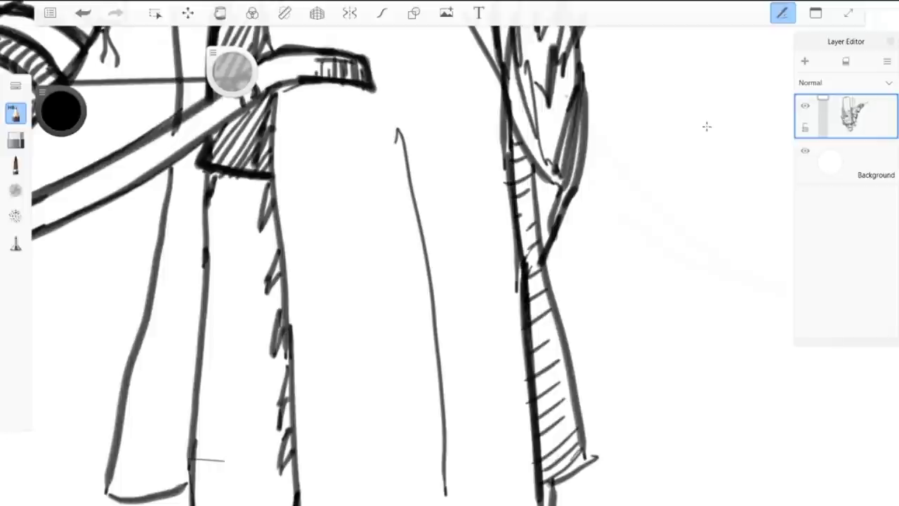
left_click_drag(533, 157, 559, 302)
left_click_drag(540, 235, 583, 442)
mouse_move(545, 484)
left_mouse_down()
mouse_move(588, 460)
mouse_move(593, 443)
mouse_move(532, 179)
left_mouse_up()
scroll(700, 144, "down", 3)
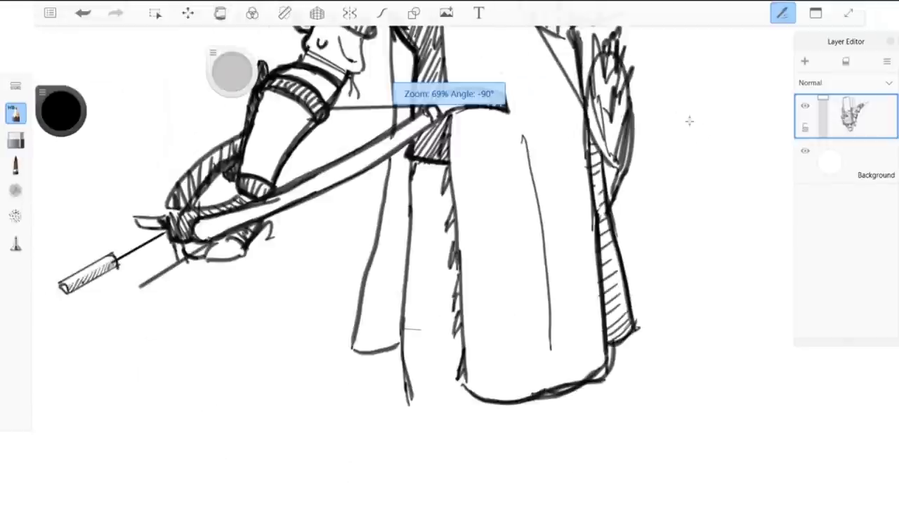
scroll(674, 107, "up", 2)
scroll(612, 335, "down", 4)
scroll(636, 169, "up", 4)
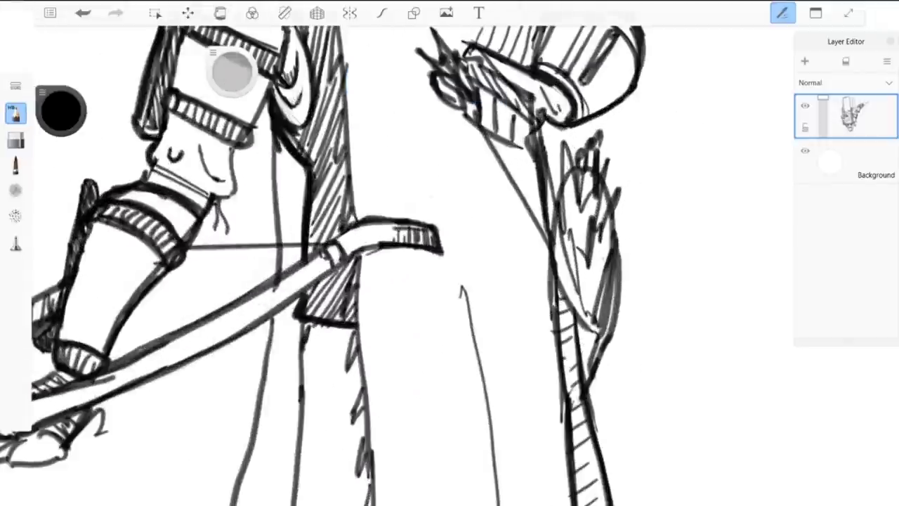
left_click_drag(542, 156, 554, 225)
Step: Erase the top of the robe's central fold line and reshape it into an arched fold
scroll(633, 166, "down", 4)
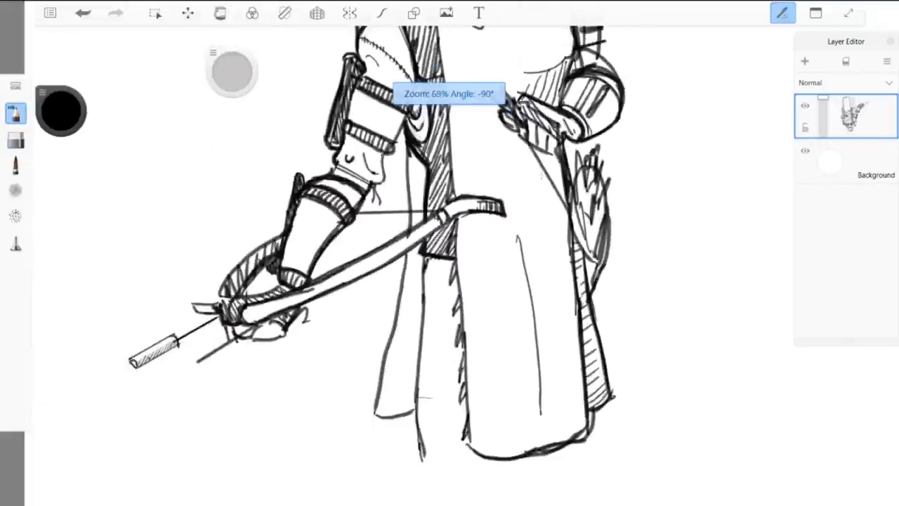
scroll(505, 251, "up", 2)
key("e")
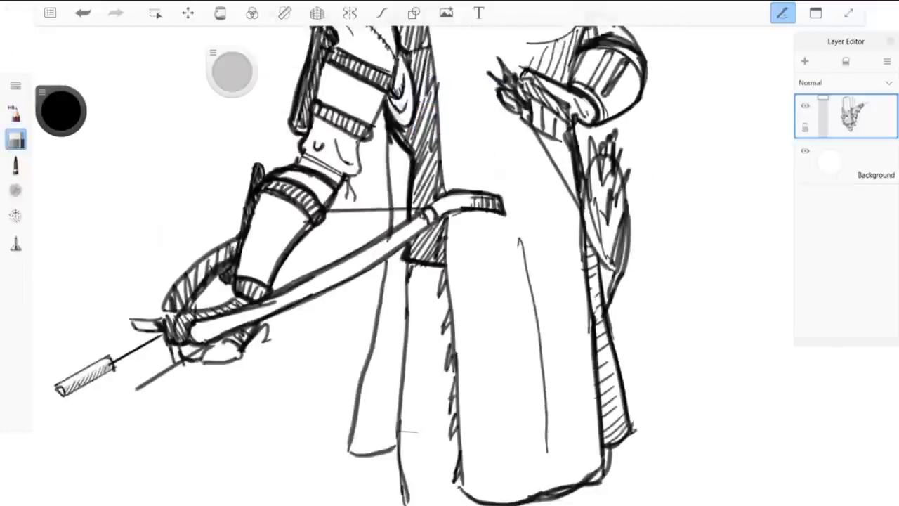
mouse_move(520, 238)
left_mouse_down()
mouse_move(546, 451)
mouse_move(501, 324)
left_mouse_up()
key("e")
Step: Draw a small curved crease on the cloak just below the banded shoulder piece, redoing the stroke once
scroll(523, 329, "down", 3)
scroll(519, 50, "up", 3)
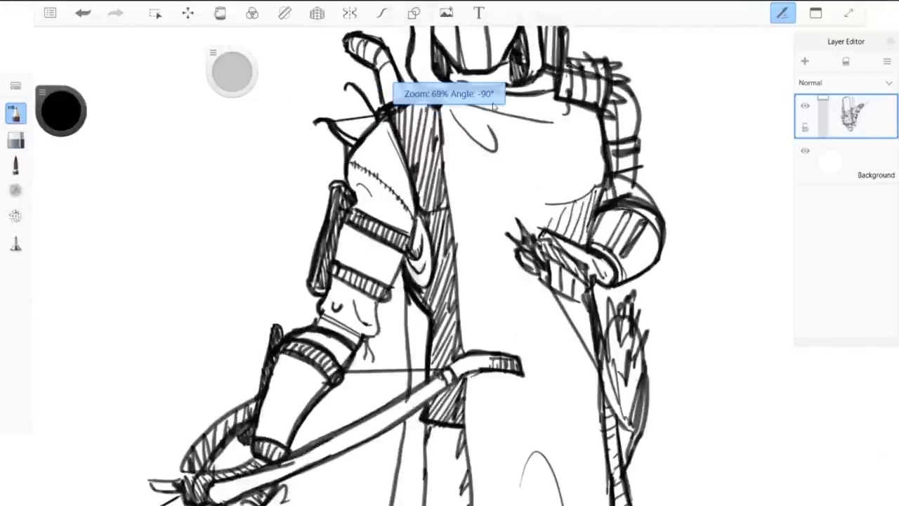
scroll(495, 190, "up", 2)
scroll(586, 168, "up", 1)
scroll(530, 334, "down", 4)
scroll(576, 207, "up", 5)
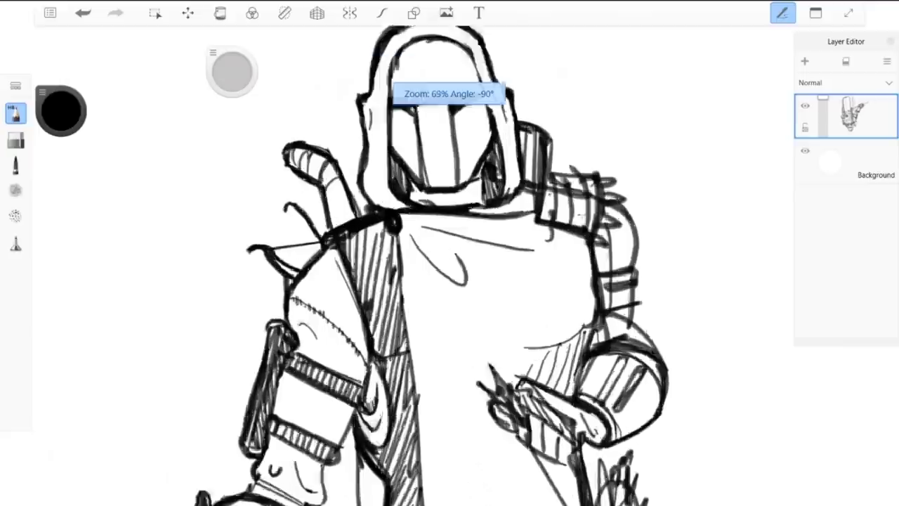
left_click_drag(558, 259, 573, 285)
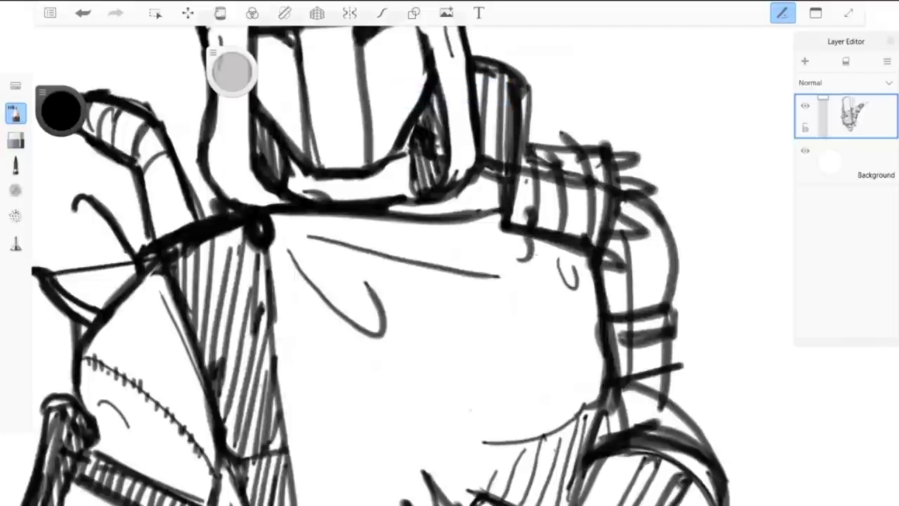
left_click(83, 13)
left_click_drag(552, 255, 576, 290)
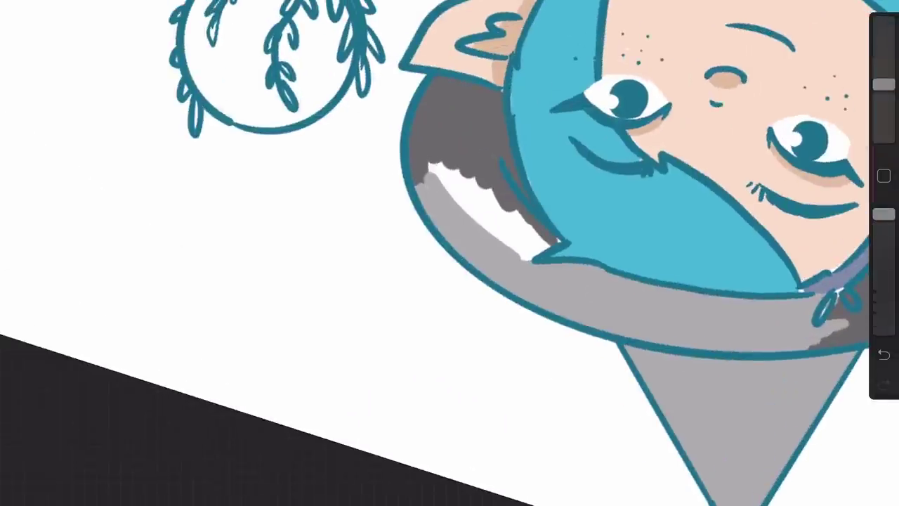
Step: In Procreate, fill the white gap in the hat brim with light grey and smooth its edge against the dark underside
mouse_move(423, 183)
left_mouse_down()
mouse_move(416, 166)
mouse_move(432, 167)
mouse_move(477, 222)
mouse_move(455, 169)
mouse_move(517, 252)
mouse_move(545, 246)
mouse_move(510, 233)
mouse_move(493, 196)
mouse_move(533, 227)
left_mouse_up()
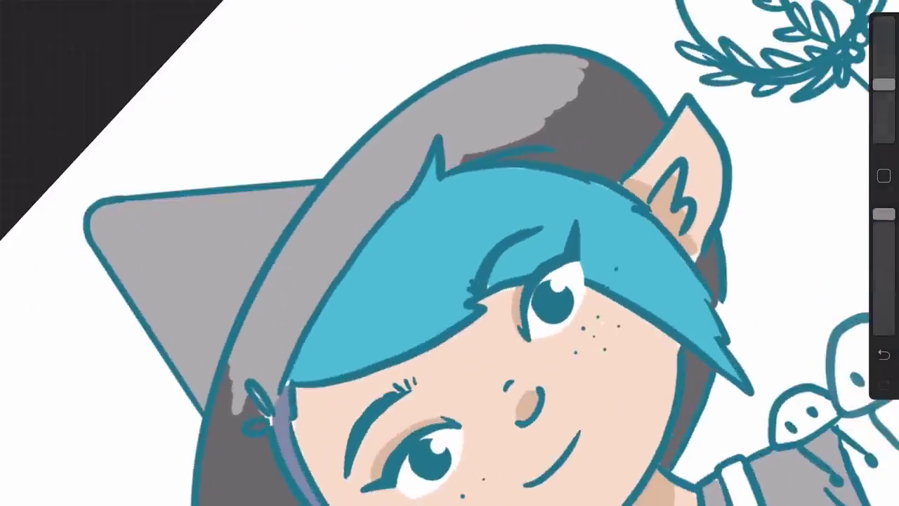
left_click_drag(555, 298, 759, 302)
mouse_move(531, 385)
left_mouse_down()
mouse_move(521, 260)
mouse_move(499, 193)
left_mouse_up()
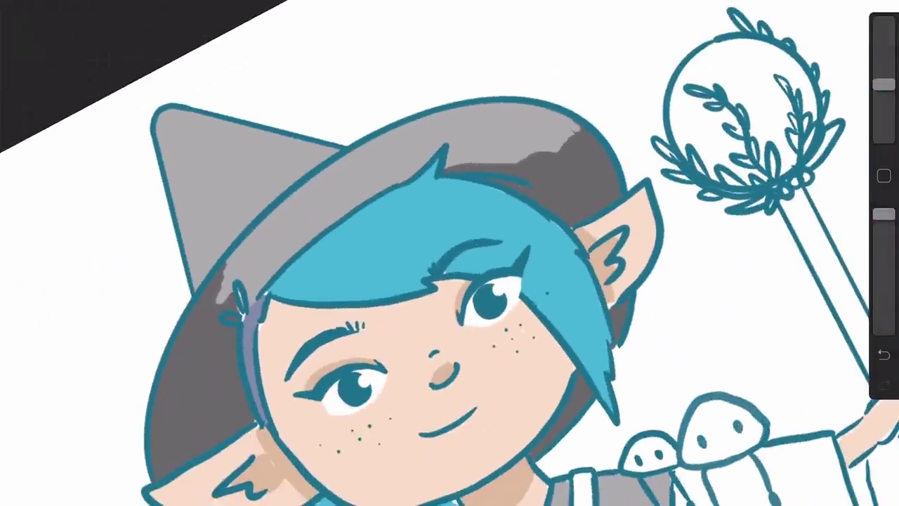
left_click_drag(552, 152, 598, 122)
key("ctrl+z")
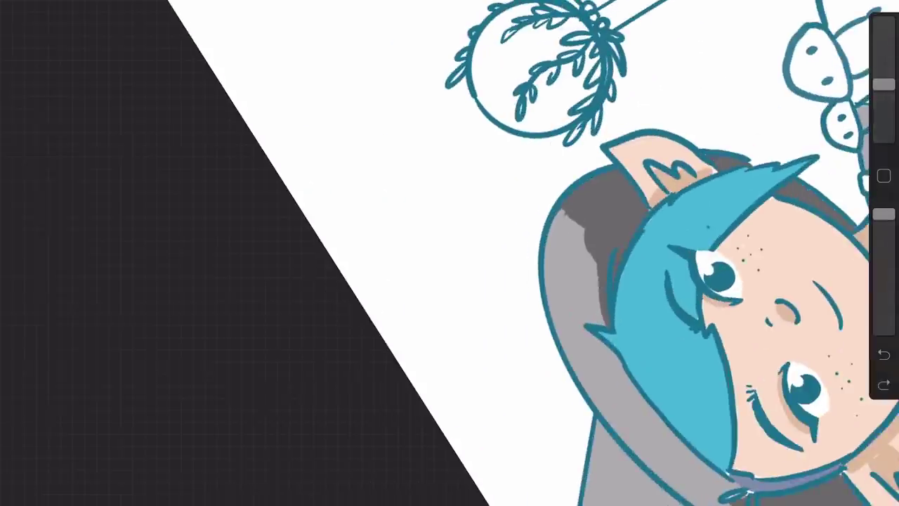
mouse_move(555, 215)
left_mouse_down()
mouse_move(581, 238)
mouse_move(602, 323)
left_mouse_up()
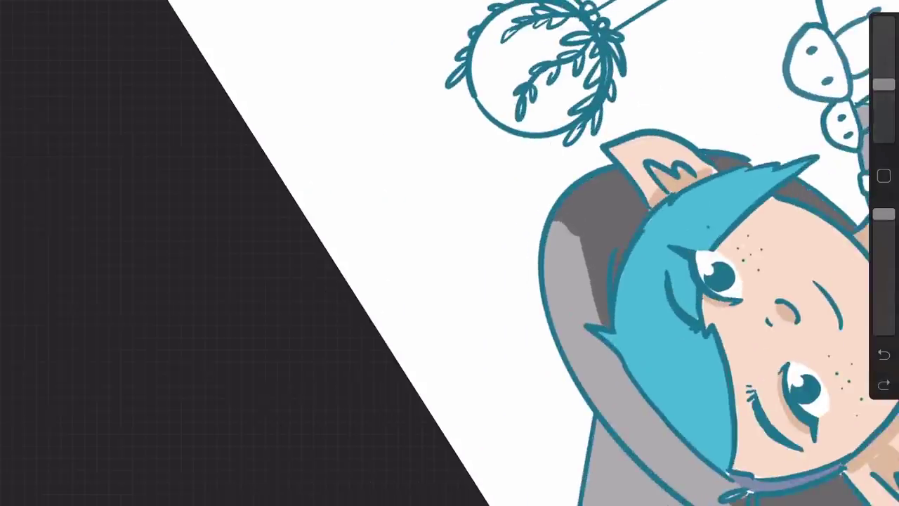
Step: Cover the stray light grey patch below the leaf ornament with the dark grey of the brim's underside
scroll(766, 218, "down", 3)
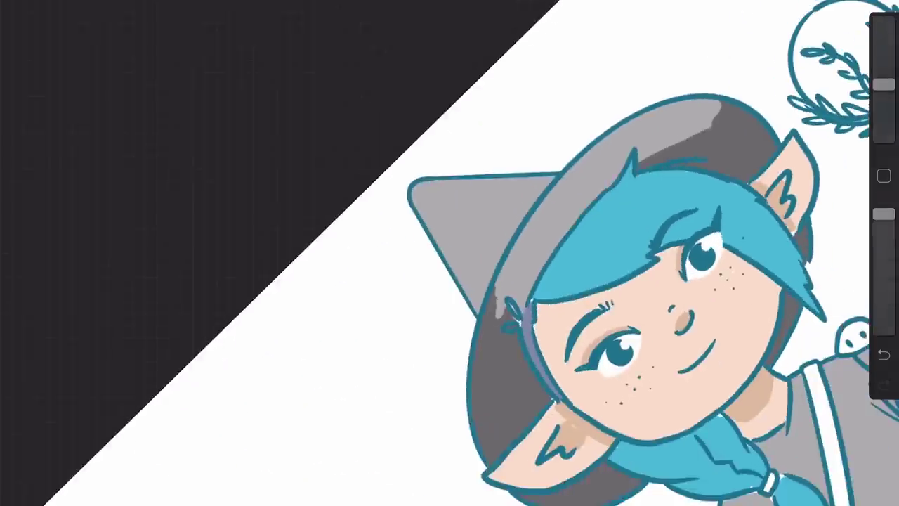
left_click_drag(499, 317, 497, 283)
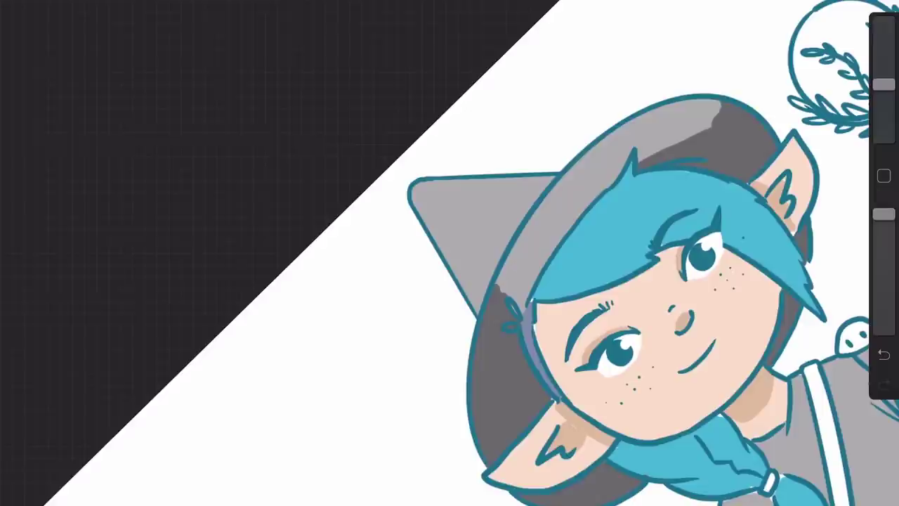
scroll(646, 281, "down", 5)
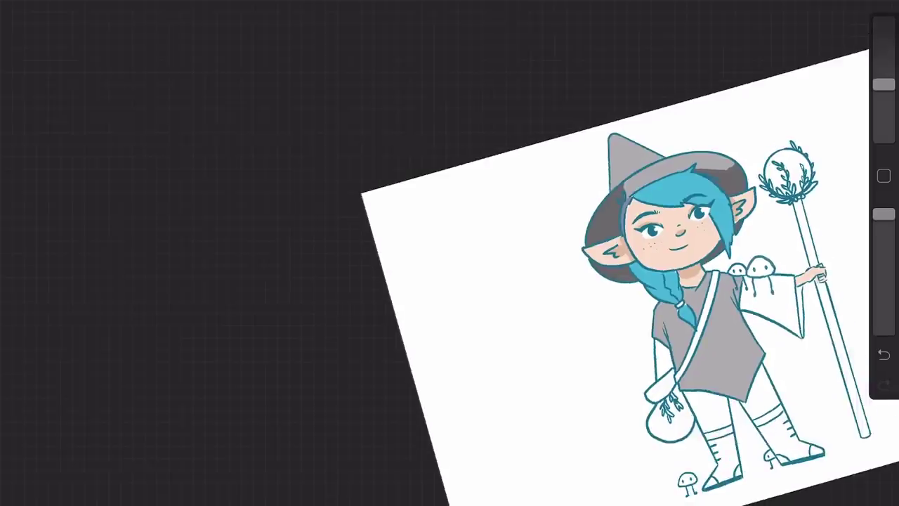
scroll(660, 267, "up", 5)
Step: Paint a tapering light grey rim along the brim's outer edge from the leaf ornament down to the braid-side ear
left_click(620, 121)
left_click_drag(537, 63, 484, 151)
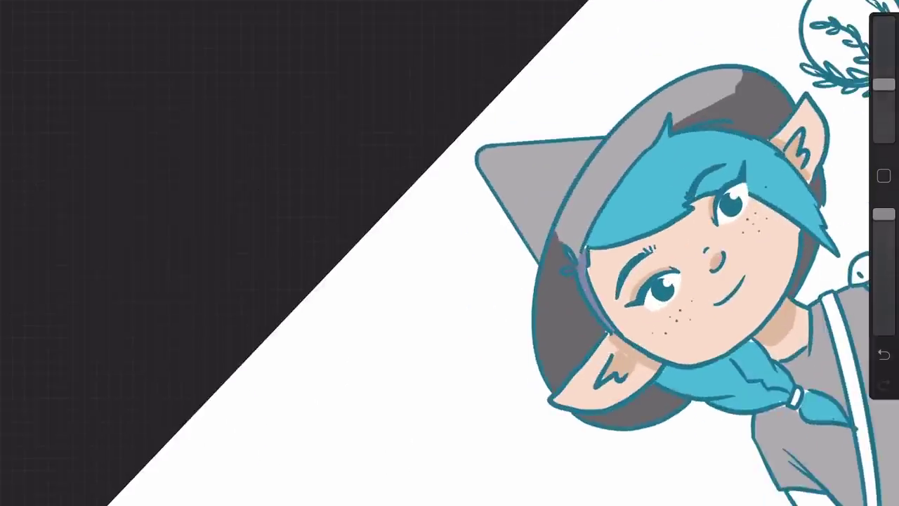
left_click_drag(554, 233, 540, 355)
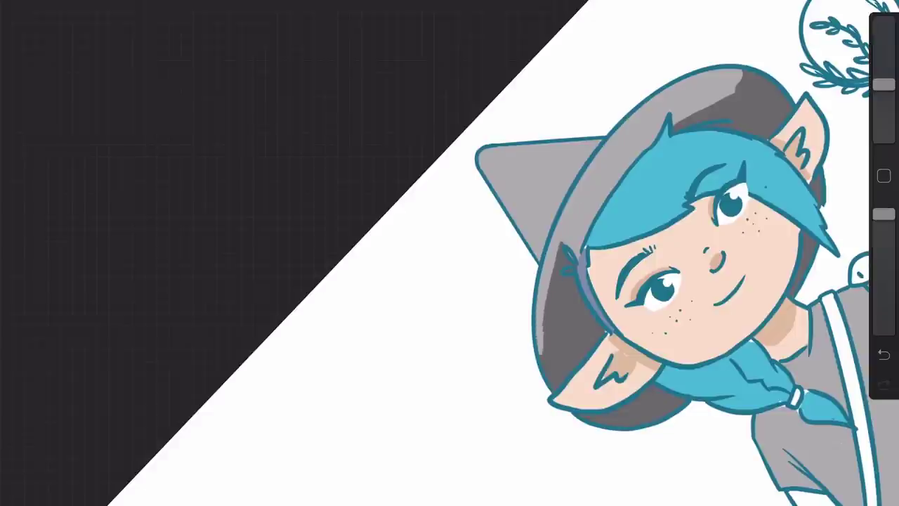
left_click_drag(560, 245, 546, 377)
left_click_drag(547, 345, 549, 383)
mouse_move(560, 281)
left_mouse_down()
mouse_move(546, 355)
mouse_move(560, 291)
left_mouse_up()
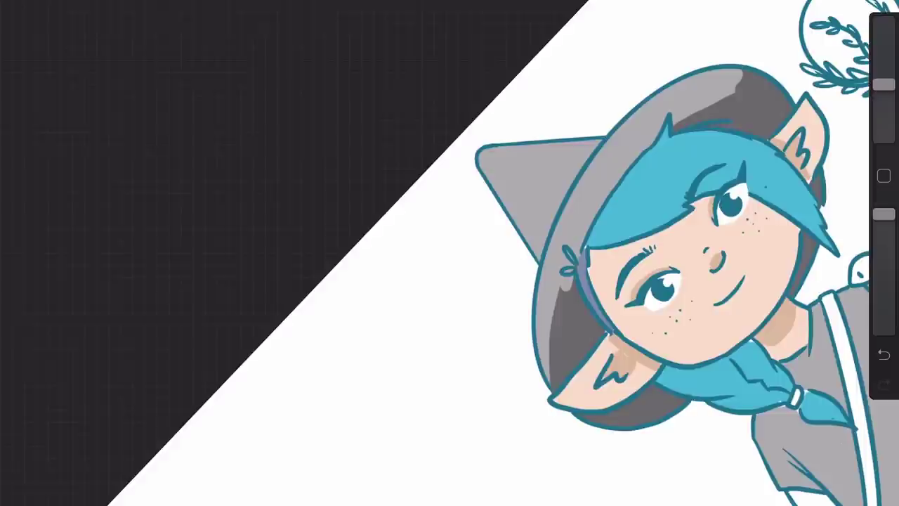
Step: Extend the light grey rim down the brim on the staff side and smooth the boundary of the dark underside
scroll(632, 253, "down", 5)
scroll(632, 225, "up", 5)
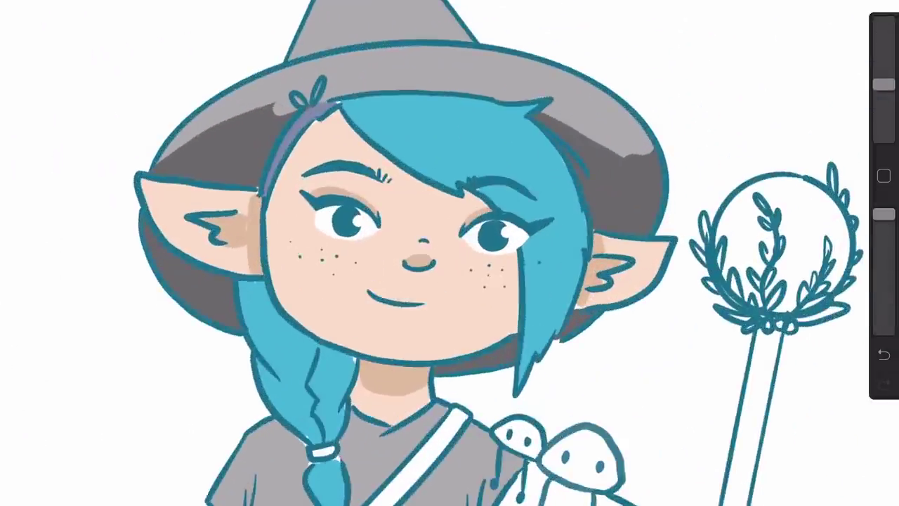
left_click_drag(644, 149, 655, 221)
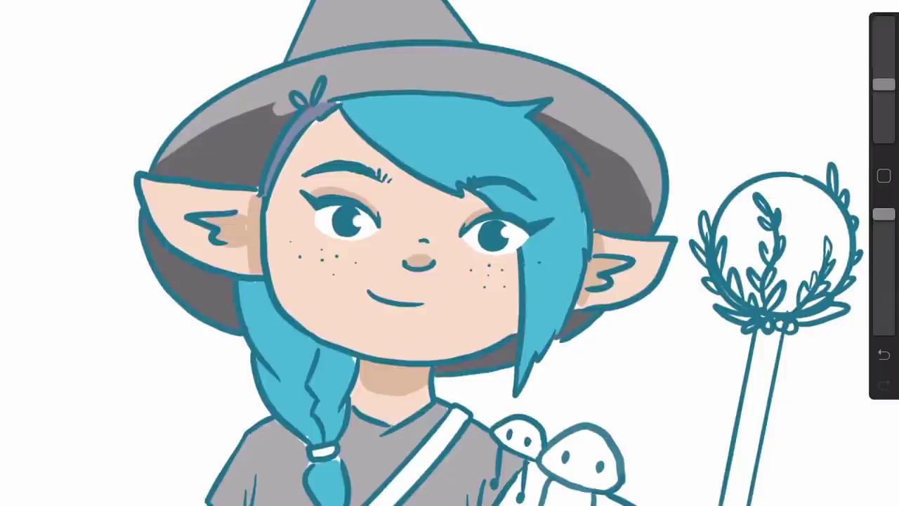
left_click(624, 183)
left_click_drag(543, 105, 615, 153)
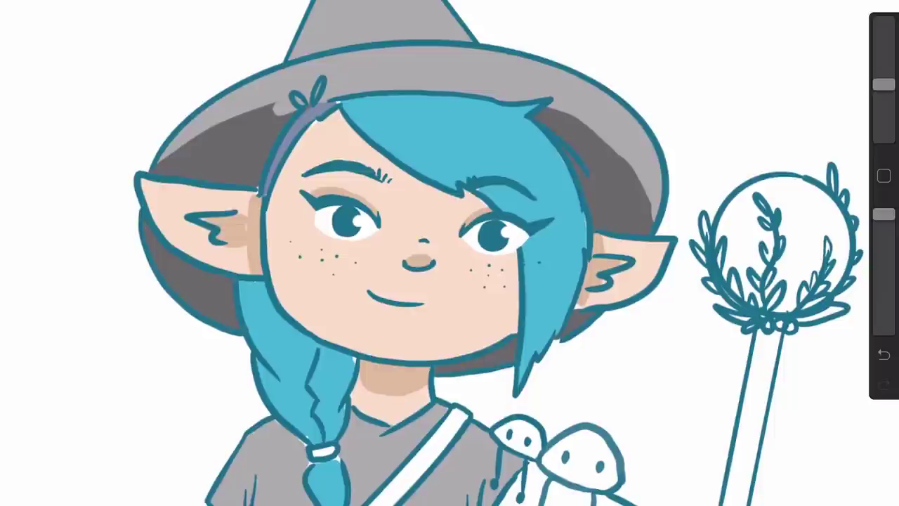
left_click_drag(653, 180, 642, 220)
Step: Sample the face's skin tone and touch up the tip of the ear on the staff side
left_click_drag(419, 263, 537, 204)
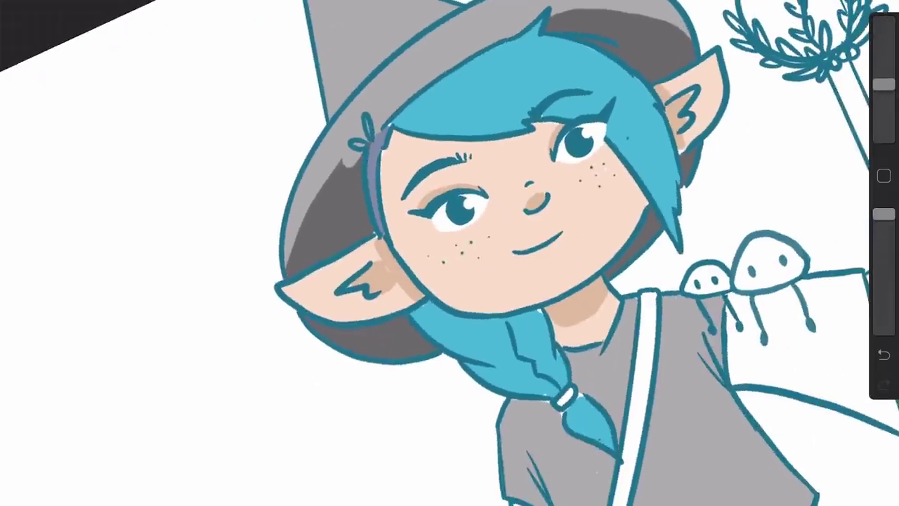
left_click(532, 295)
left_click(710, 67)
scroll(449, 253, "down", 5)
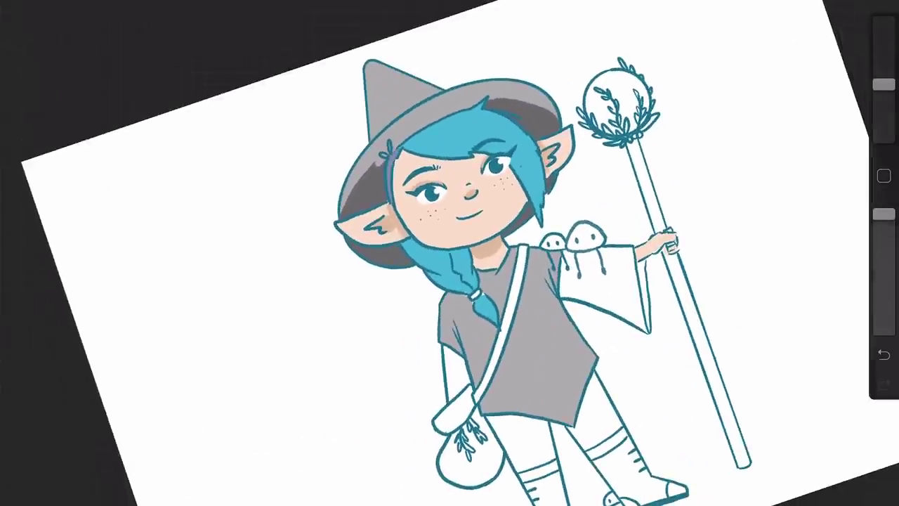
Step: Choose the dark teal from the recent colours as the painting colour
left_click(881, 2)
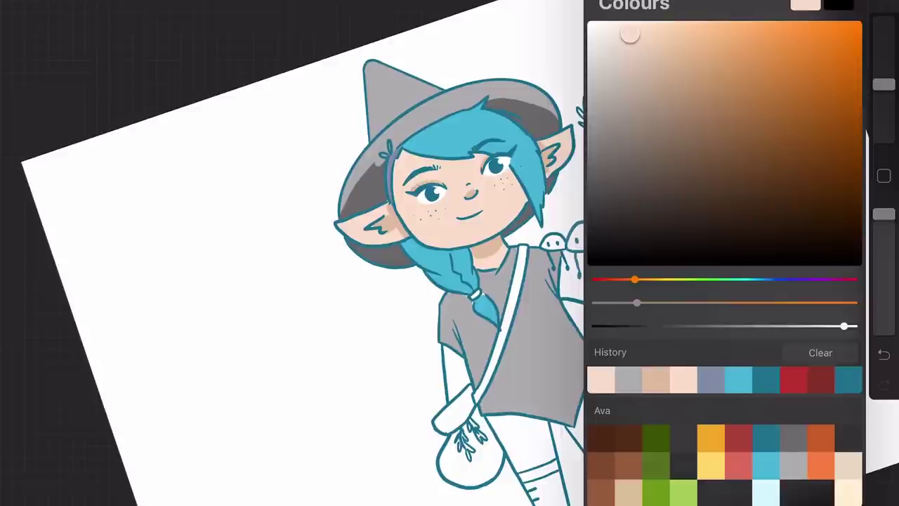
left_click(766, 379)
left_click_drag(744, 134, 747, 201)
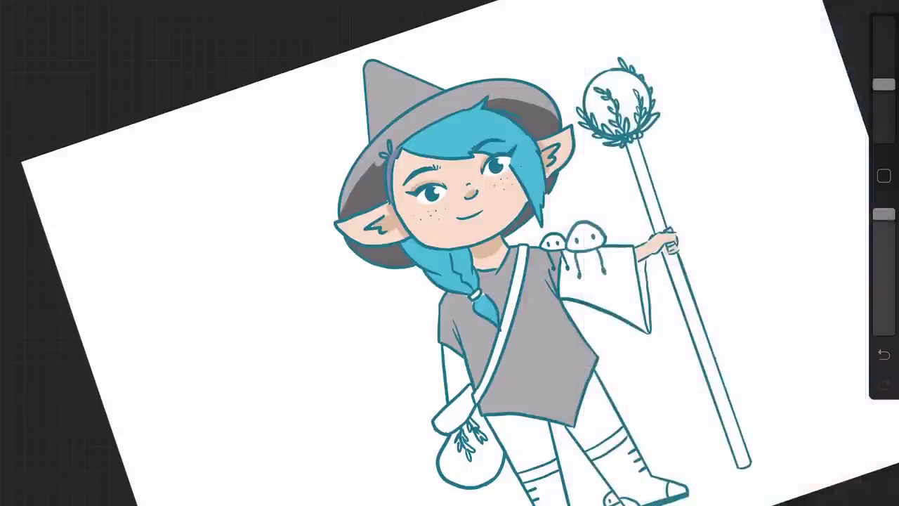
mouse_move(507, 428)
left_mouse_down()
mouse_move(503, 457)
mouse_move(518, 437)
left_mouse_up()
key("ctrl+z")
left_click(881, 1)
mouse_move(503, 430)
left_mouse_down()
mouse_move(517, 460)
mouse_move(520, 430)
left_mouse_up()
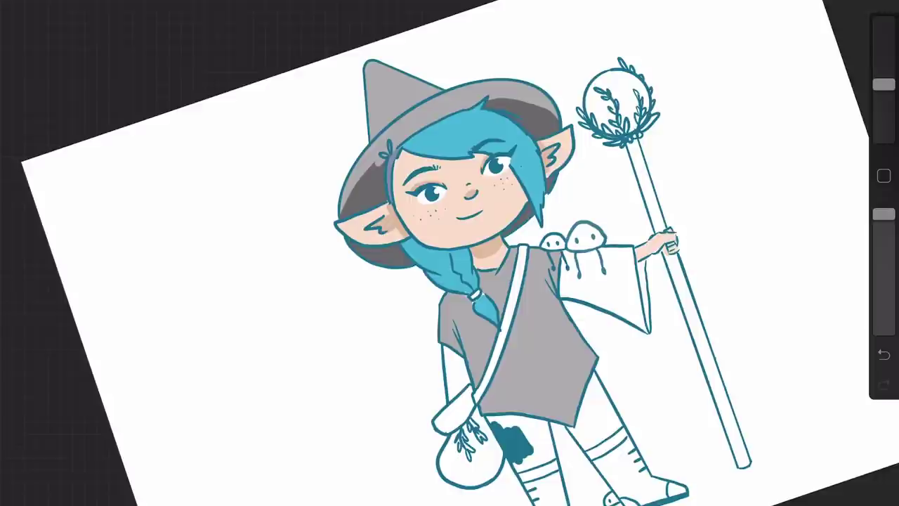
scroll(637, 403, "up", 3)
key("ctrl+z")
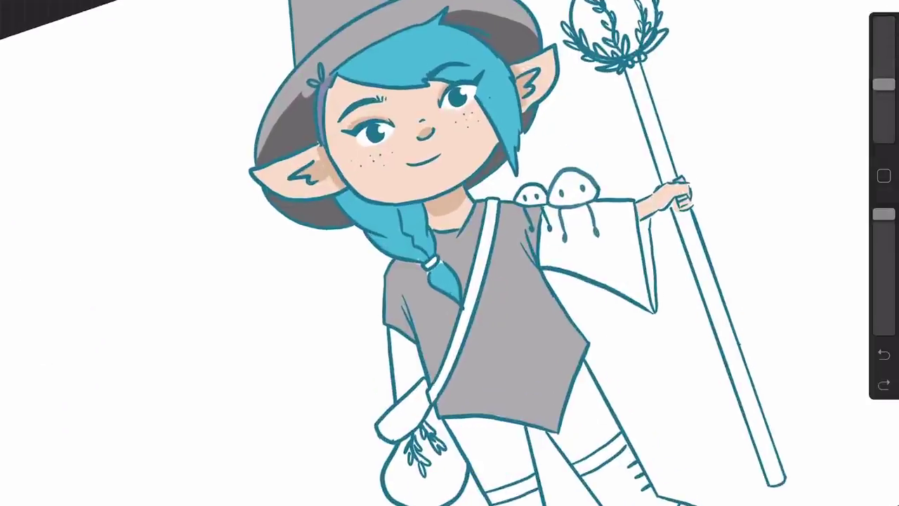
Step: Fill the trouser leg beside the bag with dark teal, from the tunic's hem down to the boot cuff
scroll(611, 435, "down", 2)
scroll(668, 287, "up", 2)
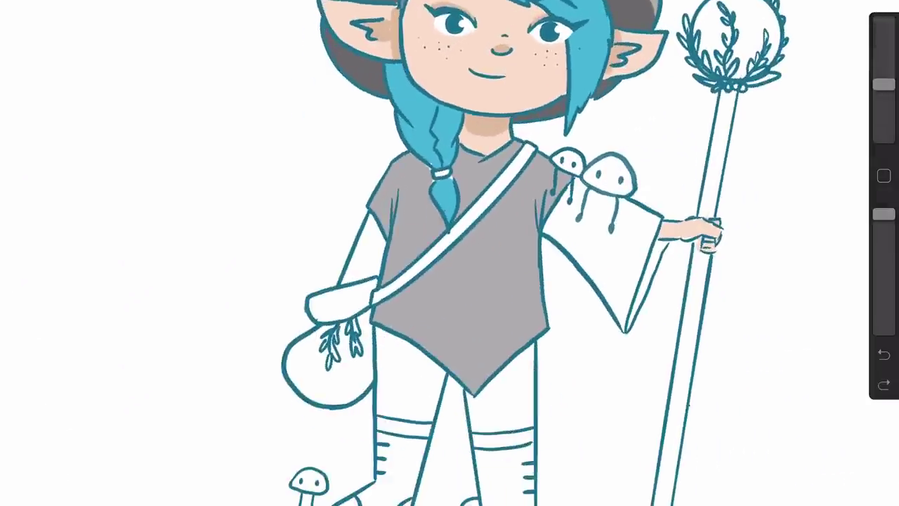
mouse_move(388, 411)
left_mouse_down()
mouse_move(423, 413)
mouse_move(377, 412)
mouse_move(380, 364)
mouse_move(414, 397)
left_mouse_up()
mouse_move(383, 366)
left_mouse_down()
mouse_move(397, 342)
mouse_move(440, 374)
left_mouse_up()
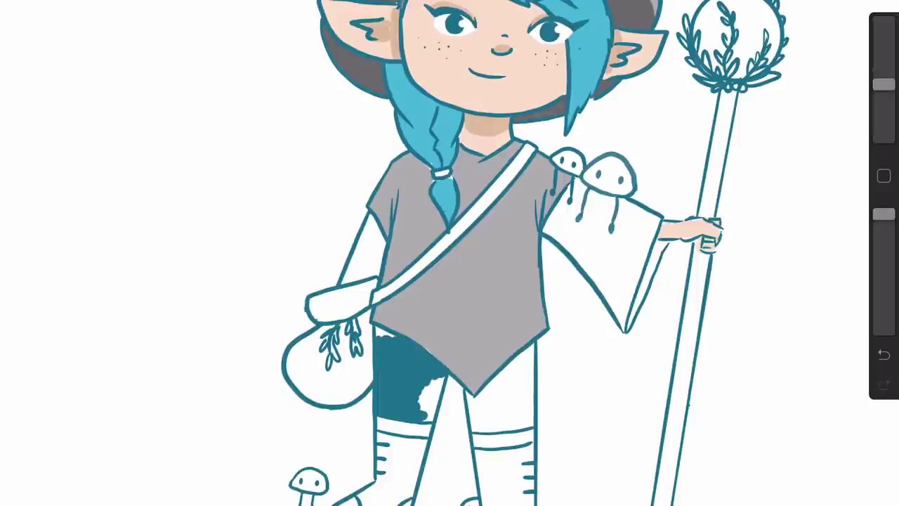
left_click_drag(376, 336, 394, 329)
mouse_move(420, 403)
left_mouse_down()
mouse_move(428, 386)
mouse_move(441, 393)
mouse_move(435, 407)
left_mouse_up()
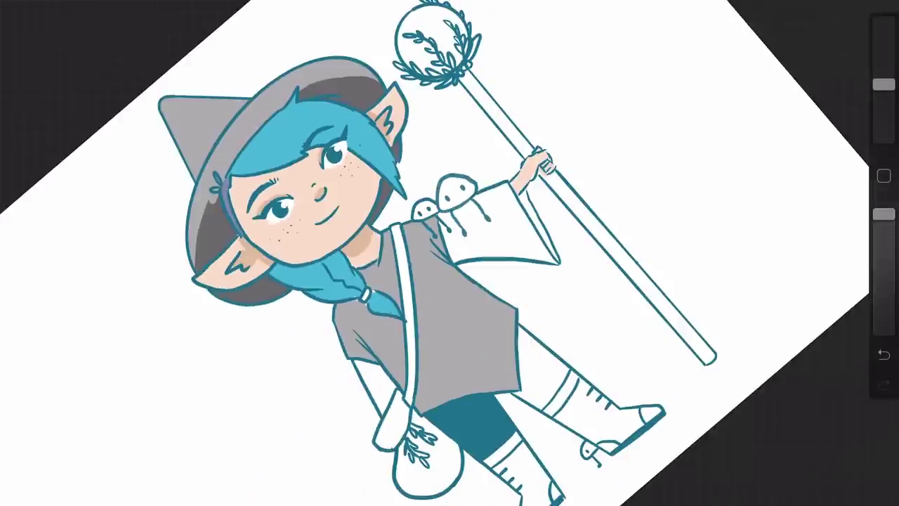
Step: Paint the other trouser leg, on the staff side, dark teal between the tunic and the boot
mouse_move(523, 356)
left_mouse_down()
mouse_move(525, 385)
mouse_move(521, 330)
mouse_move(531, 403)
mouse_move(543, 401)
mouse_move(534, 365)
mouse_move(545, 366)
mouse_move(523, 330)
mouse_move(564, 368)
mouse_move(545, 402)
mouse_move(554, 389)
left_mouse_up()
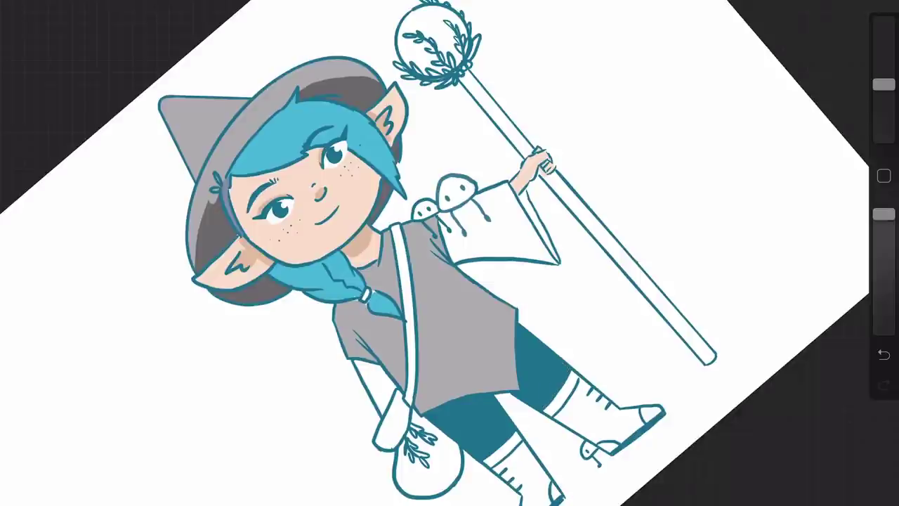
scroll(449, 253, "down", 5)
scroll(449, 253, "up", 4)
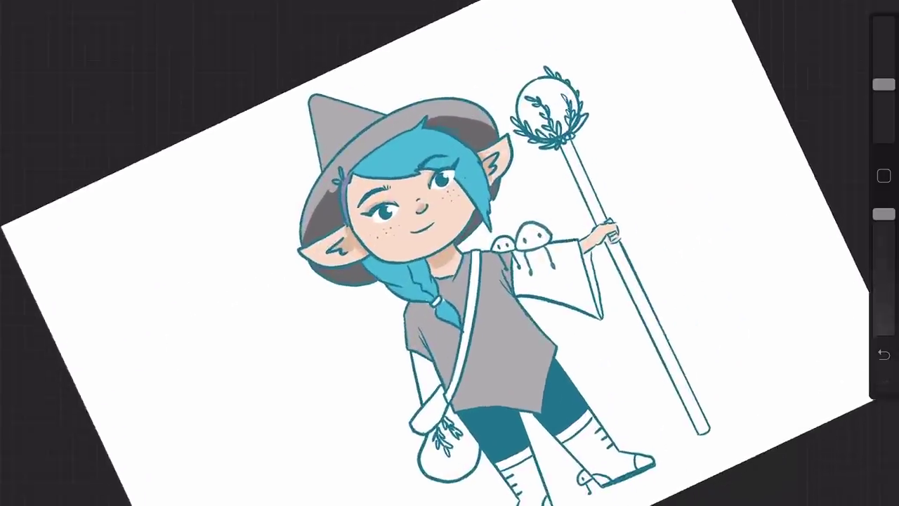
left_click(882, 3)
left_click_drag(744, 136, 736, 119)
left_click(532, 278)
mouse_move(521, 278)
left_mouse_down()
mouse_move(530, 286)
mouse_move(533, 278)
mouse_move(588, 296)
left_mouse_up()
key("ctrl+z")
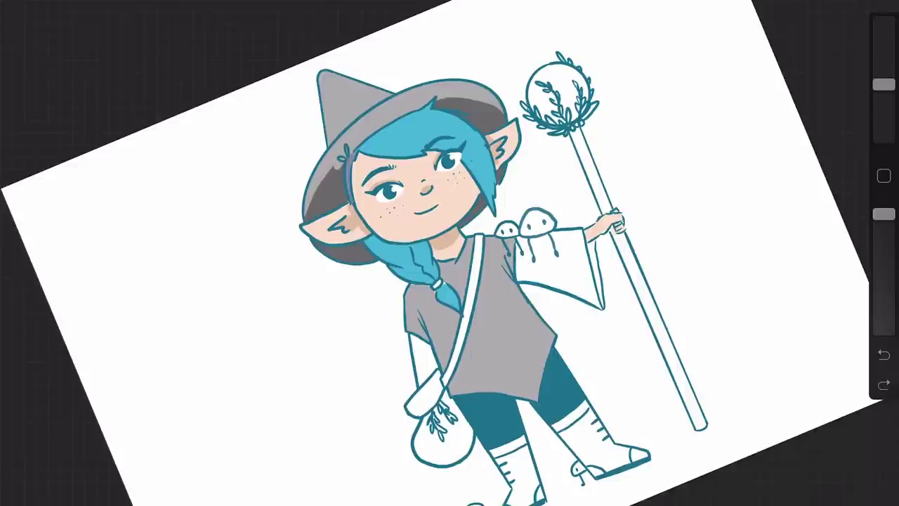
Step: Choose a medium brown from the palette and start colouring the flap of the shoulder bag
left_click(882, 2)
left_click(628, 465)
left_click(430, 385)
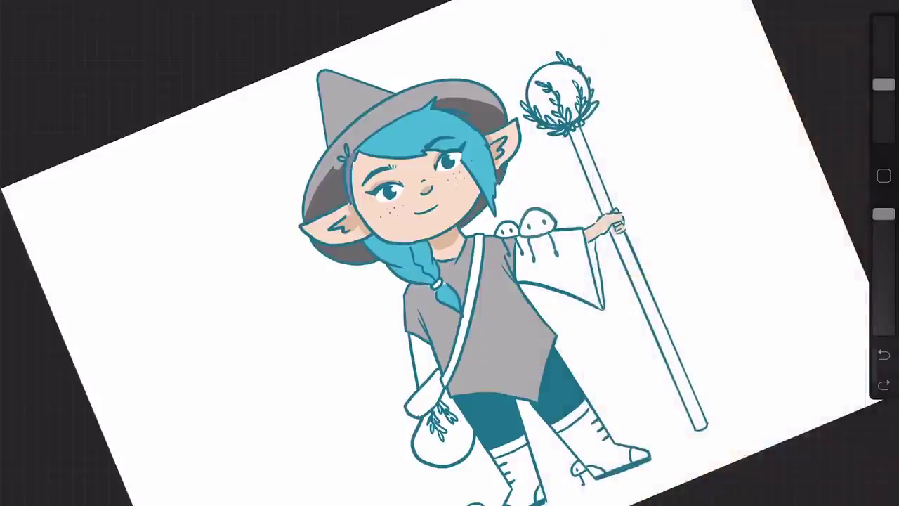
left_click_drag(433, 382, 407, 414)
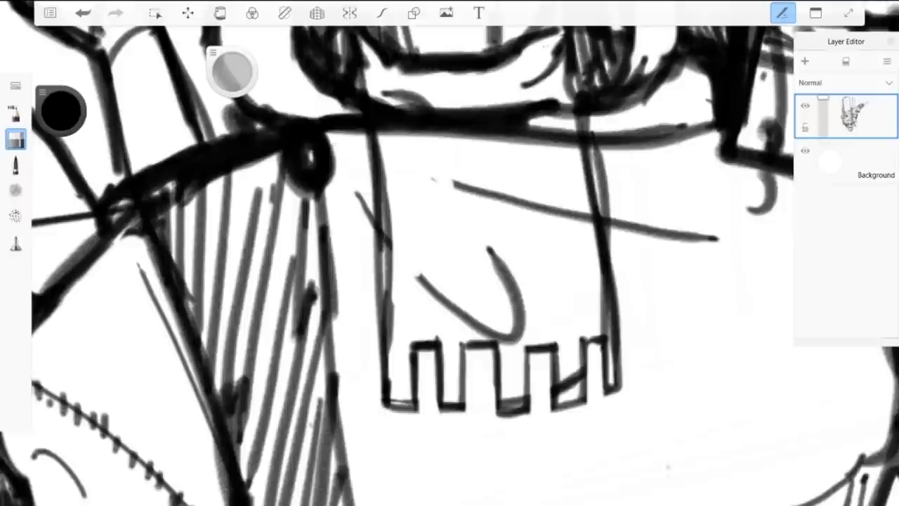
Step: In SketchBook, erase the stray lines inside the archer's hanging scarf and the messy strokes at its notched hem
mouse_move(436, 180)
left_mouse_down()
mouse_move(534, 210)
mouse_move(597, 218)
left_mouse_up()
mouse_move(504, 248)
left_mouse_down()
mouse_move(521, 339)
mouse_move(497, 337)
mouse_move(460, 314)
mouse_move(417, 276)
left_mouse_up()
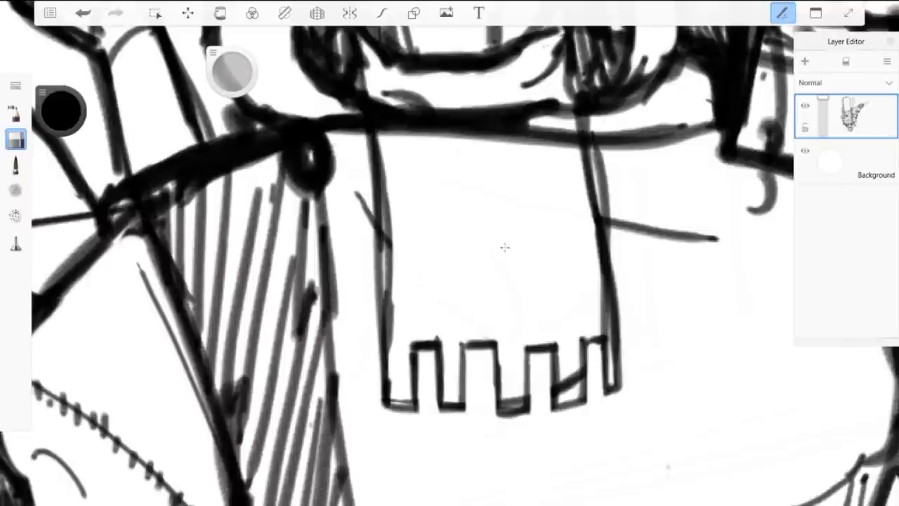
mouse_move(564, 373)
left_mouse_down()
mouse_move(570, 398)
mouse_move(563, 389)
mouse_move(522, 398)
left_mouse_up()
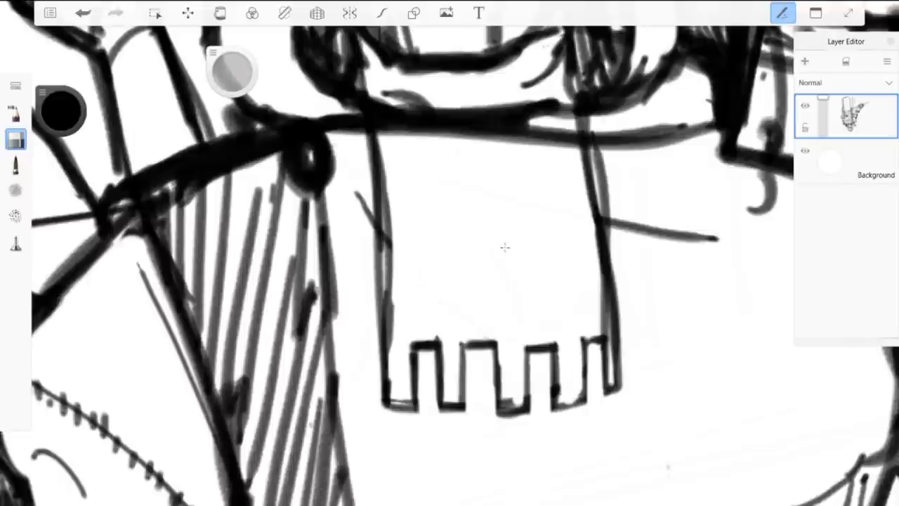
Step: Redraw the bottom edges of two teeth in the scarf's notched hem with the pencil
key("e")
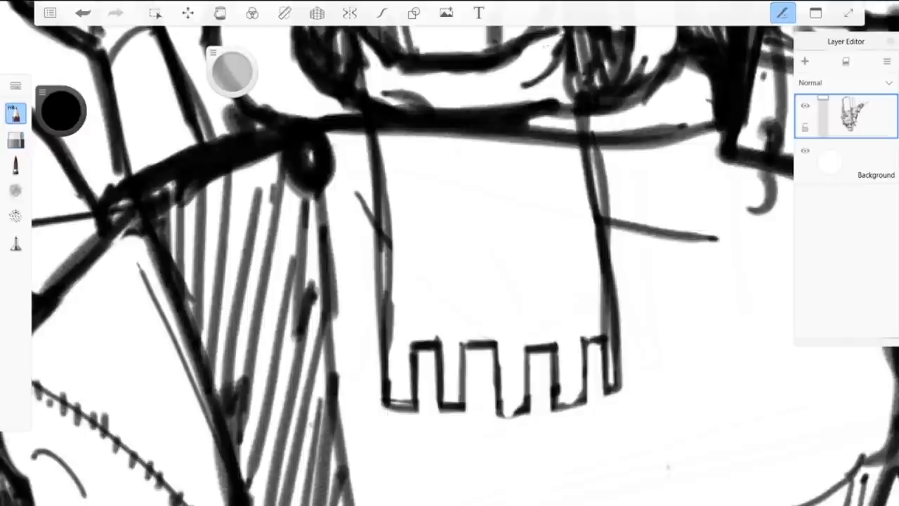
left_click_drag(497, 410, 524, 405)
left_click_drag(586, 400, 553, 407)
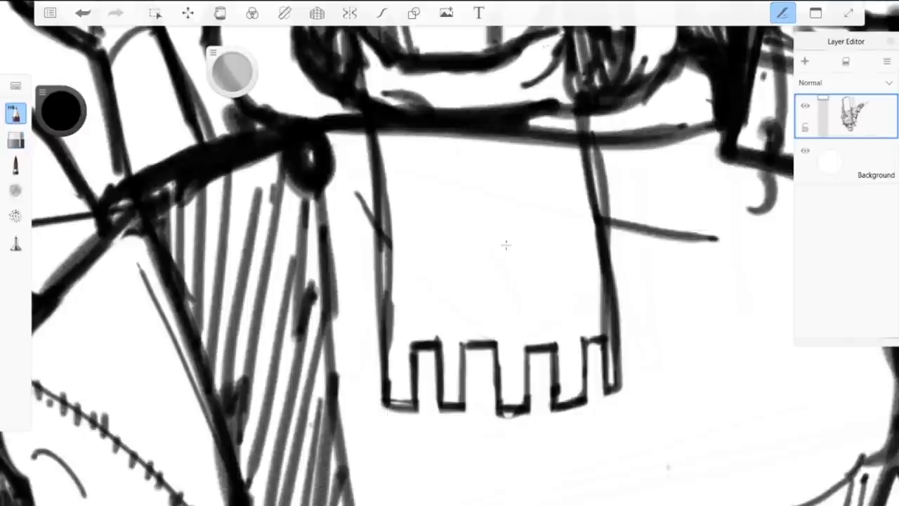
Step: Erase the collar lines crossing the top of the scarf below the helmet's chin
scroll(506, 245, "down", 5)
key("e")
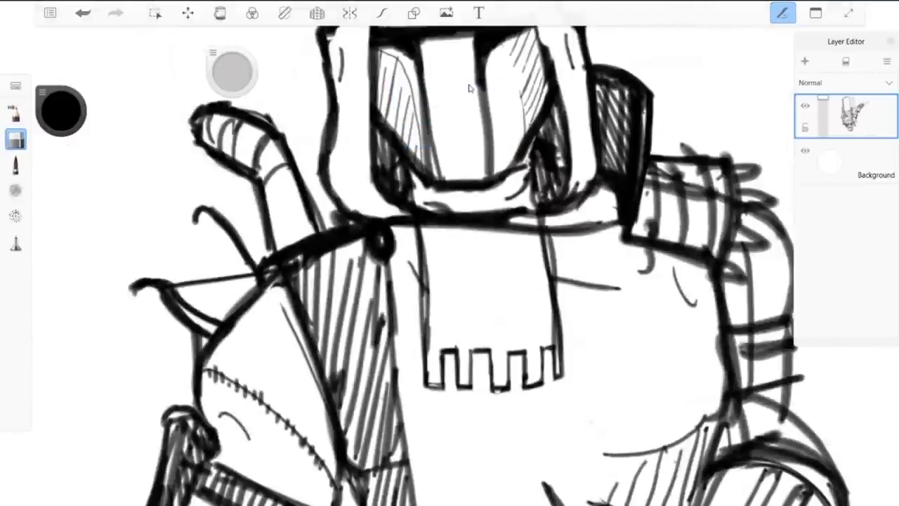
mouse_move(432, 204)
left_mouse_down()
mouse_move(484, 218)
mouse_move(466, 218)
mouse_move(536, 228)
left_mouse_up()
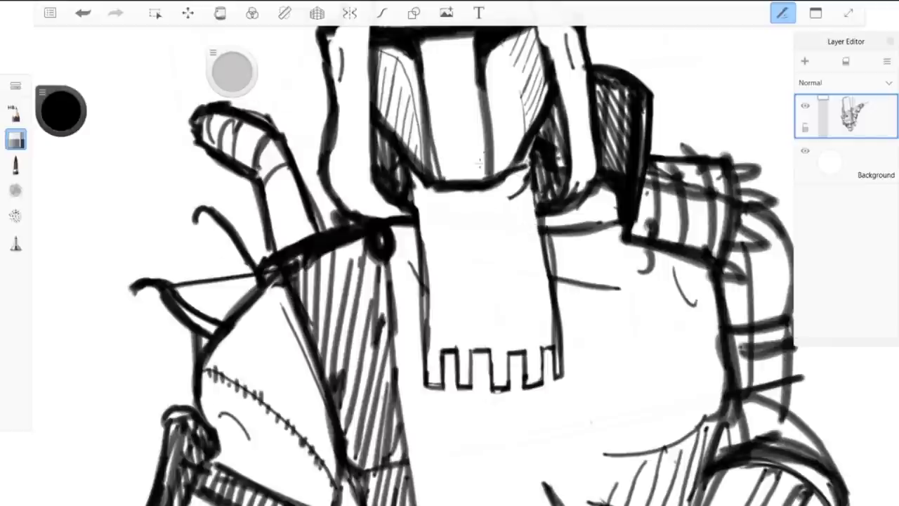
Step: Pencil small fold lines at the top of the scarf, one under the chin and one at its upper corner
scroll(480, 163, "down", 6)
key("e")
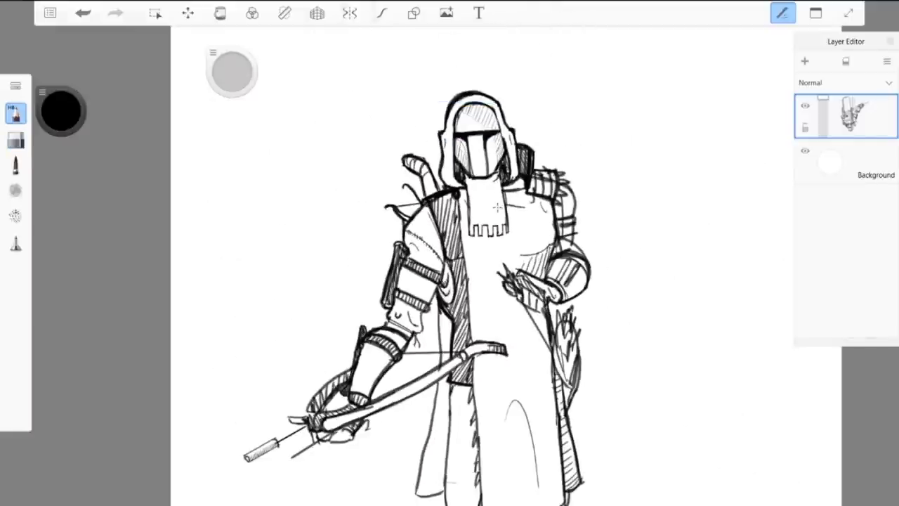
scroll(444, 121, "up", 6)
left_click_drag(445, 202, 483, 201)
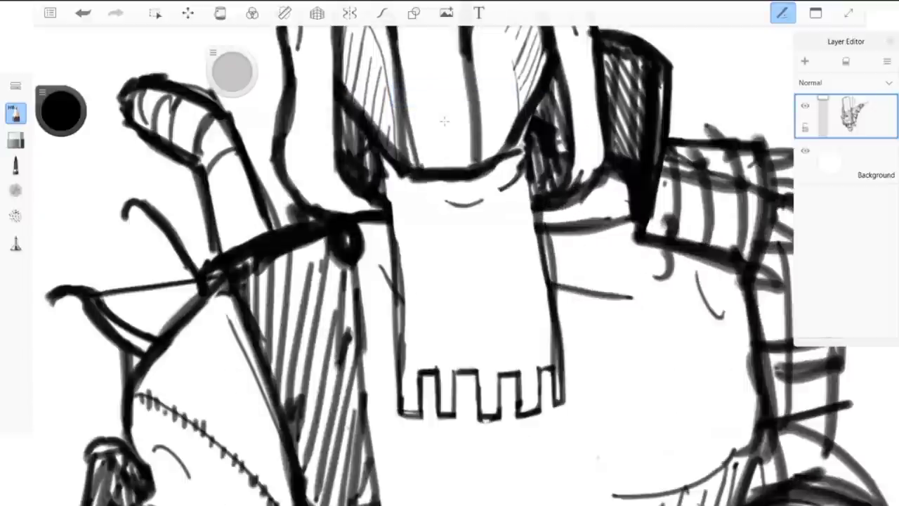
left_click_drag(395, 171, 408, 191)
mouse_move(392, 162)
left_mouse_down()
mouse_move(408, 193)
mouse_move(383, 193)
mouse_move(386, 162)
left_mouse_up()
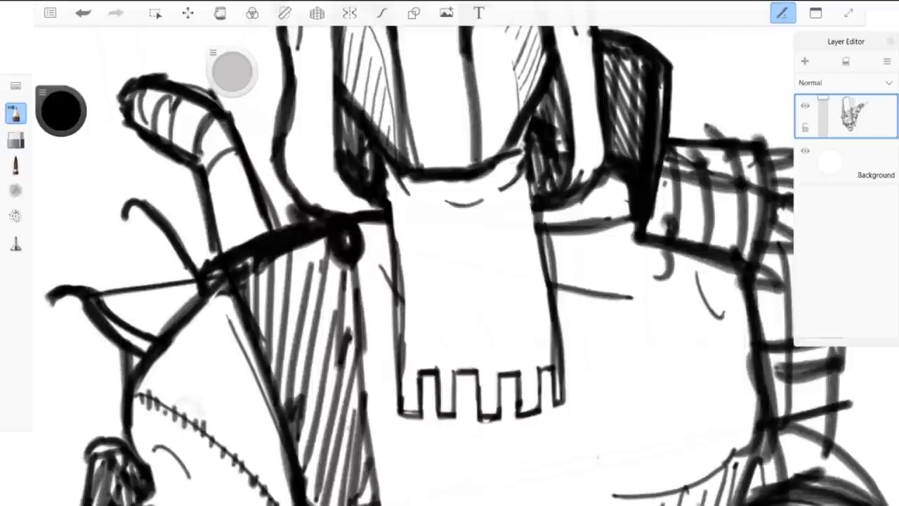
Step: Fill the shadow areas inside the hood on both sides of the helmet's jaw with solid black
left_click_drag(372, 132, 361, 180)
left_click_drag(364, 114, 343, 160)
left_click_drag(540, 133, 537, 191)
mouse_move(559, 99)
left_mouse_down()
mouse_move(542, 191)
mouse_move(552, 191)
left_mouse_up()
left_click_drag(568, 108, 558, 175)
left_click_drag(559, 82, 555, 105)
left_click_drag(555, 80, 539, 112)
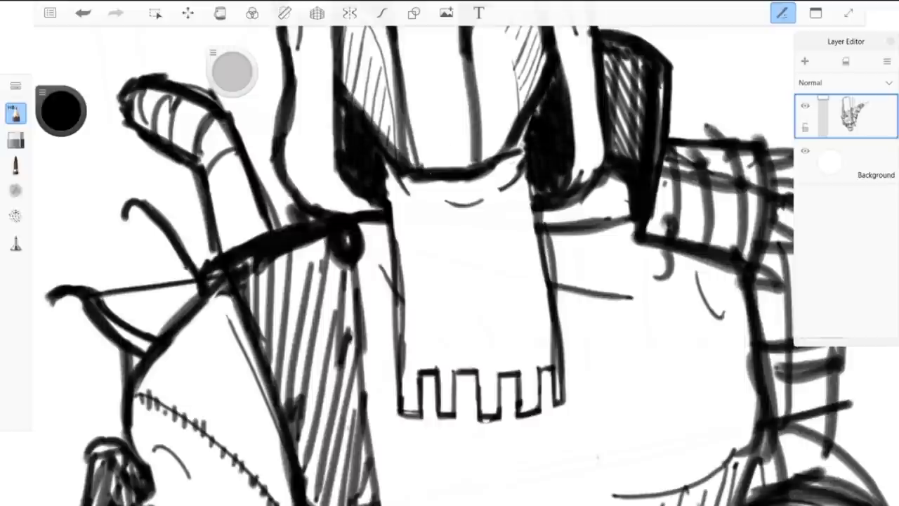
Step: Erase a small light patch in the black hood shadow beside the helmet's jaw
scroll(459, 219, "down", 5)
scroll(437, 107, "down", 2)
scroll(437, 108, "up", 6)
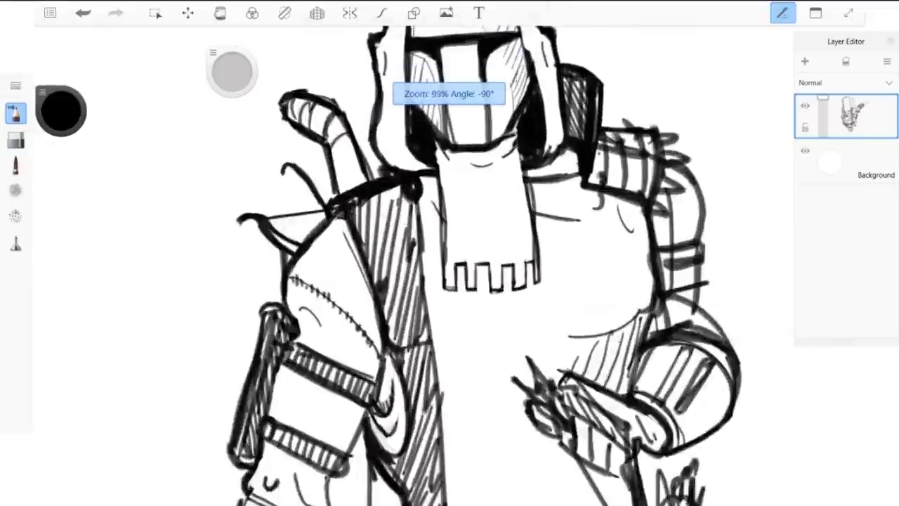
key("e")
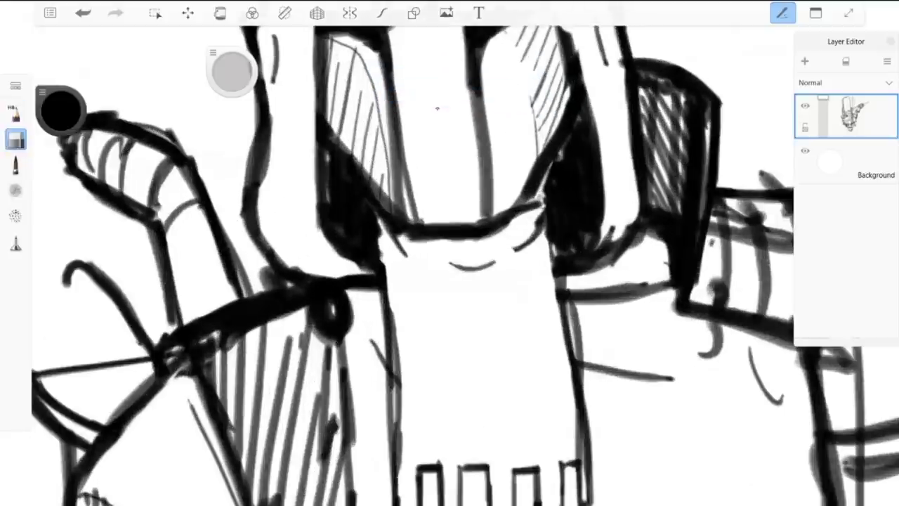
mouse_move(362, 208)
left_mouse_down()
mouse_move(372, 248)
mouse_move(363, 201)
mouse_move(357, 215)
left_mouse_up()
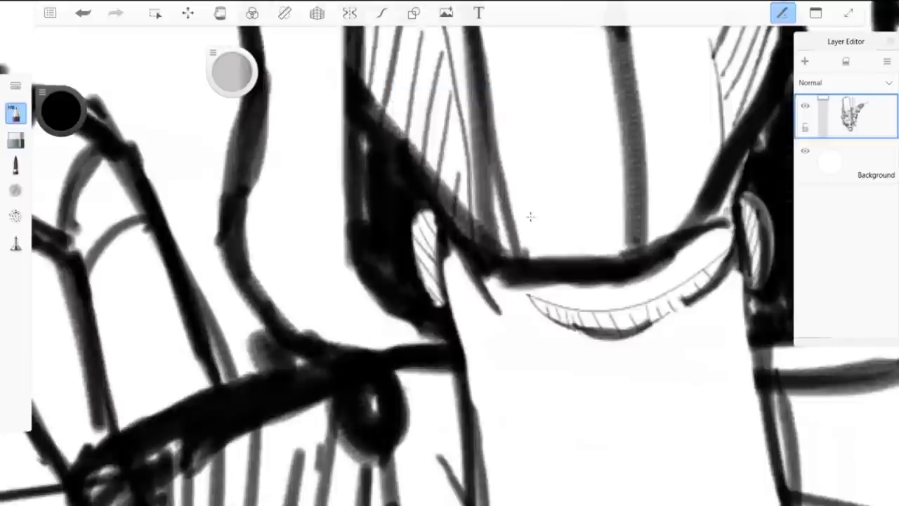
Step: Pencil short fold strokes at the scarf's upper corner, beside the light patch under the helmet's jaw
left_click_drag(447, 267, 492, 311)
left_click_drag(431, 252, 435, 263)
mouse_move(445, 251)
left_mouse_down()
mouse_move(459, 284)
mouse_move(488, 306)
left_mouse_up()
scroll(530, 217, "down", 5)
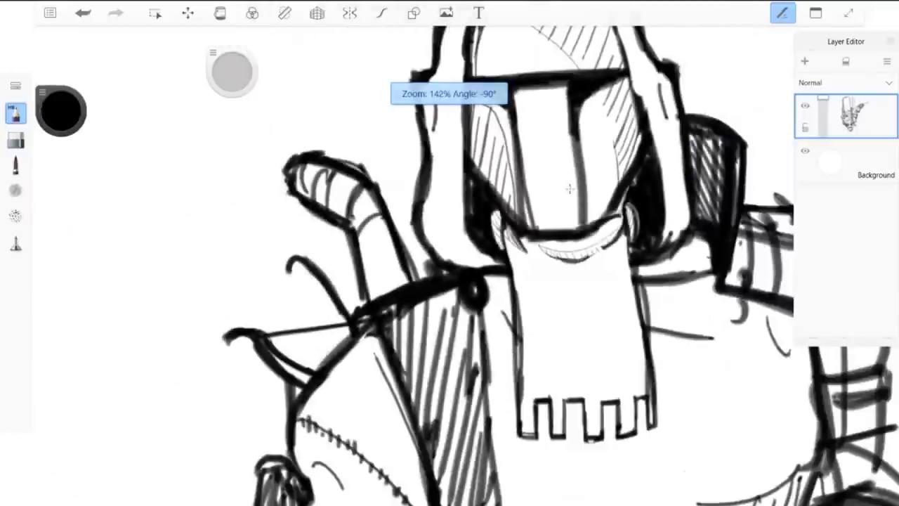
scroll(300, 290, "down", 3)
scroll(300, 291, "up", 3)
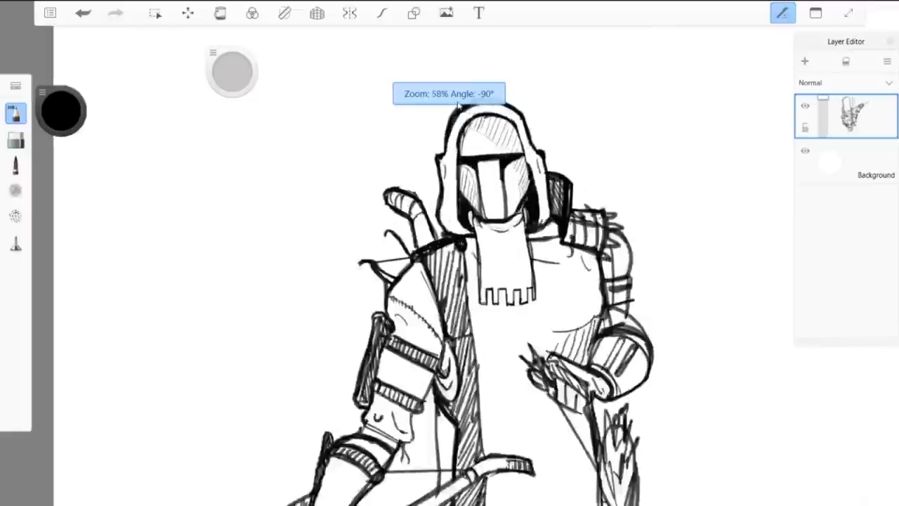
scroll(301, 291, "down", 2)
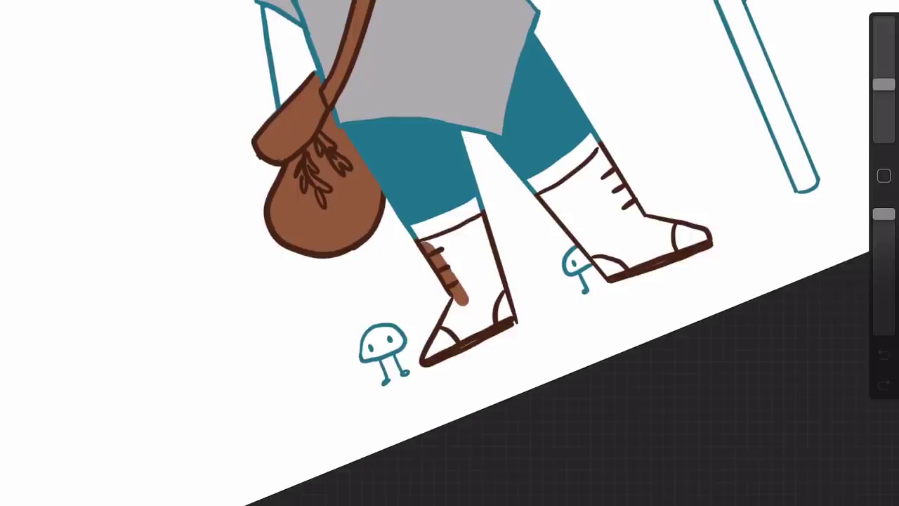
Step: In Procreate, fill the boot nearest the bag with medium brown from the cuff line down to the sole
mouse_move(428, 234)
left_mouse_down()
mouse_move(451, 248)
mouse_move(471, 295)
left_mouse_up()
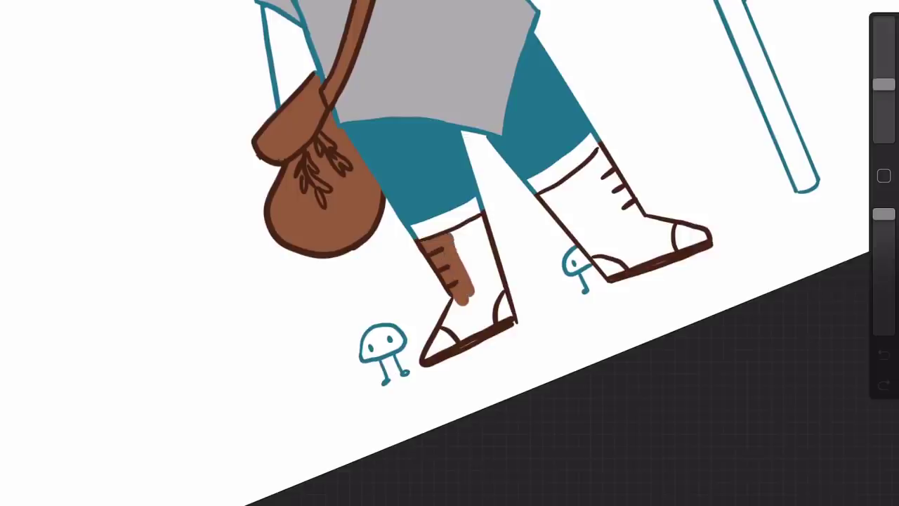
left_click_drag(455, 243, 490, 328)
mouse_move(477, 270)
left_mouse_down()
mouse_move(510, 317)
mouse_move(460, 339)
left_mouse_up()
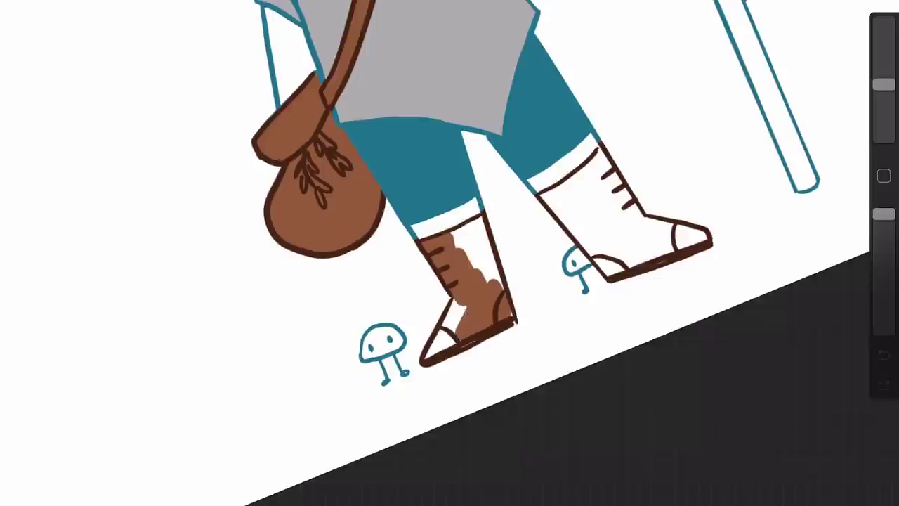
mouse_move(465, 305)
left_mouse_down()
mouse_move(434, 347)
mouse_move(454, 340)
left_mouse_up()
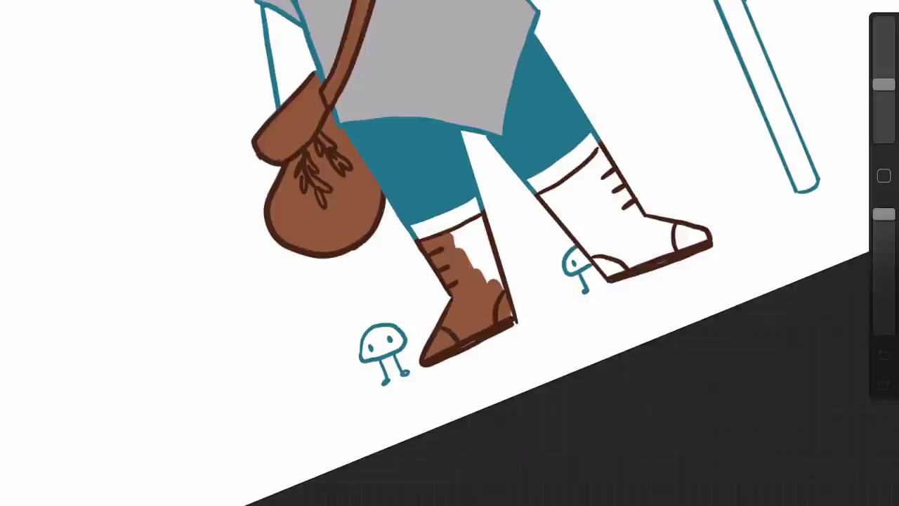
mouse_move(486, 282)
left_mouse_down()
mouse_move(484, 243)
mouse_move(457, 226)
mouse_move(480, 217)
left_mouse_up()
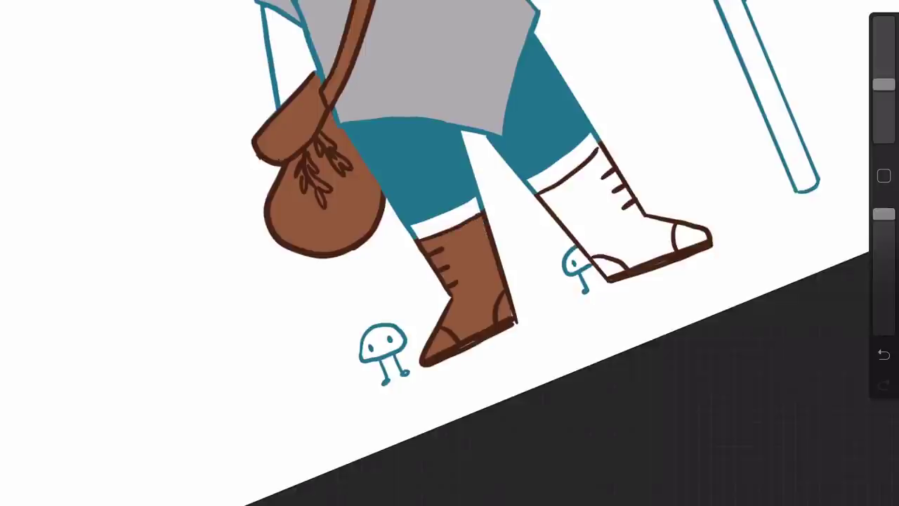
Step: Paint the staff-side boot medium brown, from its shaft to the toe cap
mouse_move(594, 247)
left_mouse_down()
mouse_move(557, 206)
mouse_move(595, 250)
left_mouse_up()
mouse_move(554, 216)
left_mouse_down()
mouse_move(540, 191)
mouse_move(580, 178)
left_mouse_up()
mouse_move(580, 178)
left_mouse_down()
mouse_move(560, 203)
mouse_move(608, 272)
mouse_move(584, 217)
left_mouse_up()
mouse_move(597, 208)
left_mouse_down()
mouse_move(629, 253)
mouse_move(649, 232)
mouse_move(570, 178)
mouse_move(602, 154)
mouse_move(619, 191)
mouse_move(597, 150)
left_mouse_up()
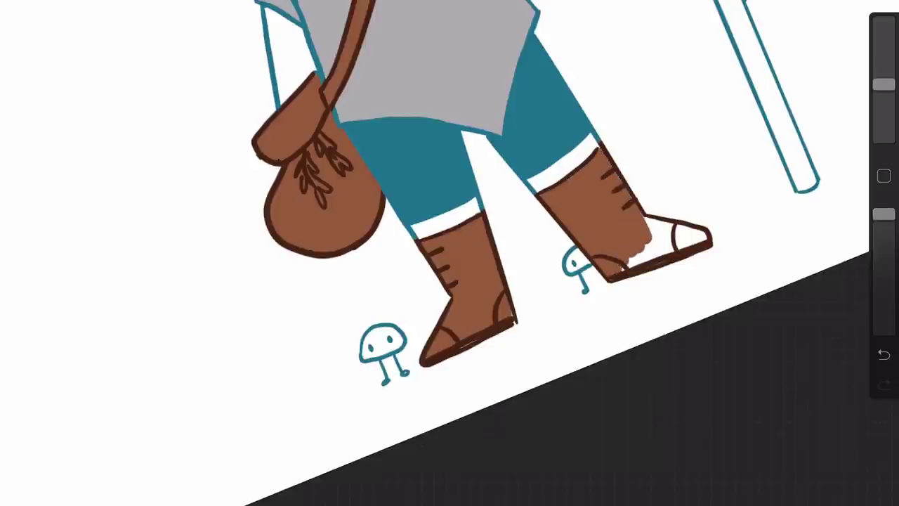
mouse_move(623, 267)
left_mouse_down()
mouse_move(694, 241)
mouse_move(653, 227)
mouse_move(705, 239)
left_mouse_up()
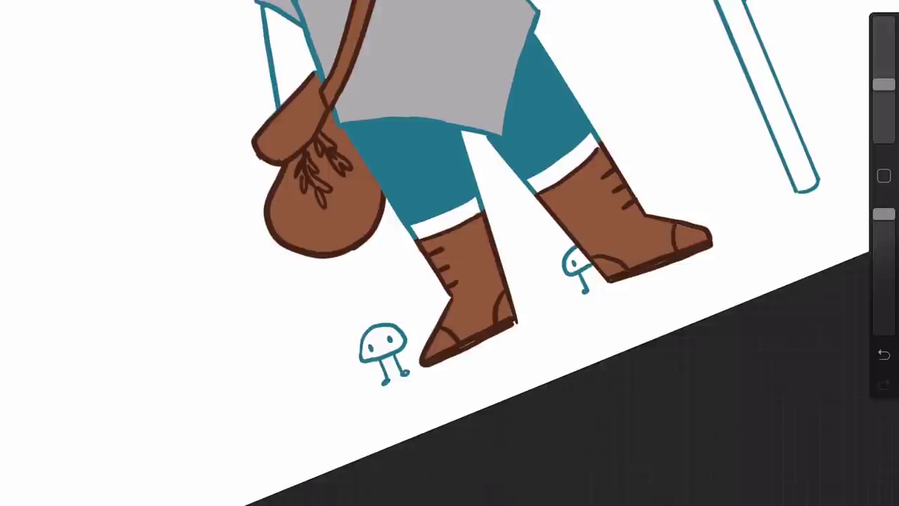
Step: Colour the white cuff bands between the trousers and both boots light blue
scroll(449, 253, "down", 5)
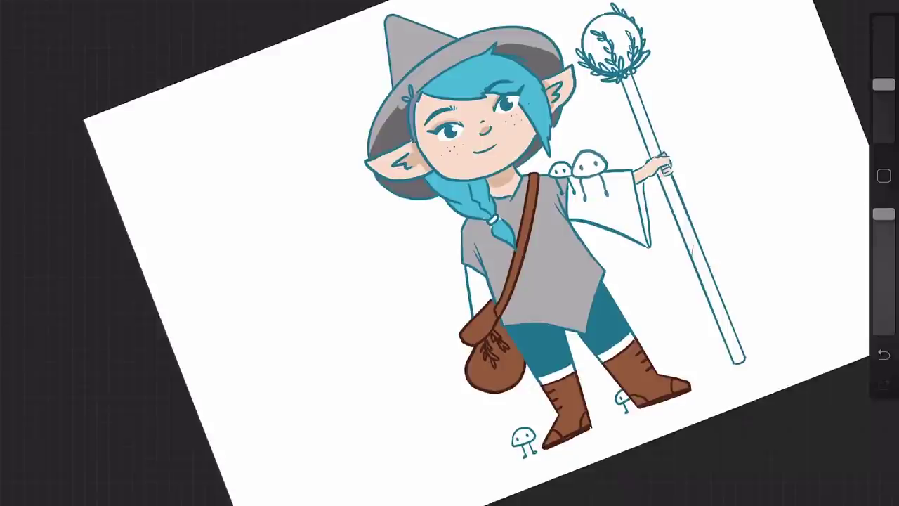
scroll(450, 253, "up", 5)
mouse_move(594, 329)
left_mouse_down()
mouse_move(556, 370)
mouse_move(585, 348)
mouse_move(595, 306)
mouse_move(601, 328)
left_mouse_up()
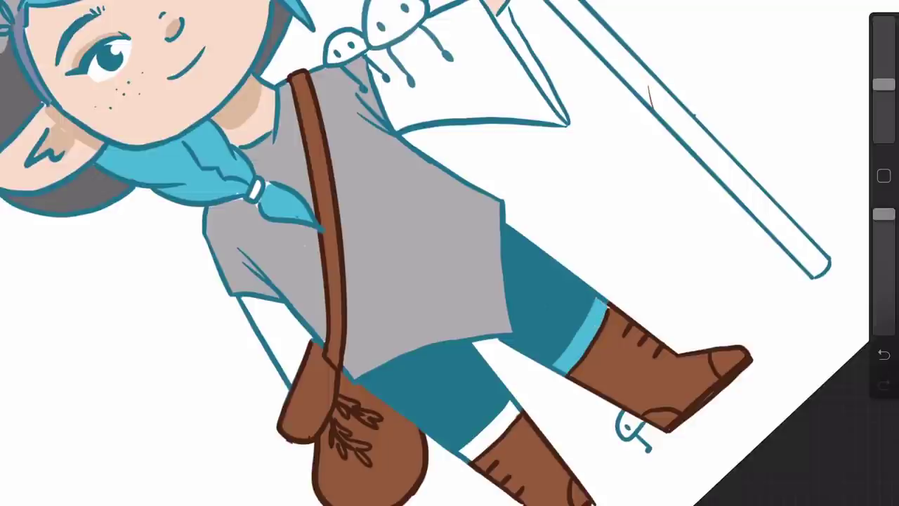
mouse_move(507, 408)
left_mouse_down()
mouse_move(466, 455)
mouse_move(514, 416)
mouse_move(511, 405)
left_mouse_up()
left_click_drag(450, 253, 455, 256)
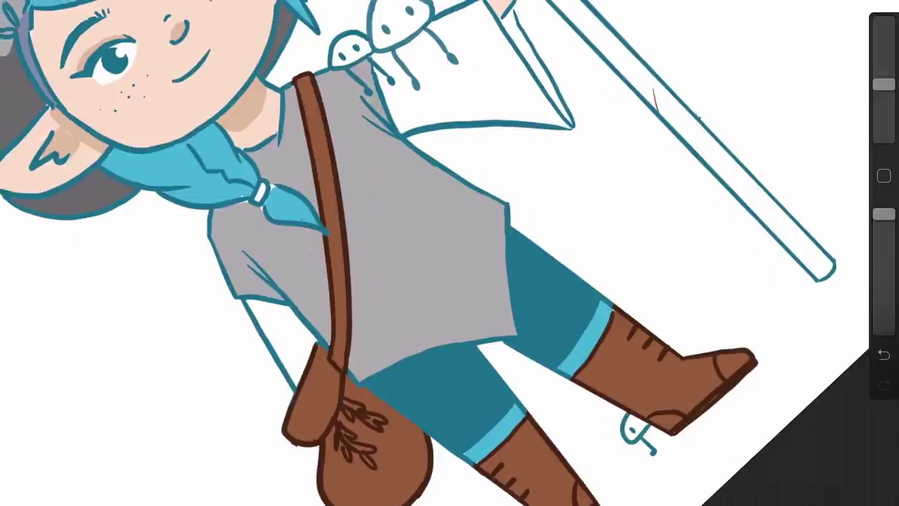
Step: Select the line-art layer, Layer 2, toggle its visibility off and on, and open its layer options
scroll(450, 252, "down", 5)
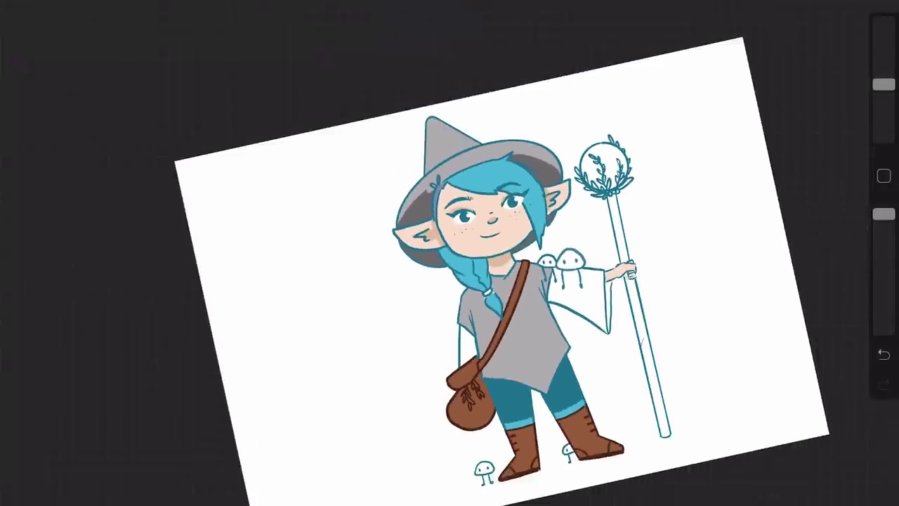
scroll(449, 252, "up", 3)
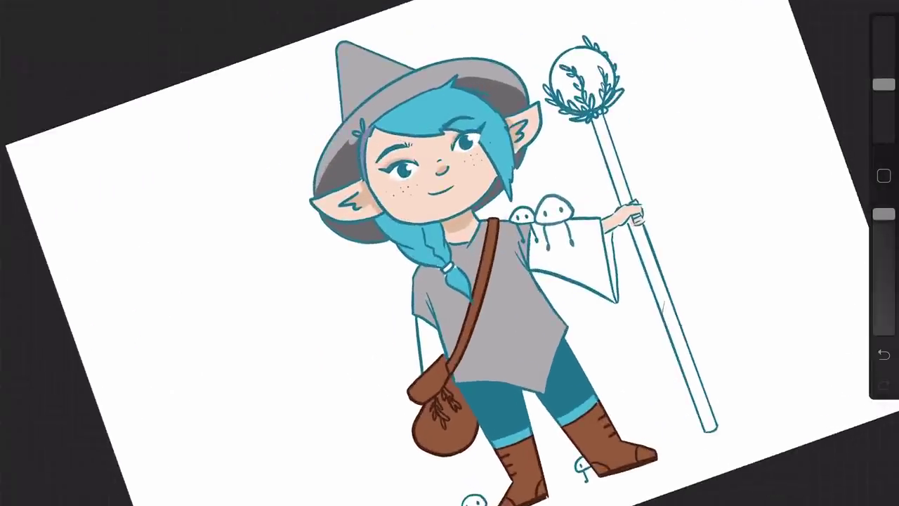
scroll(449, 253, "up", 2)
key("c")
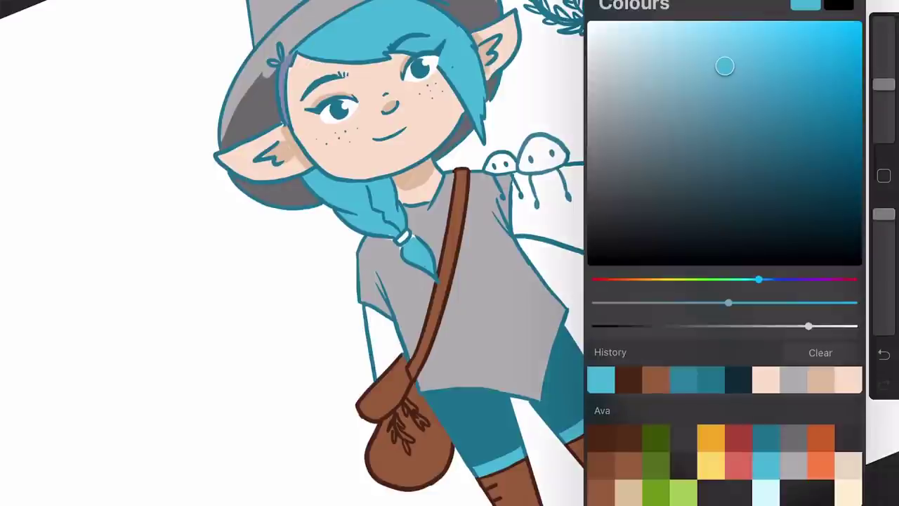
key("l")
left_click(702, 61)
left_click(839, 61)
left_click(839, 61)
left_click(702, 61)
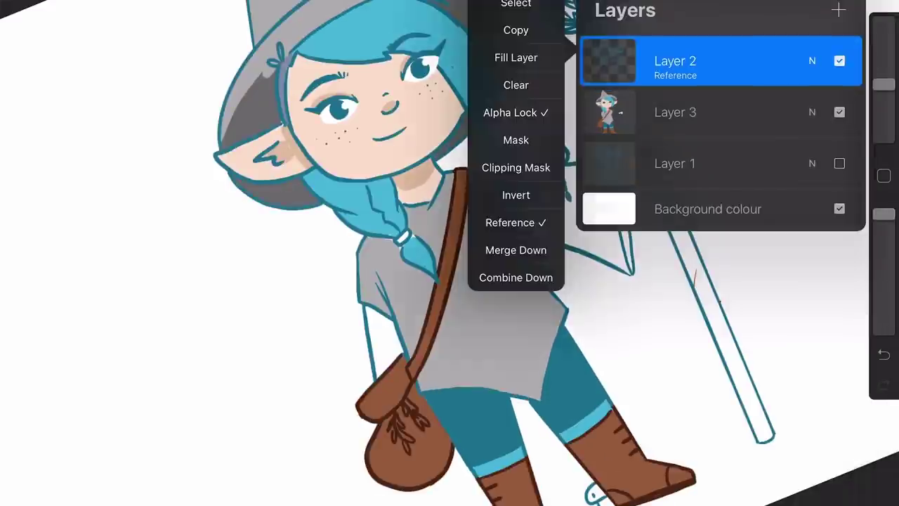
Step: Choose a dark teal and recolour the line art of the staff-side sleeve, shoulder mushrooms, tunic edge and trousers
left_click(875, 1)
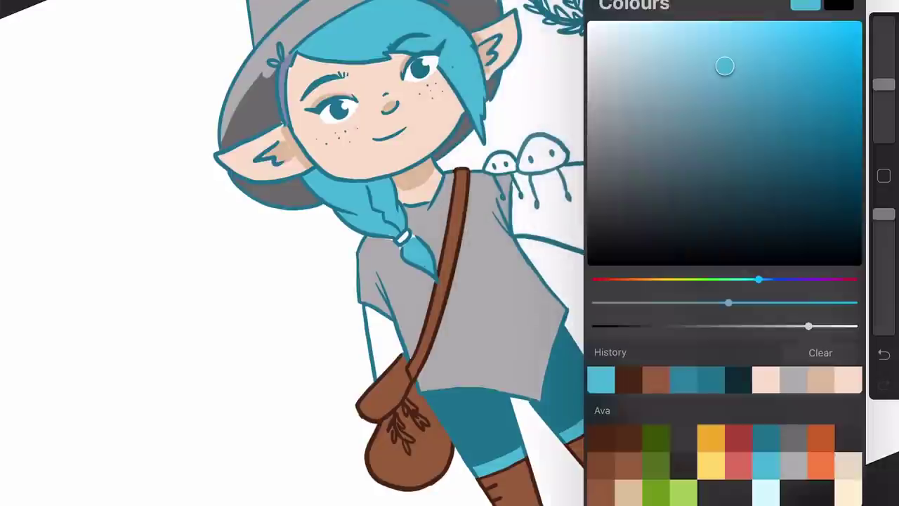
left_click_drag(752, 169, 801, 207)
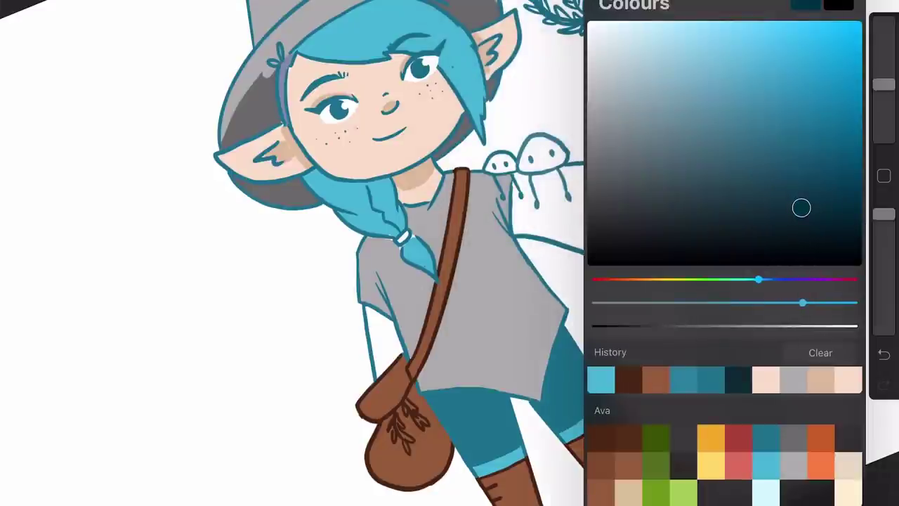
left_click(582, 251)
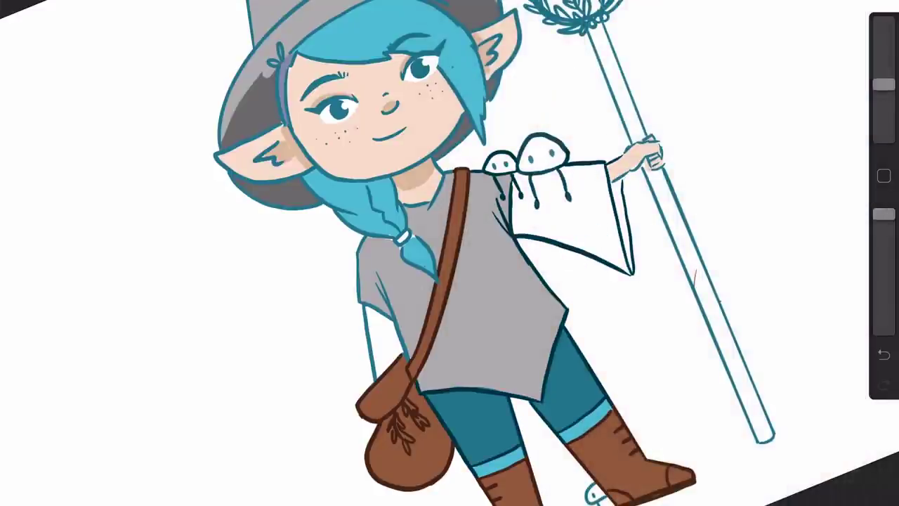
left_click_drag(421, 266, 438, 283)
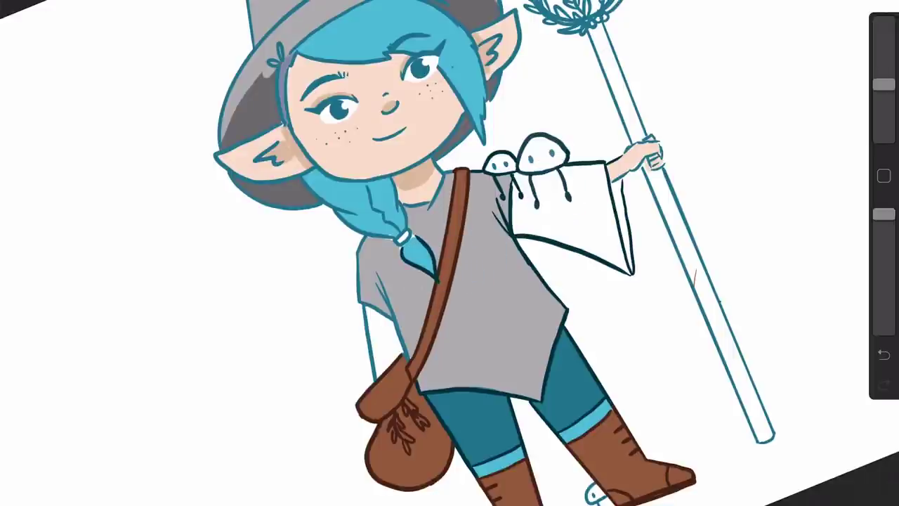
Step: Recolour the outlines of the face, braid, neckline and bag-side sleeve in dark teal
left_click_drag(874, 1, 397, 328)
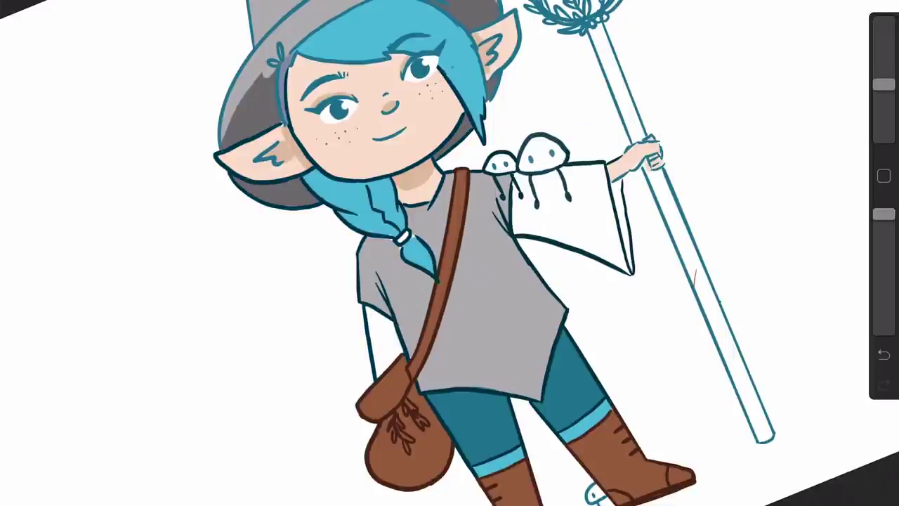
scroll(450, 252, "down", 3)
scroll(450, 253, "up", 4)
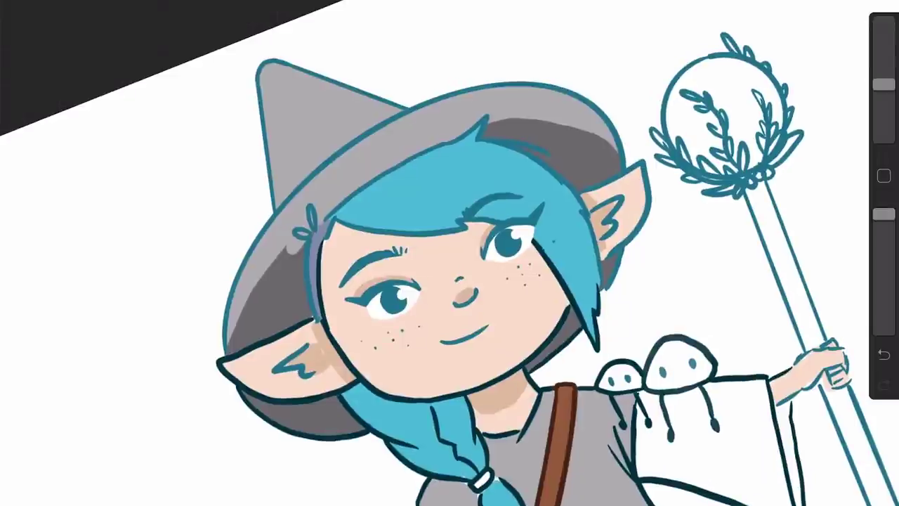
Step: Recolour the elf's eyes, fringe lines, hat outline and staff-side ear outline in dark teal
left_click_drag(874, 1, 583, 265)
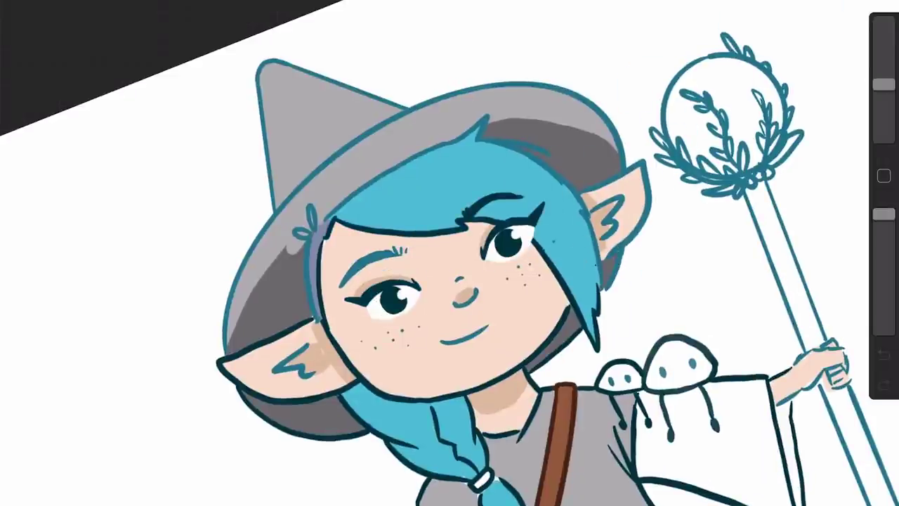
left_click_drag(848, 4, 598, 253)
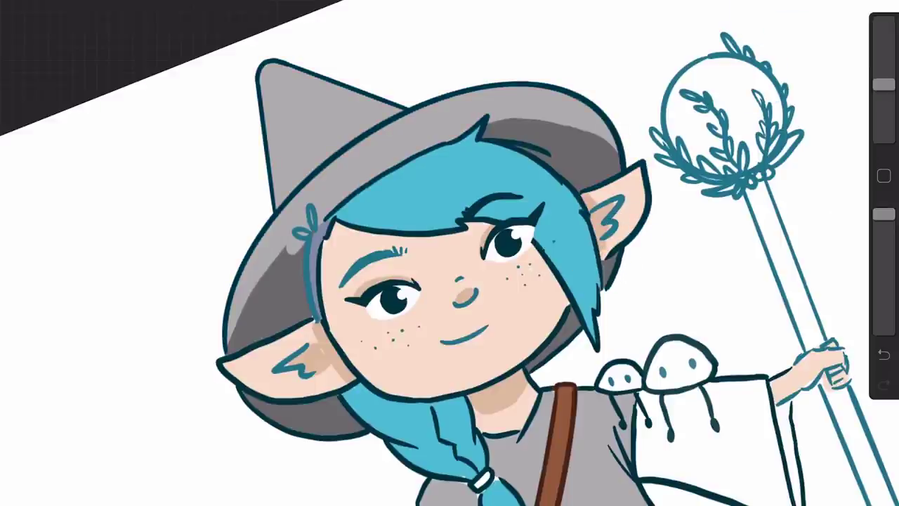
left_click_drag(848, 4, 321, 266)
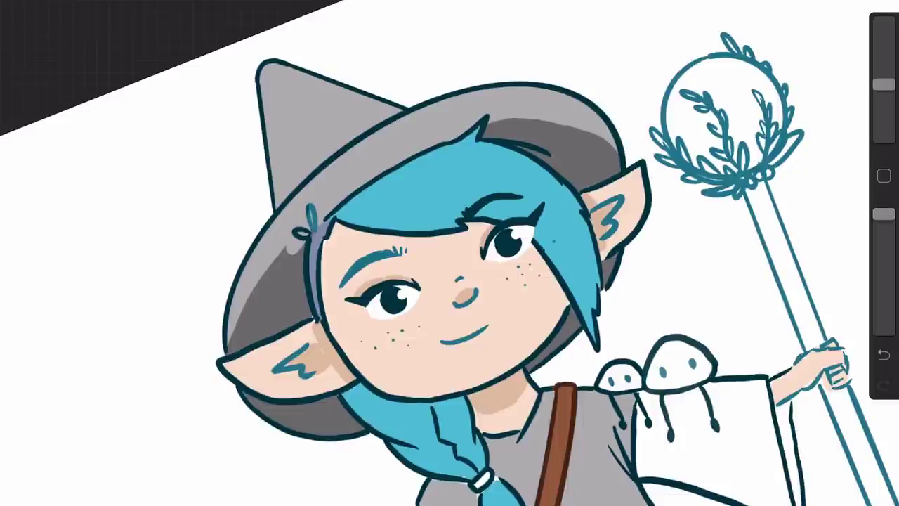
Step: Recolour the small leaf sprig on the hat and the inner-ear lines of both ears in dark teal
left_click_drag(310, 207, 314, 230)
mouse_move(290, 371)
left_mouse_down()
mouse_move(275, 369)
mouse_move(314, 373)
left_mouse_up()
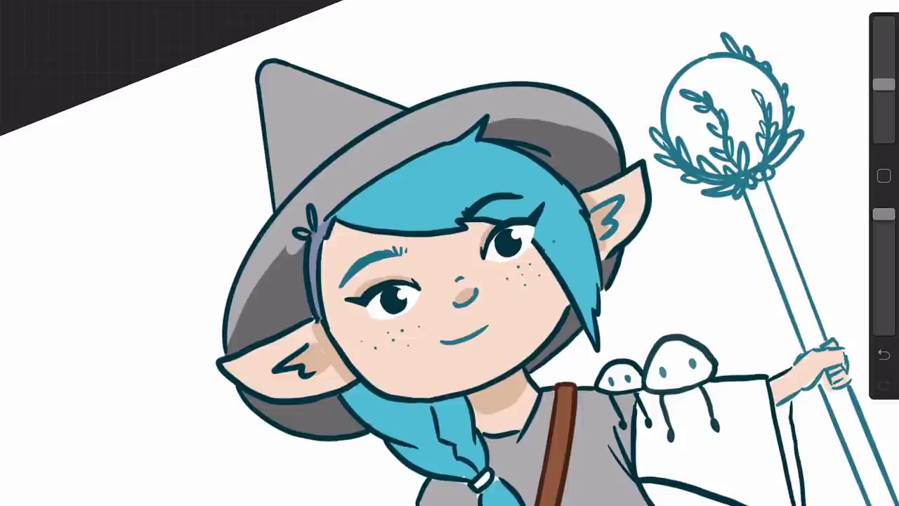
mouse_move(592, 209)
left_mouse_down()
mouse_move(617, 197)
mouse_move(601, 238)
mouse_move(616, 230)
left_mouse_up()
scroll(450, 252, "down", 3)
scroll(449, 253, "up", 5)
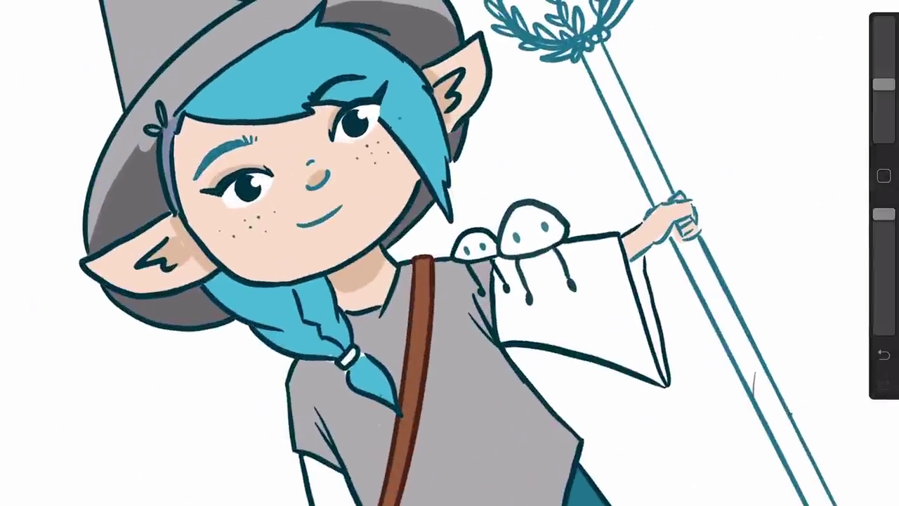
Step: Choose a tan brown, recolour the nose line with it, and undo the last stroke made near the mouth
left_click_drag(369, 186, 317, 153)
left_click(877, 2)
mouse_move(654, 59)
left_mouse_down()
mouse_move(684, 91)
mouse_move(676, 106)
left_mouse_up()
left_click(320, 179)
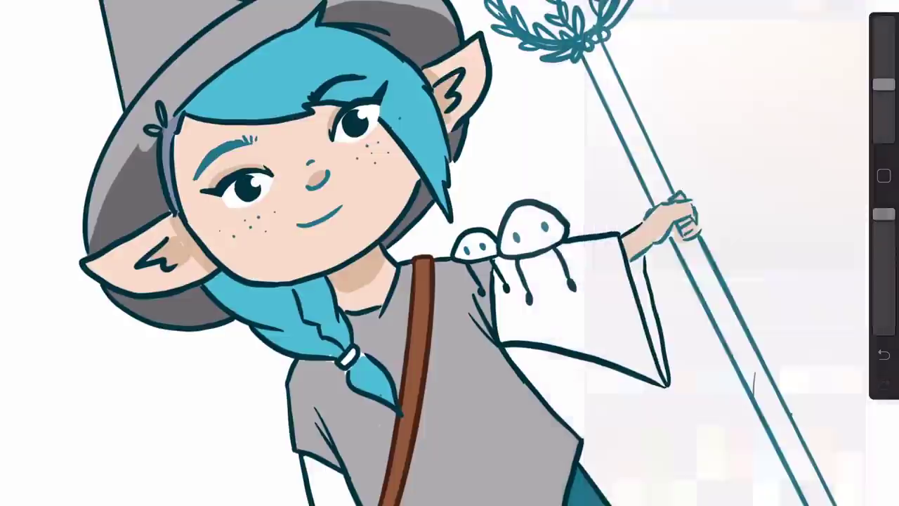
left_click_drag(328, 173, 309, 189)
left_click_drag(297, 224, 342, 207)
key("ctrl+z")
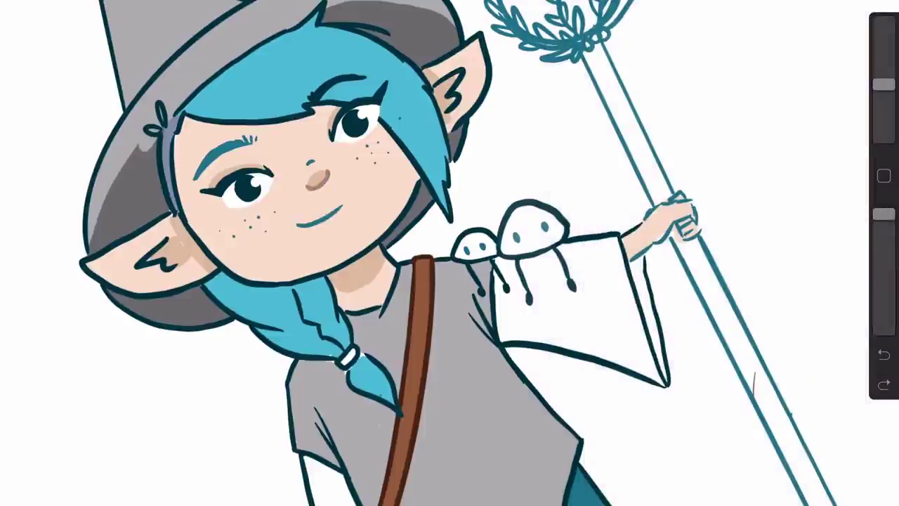
Step: Recolour the inner-ear lines of both ears in the same tan brown
mouse_move(449, 74)
left_mouse_down()
mouse_move(435, 86)
mouse_move(450, 111)
left_mouse_up()
mouse_move(151, 249)
left_mouse_down()
mouse_move(137, 267)
mouse_move(176, 266)
left_mouse_up()
scroll(435, 252, "down", 5)
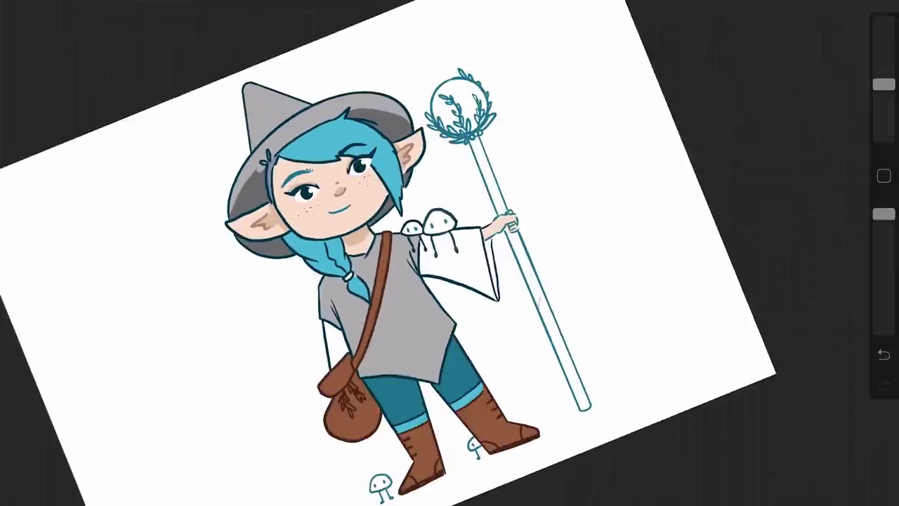
scroll(450, 253, "down", 2)
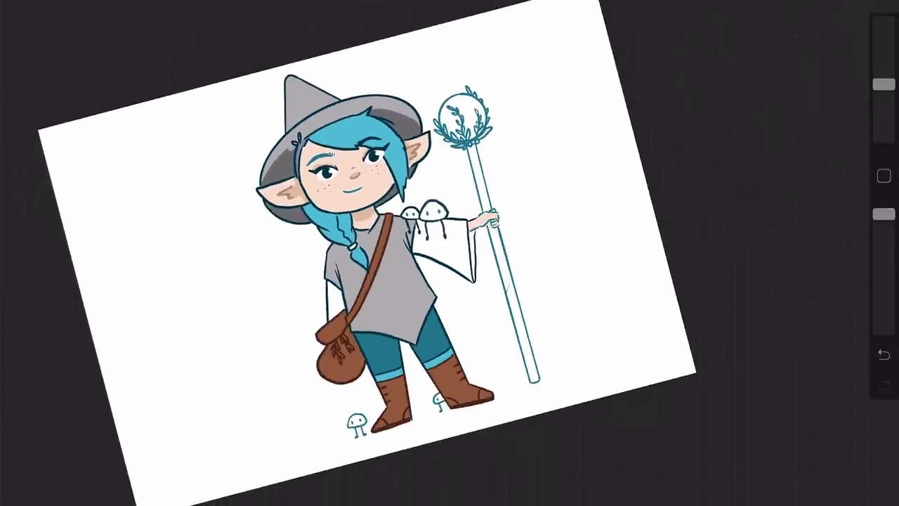
Step: Change the brush colour to a darker, more saturated brown
scroll(379, 169, "up", 4)
key("c")
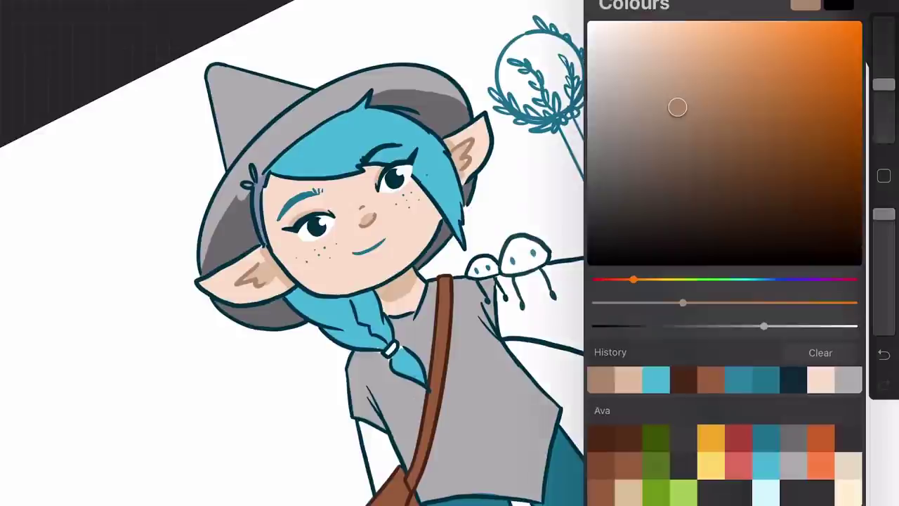
left_click_drag(676, 107, 698, 158)
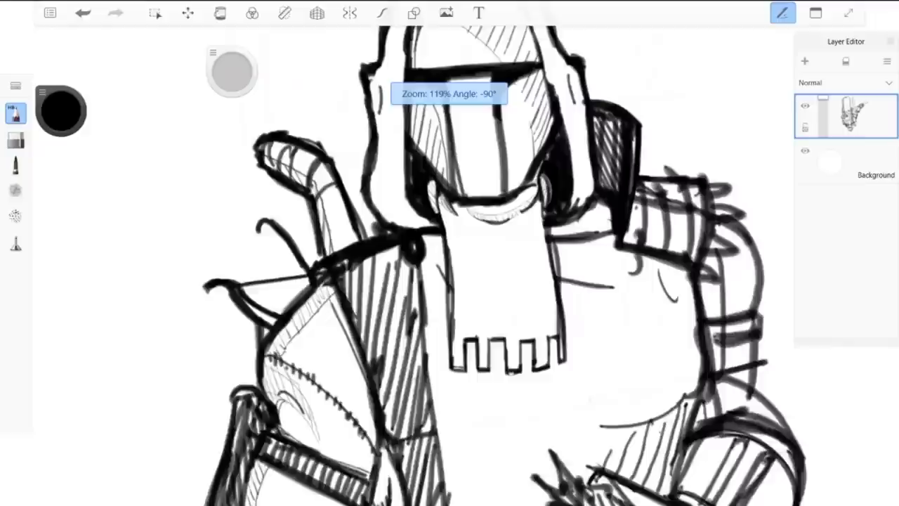
Step: Switch to SketchBook and draw a lobster's body, tail and one claw on the archer's hanging scarf
scroll(499, 266, "up", 5)
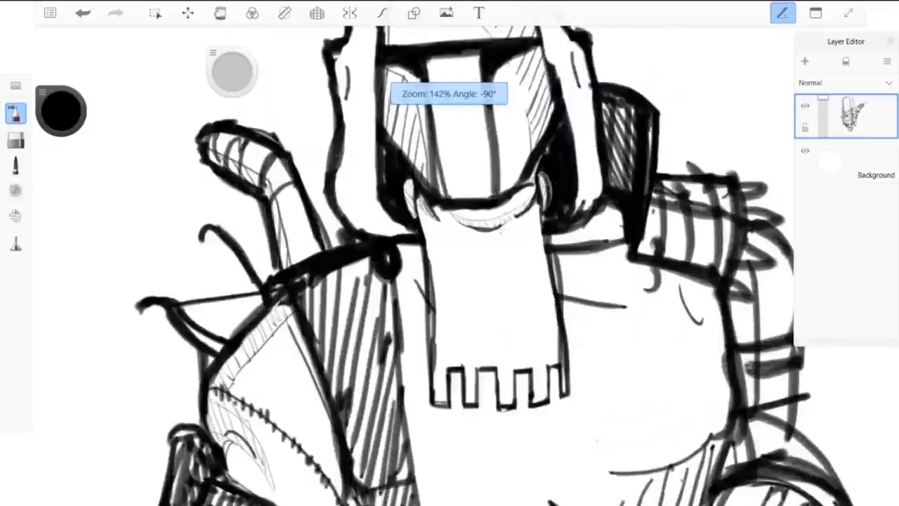
scroll(498, 266, "up", 2)
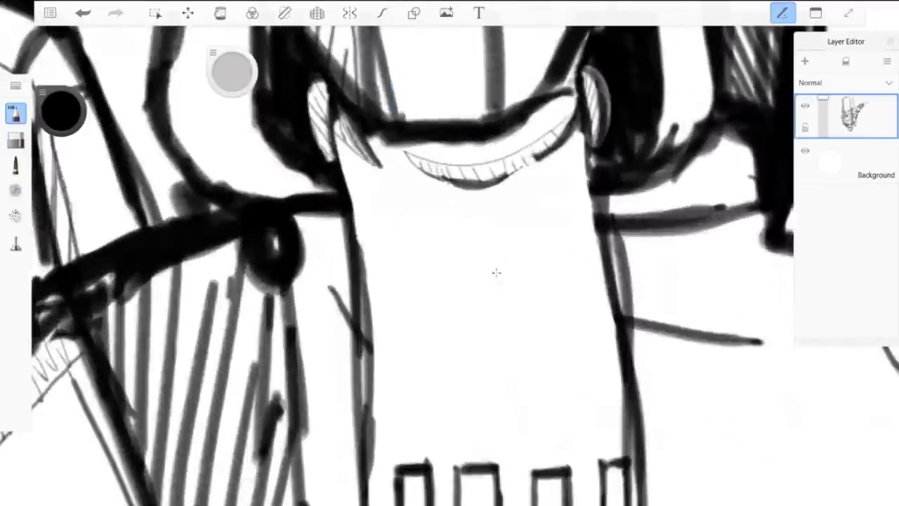
mouse_move(515, 301)
left_mouse_down()
mouse_move(486, 244)
mouse_move(460, 253)
mouse_move(450, 291)
mouse_move(458, 344)
mouse_move(489, 410)
mouse_move(475, 441)
mouse_move(528, 438)
mouse_move(504, 407)
mouse_move(513, 296)
mouse_move(551, 288)
mouse_move(565, 253)
mouse_move(573, 216)
mouse_move(548, 196)
mouse_move(540, 196)
mouse_move(546, 229)
mouse_move(530, 219)
mouse_move(544, 243)
mouse_move(521, 291)
left_mouse_up()
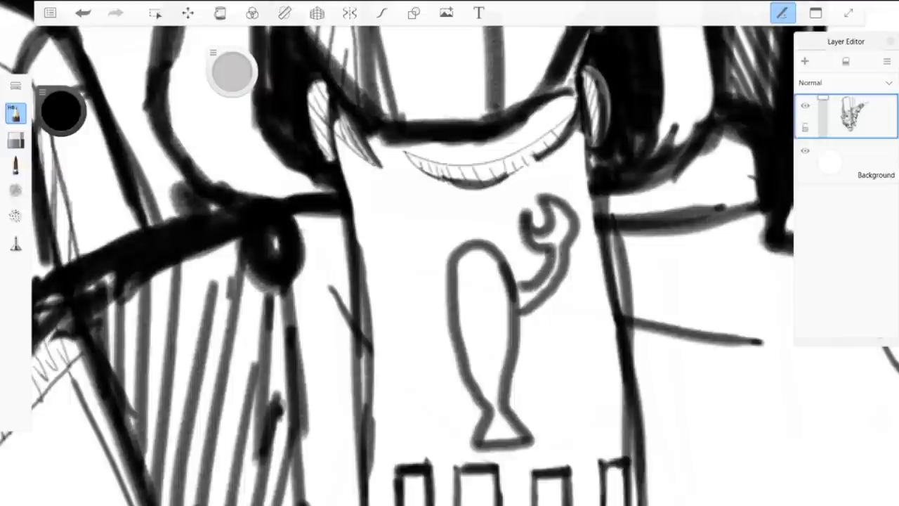
Step: Add the lobster's second claw and two small eyes to the scarf emblem
mouse_move(448, 294)
left_mouse_down()
mouse_move(408, 246)
mouse_move(432, 211)
mouse_move(405, 223)
mouse_move(411, 188)
mouse_move(372, 244)
mouse_move(397, 281)
mouse_move(453, 305)
left_mouse_up()
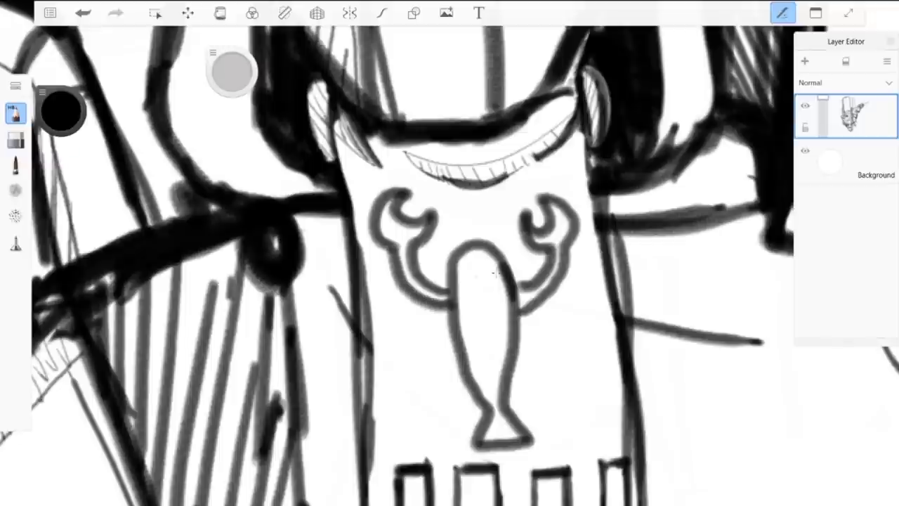
left_click(492, 273)
left_click(470, 273)
scroll(492, 274, "down", 5)
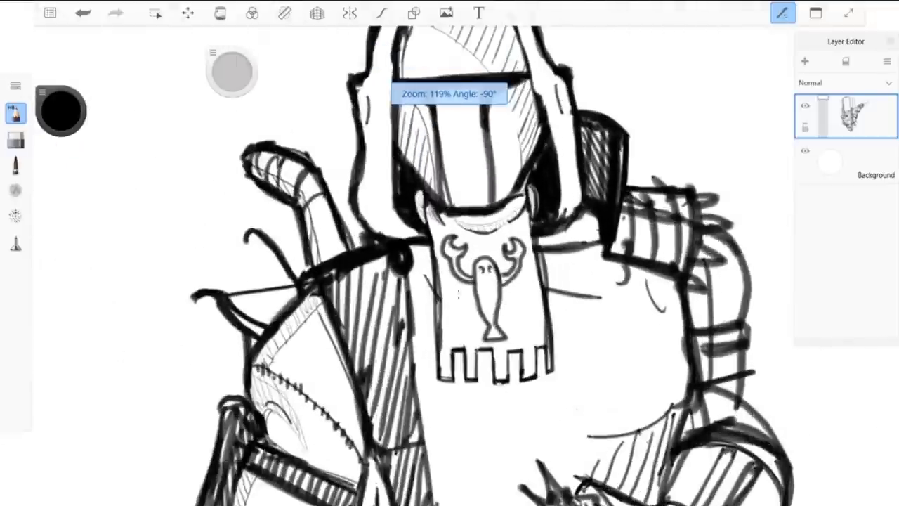
Step: Draw thin segment lines across the lobster's body on the scarf
scroll(458, 293, "down", 3)
scroll(482, 273, "up", 10)
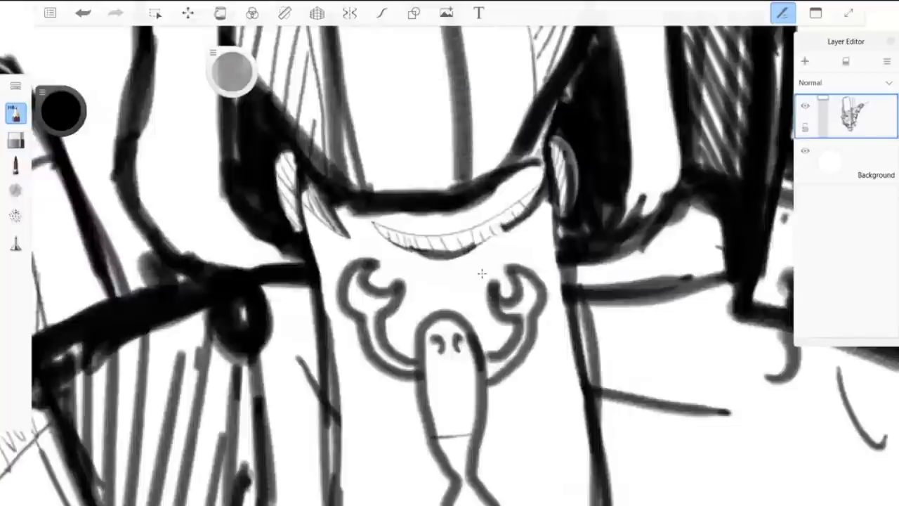
left_click_drag(479, 420, 420, 419)
left_click_drag(482, 402, 415, 400)
mouse_move(473, 383)
left_mouse_down()
mouse_move(414, 382)
mouse_move(411, 368)
left_mouse_up()
scroll(482, 273, "down", 8)
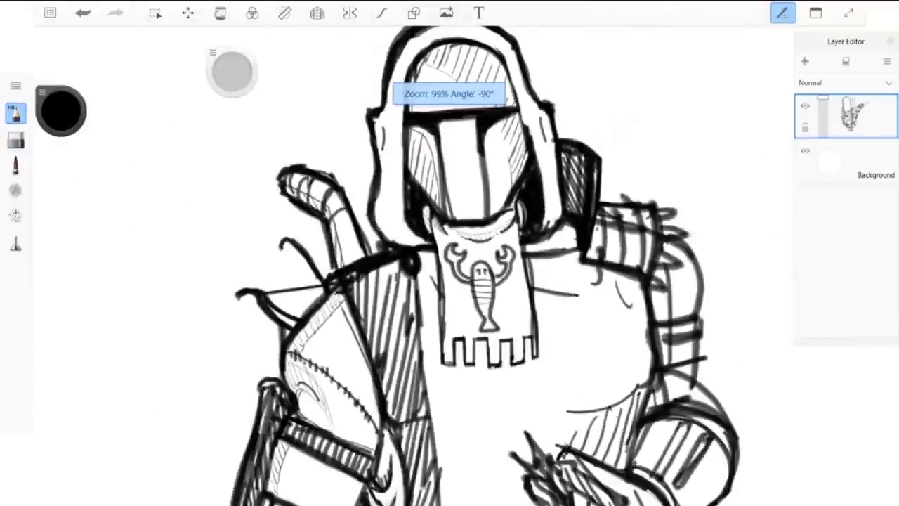
Step: Undo all the lobster strokes, leaving the scarf blank above its notched hem
key("ctrl+z")
key("ctrl+z")
key("ctrl+z")
key("ctrl+z")
key("ctrl+z")
key("ctrl+z")
key("ctrl+z")
key("ctrl+z")
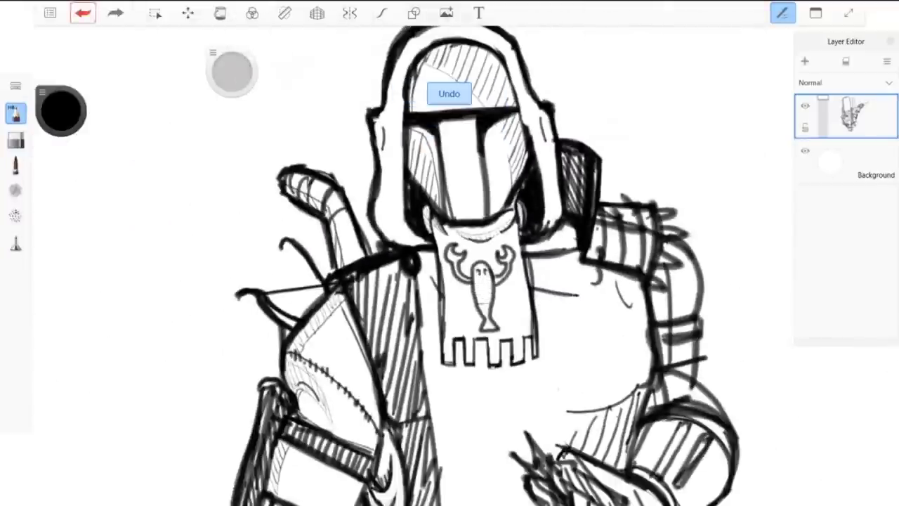
key("ctrl+z")
key("ctrl+z")
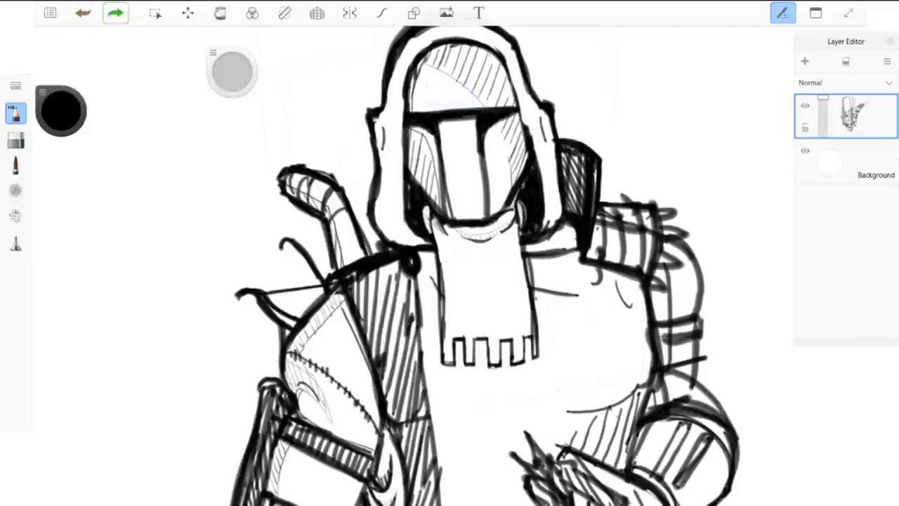
key("ctrl+y")
key("ctrl+y")
key("ctrl+z")
key("ctrl+z")
key("ctrl+z")
Step: Draw a light, slightly curved line across the archer's torso just below the scarf's notched hem
scroll(514, 310, "down", 5)
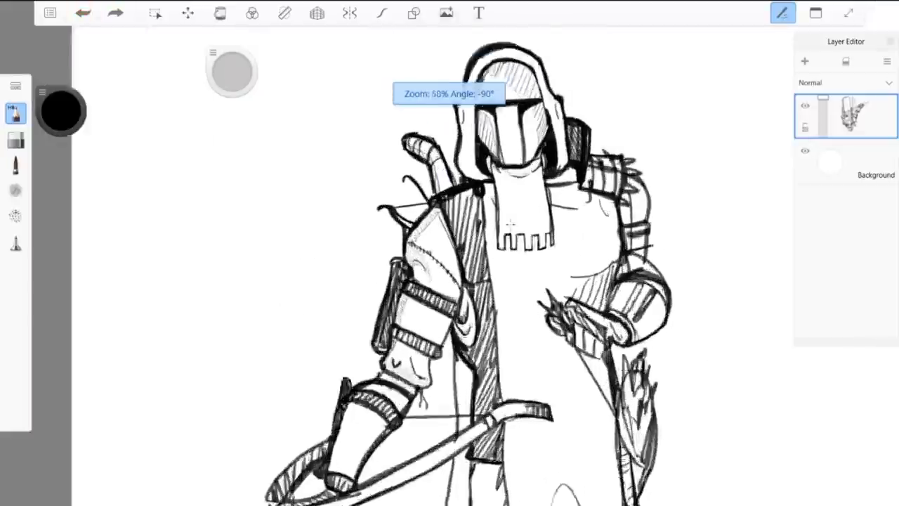
scroll(516, 220, "down", 5)
scroll(516, 220, "up", 7)
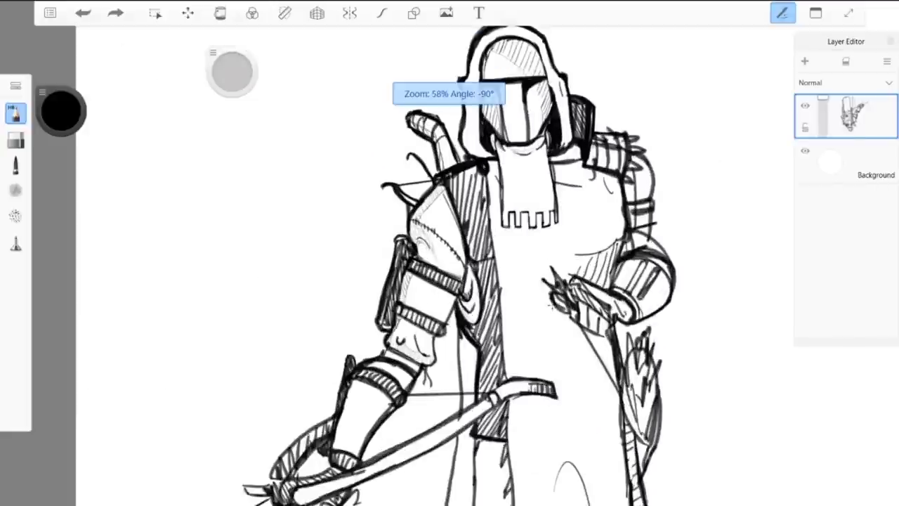
left_click_drag(480, 246, 540, 248)
scroll(554, 284, "down", 5)
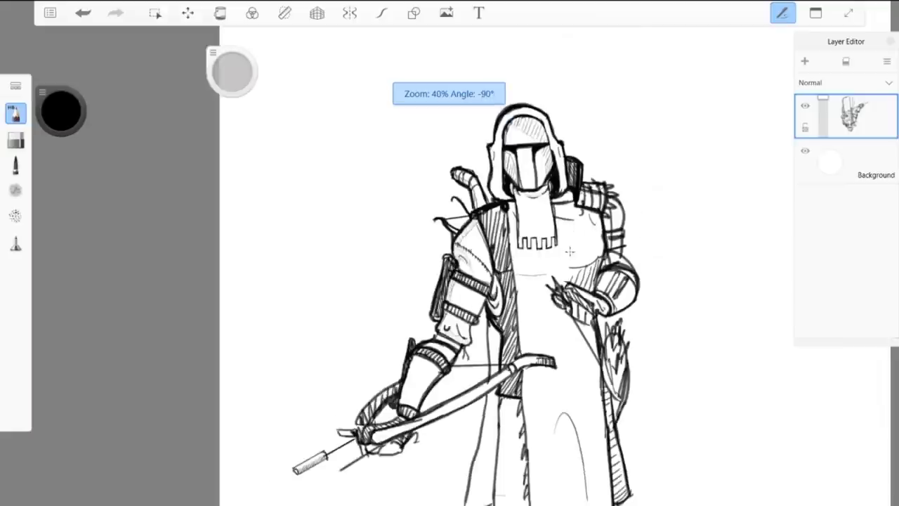
Step: Try to extend the lower line beneath the bow hand with a thin curved stroke, and undo that stroke
scroll(586, 221, "down", 3)
scroll(544, 393, "up", 2)
scroll(498, 297, "down", 1)
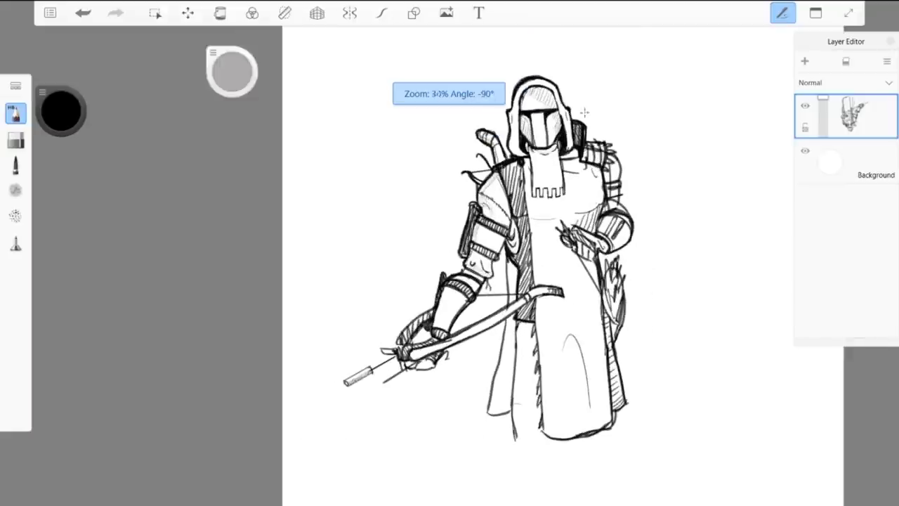
scroll(585, 113, "up", 1)
scroll(355, 424, "up", 4)
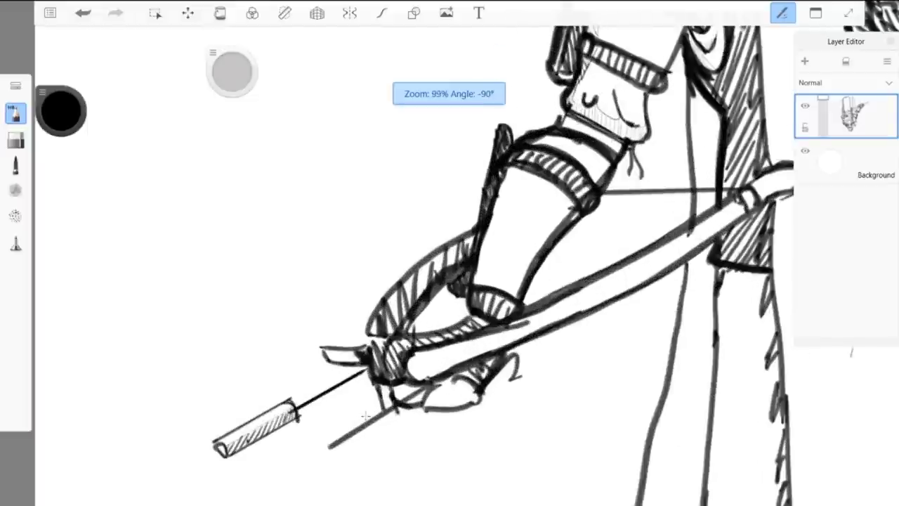
left_click_drag(328, 447, 244, 471)
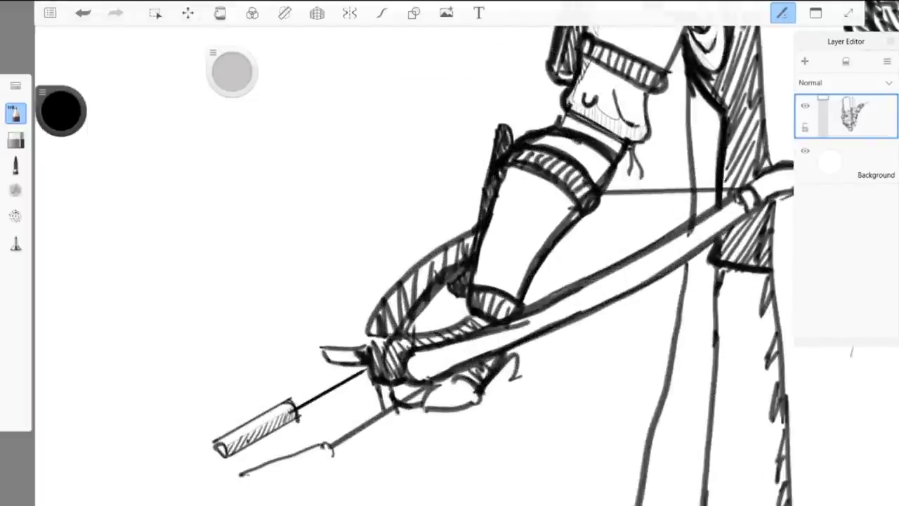
key("ctrl+z")
key("ctrl+z")
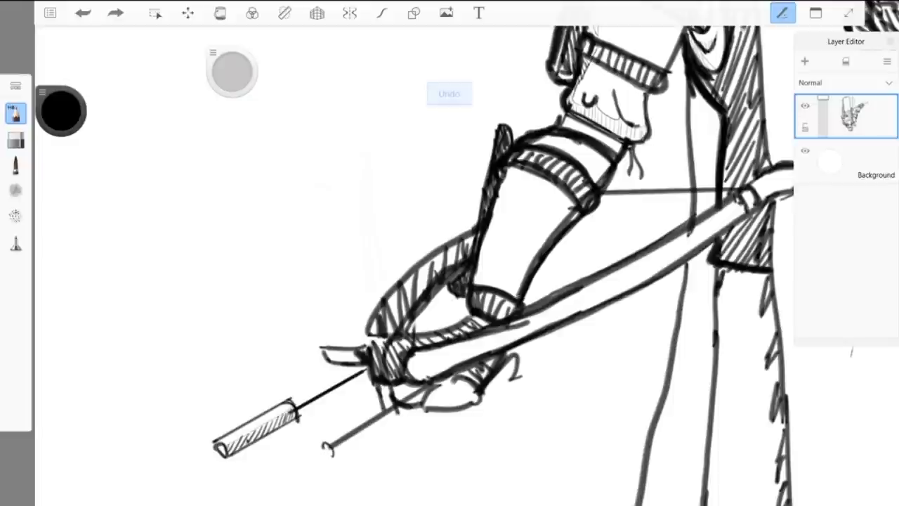
Step: Draw a bold circle at the end of the lower line beneath the bow hand and turn on the ellipse guide
mouse_move(325, 442)
left_mouse_down()
mouse_move(330, 467)
mouse_move(340, 455)
mouse_move(333, 444)
mouse_move(334, 459)
left_mouse_up()
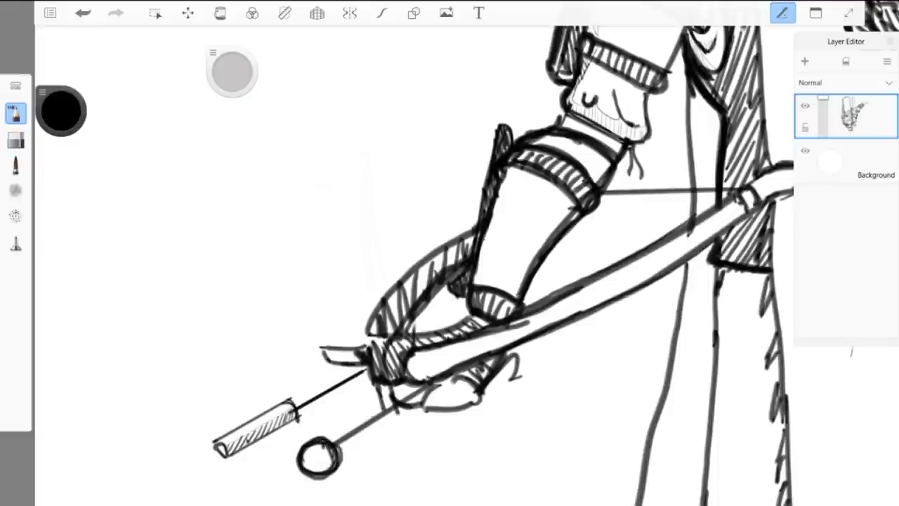
left_click(284, 12)
left_click(481, 41)
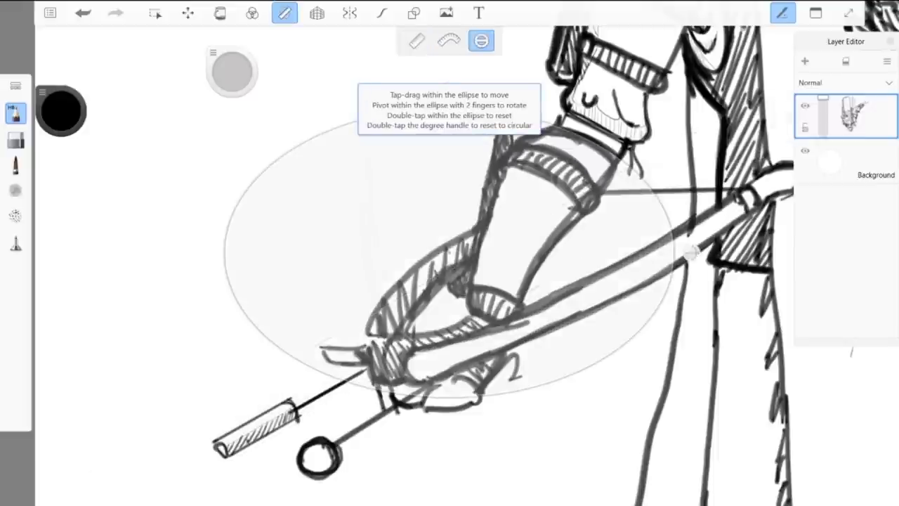
Step: Narrow and tilt the ellipse guide into a slanted oval and move it beside the archer's bow hand
left_click_drag(692, 252, 356, 323)
left_click_drag(499, 318, 482, 296)
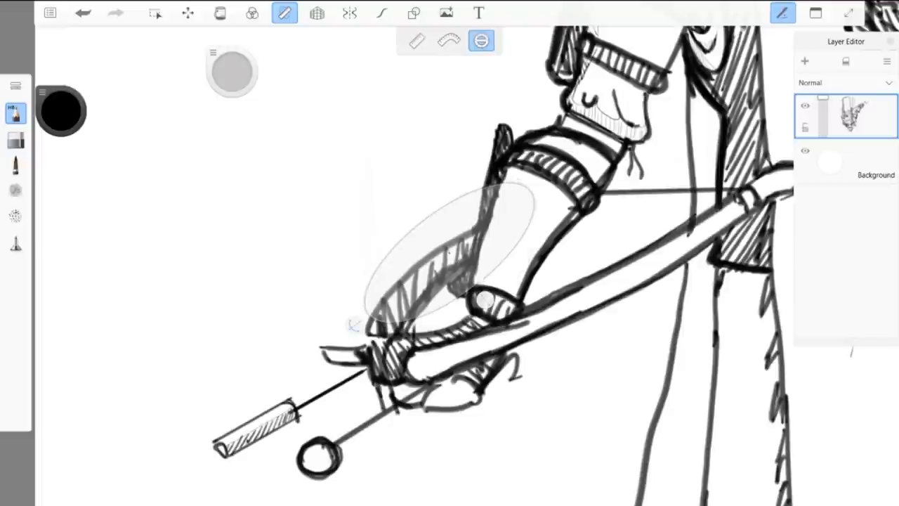
left_click_drag(356, 323, 347, 294)
left_click_drag(450, 250, 380, 279)
Step: Trace two offset ovals along the guide beside the bow hand, turn off the guide, and join their edges into a thick disc
left_click_drag(278, 321, 312, 302)
left_click_drag(393, 317, 400, 313)
mouse_move(381, 279)
left_mouse_down()
mouse_move(368, 288)
mouse_move(404, 257)
mouse_move(406, 288)
mouse_move(414, 265)
left_mouse_up()
left_click_drag(368, 287, 376, 303)
mouse_move(420, 275)
left_mouse_down()
mouse_move(394, 315)
mouse_move(329, 322)
mouse_move(331, 333)
left_mouse_up()
left_click(285, 13)
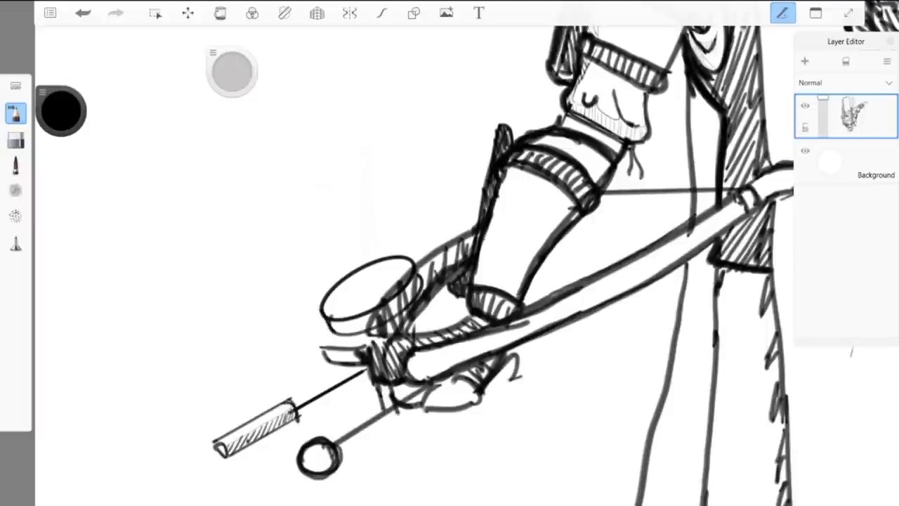
left_click_drag(411, 260, 424, 282)
Step: Erase the hand's lines and hatching that overlap the disc's face and rim
scroll(369, 260, "up", 5)
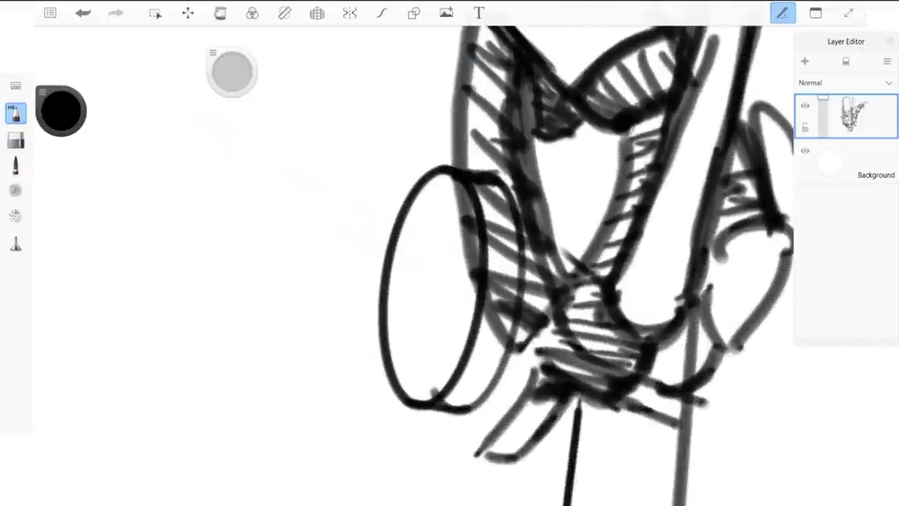
left_click(16, 139)
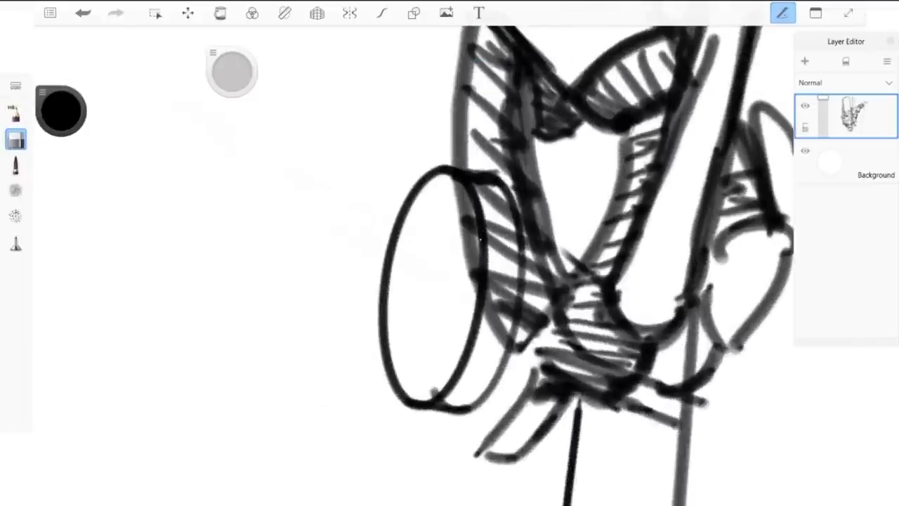
left_click_drag(232, 72, 222, 72)
mouse_move(461, 220)
left_mouse_down()
mouse_move(469, 275)
mouse_move(468, 264)
left_mouse_up()
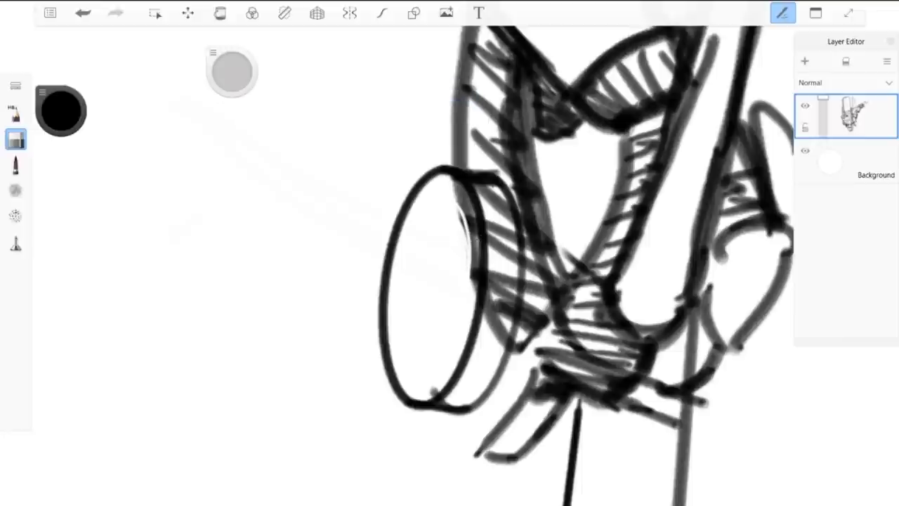
left_click_drag(237, 77, 232, 77)
left_click_drag(460, 202, 476, 284)
left_click_drag(476, 281, 458, 191)
mouse_move(475, 302)
left_mouse_down()
mouse_move(456, 180)
mouse_move(494, 211)
mouse_move(496, 339)
mouse_move(490, 222)
left_mouse_up()
mouse_move(485, 184)
left_mouse_down()
mouse_move(513, 309)
mouse_move(495, 382)
mouse_move(521, 226)
left_mouse_up()
Step: Draw several thin curved pencil lines along the disc's rim, following its outline
left_click(15, 113)
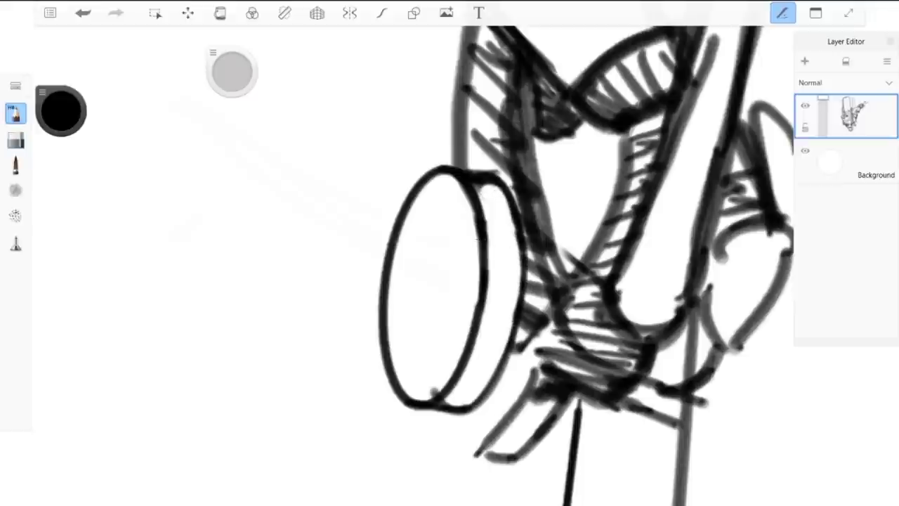
mouse_move(482, 185)
left_mouse_down()
mouse_move(507, 265)
mouse_move(461, 375)
left_mouse_up()
left_click_drag(501, 292, 448, 404)
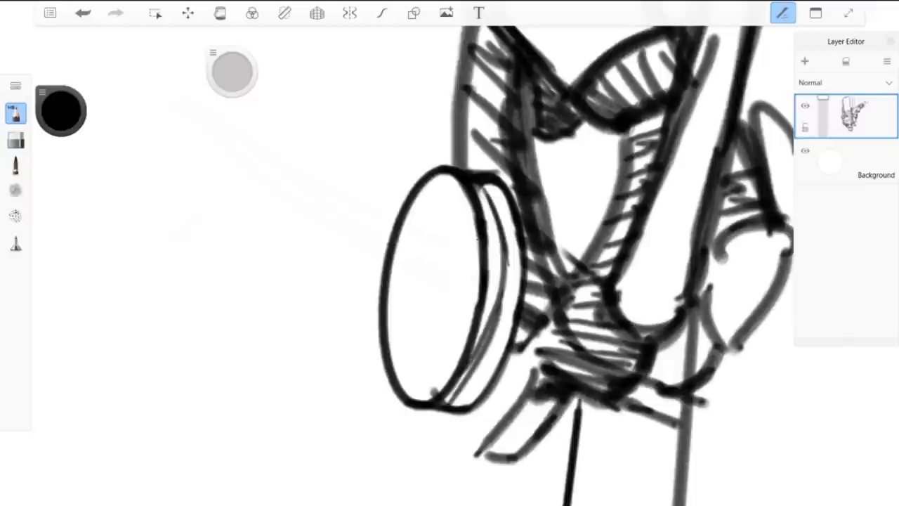
left_click_drag(507, 204, 467, 382)
mouse_move(500, 184)
left_mouse_down()
mouse_move(475, 256)
mouse_move(477, 338)
left_mouse_up()
left_click_drag(496, 213, 468, 371)
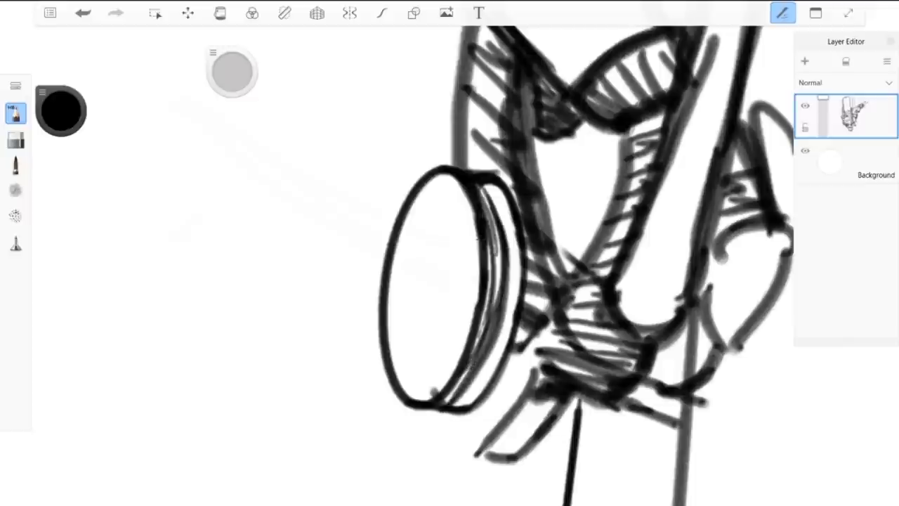
mouse_move(448, 188)
left_mouse_down()
mouse_move(466, 229)
mouse_move(462, 309)
mouse_move(430, 382)
left_mouse_up()
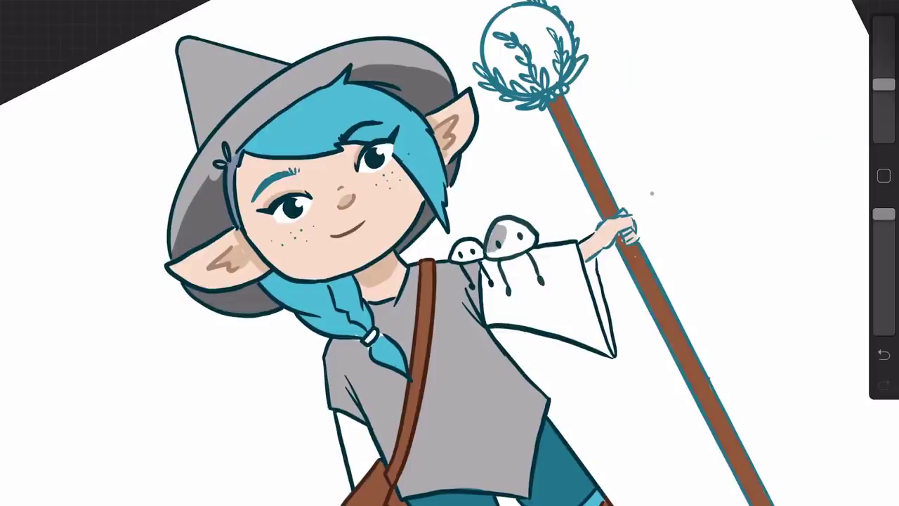
Step: Switch to Procreate, fill both mushrooms on the elf's shoulder with grey, and shade their lower parts in a second grey tone
mouse_move(488, 254)
left_mouse_down()
mouse_move(510, 240)
mouse_move(521, 248)
mouse_move(515, 226)
mouse_move(518, 238)
mouse_move(529, 229)
mouse_move(533, 248)
left_mouse_up()
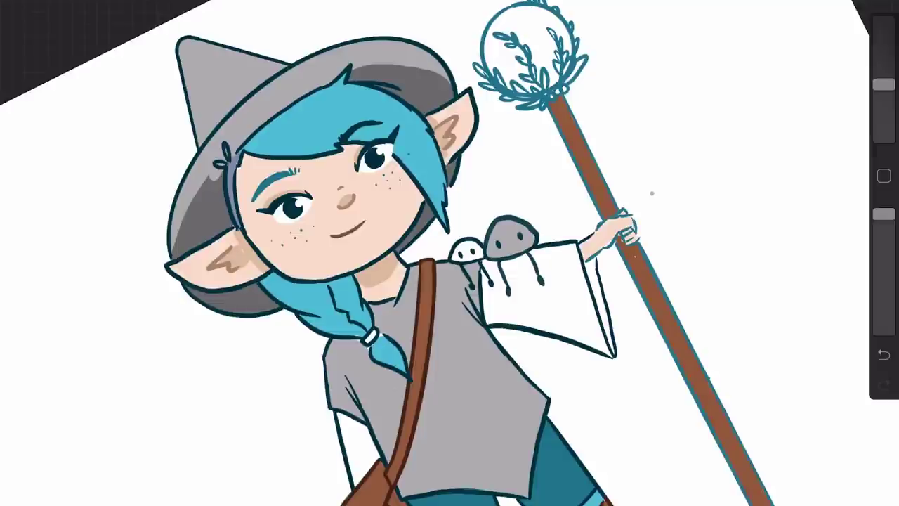
mouse_move(454, 257)
left_mouse_down()
mouse_move(469, 245)
mouse_move(482, 255)
left_mouse_up()
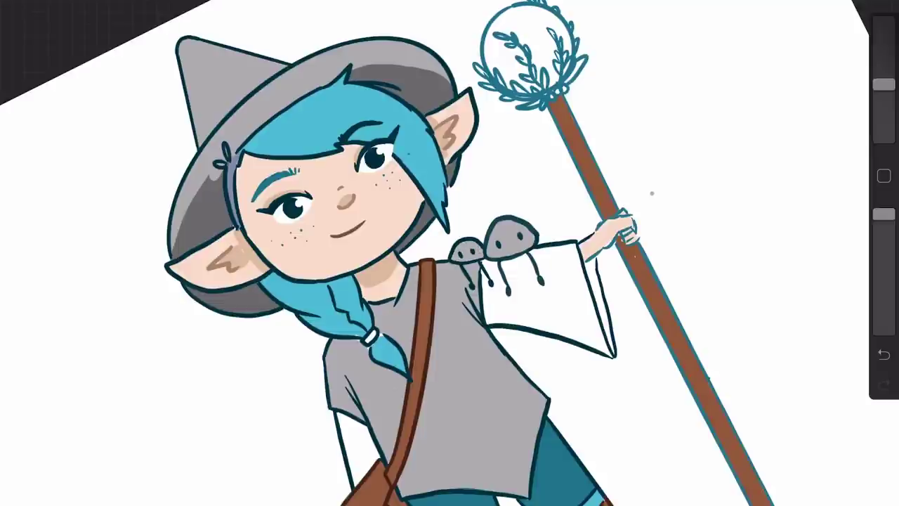
left_click(878, 2)
left_click_drag(590, 103, 588, 134)
left_click(505, 243)
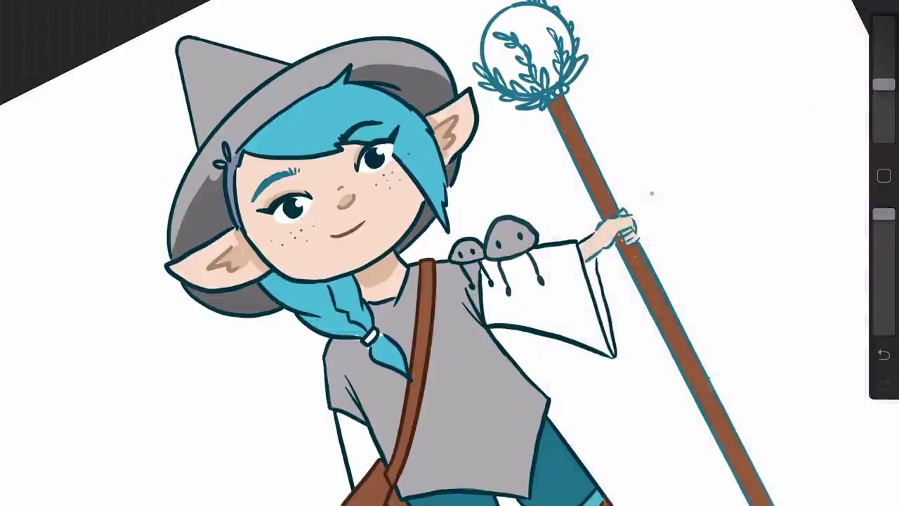
left_click_drag(491, 254, 509, 244)
left_click_drag(509, 254, 526, 249)
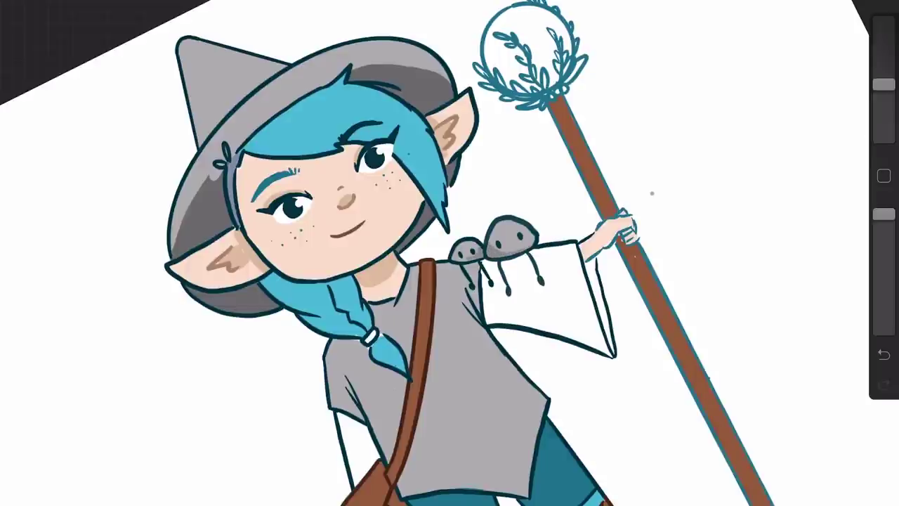
left_click_drag(460, 257, 532, 242)
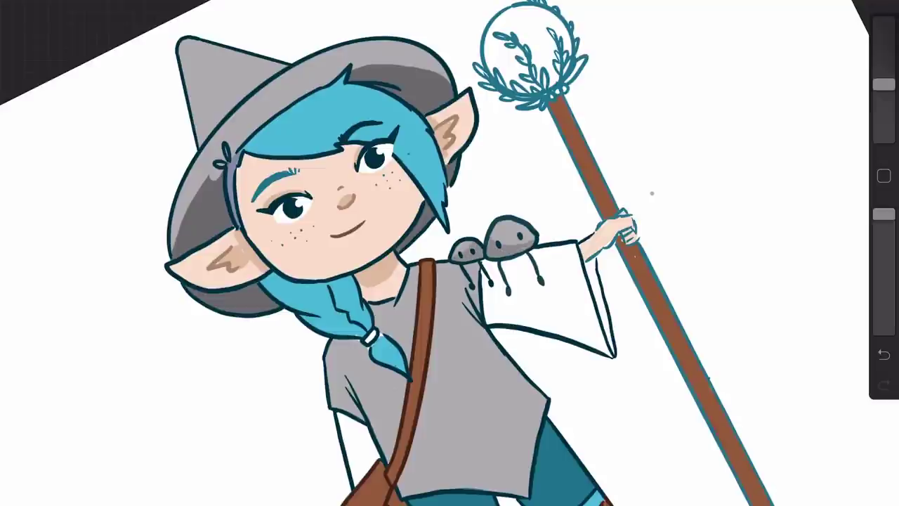
Step: Choose a dark leaf green from the Ava palette and colour the small leaf sprigs on the elf's bag
scroll(449, 252, "down", 2)
scroll(450, 252, "up", 1)
scroll(450, 253, "down", 4)
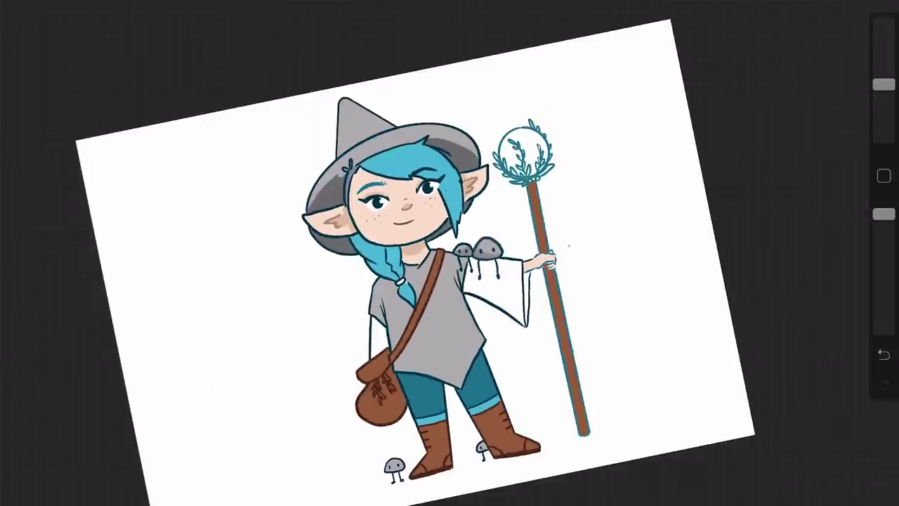
left_click(876, 2)
left_click(656, 438)
left_click(655, 466)
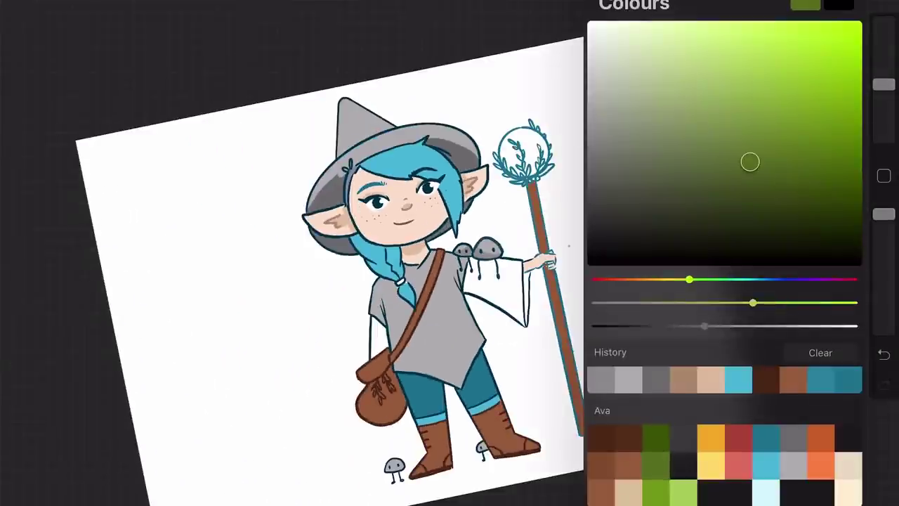
left_click(449, 252)
scroll(449, 253, "up", 4)
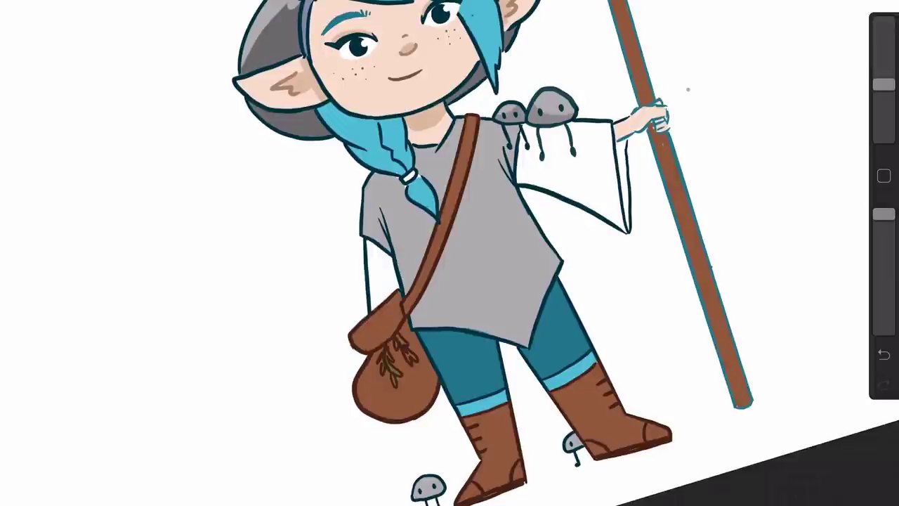
Step: Fill the leaves wrapped around the staff's orb with green on Layer 3
scroll(449, 253, "up", 3)
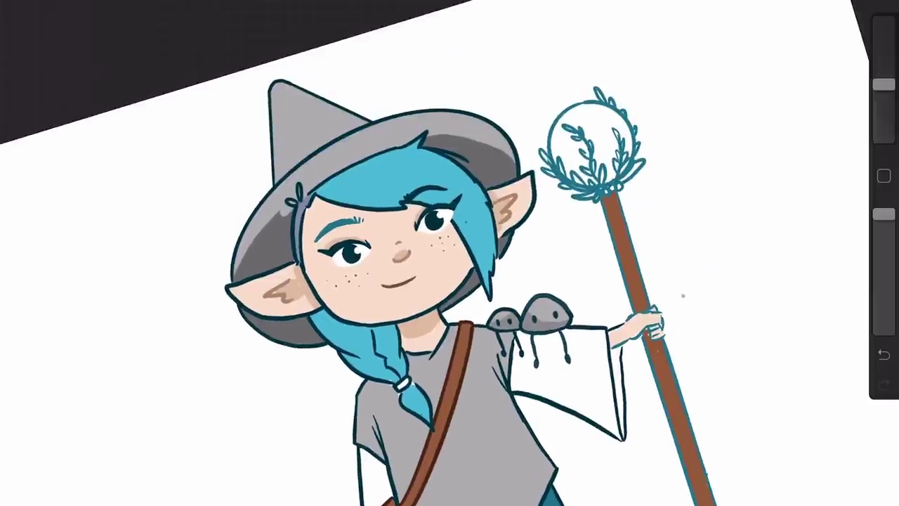
left_click_drag(542, 155, 552, 169)
left_click_drag(583, 197, 595, 192)
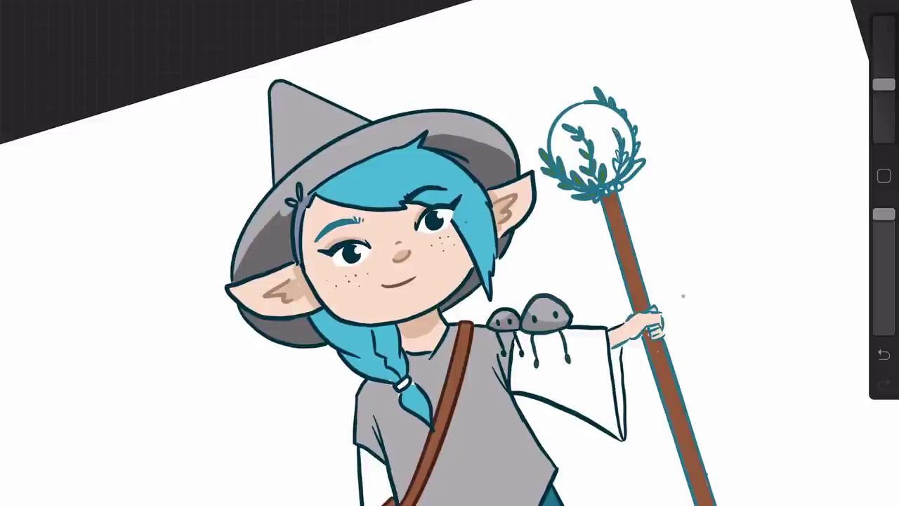
left_click_drag(623, 153, 624, 161)
left_click_drag(618, 161, 624, 178)
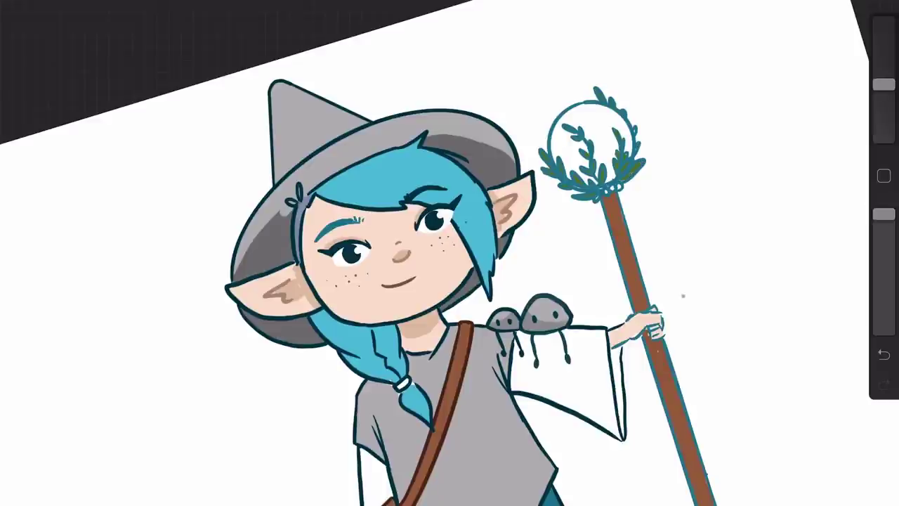
Step: Make Layer 2 active and recolour the line art of the staff's leaves green
key("l")
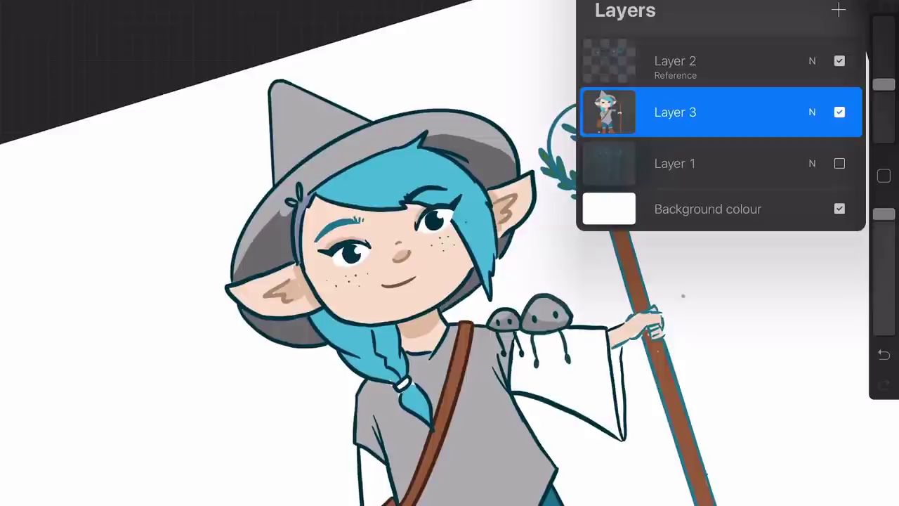
left_click(723, 62)
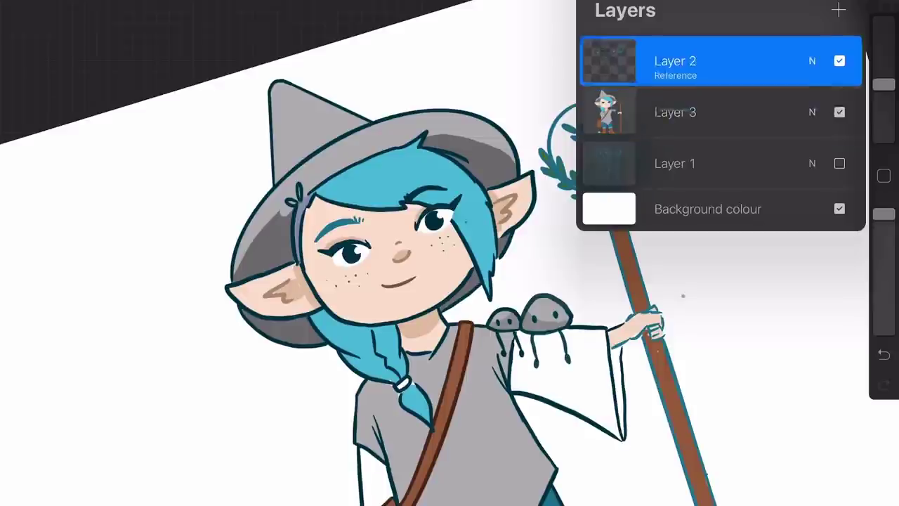
key("l")
left_click_drag(556, 171, 578, 195)
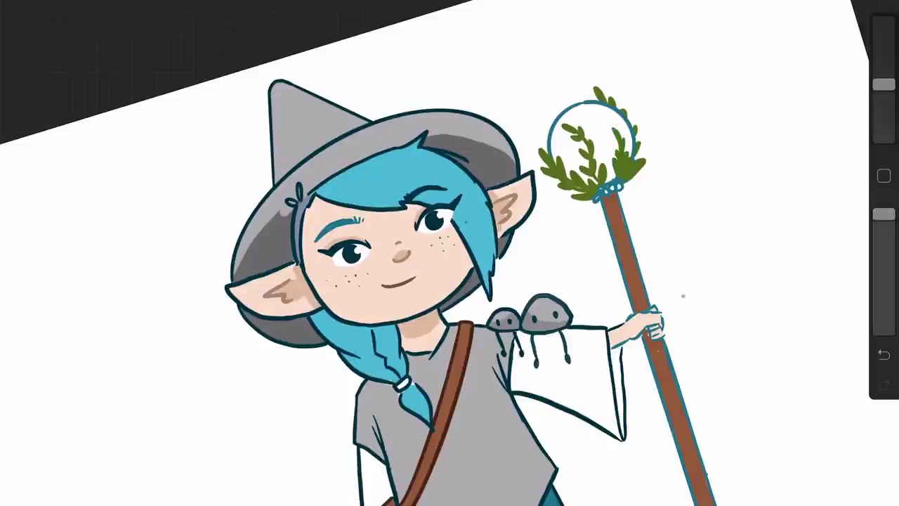
Step: Sample the light blue of the elf's hair and fill the staff's whole orb with it behind the leaves
key("c")
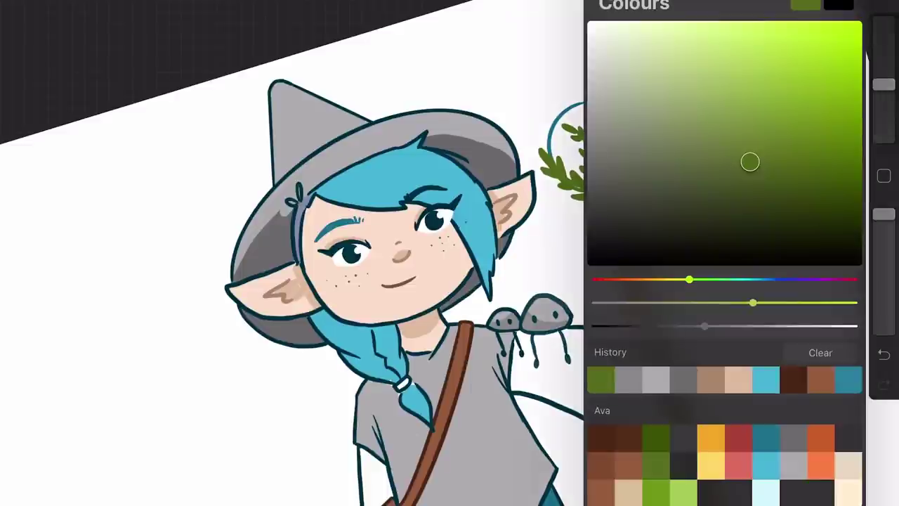
left_click(441, 144)
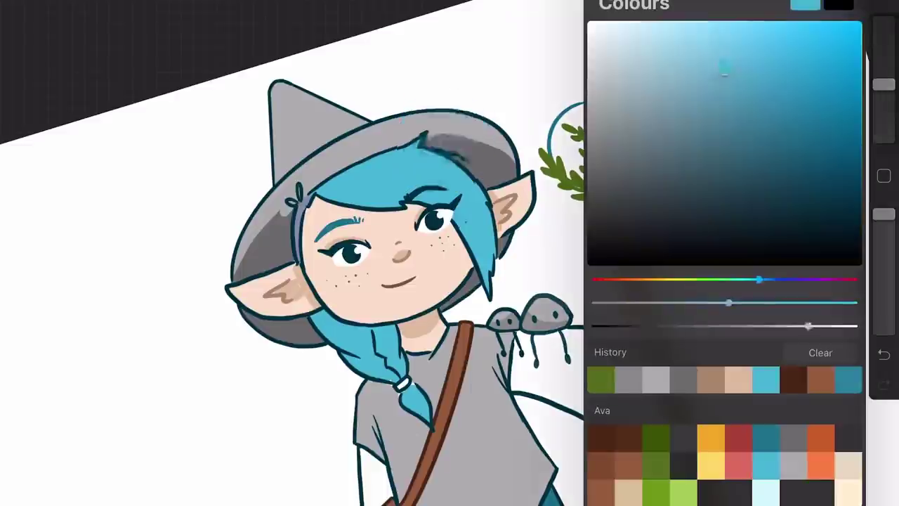
key("l")
left_click_drag(577, 154, 592, 183)
key("ctrl+z")
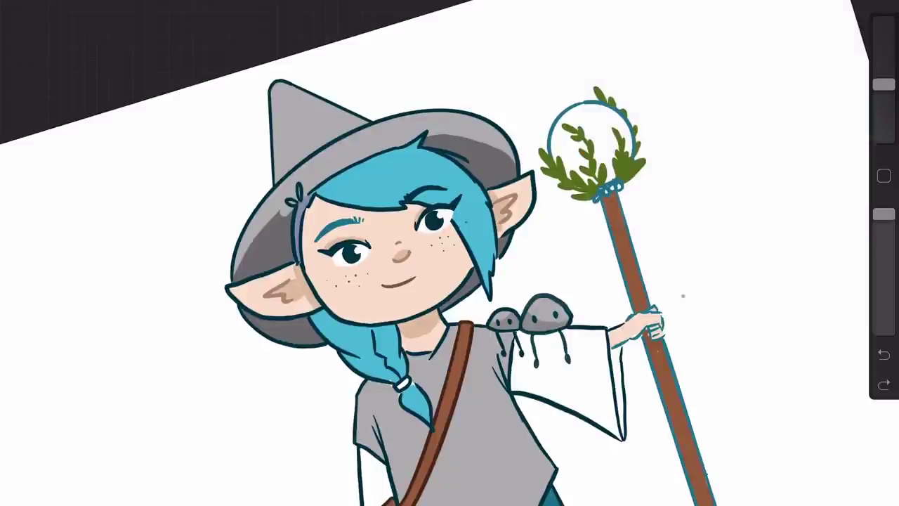
mouse_move(590, 183)
left_mouse_down()
mouse_move(565, 166)
mouse_move(552, 136)
mouse_move(586, 163)
mouse_move(569, 149)
mouse_move(586, 145)
mouse_move(553, 128)
mouse_move(583, 114)
left_mouse_up()
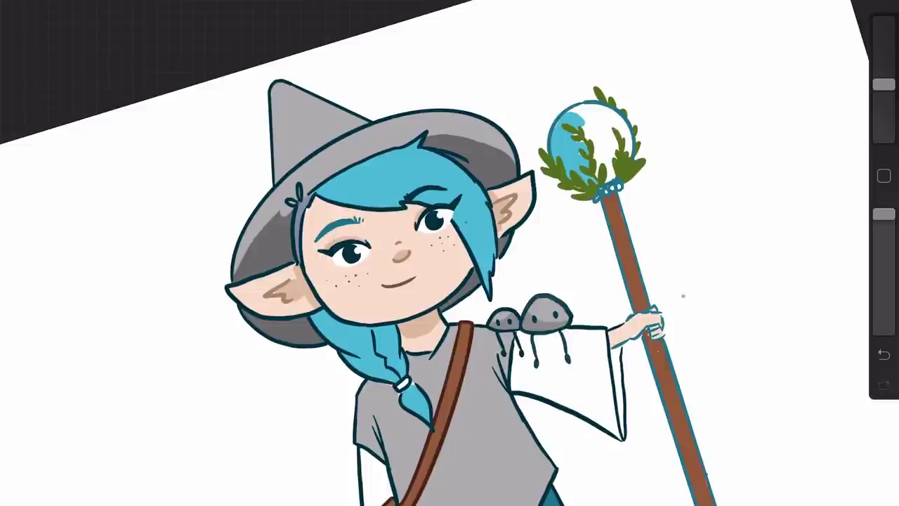
left_click_drag(882, 3, 608, 126)
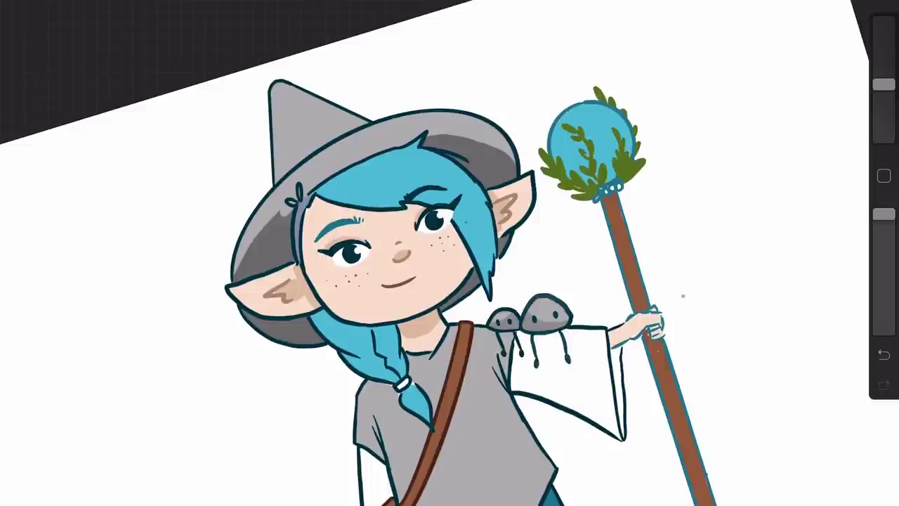
Step: Sample the green of the staff's leaves, and choose the light green from the Ava palette
scroll(643, 186, "down", 10)
scroll(658, 176, "up", 10)
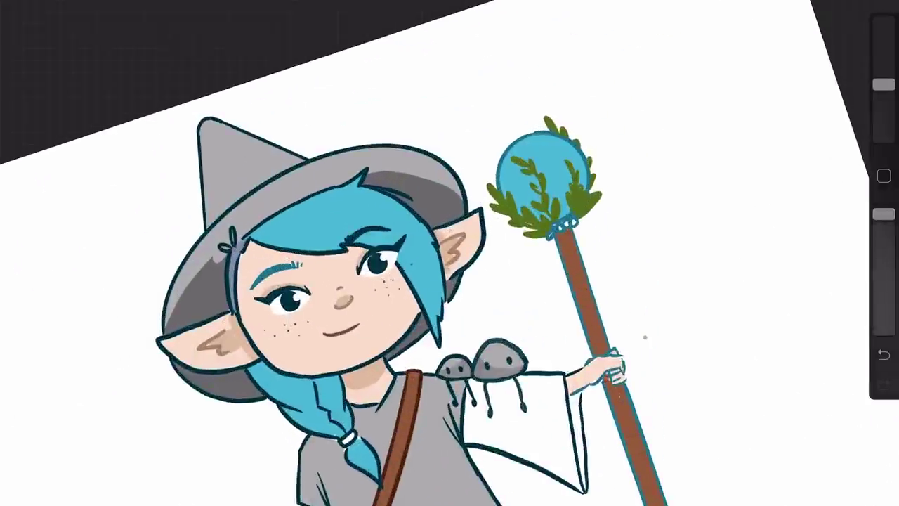
left_click(585, 174)
left_click(883, 9)
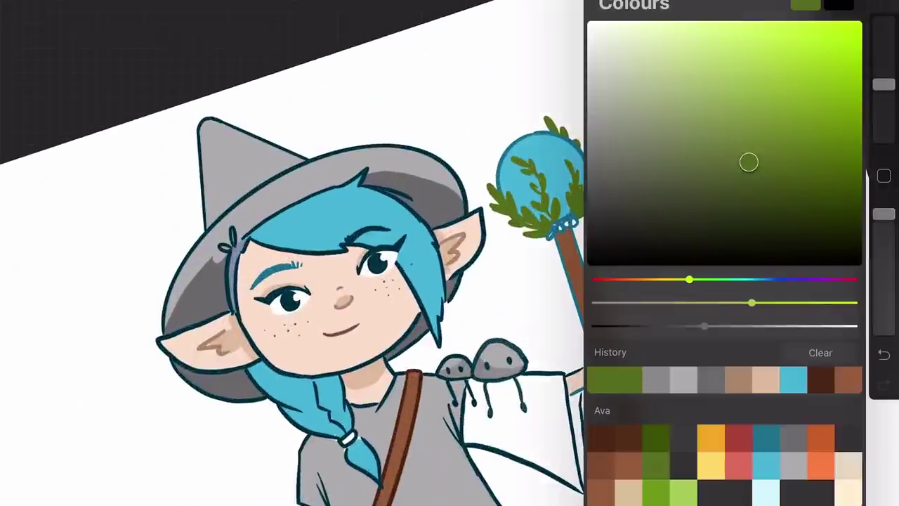
left_click(683, 493)
left_click(884, 7)
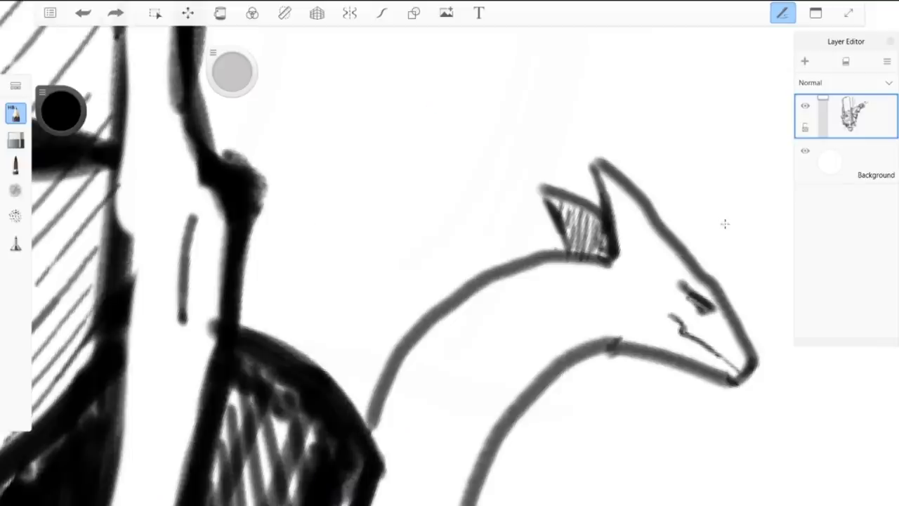
scroll(725, 223, "down", 2)
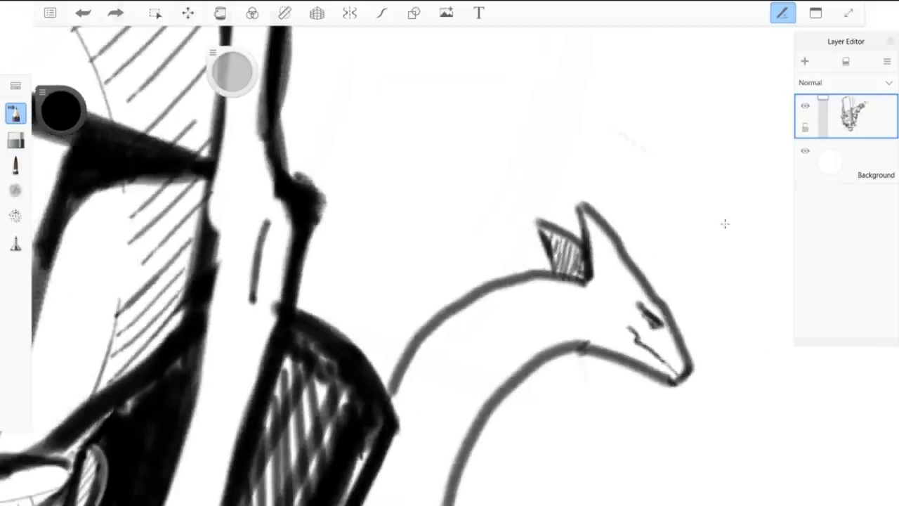
scroll(725, 223, "down", 3)
scroll(725, 223, "down", 3)
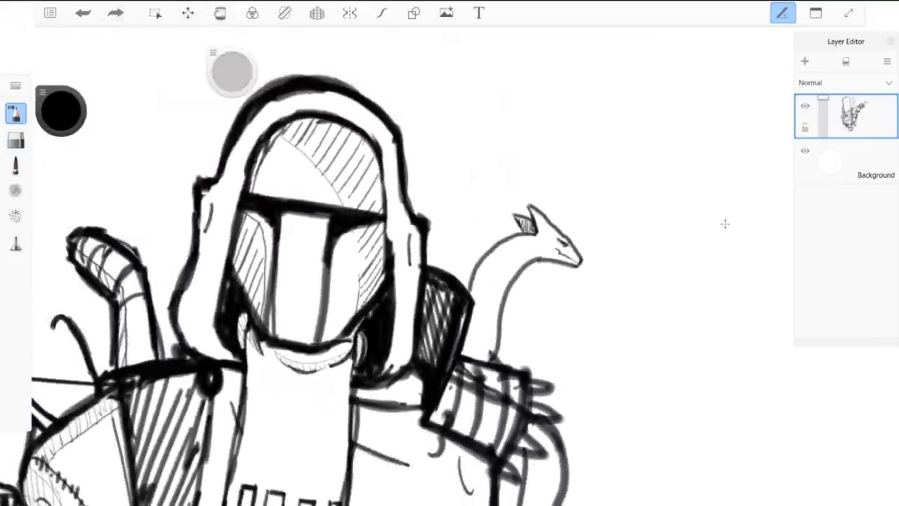
scroll(725, 223, "up", 5)
scroll(725, 223, "up", 3)
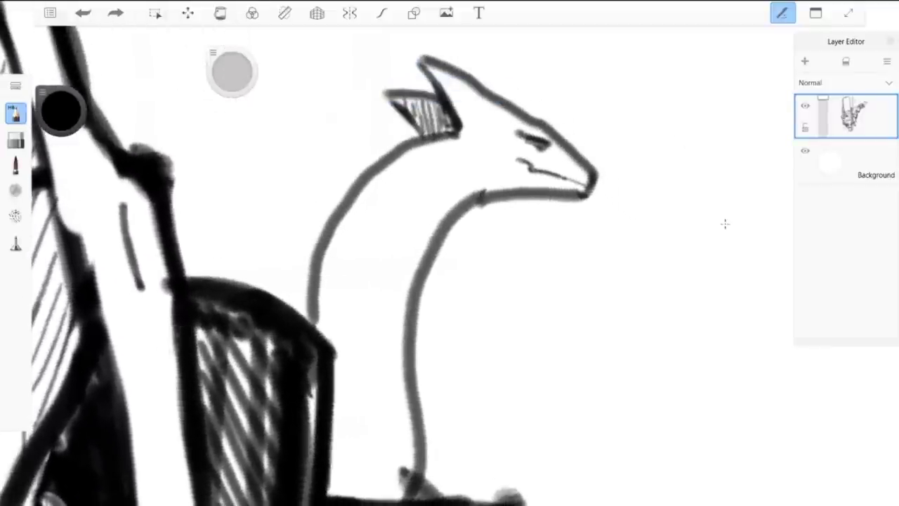
mouse_move(349, 494)
left_mouse_down()
mouse_move(381, 253)
mouse_move(411, 217)
mouse_move(481, 175)
mouse_move(480, 205)
mouse_move(423, 206)
left_mouse_up()
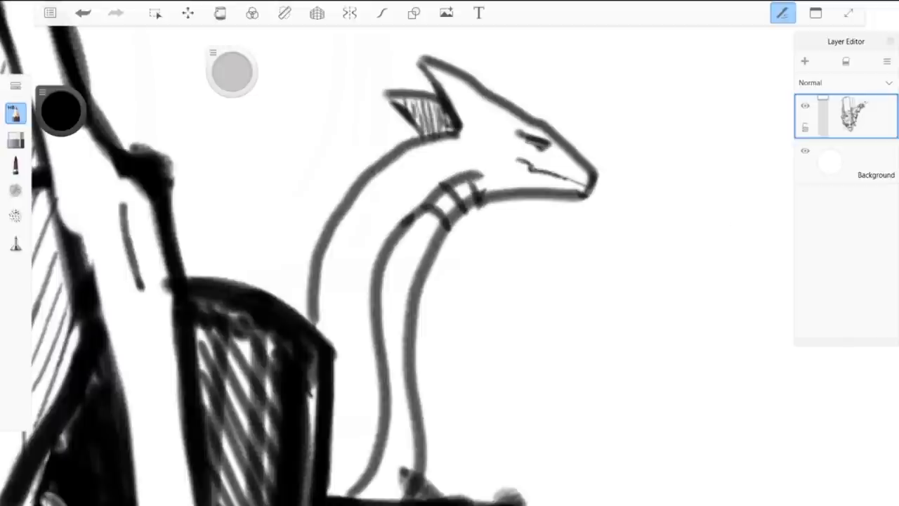
left_click_drag(434, 246, 407, 226)
mouse_move(426, 260)
left_mouse_down()
mouse_move(399, 248)
mouse_move(388, 254)
left_mouse_up()
left_click_drag(419, 285, 389, 292)
key("ctrl+z")
key("ctrl+z")
key("ctrl+z")
key("ctrl+z")
key("ctrl+z")
key("ctrl+z")
key("ctrl+z")
key("ctrl+z")
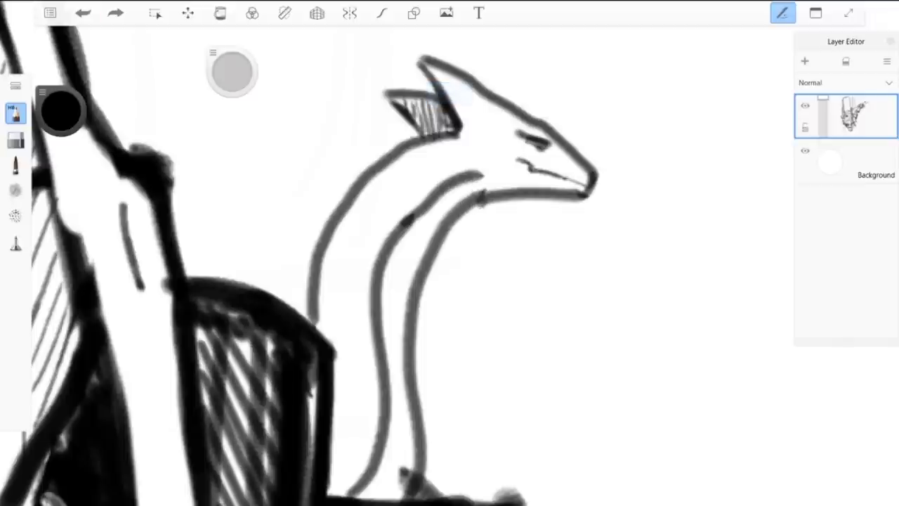
key("ctrl+z")
key("ctrl+z")
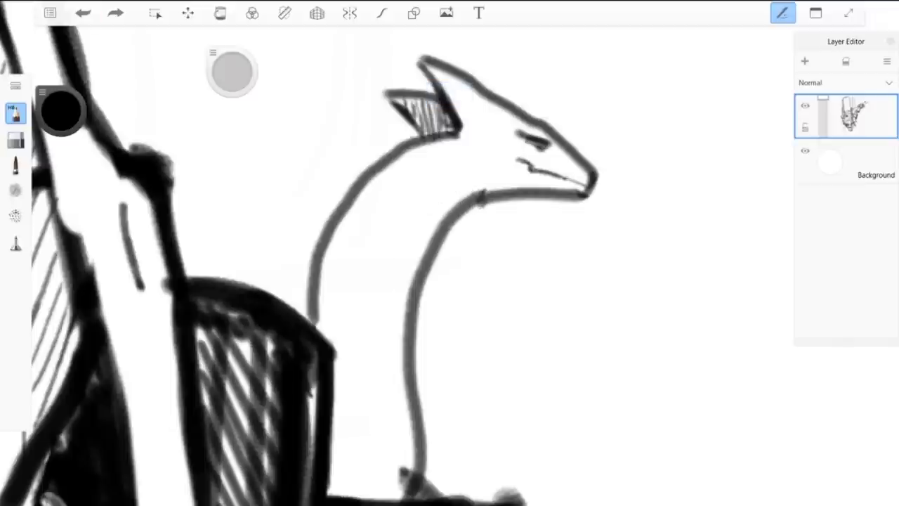
mouse_move(475, 194)
left_mouse_down()
mouse_move(411, 193)
mouse_move(375, 259)
mouse_move(363, 375)
mouse_move(328, 486)
left_mouse_up()
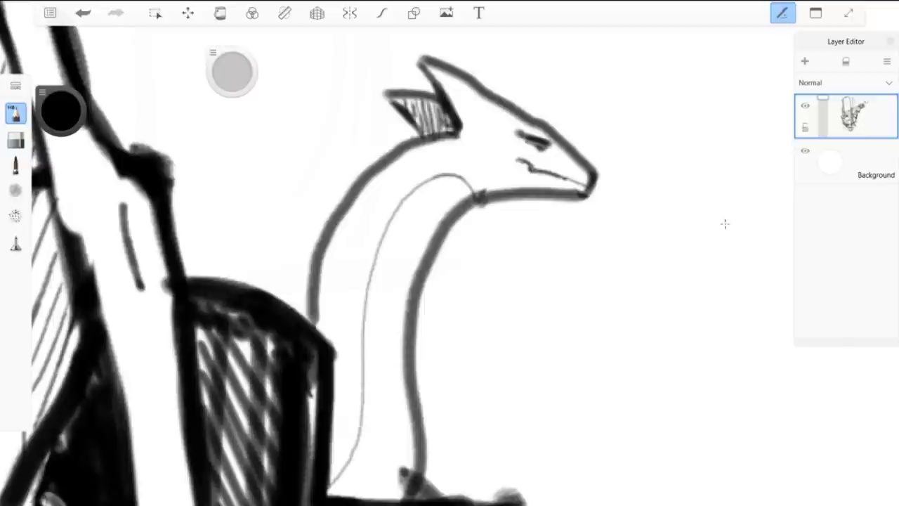
left_click_drag(442, 194, 450, 222)
left_click_drag(412, 189, 440, 186)
left_click_drag(392, 222, 431, 210)
mouse_move(431, 257)
left_mouse_down()
mouse_move(382, 265)
mouse_move(374, 298)
left_mouse_up()
left_click(82, 12)
left_click(82, 13)
left_click(82, 12)
left_click(82, 13)
left_click(82, 13)
key("ctrl+z")
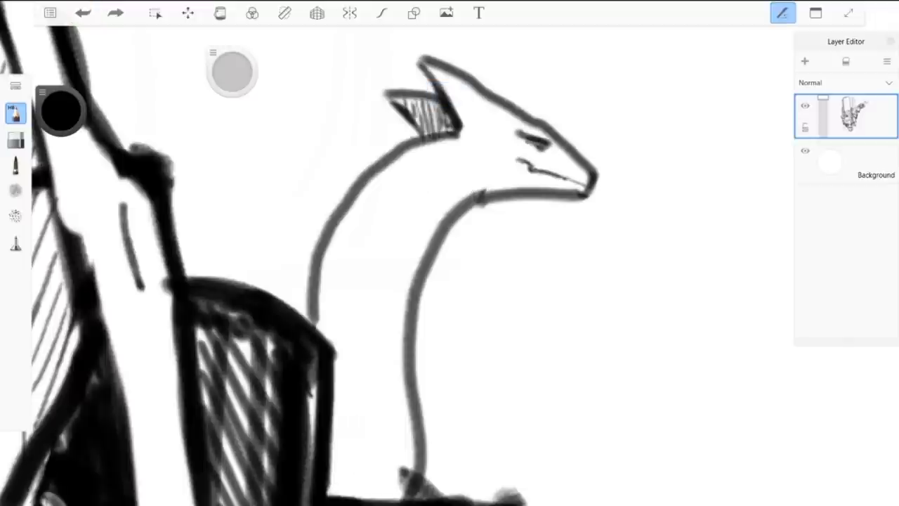
Step: Add pointed tufts to the back of the creature's neck and outline a large pointed shape with a small horn over the shoulder armour
mouse_move(402, 149)
left_mouse_down()
mouse_move(343, 175)
mouse_move(359, 179)
mouse_move(307, 295)
mouse_move(315, 280)
mouse_move(294, 303)
left_mouse_up()
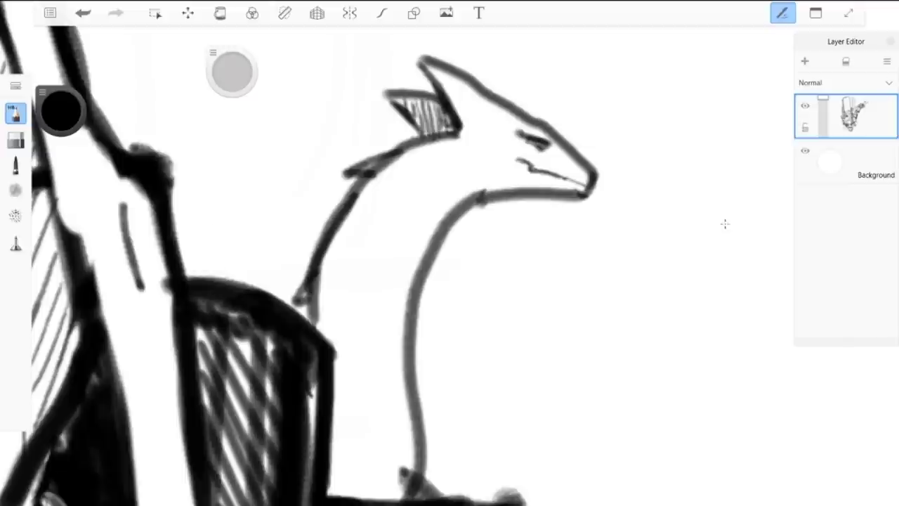
scroll(822, 368, "down", 2)
left_click_drag(835, 505, 745, 398)
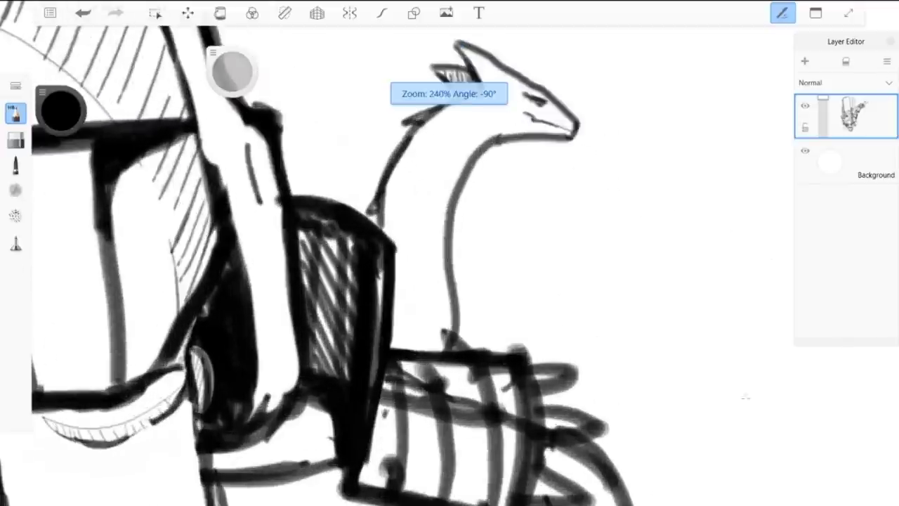
left_click_drag(500, 292, 450, 348)
mouse_move(441, 385)
left_mouse_down()
mouse_move(555, 373)
mouse_move(640, 402)
left_mouse_up()
mouse_move(497, 292)
left_mouse_down()
mouse_move(562, 341)
mouse_move(667, 399)
mouse_move(639, 430)
mouse_move(586, 434)
left_mouse_up()
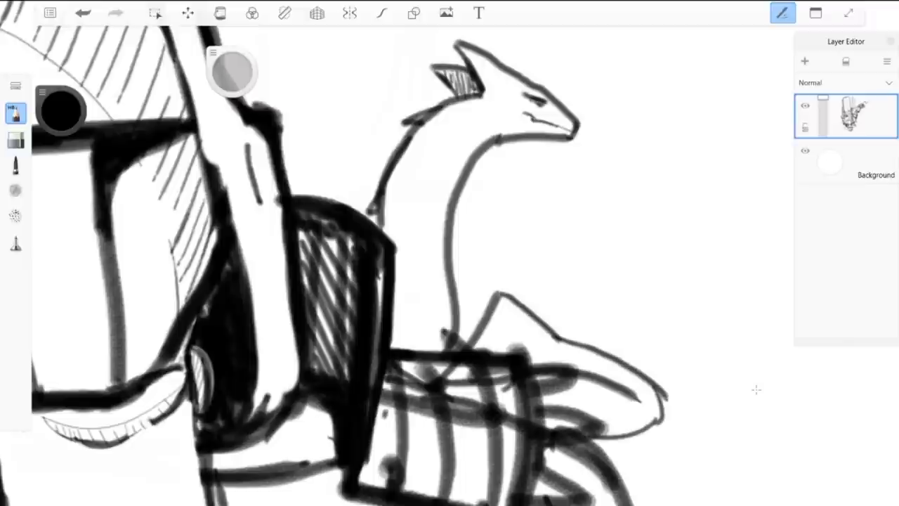
mouse_move(499, 294)
left_mouse_down()
mouse_move(480, 281)
mouse_move(488, 309)
mouse_move(497, 293)
mouse_move(556, 341)
left_mouse_up()
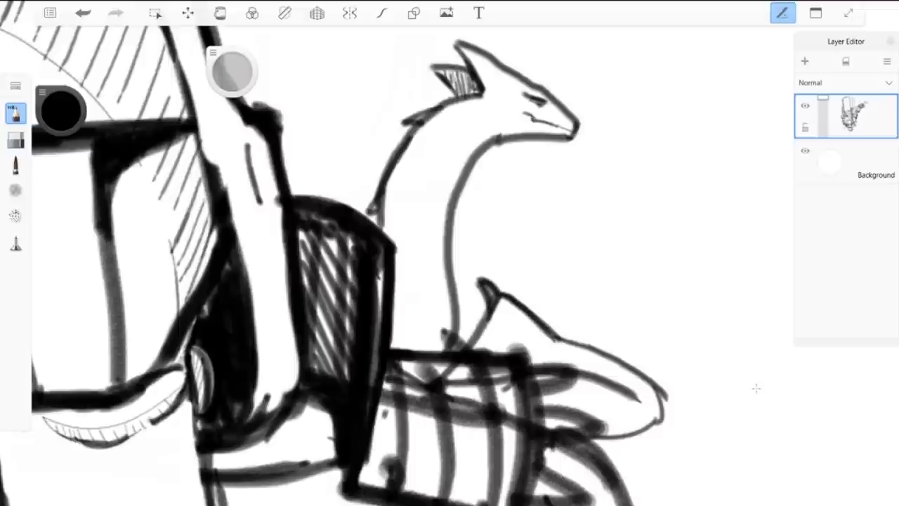
Step: Erase the shoulder armour lines that cross the inside of the new pointed shape
key("e")
mouse_move(491, 354)
left_mouse_down()
mouse_move(507, 371)
mouse_move(597, 376)
mouse_move(636, 393)
left_mouse_up()
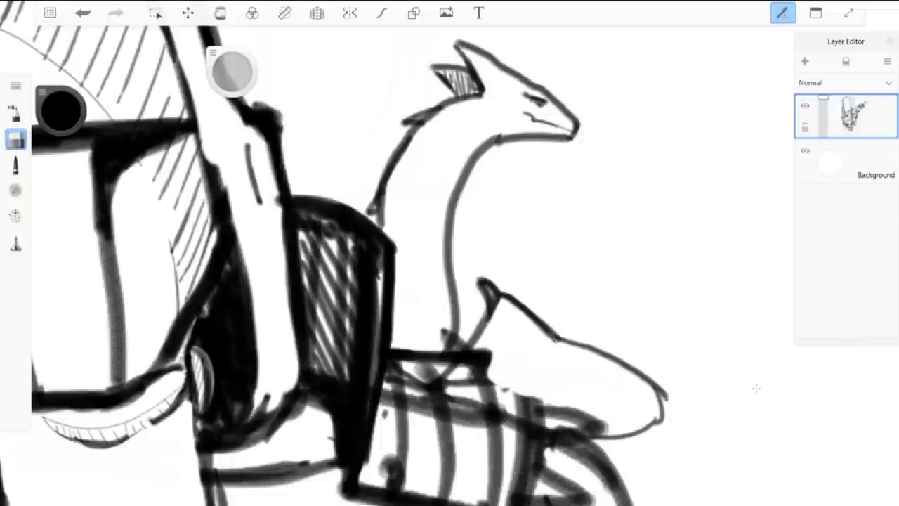
mouse_move(492, 355)
left_mouse_down()
mouse_move(457, 383)
mouse_move(601, 422)
mouse_move(495, 402)
left_mouse_up()
left_click_drag(477, 380, 539, 396)
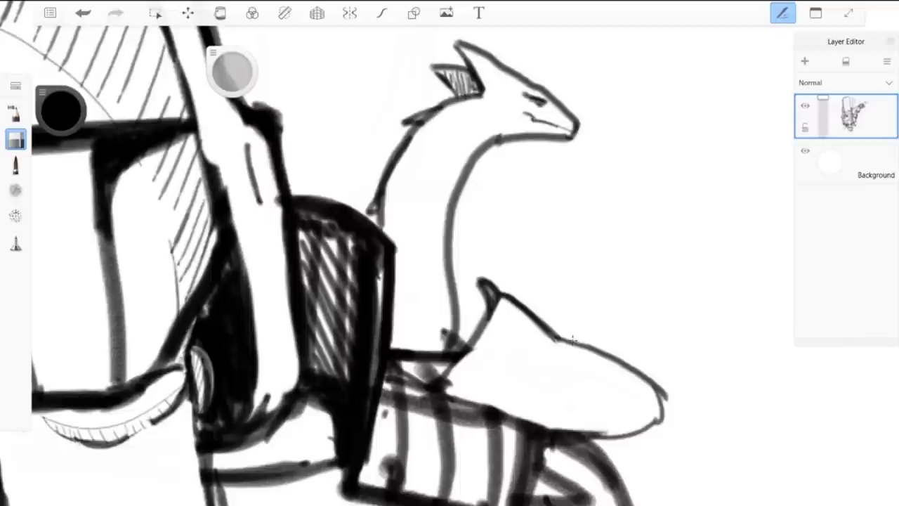
Step: Draw an inner edge line, a curved seam across the middle and a small tip at the far end of the pointed shape
key("s")
left_click_drag(552, 344, 465, 361)
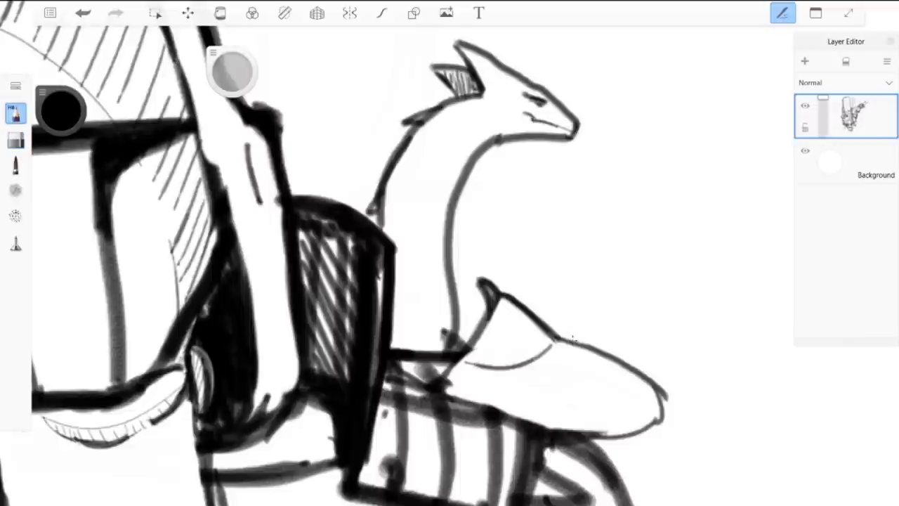
key("ctrl+z")
mouse_move(503, 298)
left_mouse_down()
mouse_move(501, 324)
mouse_move(450, 397)
left_mouse_up()
left_click_drag(555, 427, 546, 338)
left_click_drag(562, 425, 551, 360)
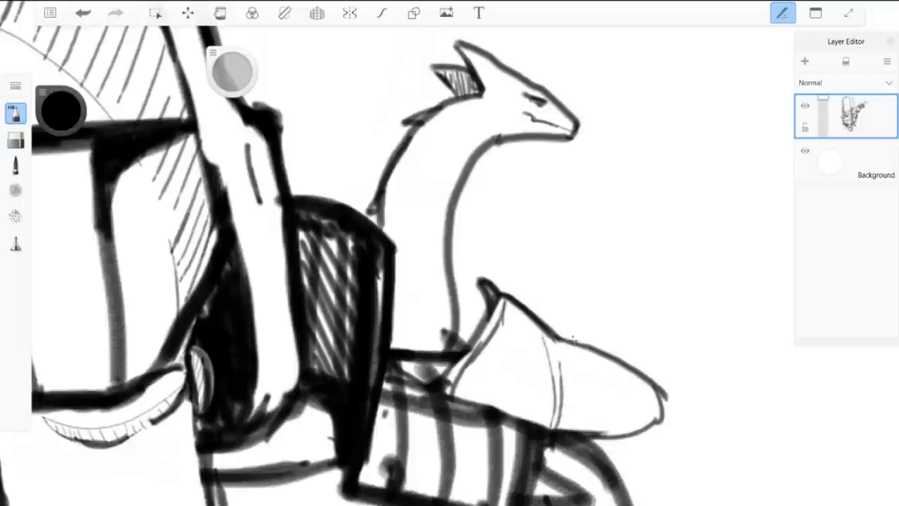
left_click_drag(660, 413, 595, 353)
left_click_drag(661, 406, 675, 421)
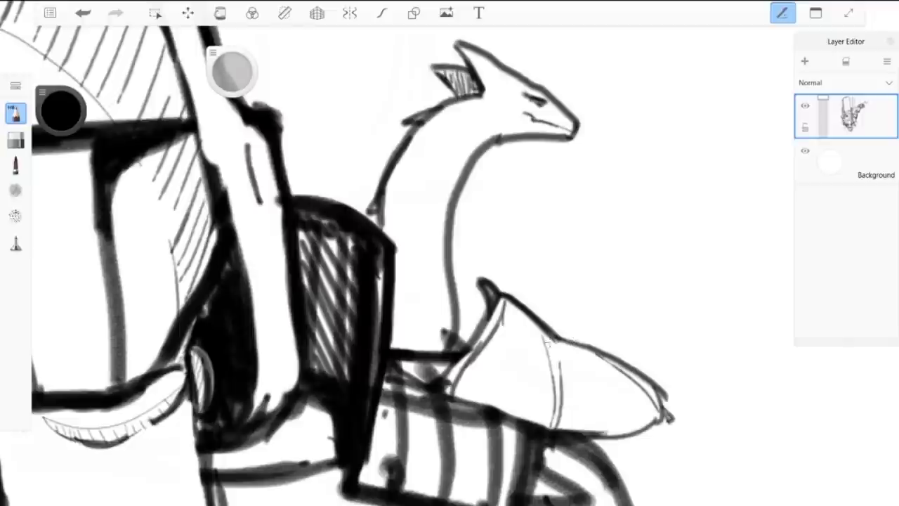
Step: Redraw the creature's throat line further inward with a curve from the jaw down the neck
scroll(518, 65, "up", 3)
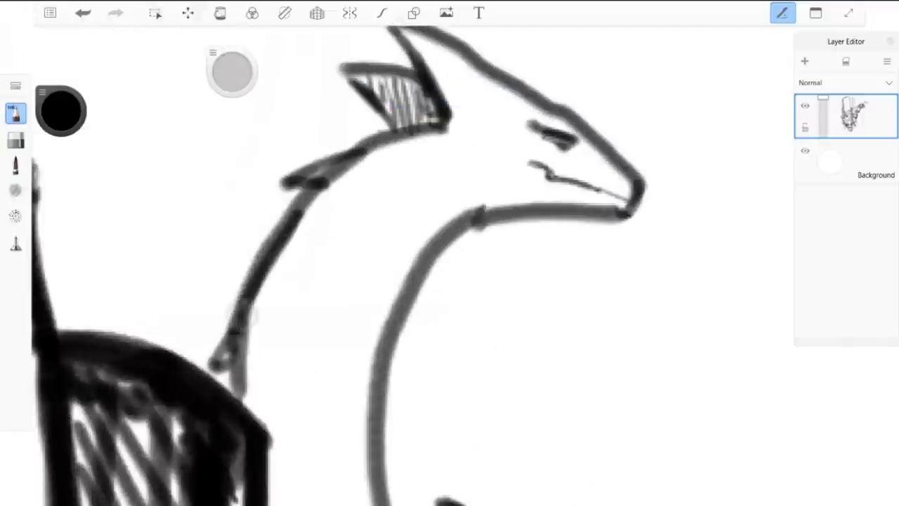
mouse_move(520, 212)
left_mouse_down()
mouse_move(413, 208)
mouse_move(382, 439)
left_mouse_up()
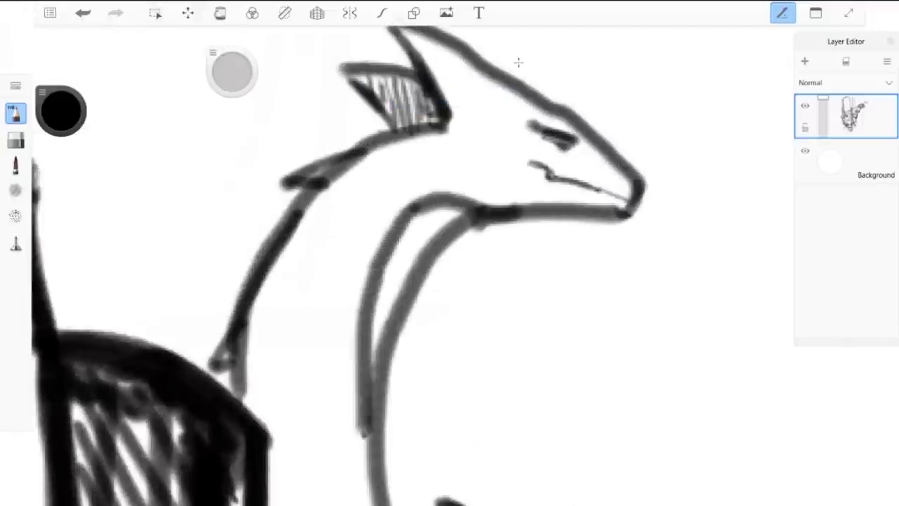
scroll(517, 64, "up", 2)
scroll(345, 270, "down", 3)
scroll(341, 260, "up", 2)
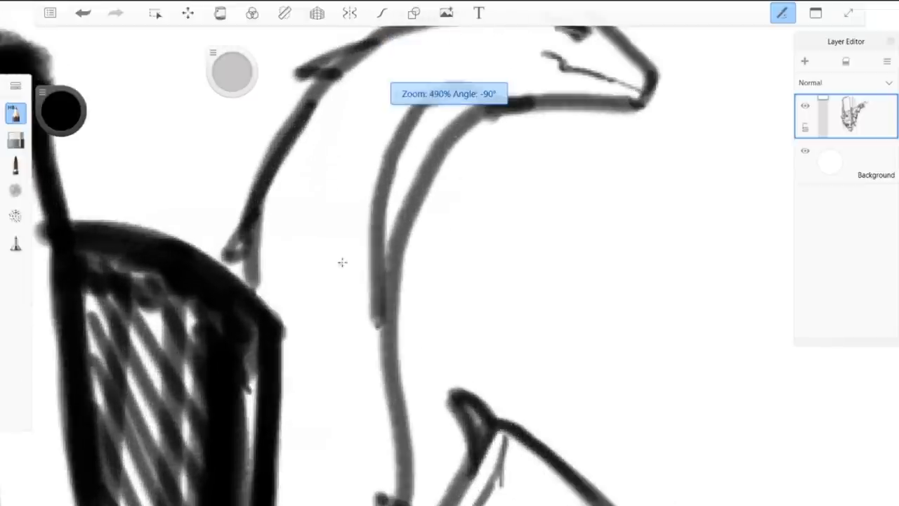
Step: Erase the old throat line beside the redrawn one, from under the jaw down the neck
left_click(16, 140)
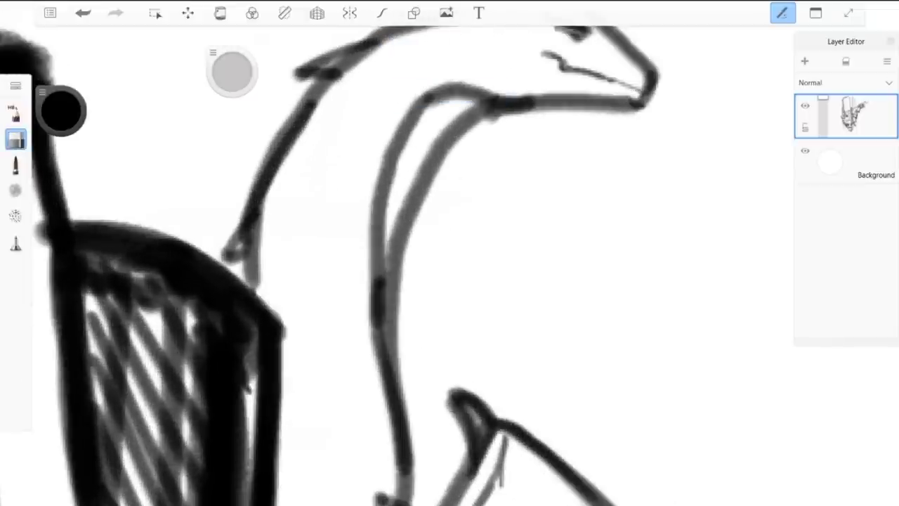
mouse_move(399, 263)
left_mouse_down()
mouse_move(441, 163)
mouse_move(469, 132)
mouse_move(507, 118)
left_mouse_up()
left_click_drag(395, 243, 397, 363)
left_click_drag(393, 324, 399, 390)
left_click_drag(456, 105, 476, 102)
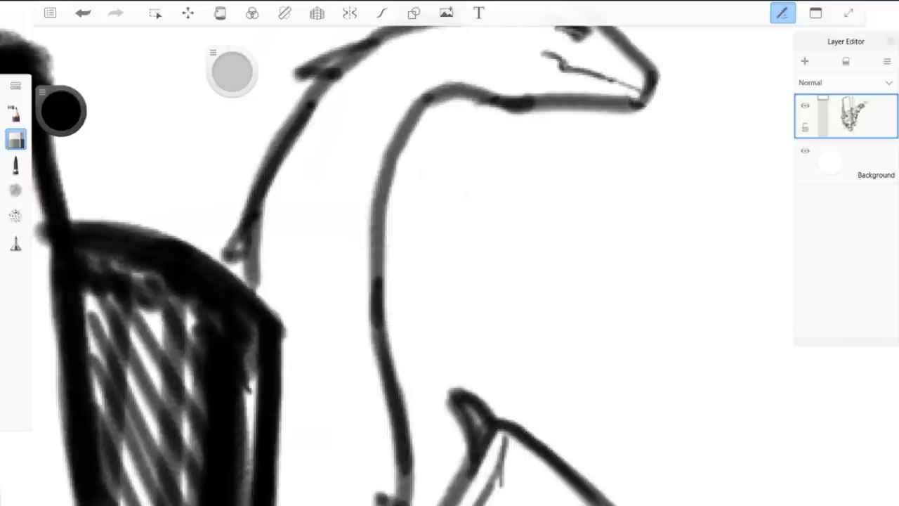
Step: Darken the creature's throat line and the underside of its jaw with the pencil
scroll(358, 179, "down", 5)
left_click_drag(416, 145, 417, 118)
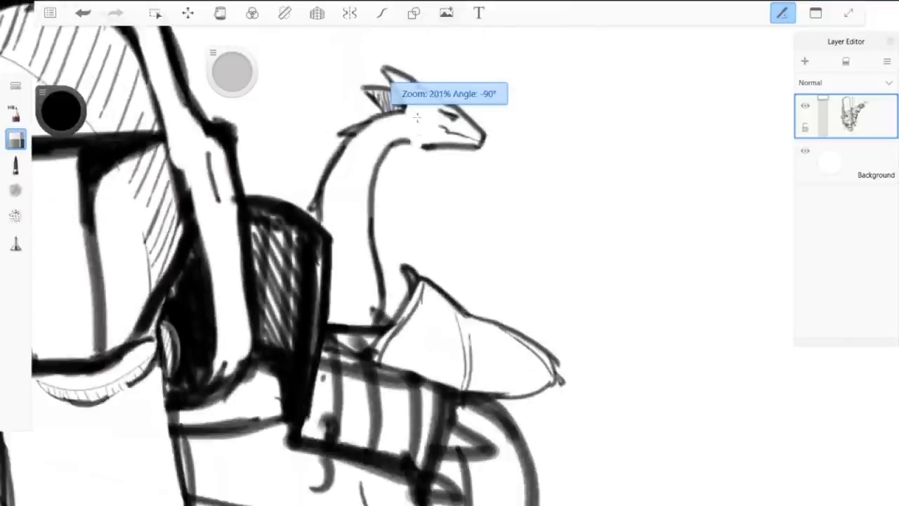
scroll(417, 118, "up", 3)
key("e")
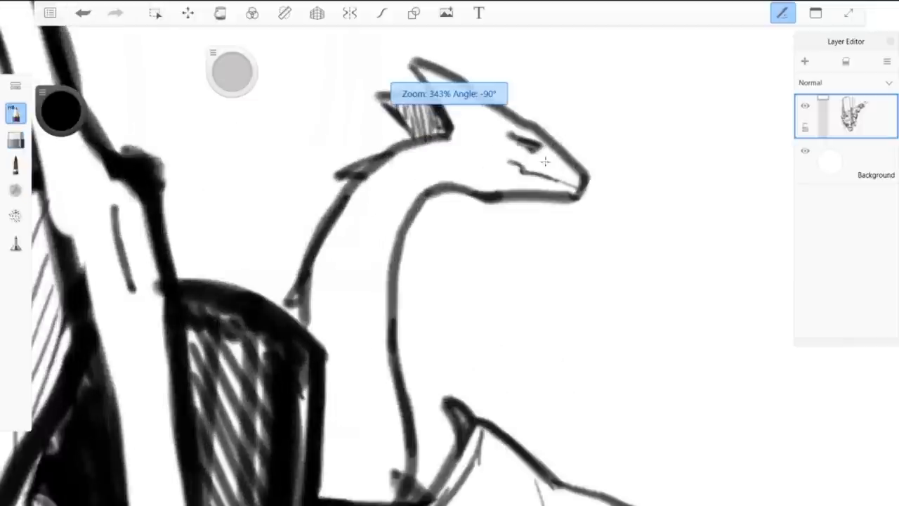
scroll(545, 161, "up", 4)
mouse_move(435, 201)
left_mouse_down()
mouse_move(344, 193)
mouse_move(309, 225)
mouse_move(271, 372)
mouse_move(267, 455)
left_mouse_up()
mouse_move(291, 291)
left_mouse_down()
mouse_move(401, 190)
mouse_move(608, 211)
left_mouse_up()
scroll(531, 162, "down", 3)
Step: Draw a thin contour line inside the creature's throat and a small loop with an arc on top of the hatched pack beside the hood
scroll(561, 105, "up", 6)
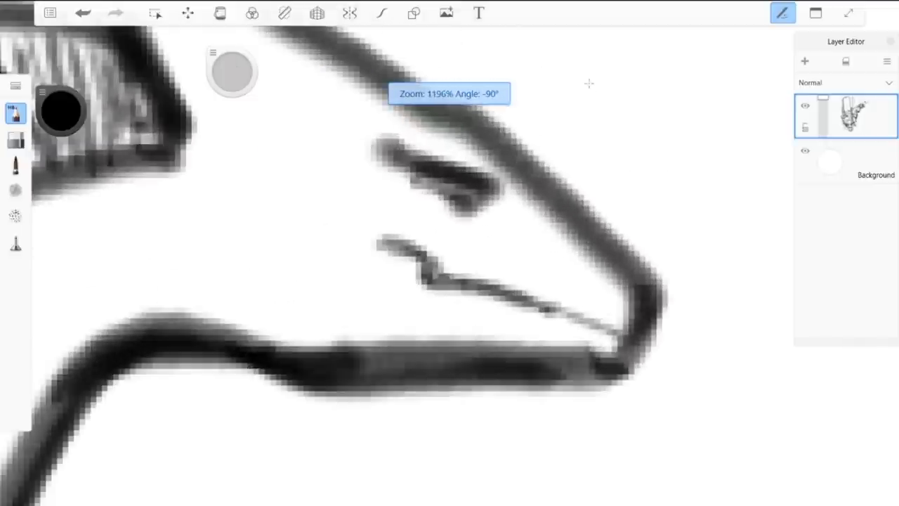
scroll(589, 83, "down", 10)
scroll(417, 195, "up", 4)
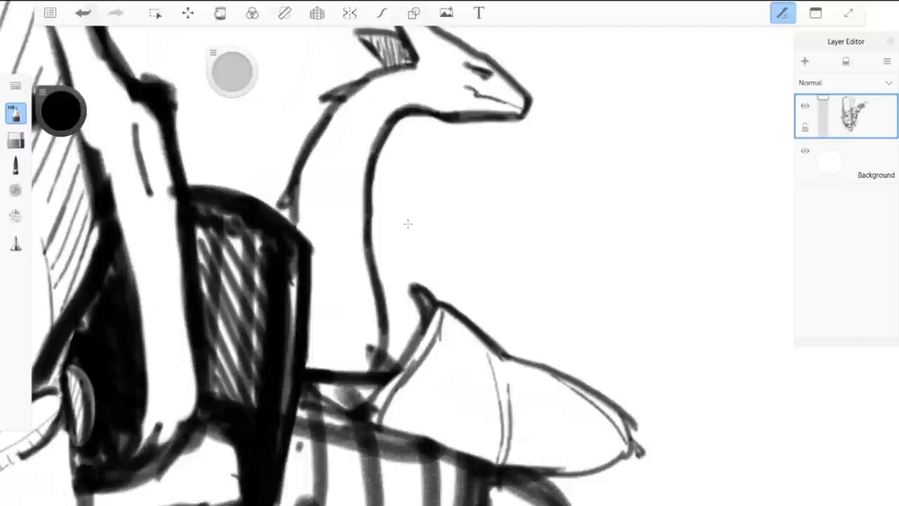
left_click_drag(384, 112, 350, 313)
mouse_move(211, 167)
left_mouse_down()
mouse_move(234, 190)
mouse_move(194, 188)
mouse_move(221, 216)
mouse_move(233, 191)
left_mouse_up()
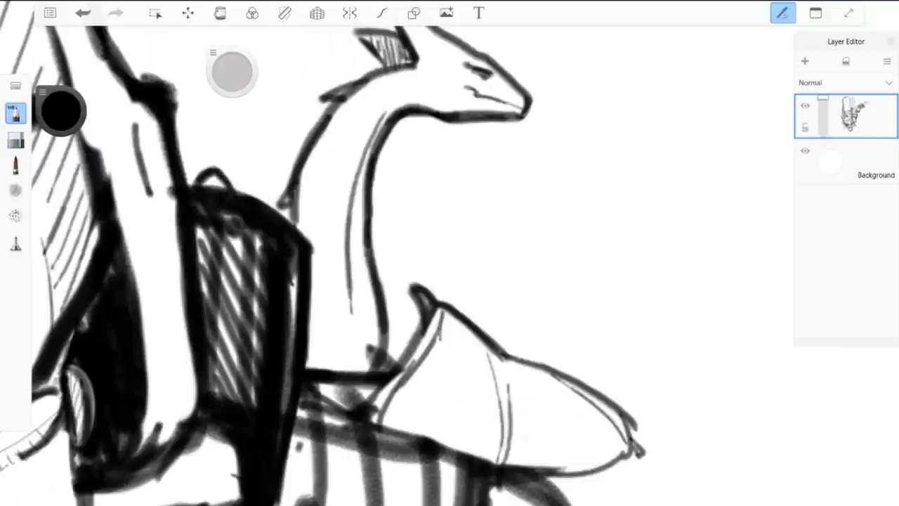
scroll(403, 159, "down", 3)
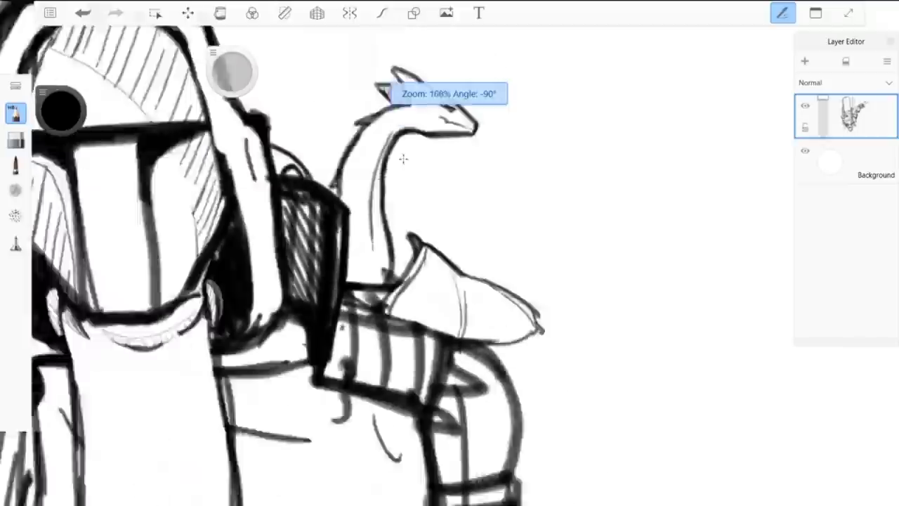
scroll(403, 159, "down", 5)
scroll(403, 159, "down", 2)
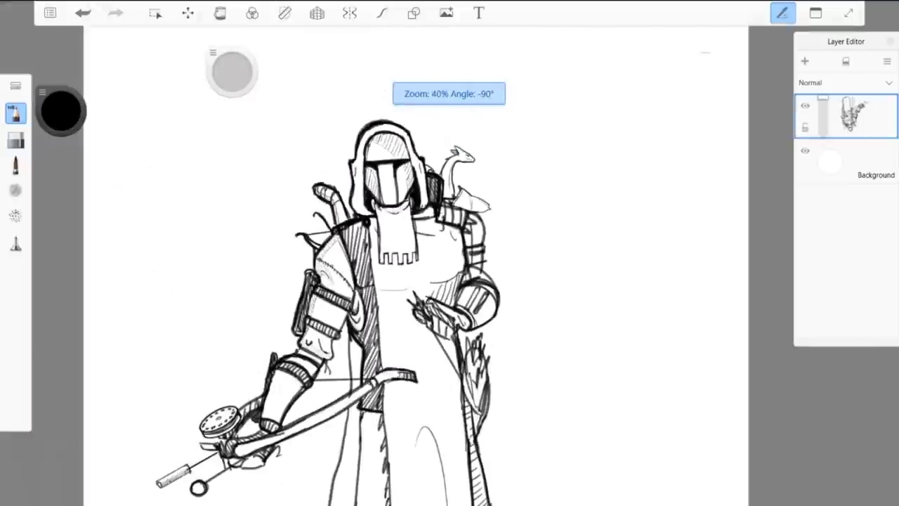
scroll(267, 200, "down", 3)
scroll(267, 199, "up", 5)
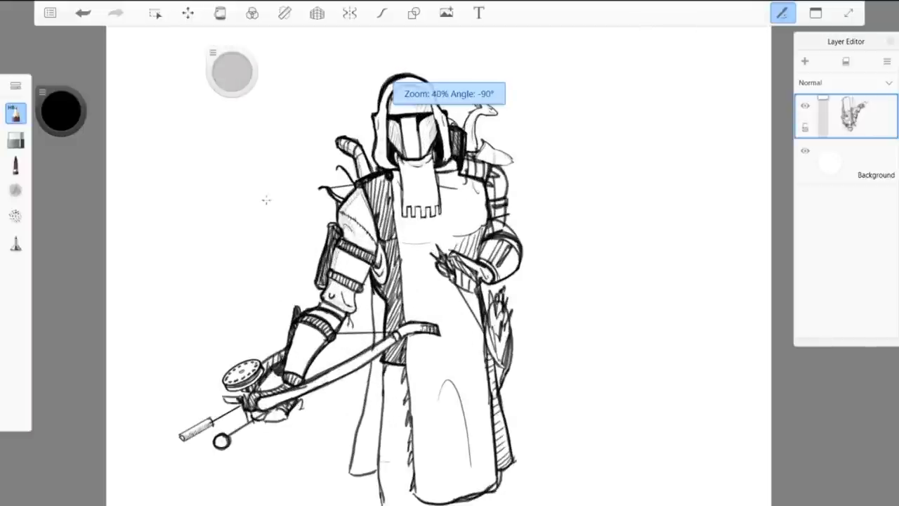
scroll(453, 234, "down", 1)
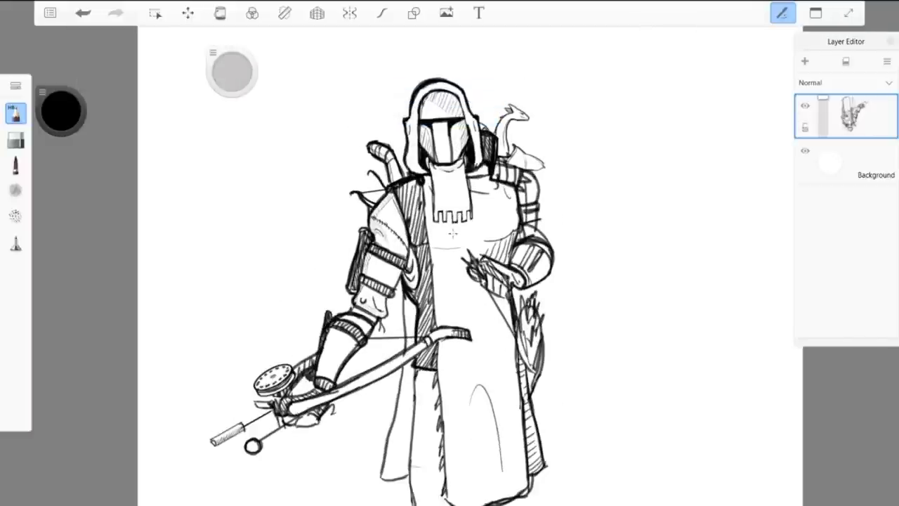